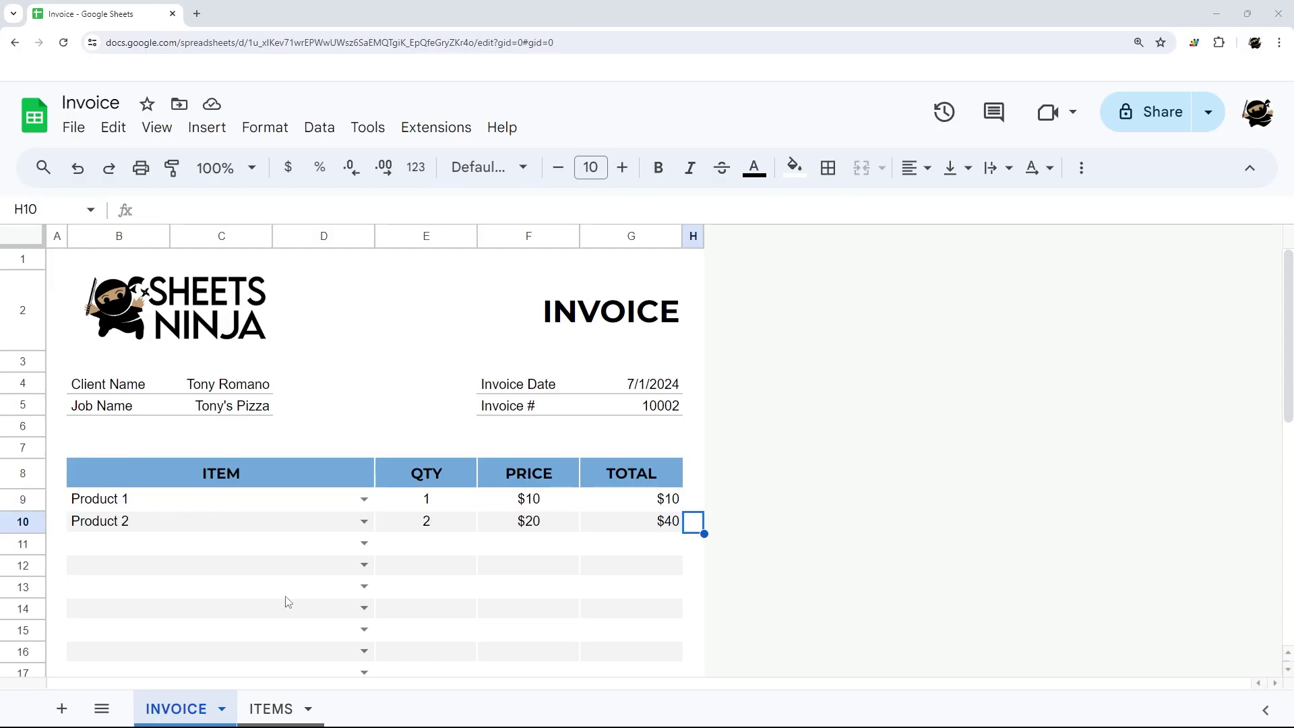
Look over the product price list on the ITEMS sheet and return to the INVOICE sheet.
left_click(278, 708)
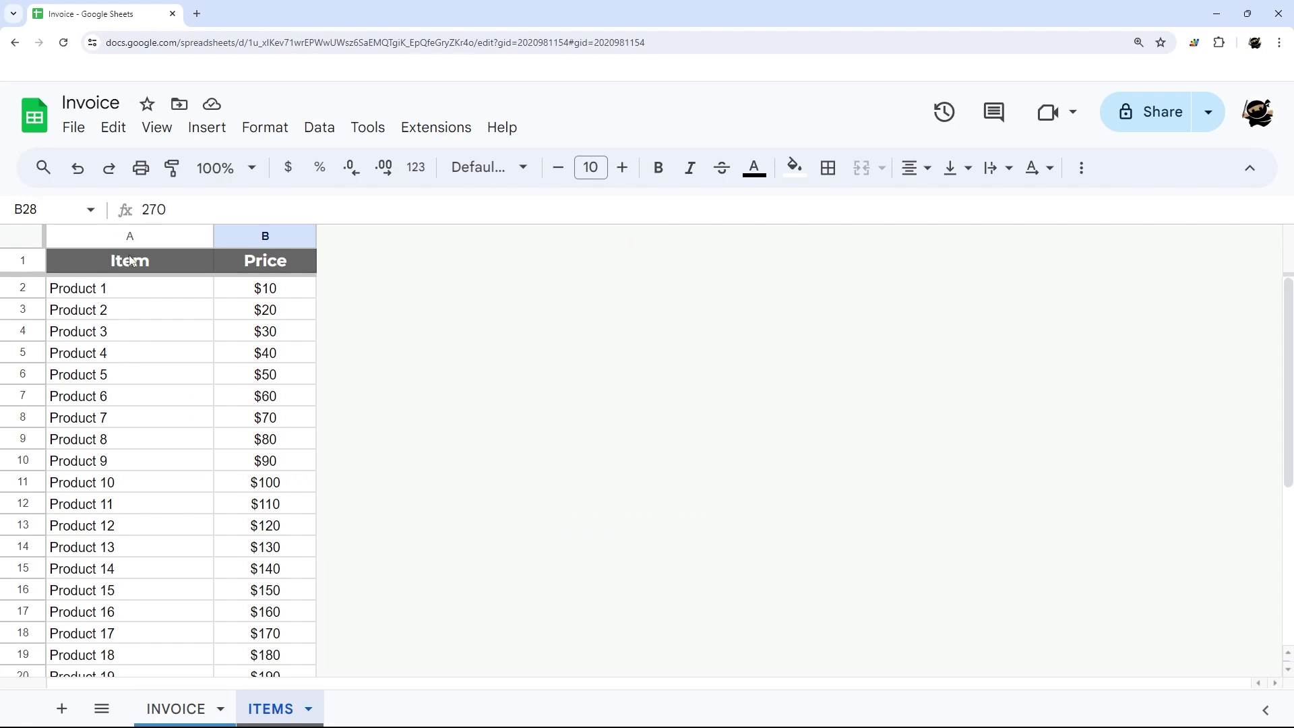
left_click(229, 701)
scroll(357, 490, "down", 1)
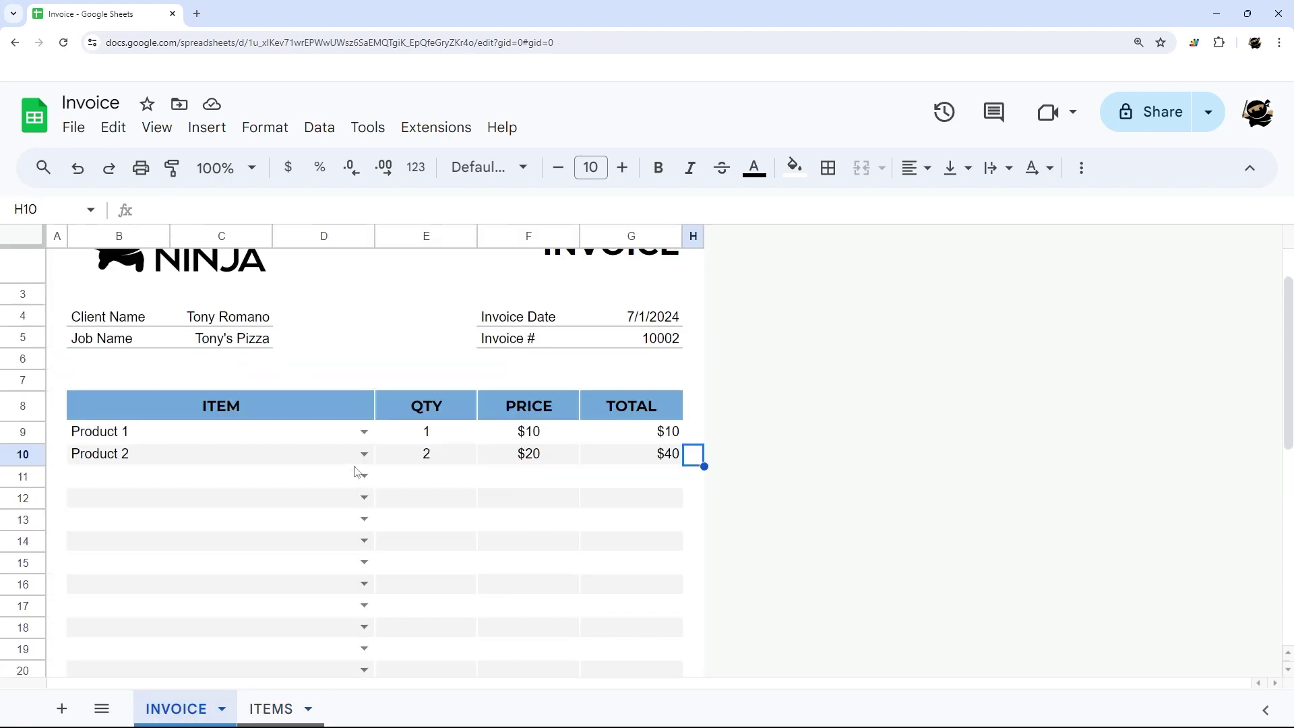
Add Product 3 with a quantity of 3 to invoice row 11 and check the row and the invoice total.
left_click(364, 476)
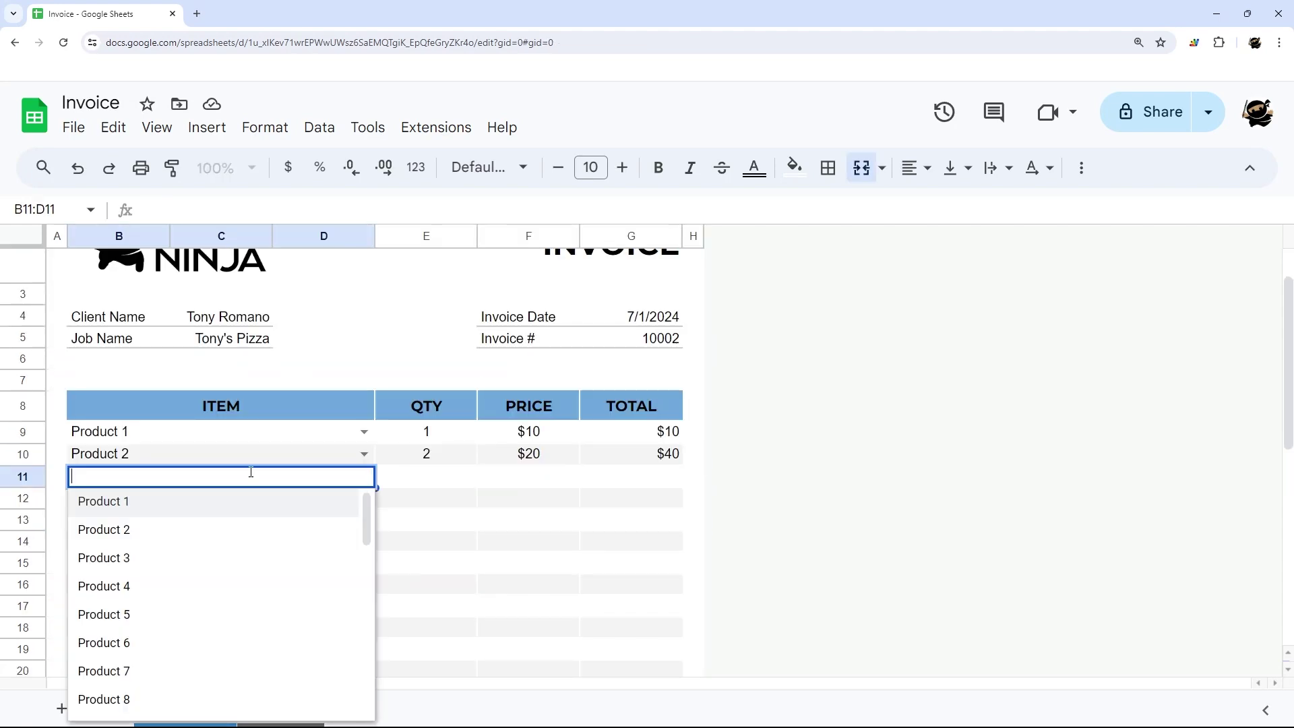
left_click(128, 560)
left_click(419, 483)
type("3")
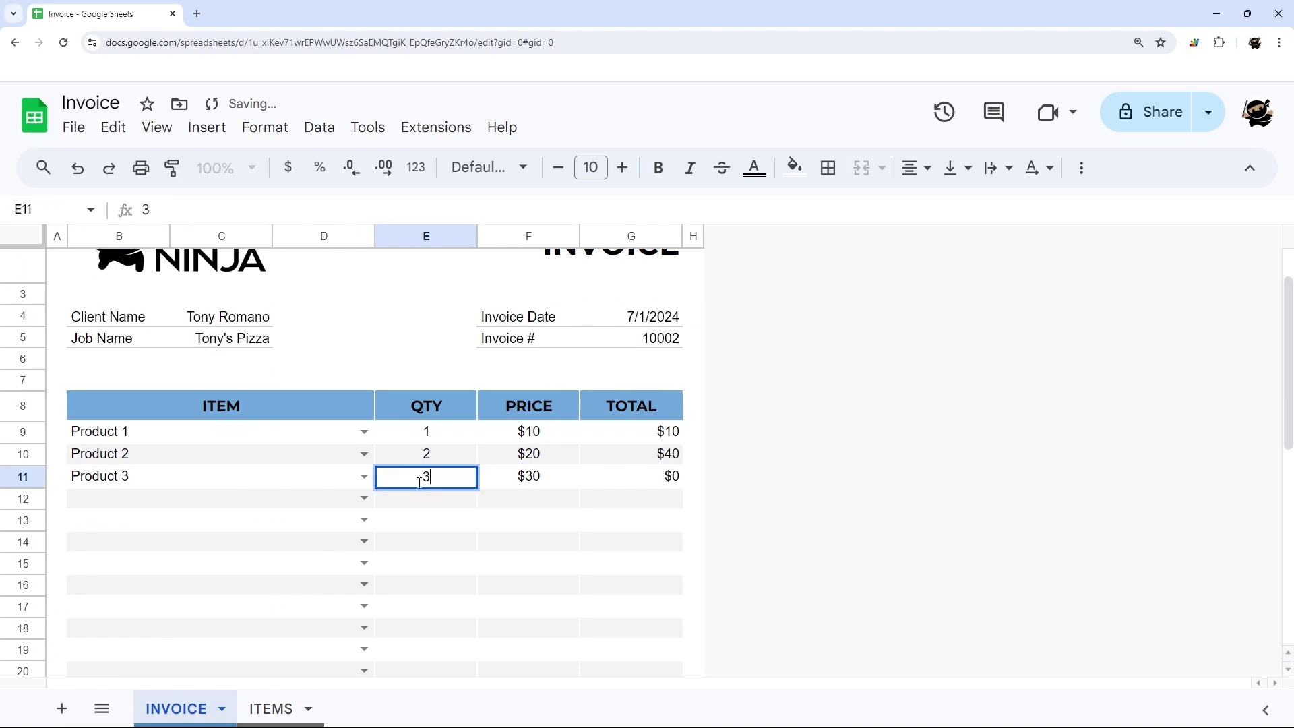
key("Return")
left_click_drag(315, 483, 662, 485)
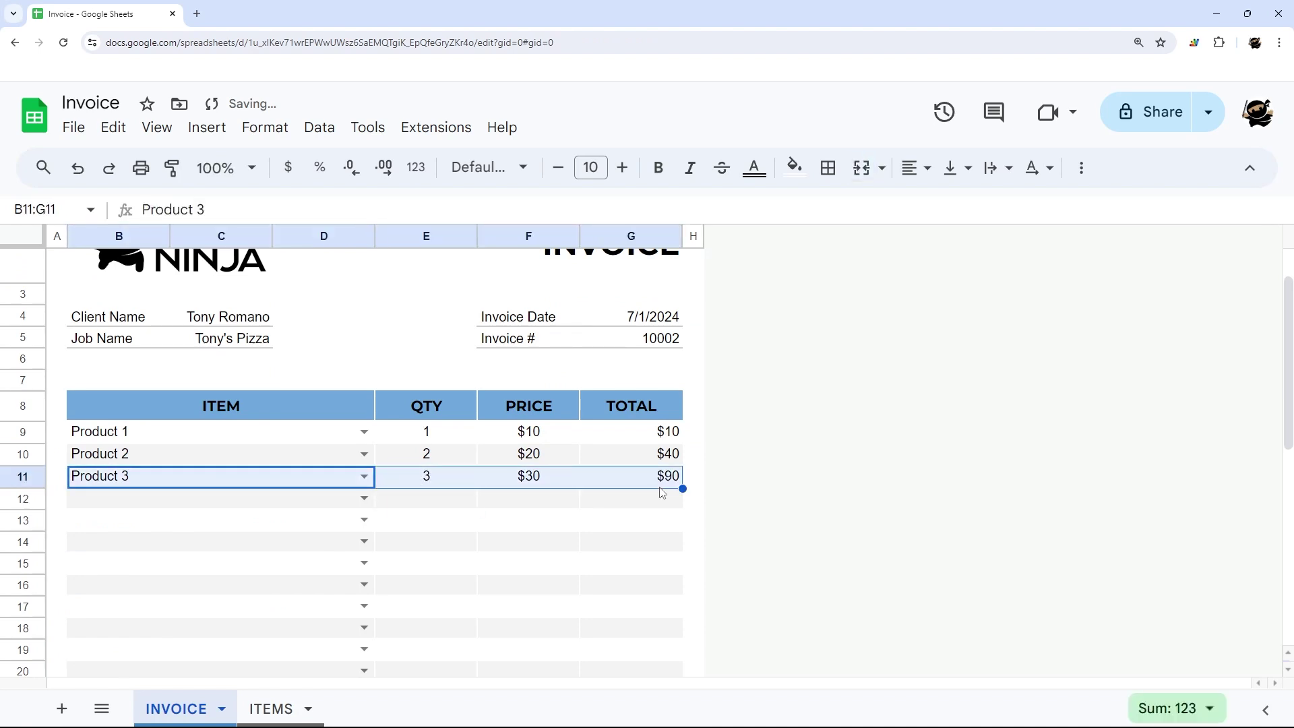
scroll(663, 489, "down", 7)
scroll(719, 538, "up", 7)
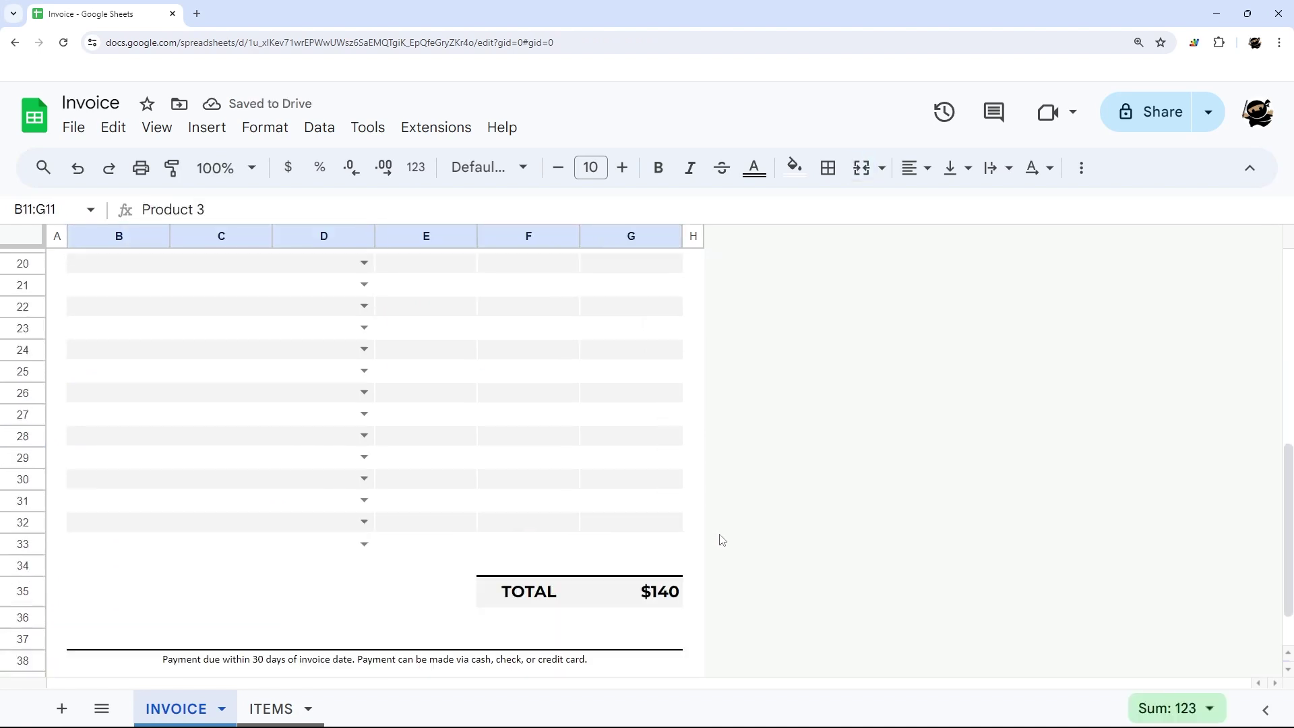
Look at the PDF export and print settings for the invoice, closing each without exporting or printing.
left_click(74, 128)
mouse_move(174, 340)
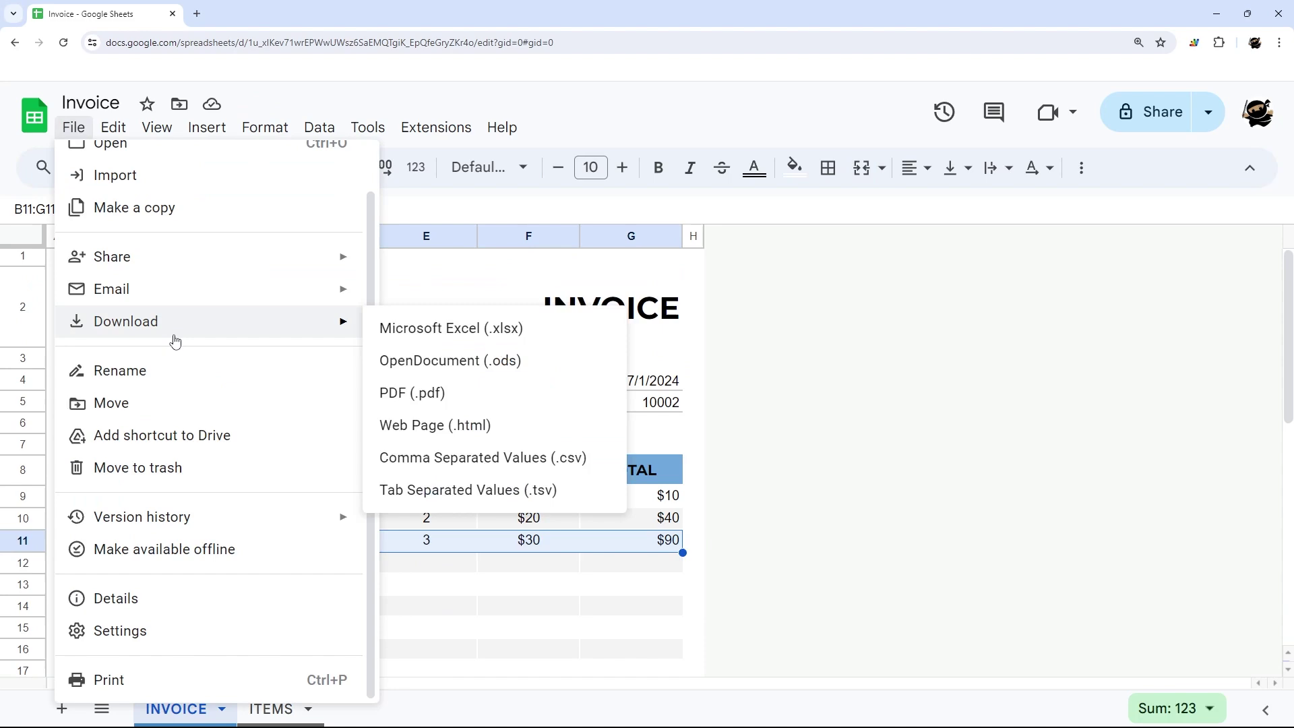
left_click(421, 393)
left_click(1140, 116)
left_click(76, 130)
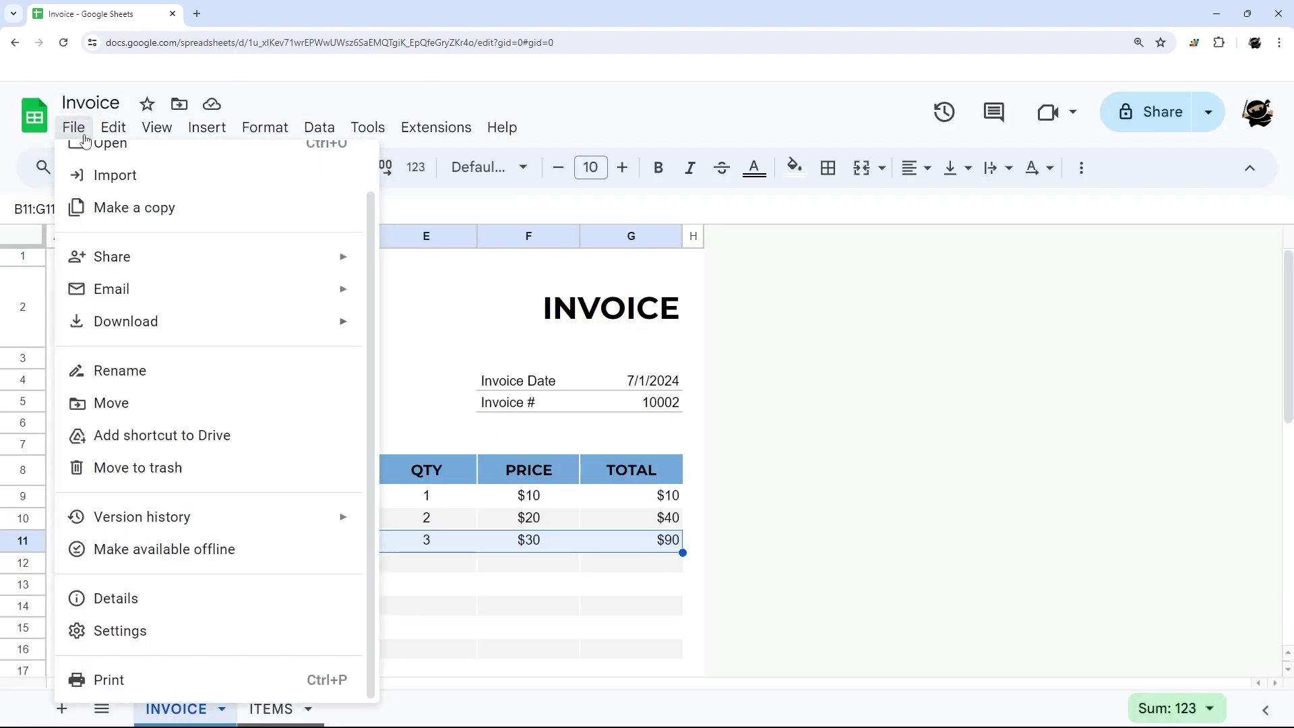
left_click(160, 676)
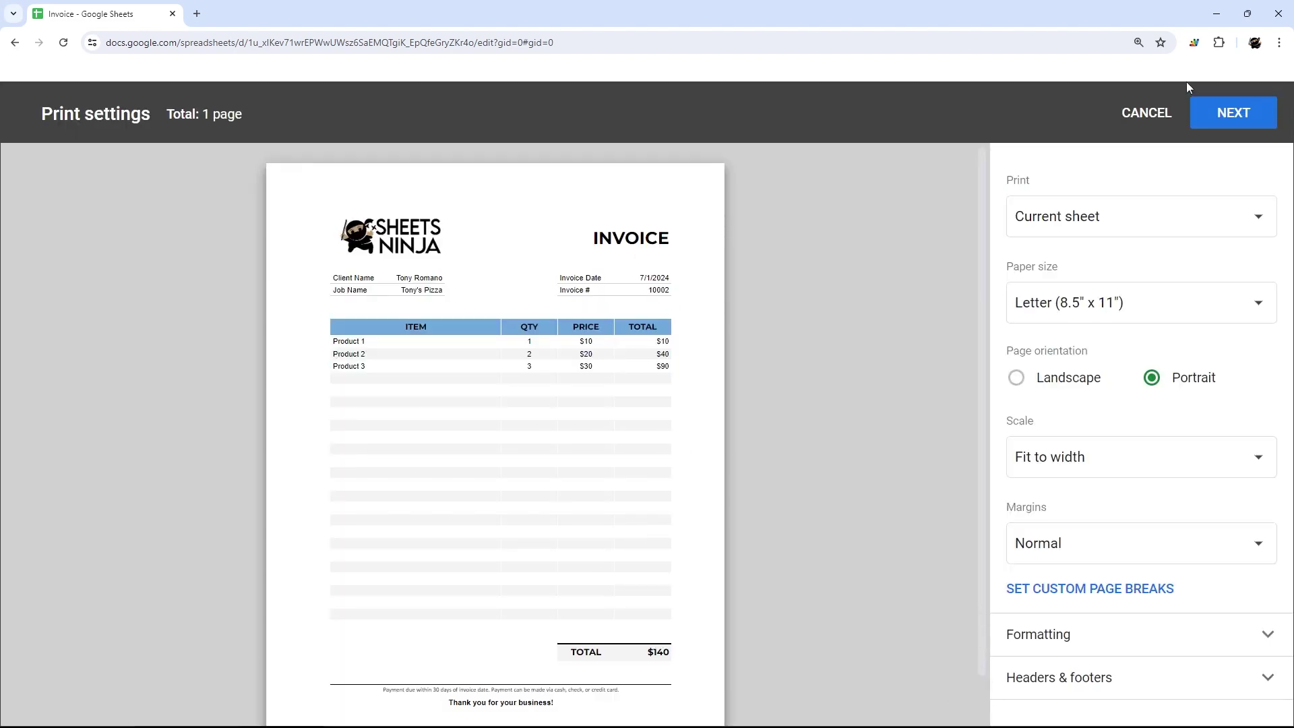
left_click(1146, 113)
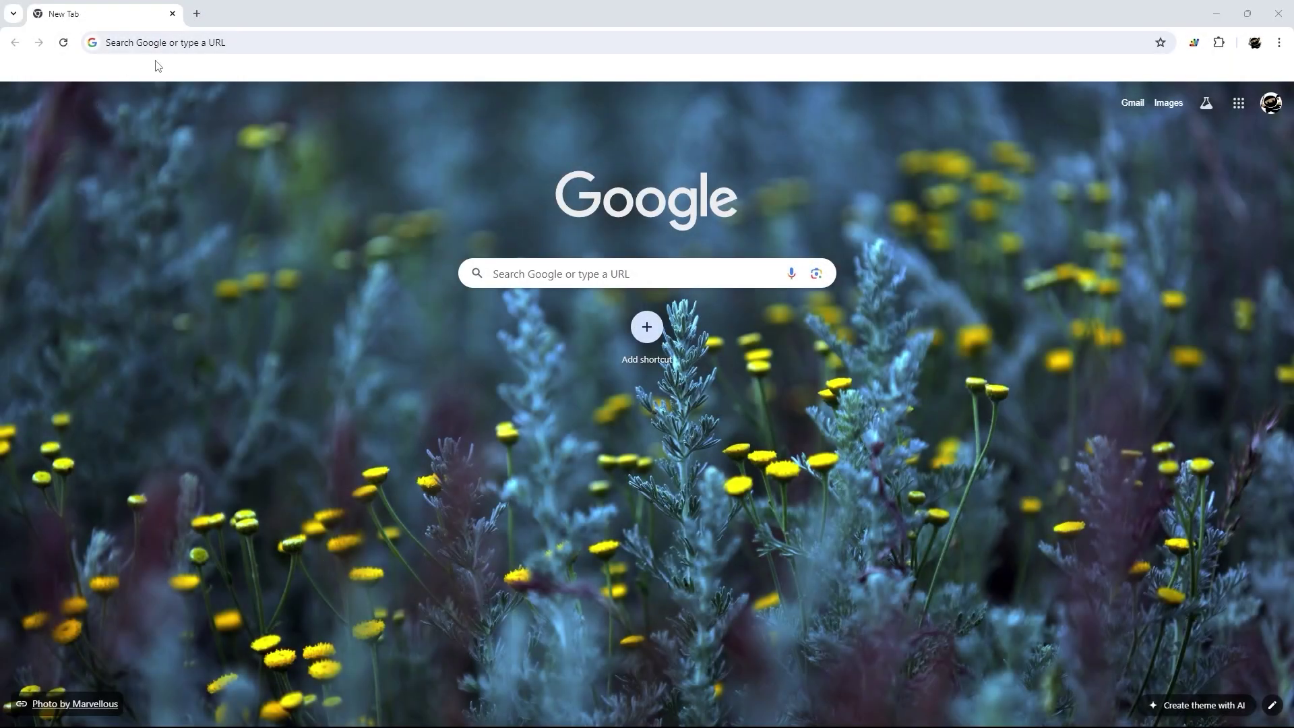
Create a new blank Google Sheets spreadsheet in the browser.
left_click(179, 43)
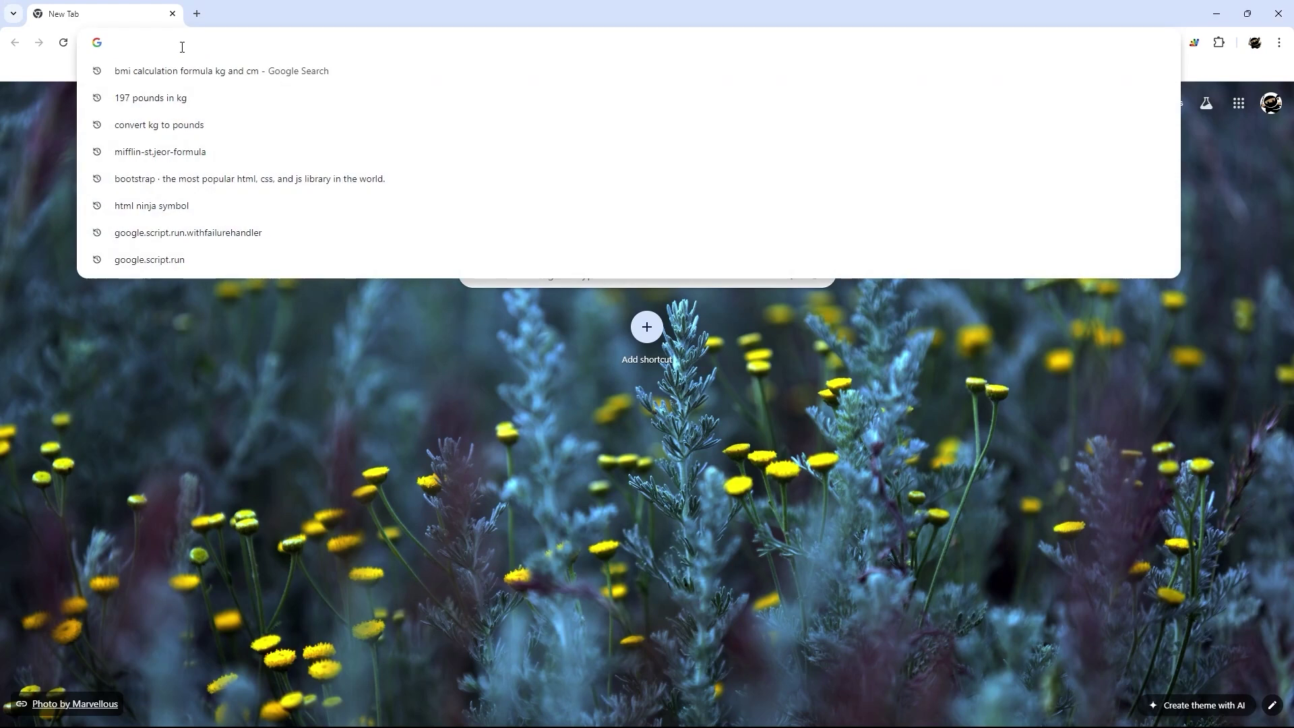
type("sheets")
key("Return")
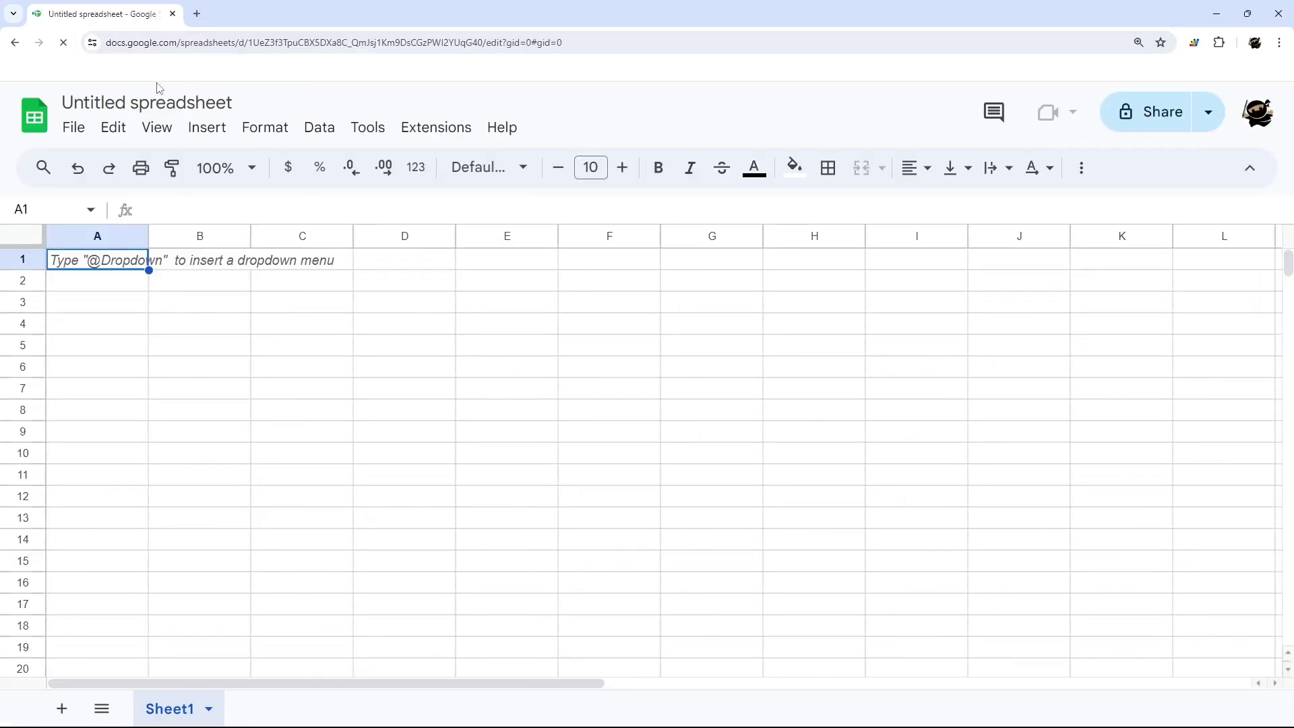
Rename the untitled spreadsheet as Invoice and dismiss the pre-built table suggestions.
left_click(158, 104)
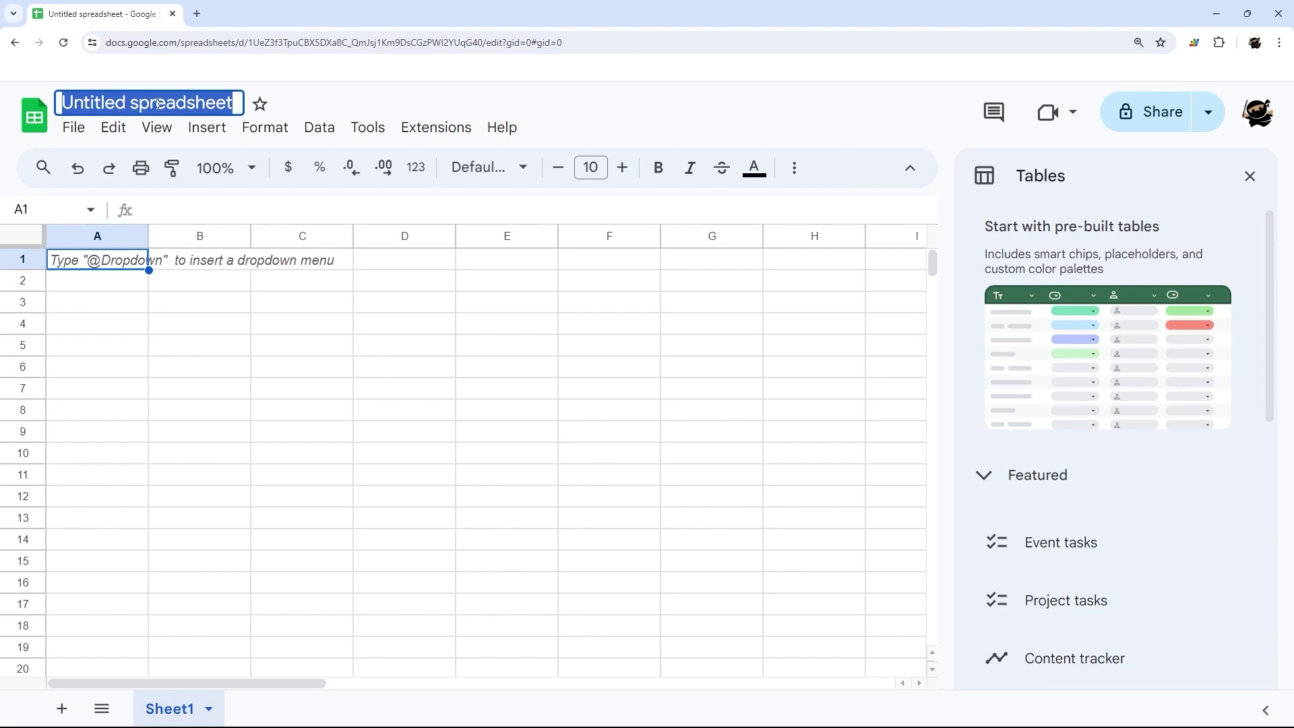
type("Invoice")
key("Return")
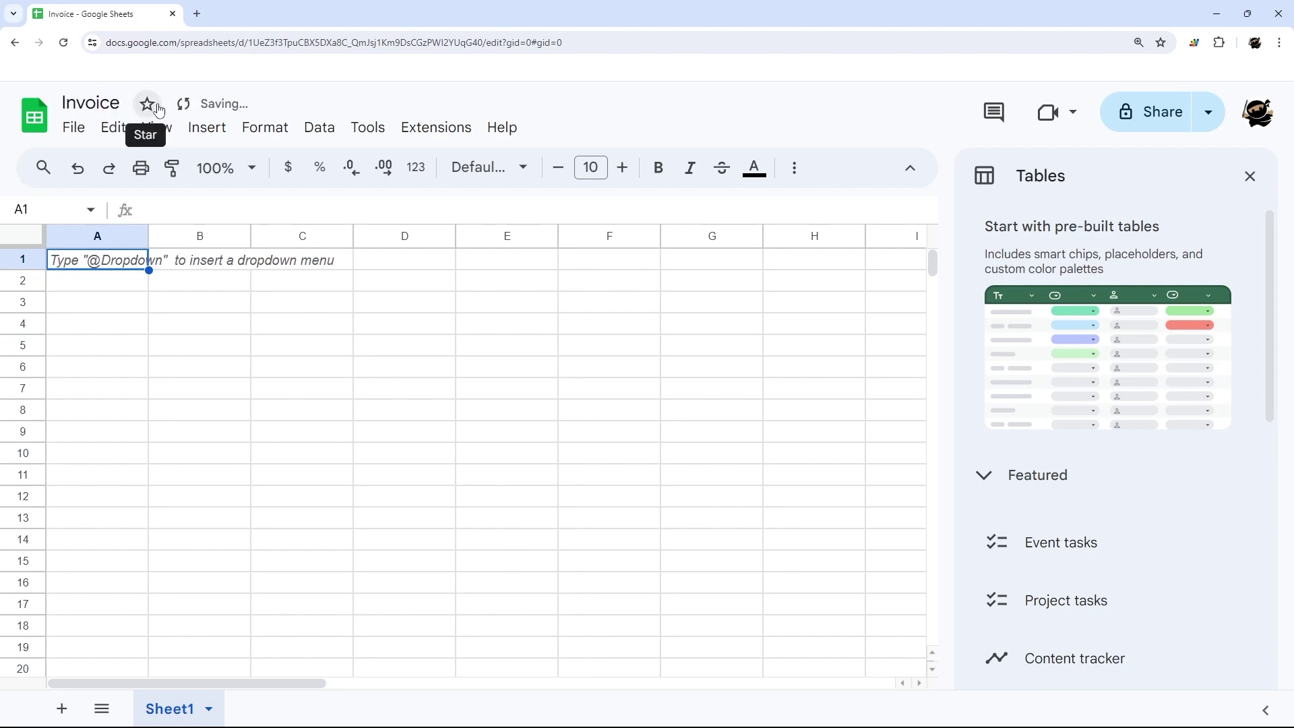
left_click(1250, 177)
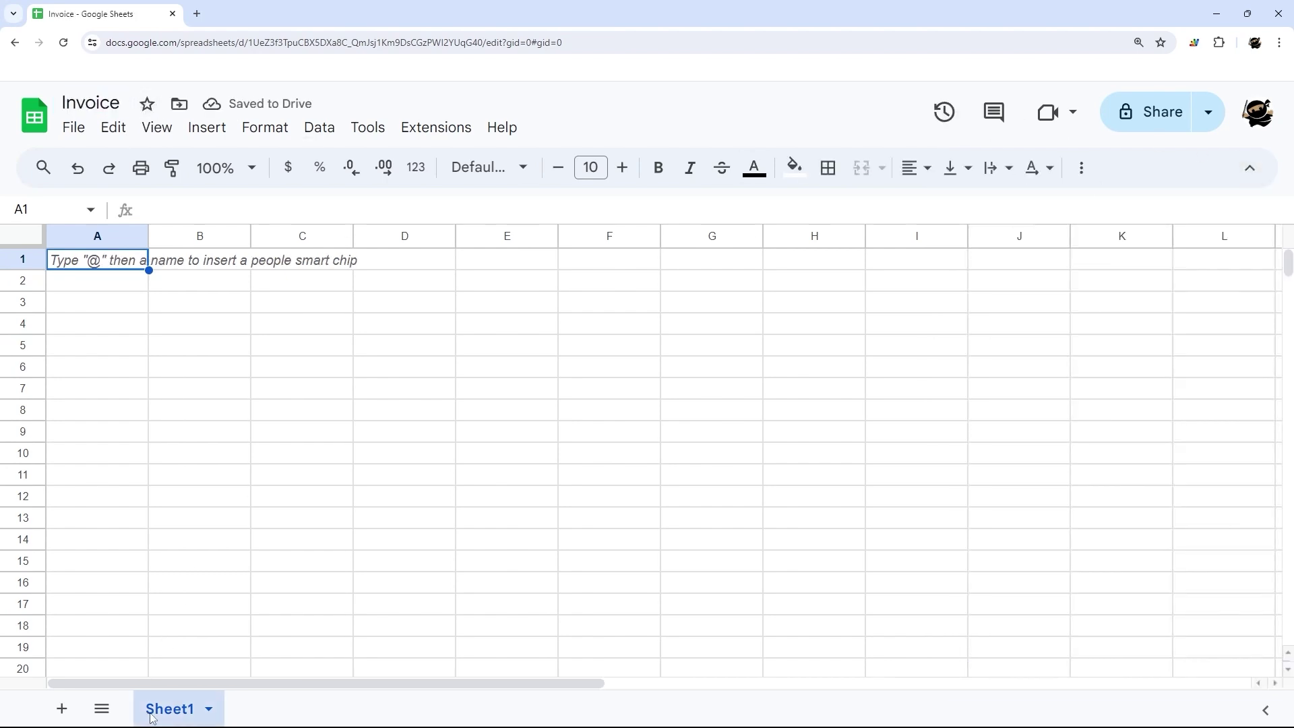
Rename Sheet1 as ITEMS.
right_click(170, 708)
left_click(186, 459)
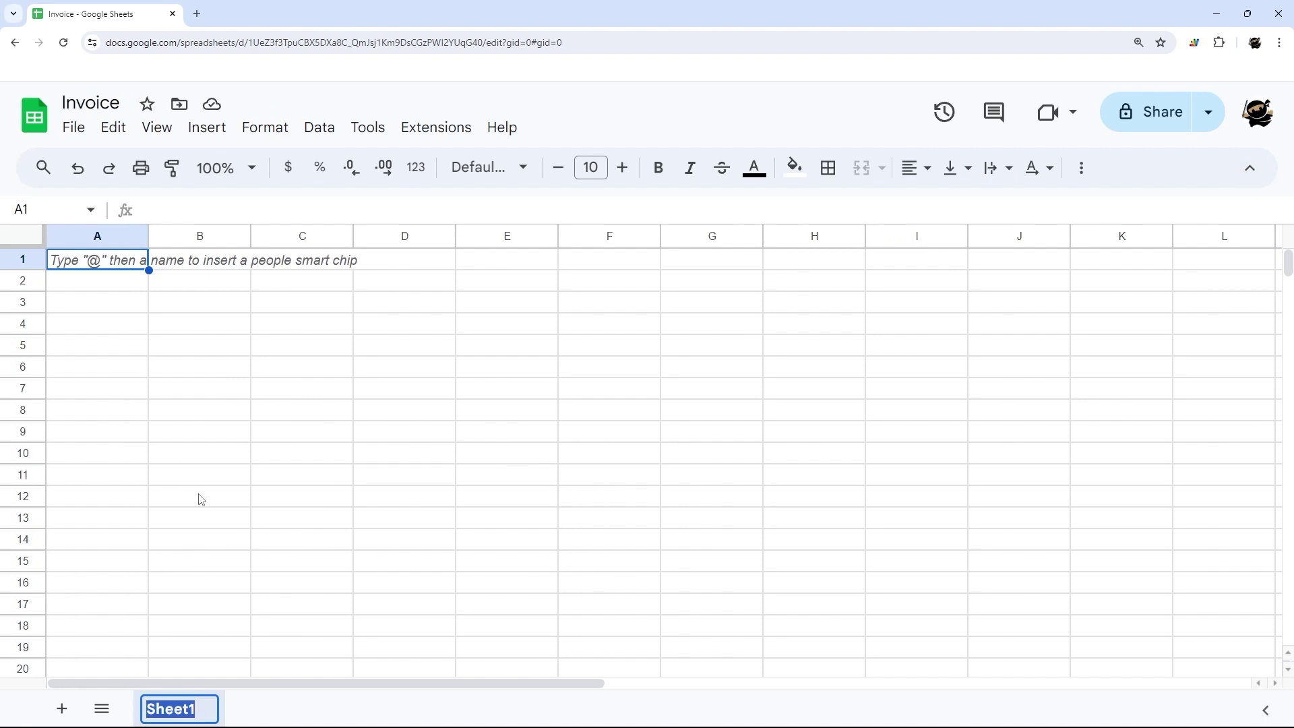
type("ITEMS")
key("Return")
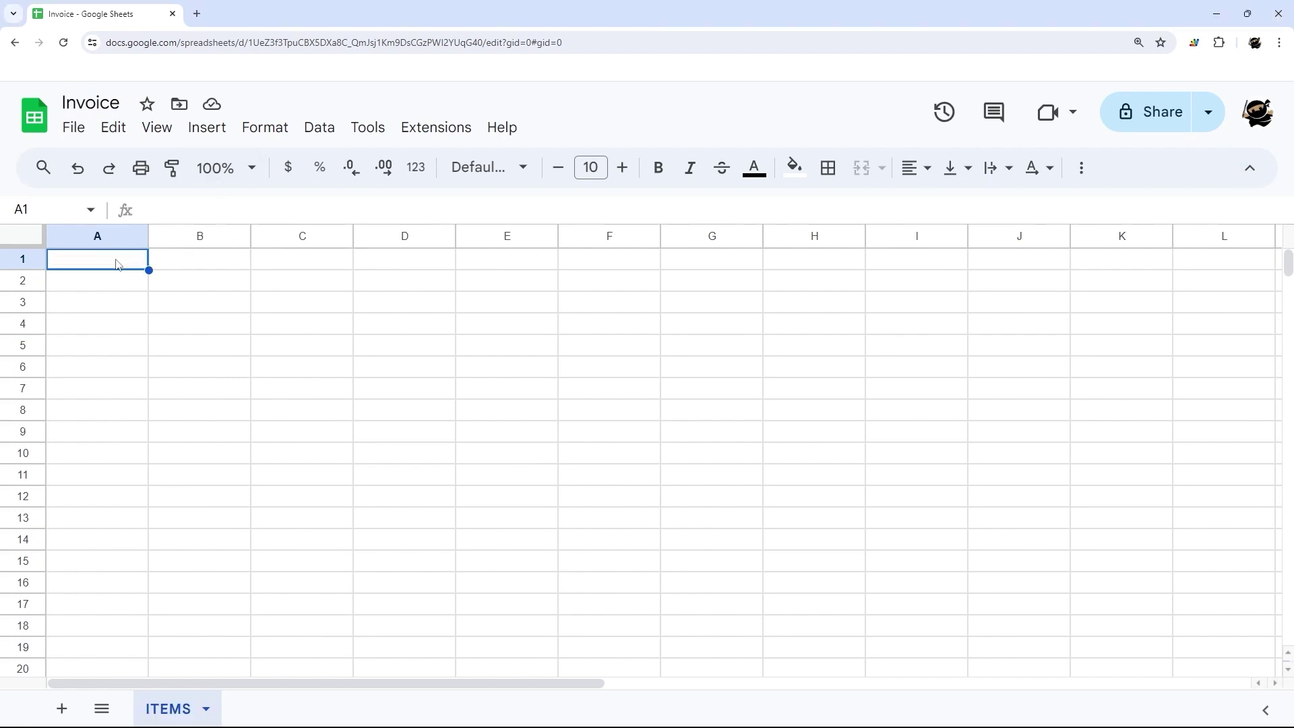
Enter the headers ITEM and PRICE in A1:B1 and paste the copied product and price list from A2.
type("ITEM")
key("Tab")
type("PRICE")
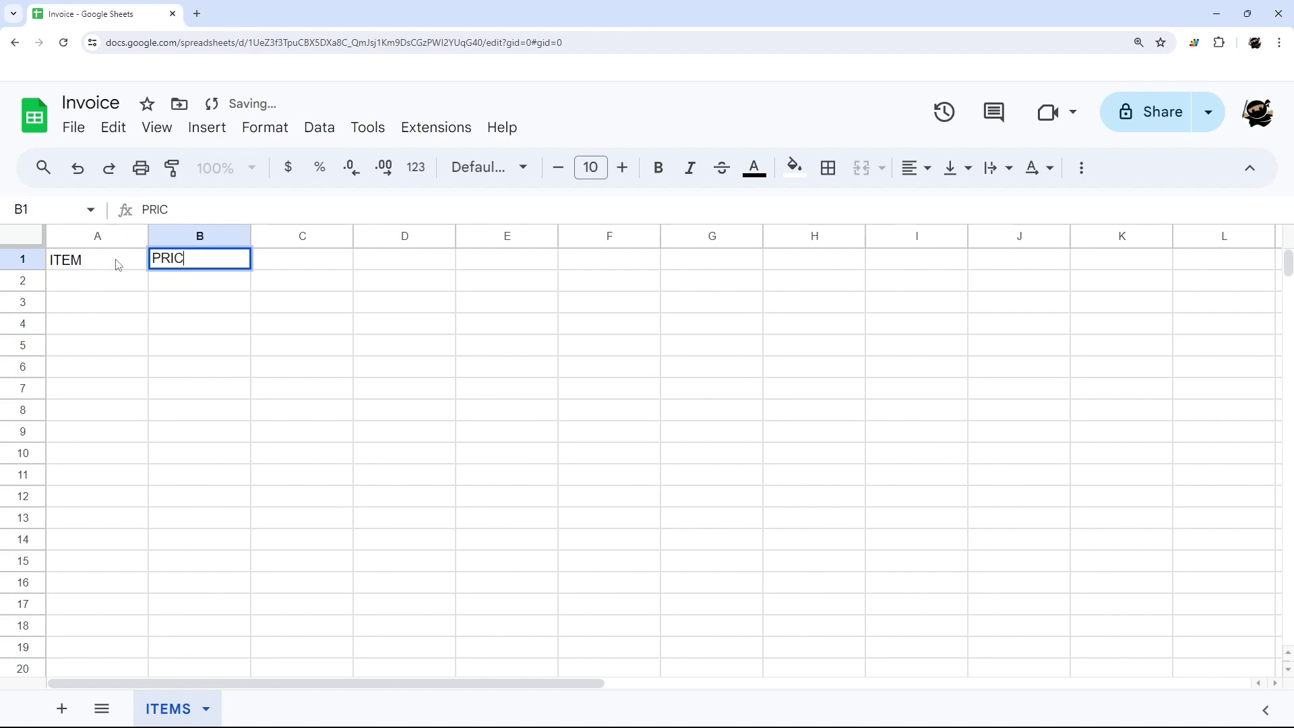
key("Return")
key("ctrl+v")
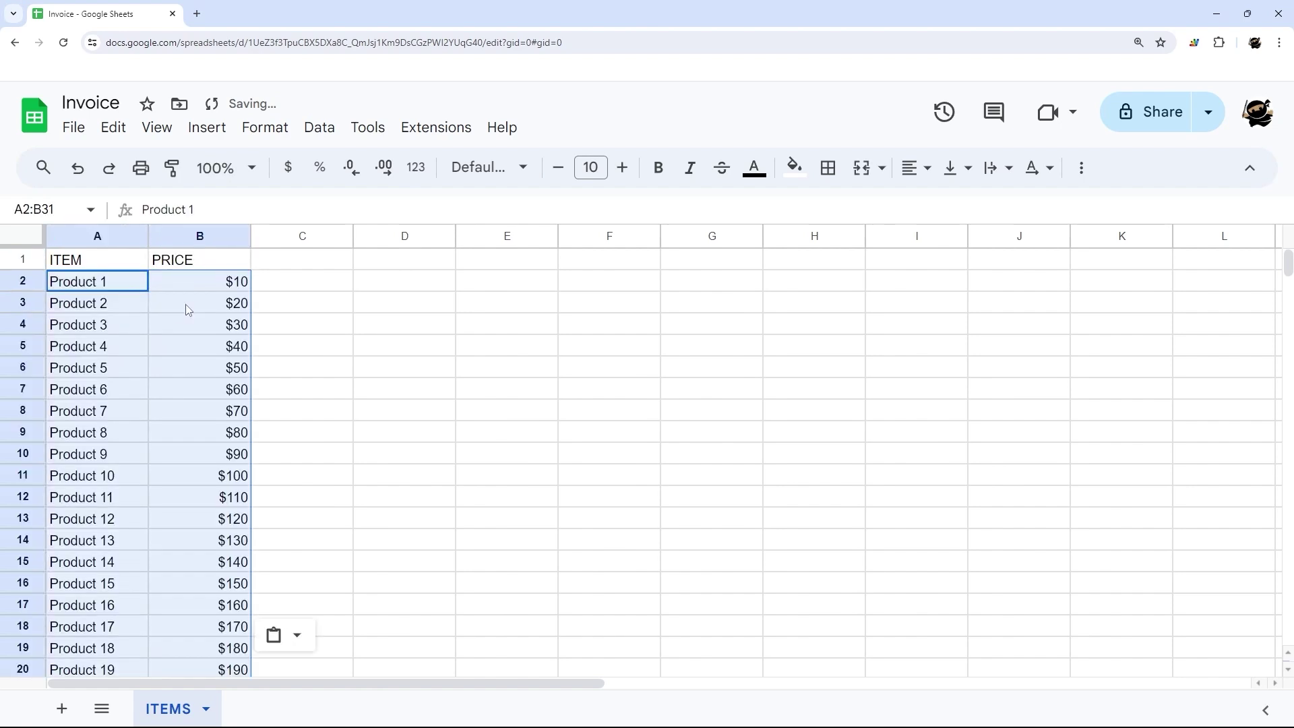
Delete the unused columns C through Z from the ITEMS sheet.
left_click_drag(301, 241, 1292, 315)
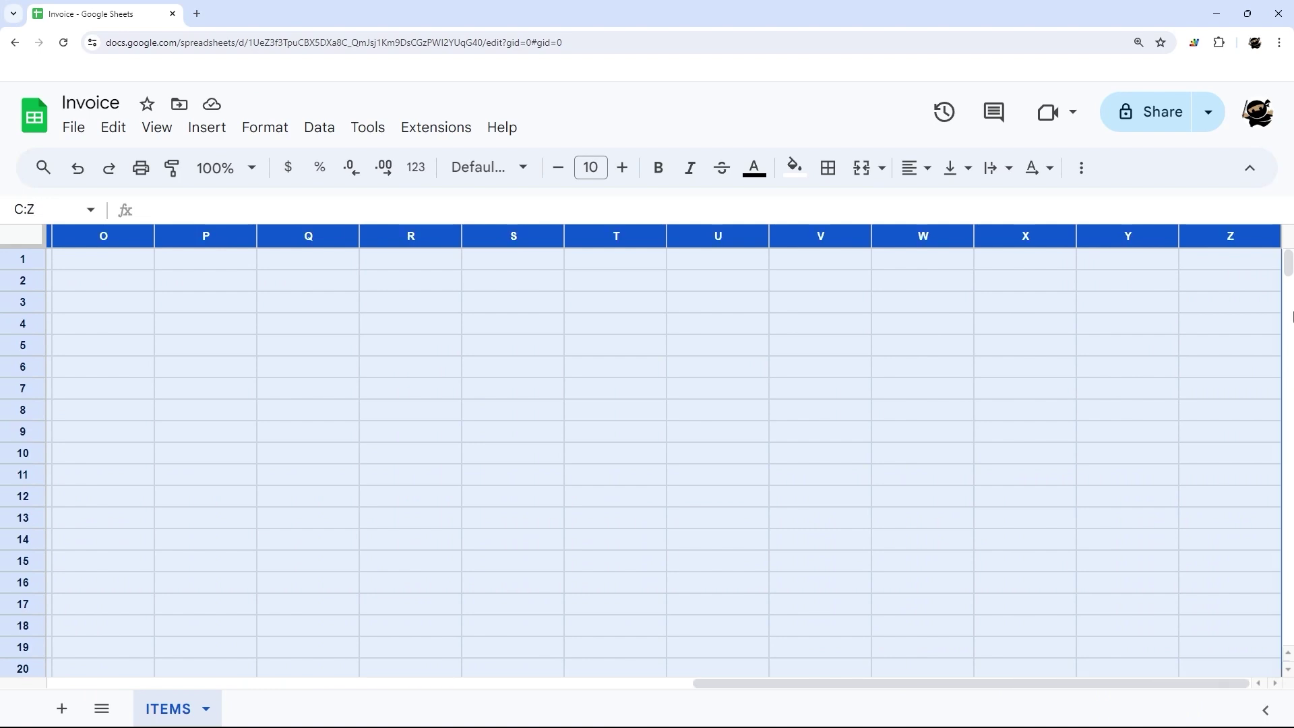
right_click(600, 233)
left_click(652, 399)
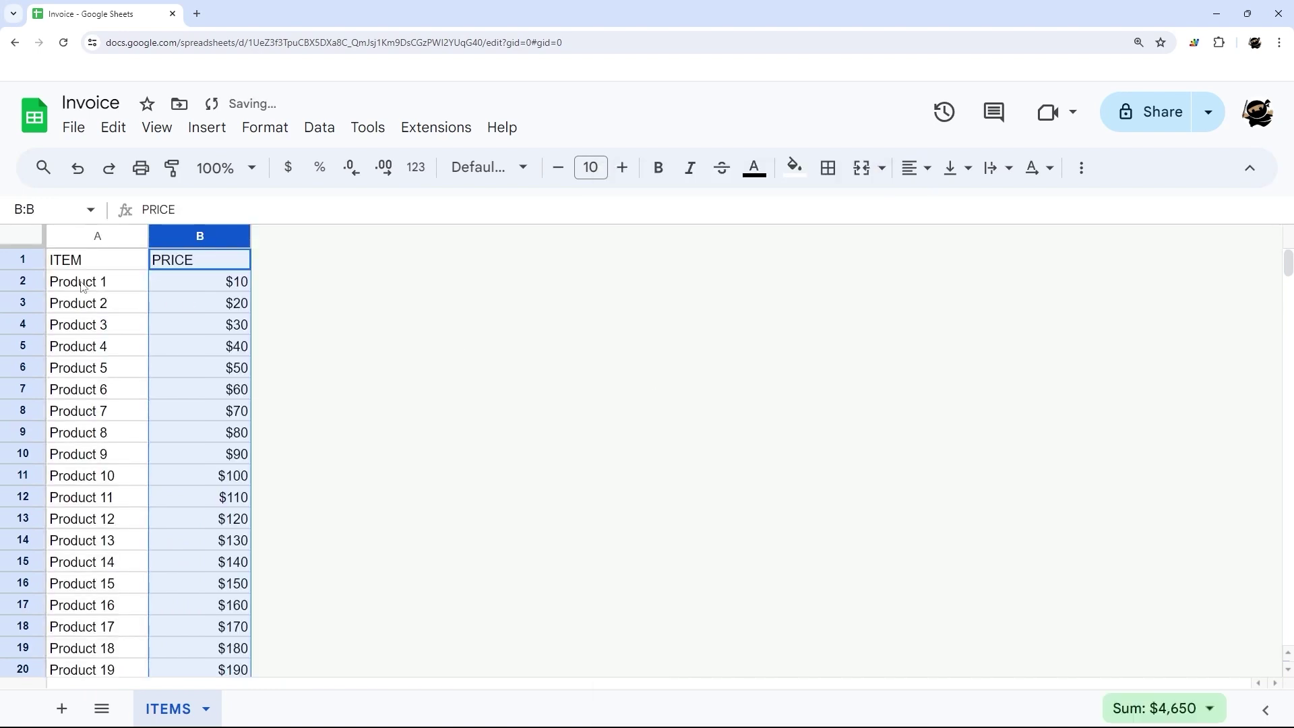
Format the headers in A1:B1 with a dark gray fill and white, bold Montserrat text.
left_click_drag(98, 265, 229, 266)
left_click(794, 167)
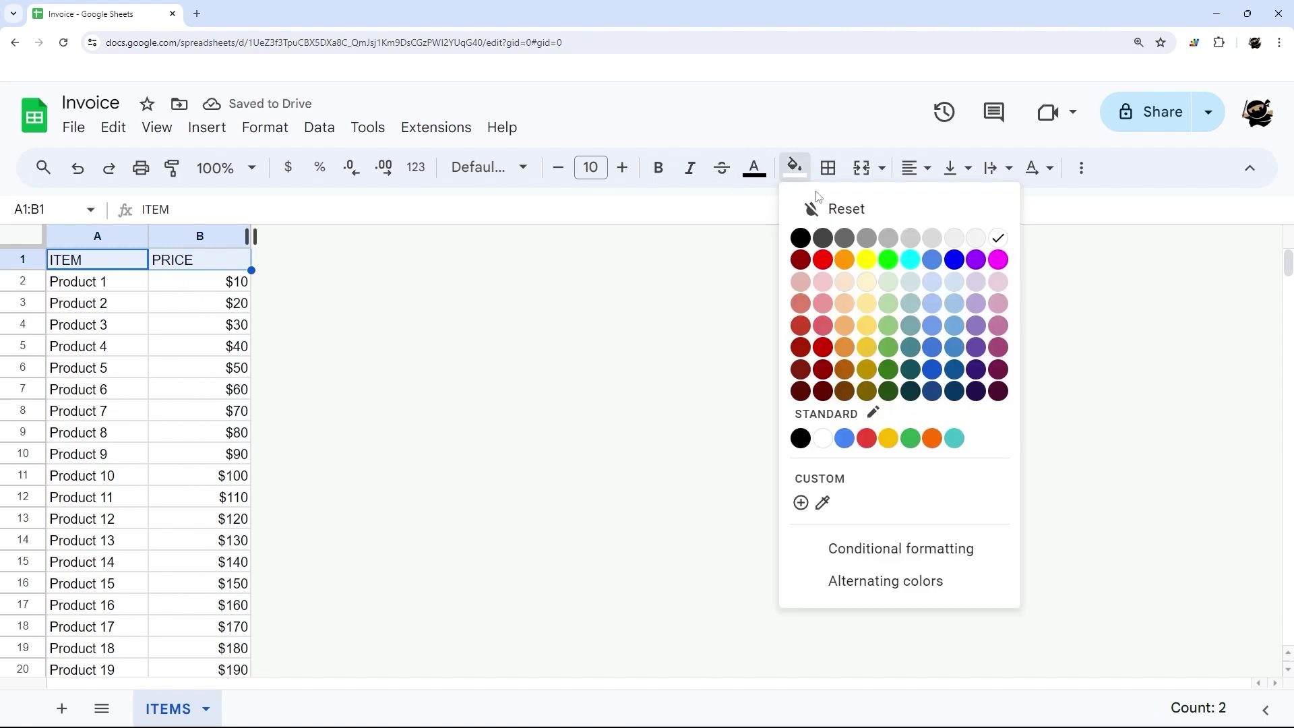
left_click(845, 238)
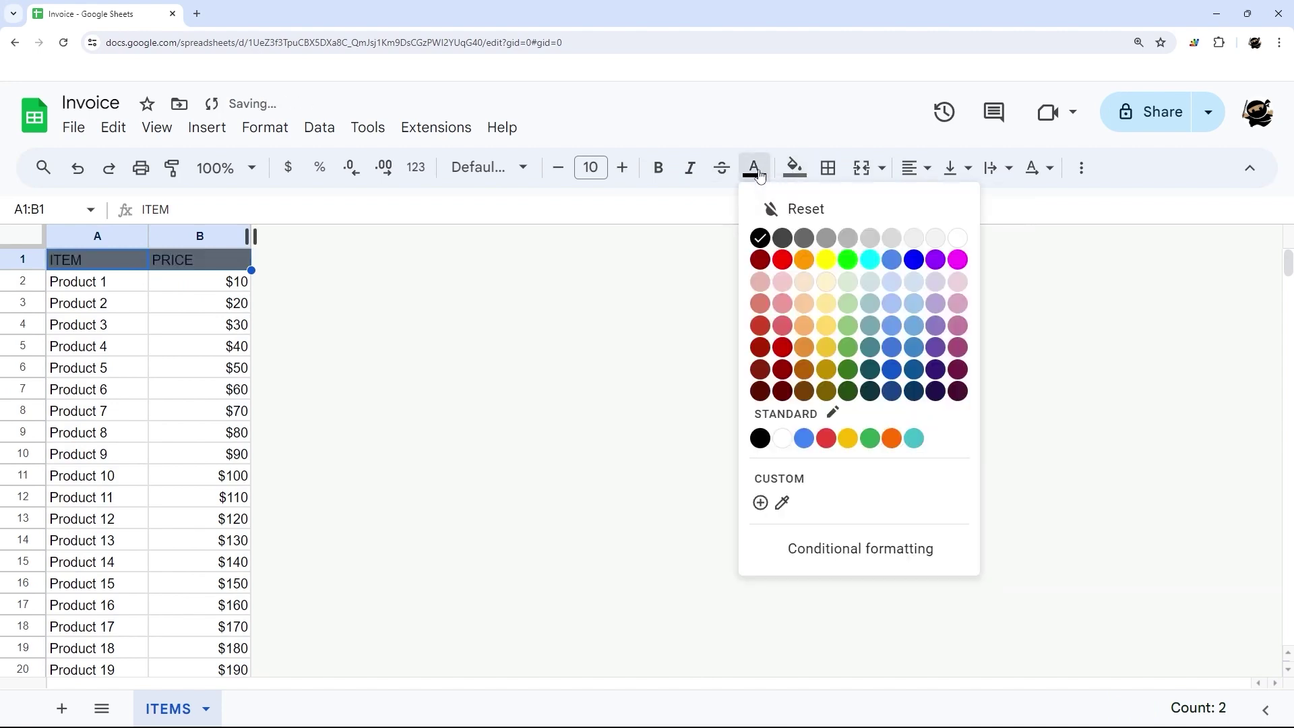
left_click(492, 168)
left_click(523, 368)
left_click(653, 173)
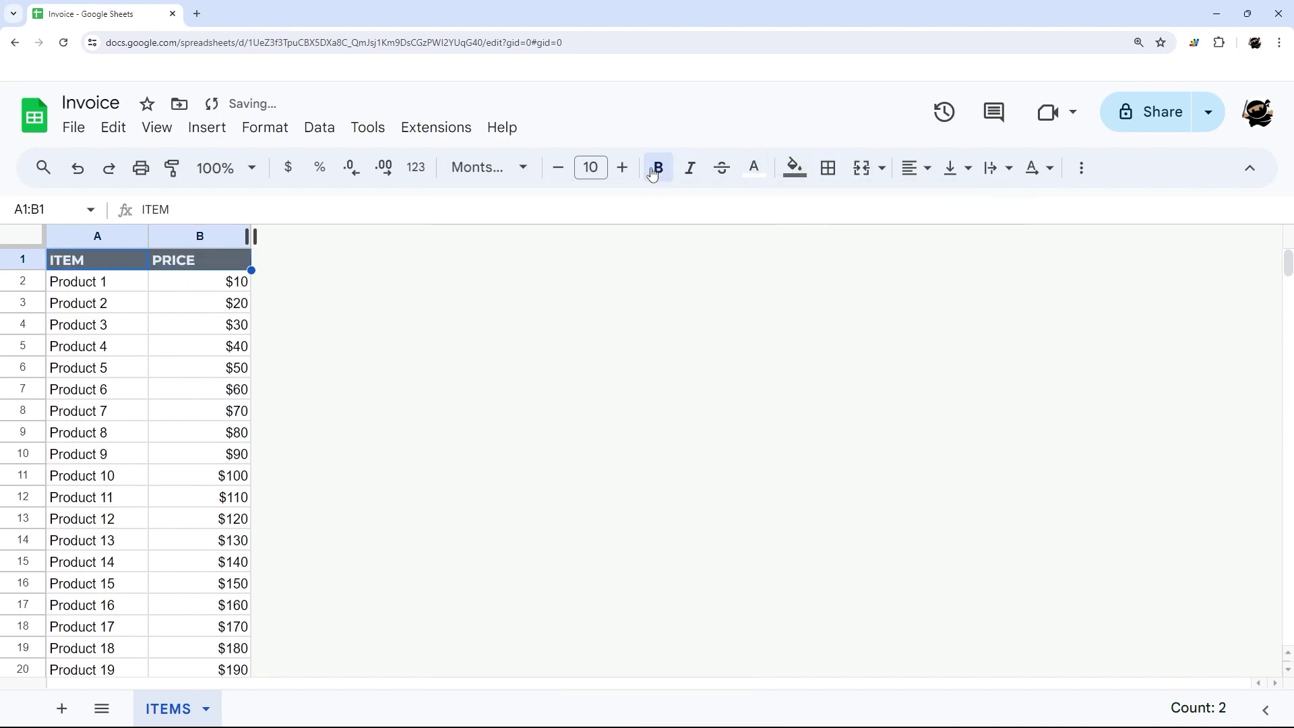
Try freezing the header row of the ITEMS sheet, check it against the product list, and unfreeze it again.
left_click(200, 281)
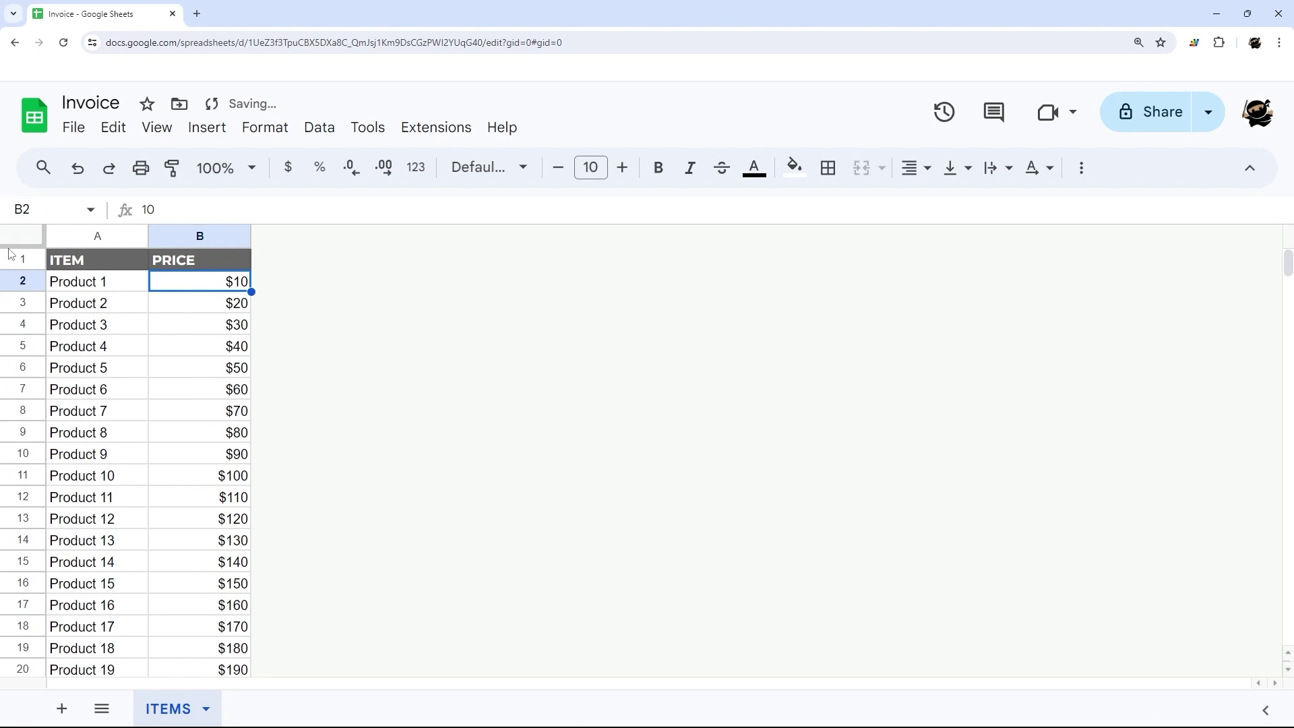
left_click_drag(13, 246, 23, 265)
scroll(150, 348, "down", 8)
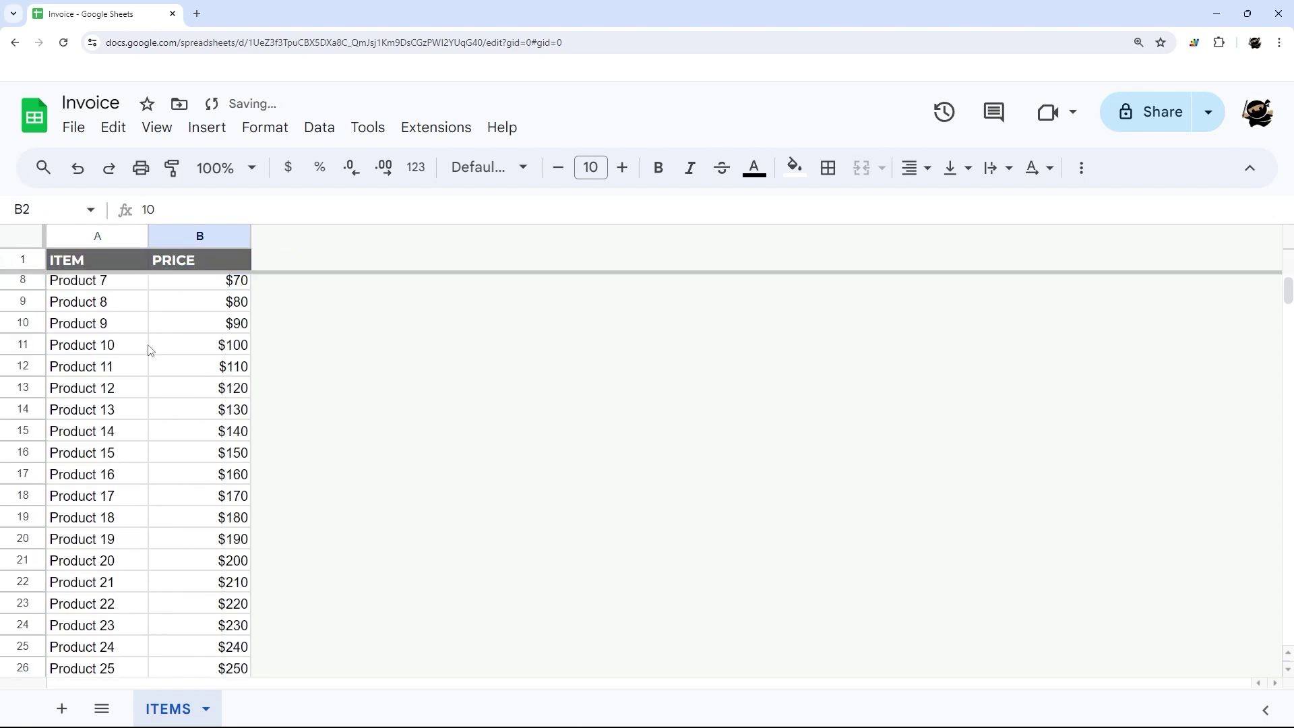
scroll(156, 369, "up", 8)
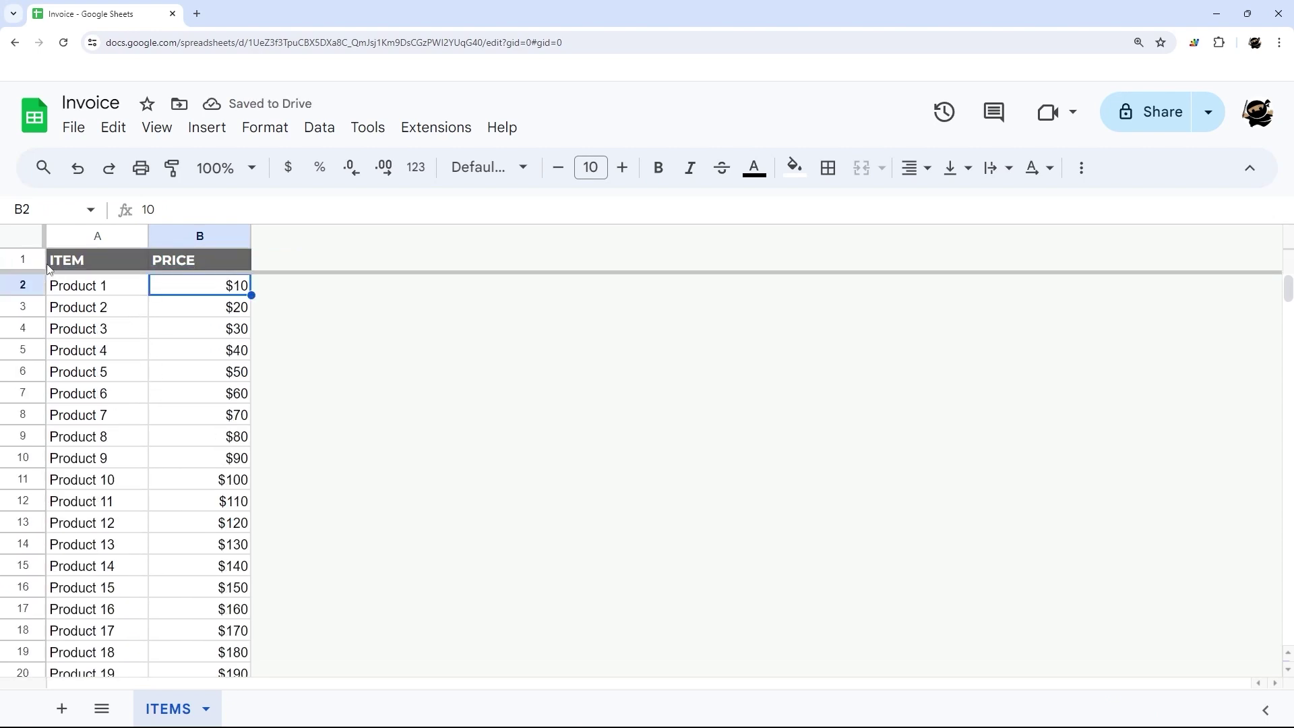
left_click_drag(33, 271, 27, 245)
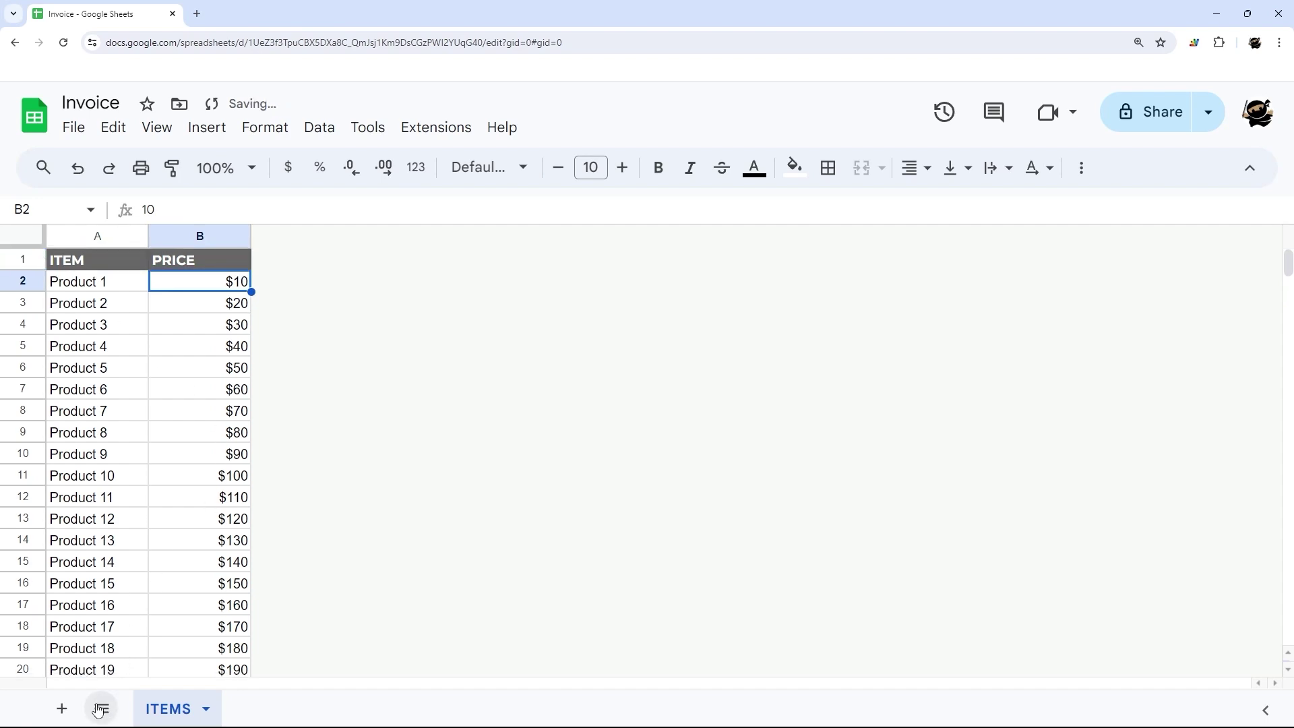
Add a new sheet, place it before ITEMS and name it INVOICE.
left_click(61, 708)
left_click_drag(232, 716, 166, 721)
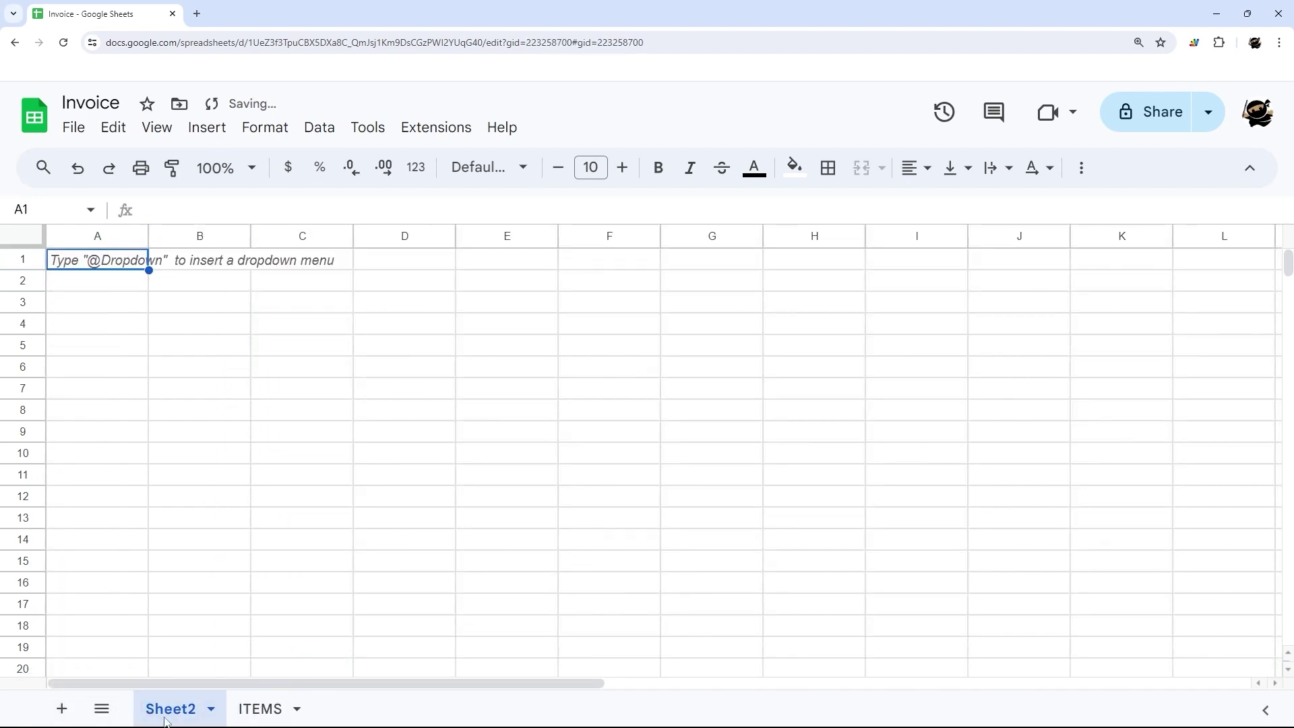
right_click(173, 719)
left_click(214, 465)
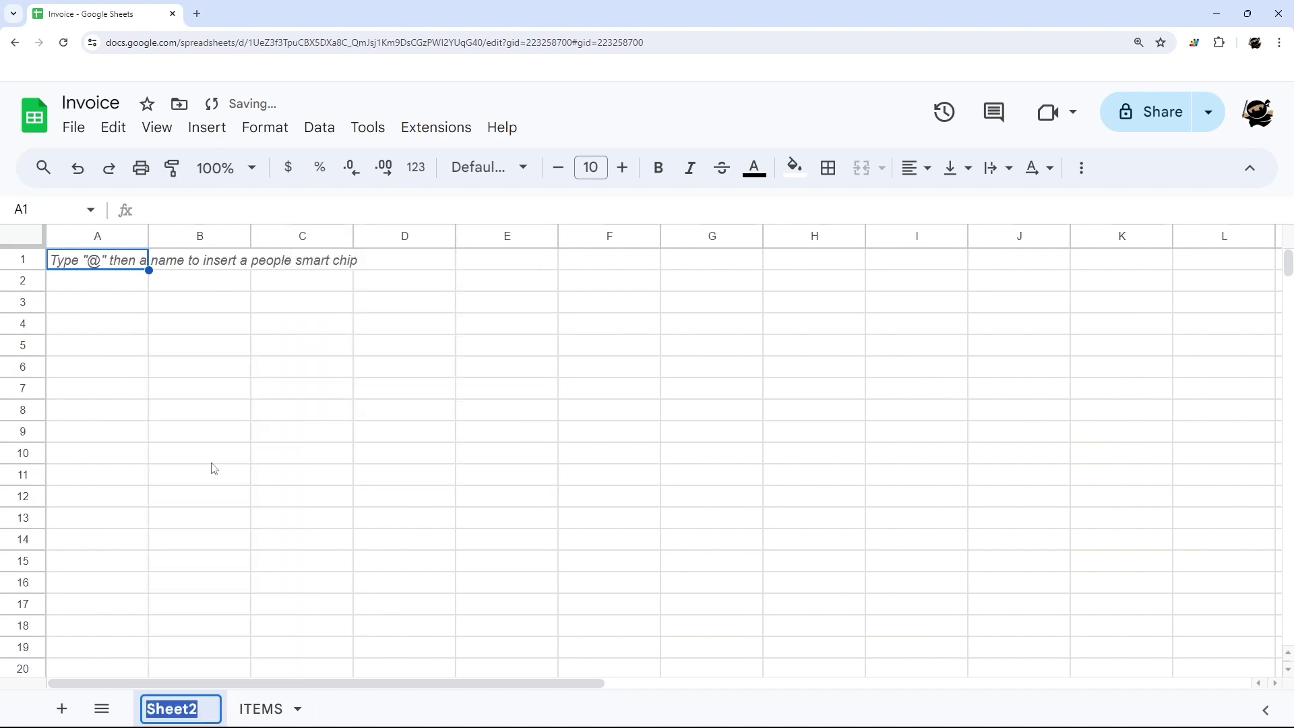
type("INVOICE")
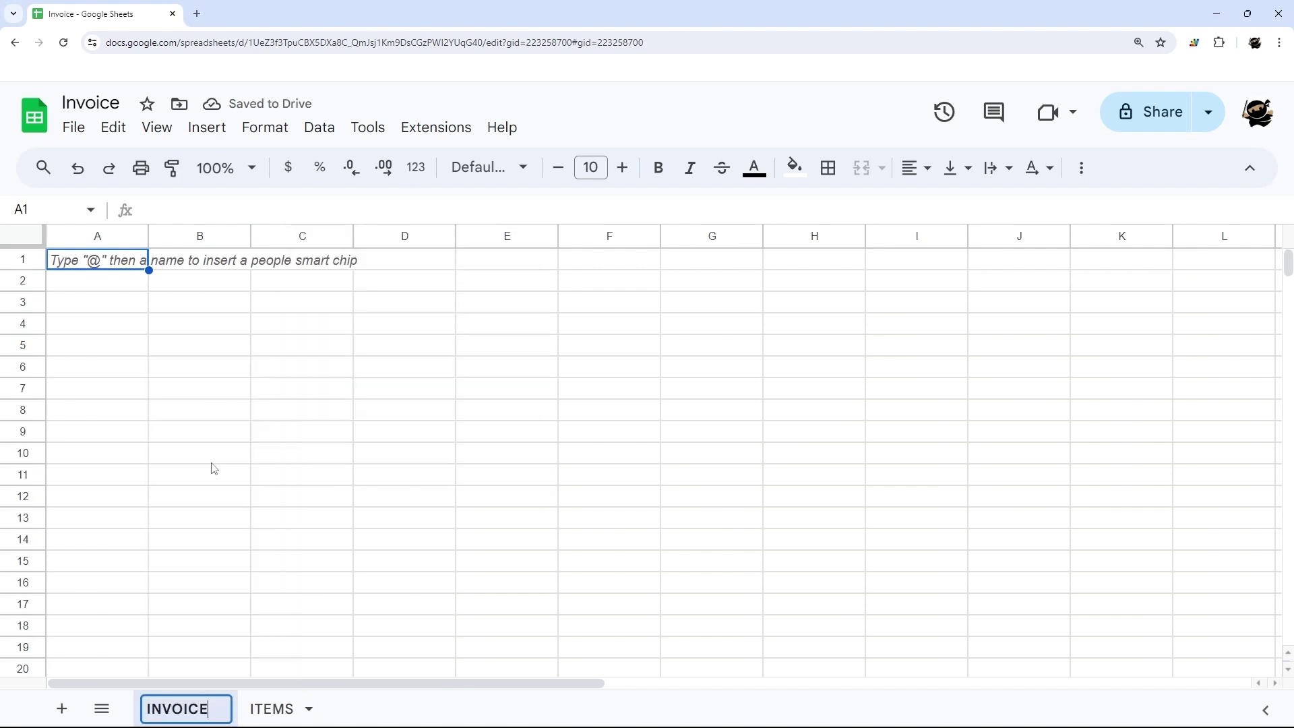
key("Return")
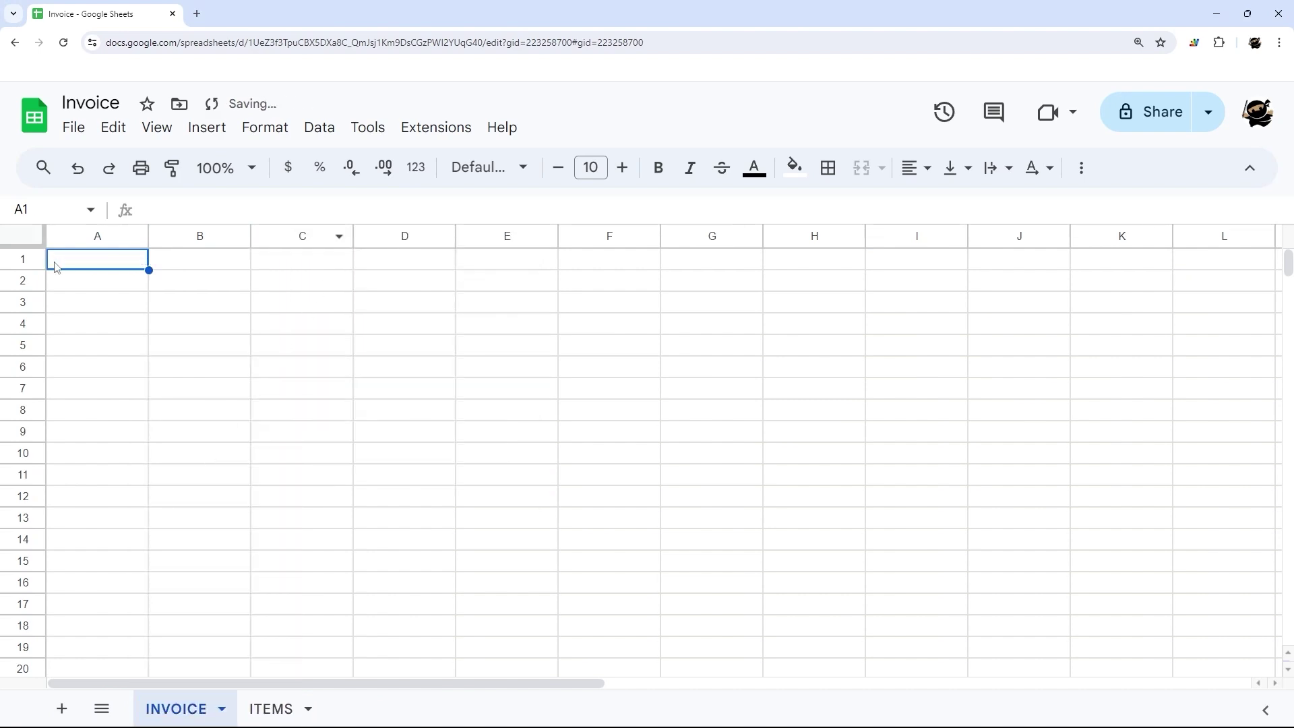
Set the width of column A on the INVOICE sheet to 20 pixels.
left_click_drag(56, 264, 737, 259)
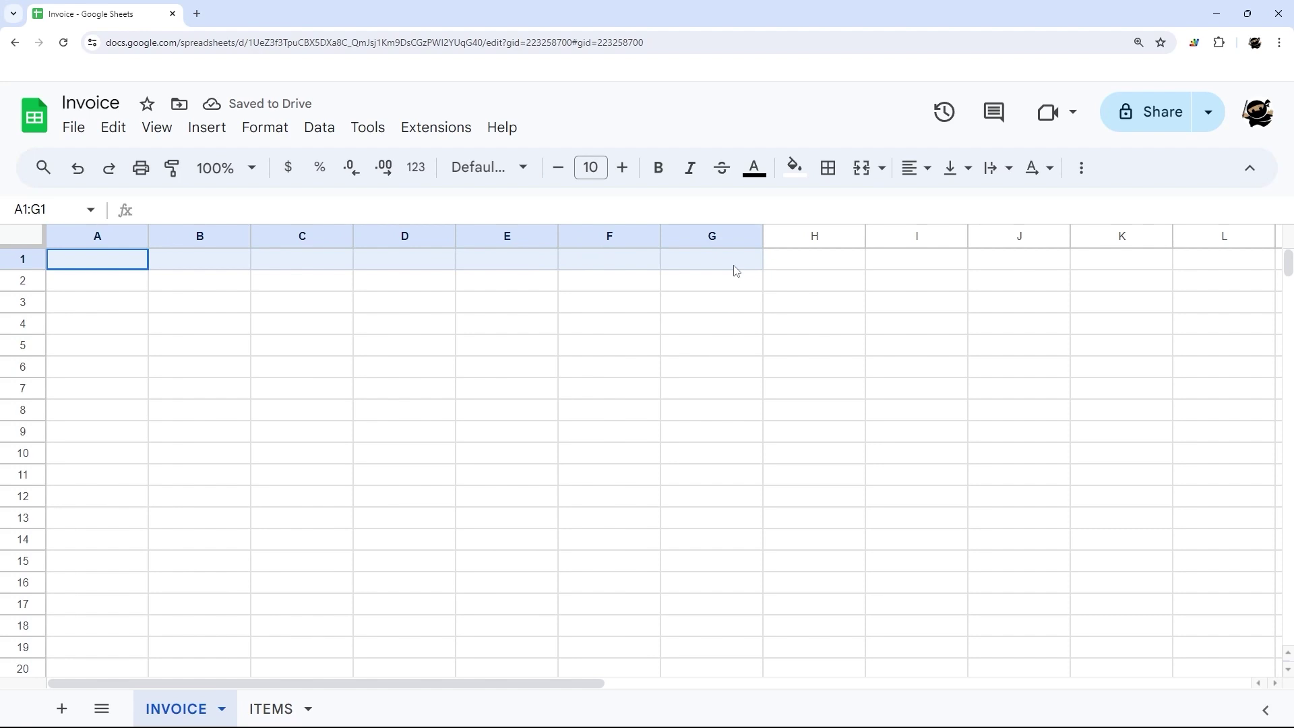
left_click_drag(95, 268, 727, 273)
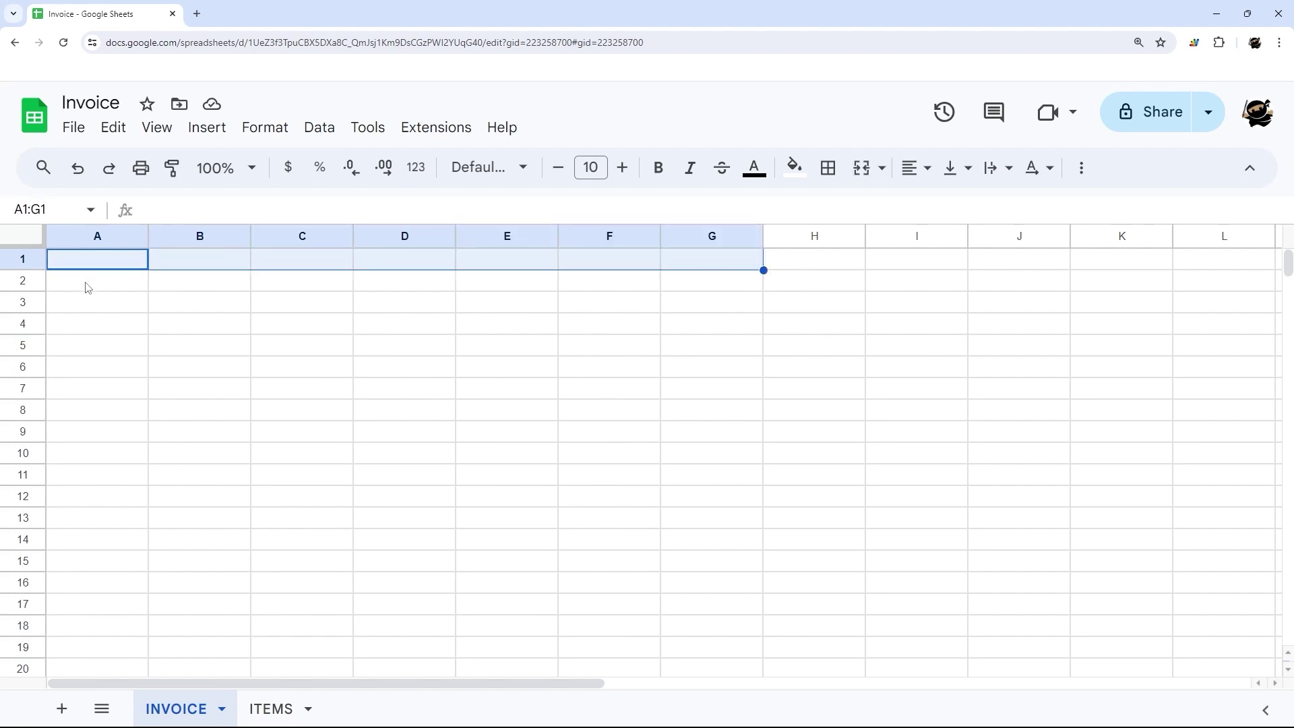
left_click(102, 233)
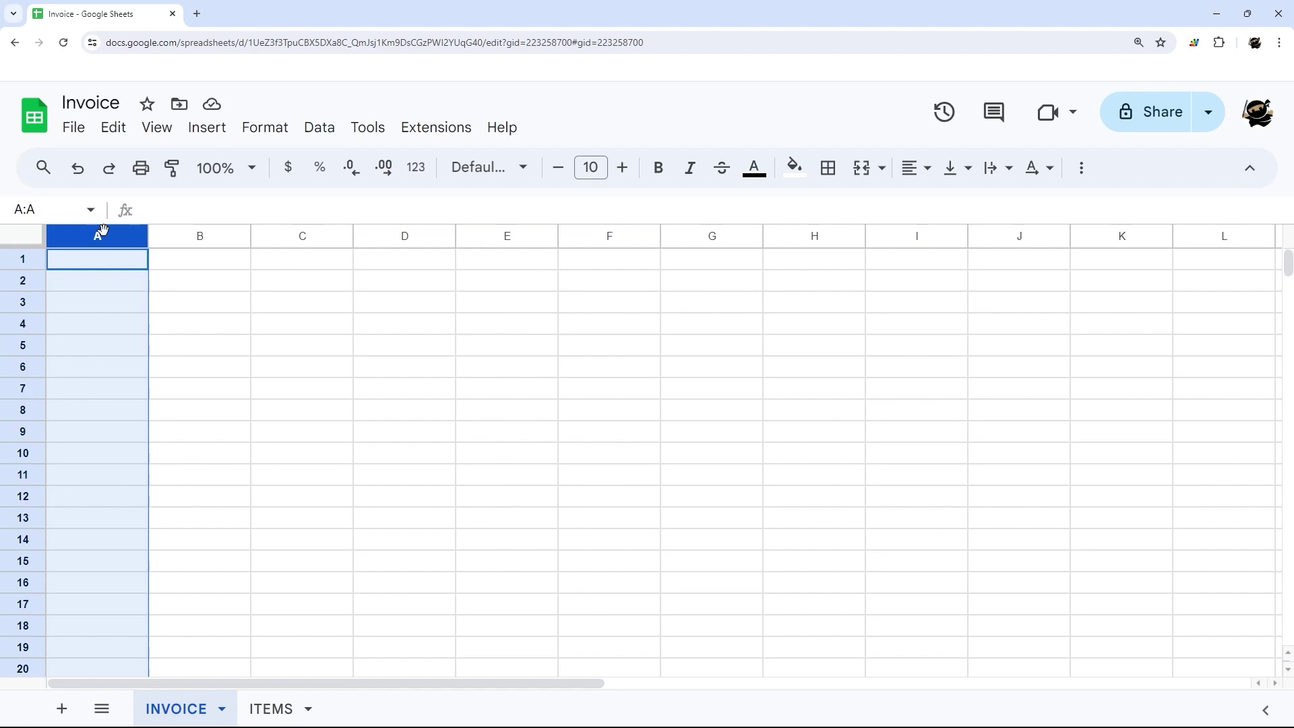
right_click(102, 230)
left_click(185, 501)
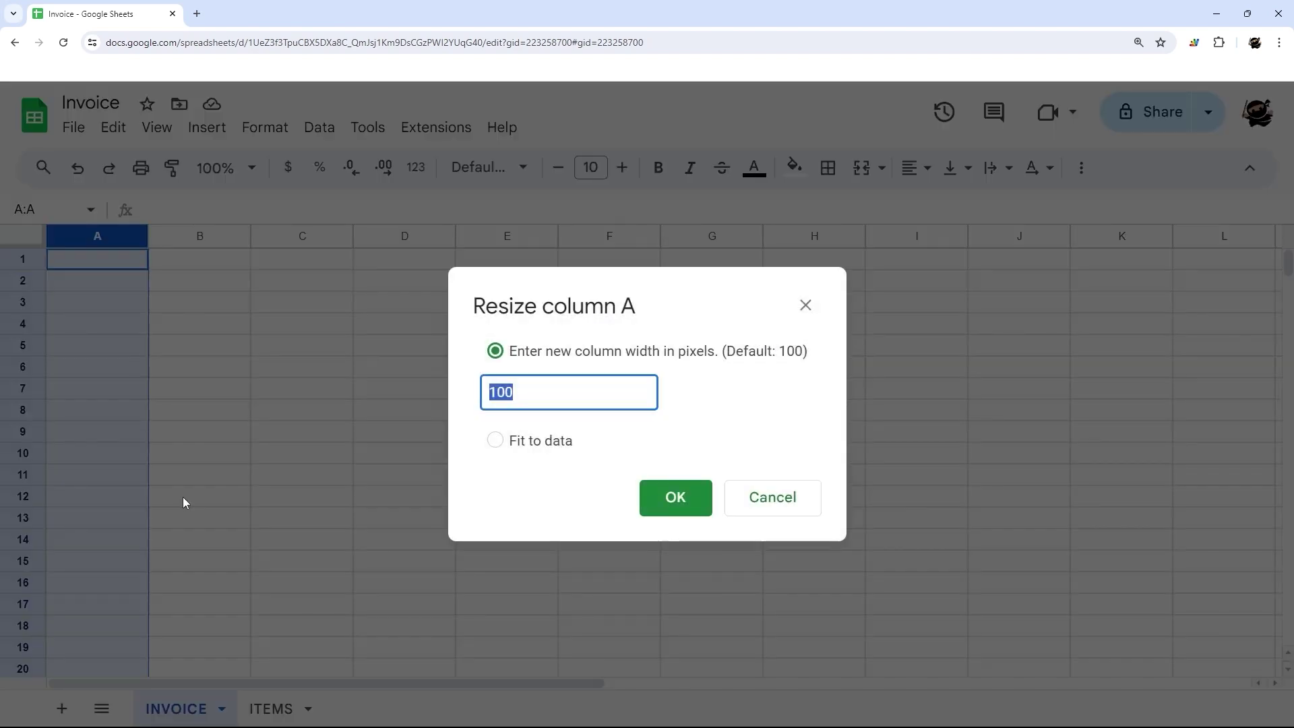
type("20")
key("Return")
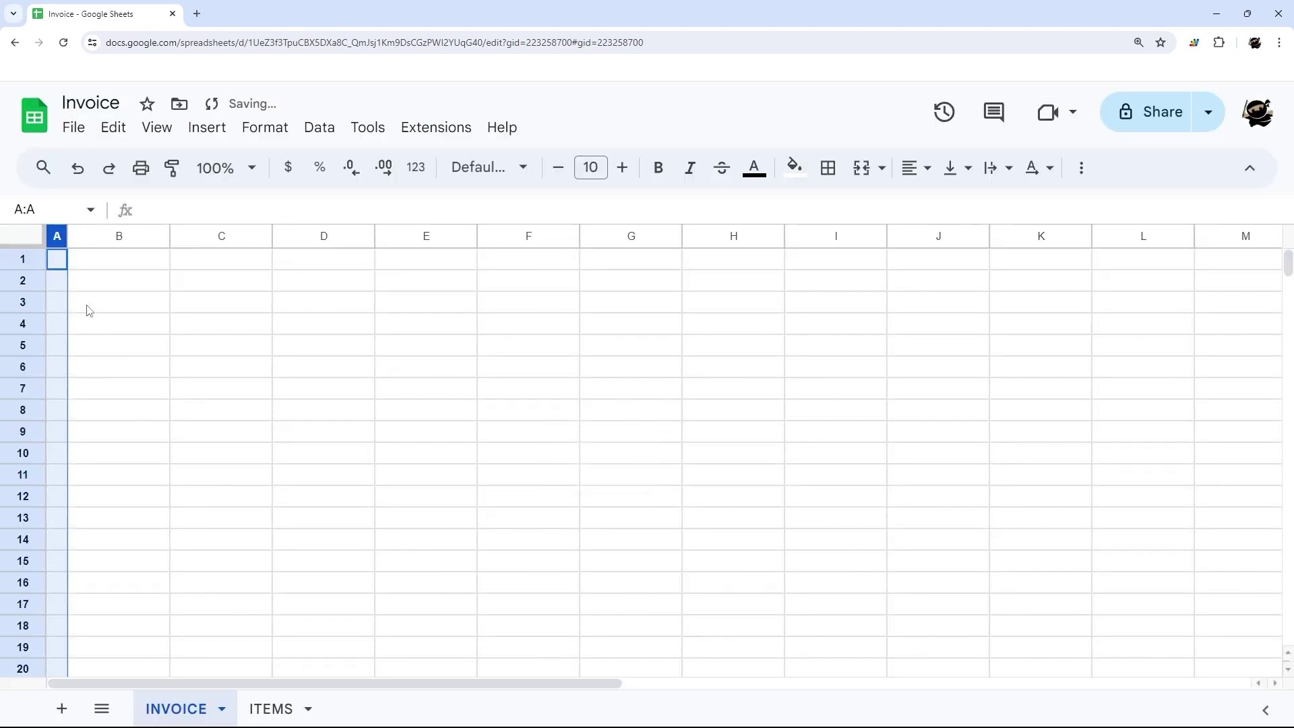
Enter the placeholder text "{{ YOUR LOGO HERE}}" in cell B2.
left_click(114, 279)
type("{{")
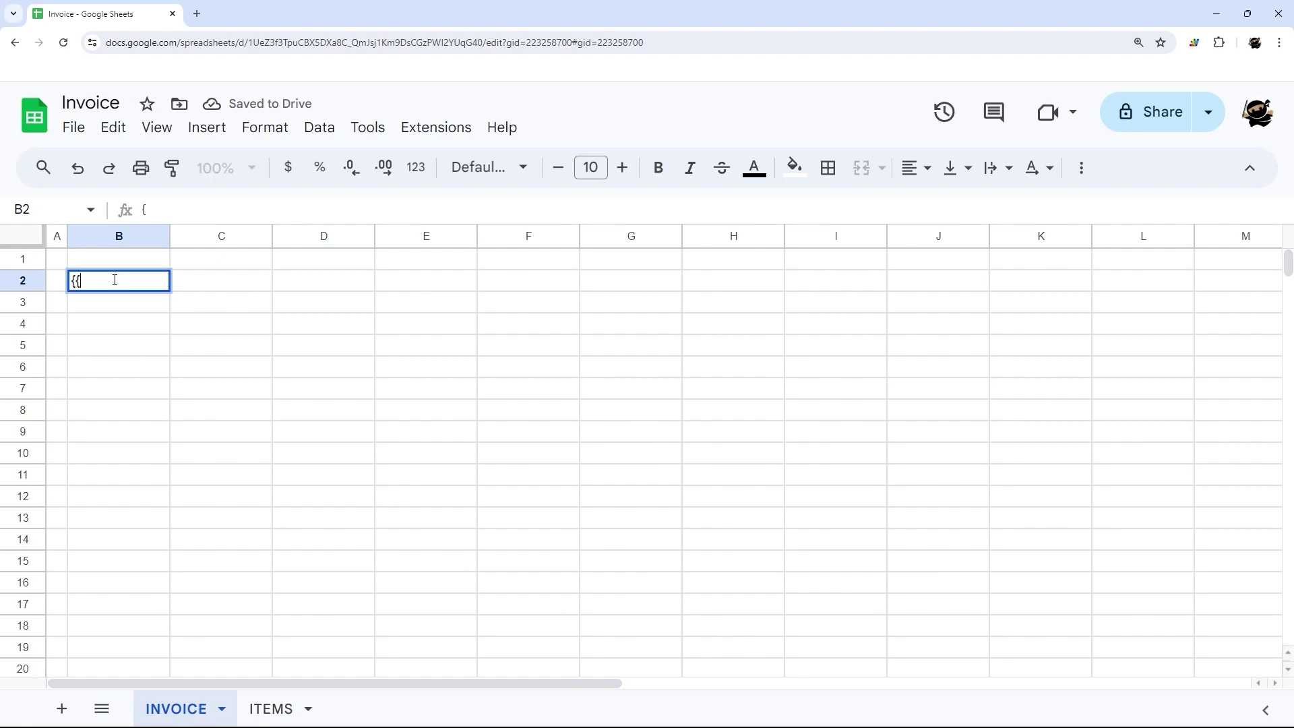
type(" YOUR LOGO")
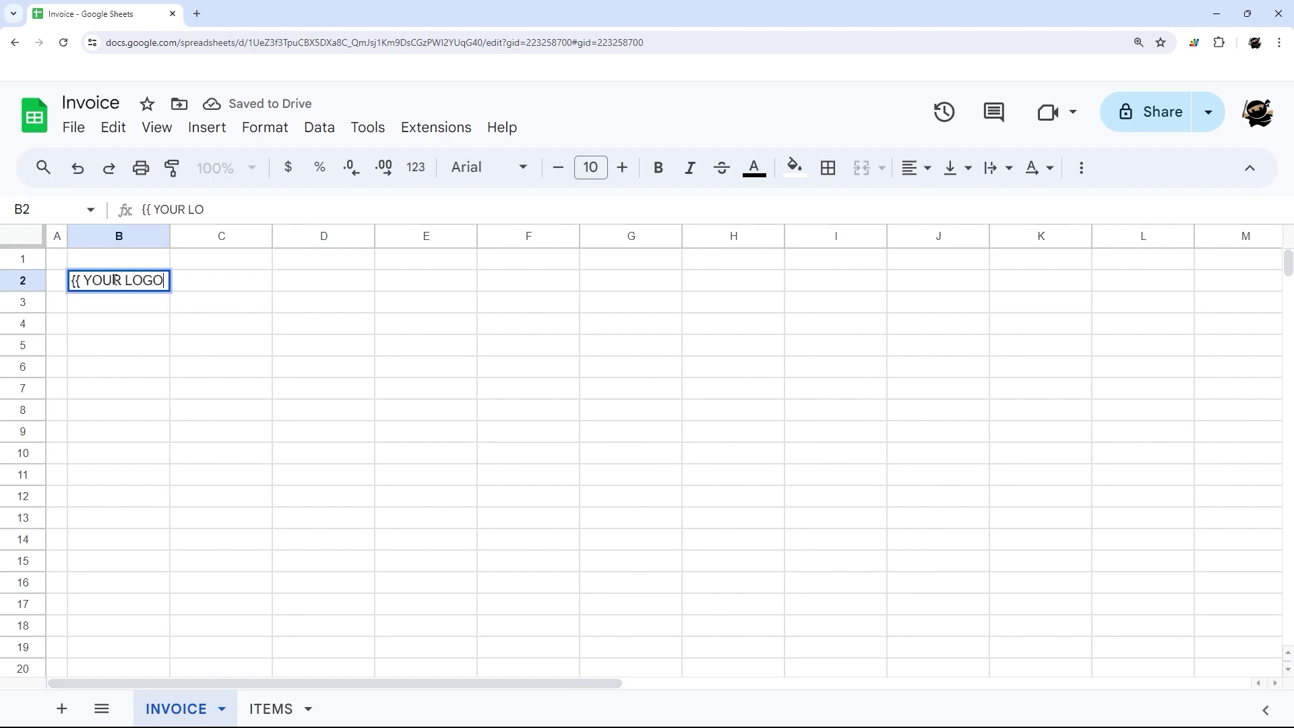
type(" HERE}}")
key("Return")
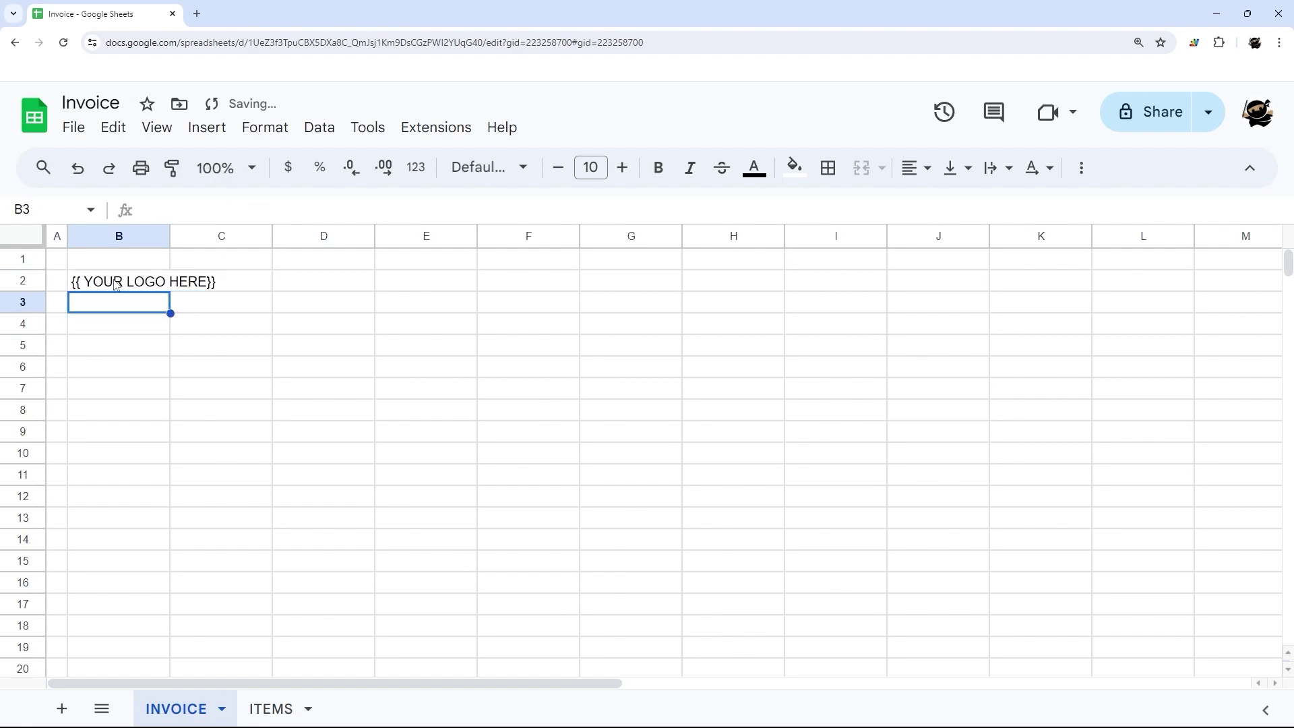
Set the height of row 2 to 100 pixels.
left_click(23, 281)
right_click(23, 281)
left_click(81, 523)
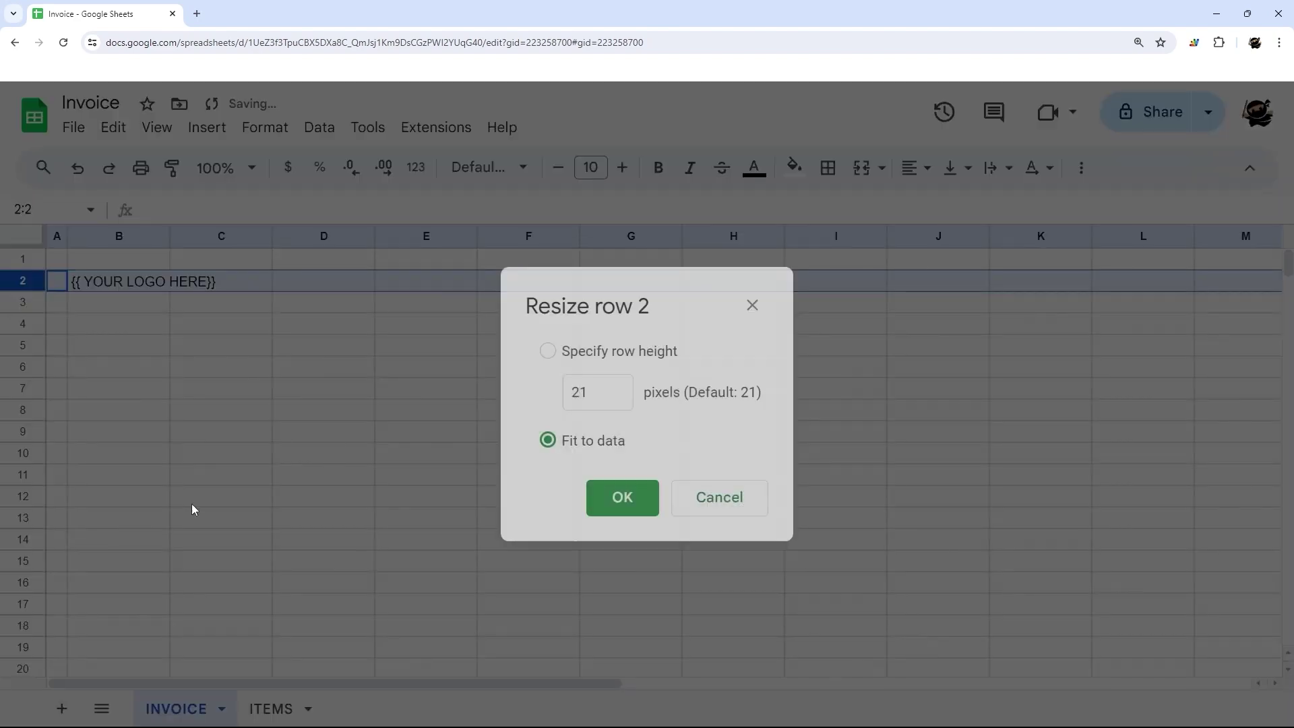
left_click(603, 384)
type("100")
key("Return")
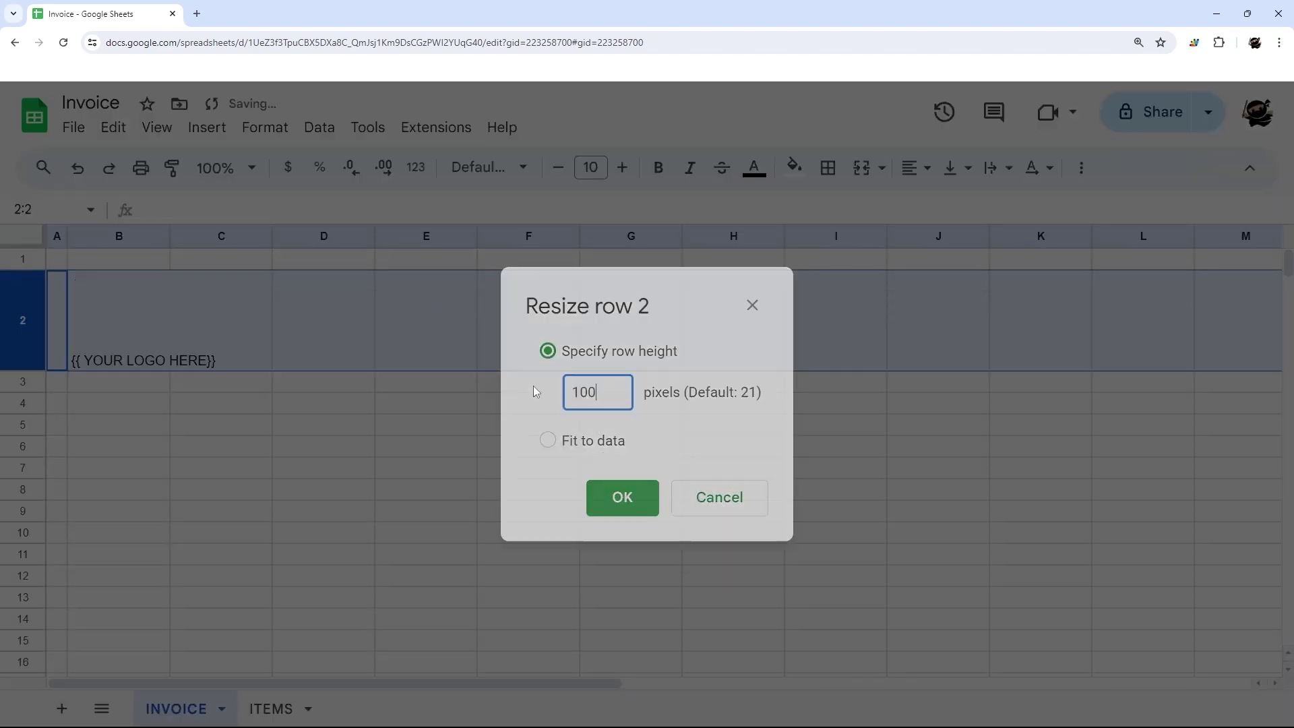
Merge B2:D2 around the logo placeholder and align it vertically to the middle.
left_click(179, 297)
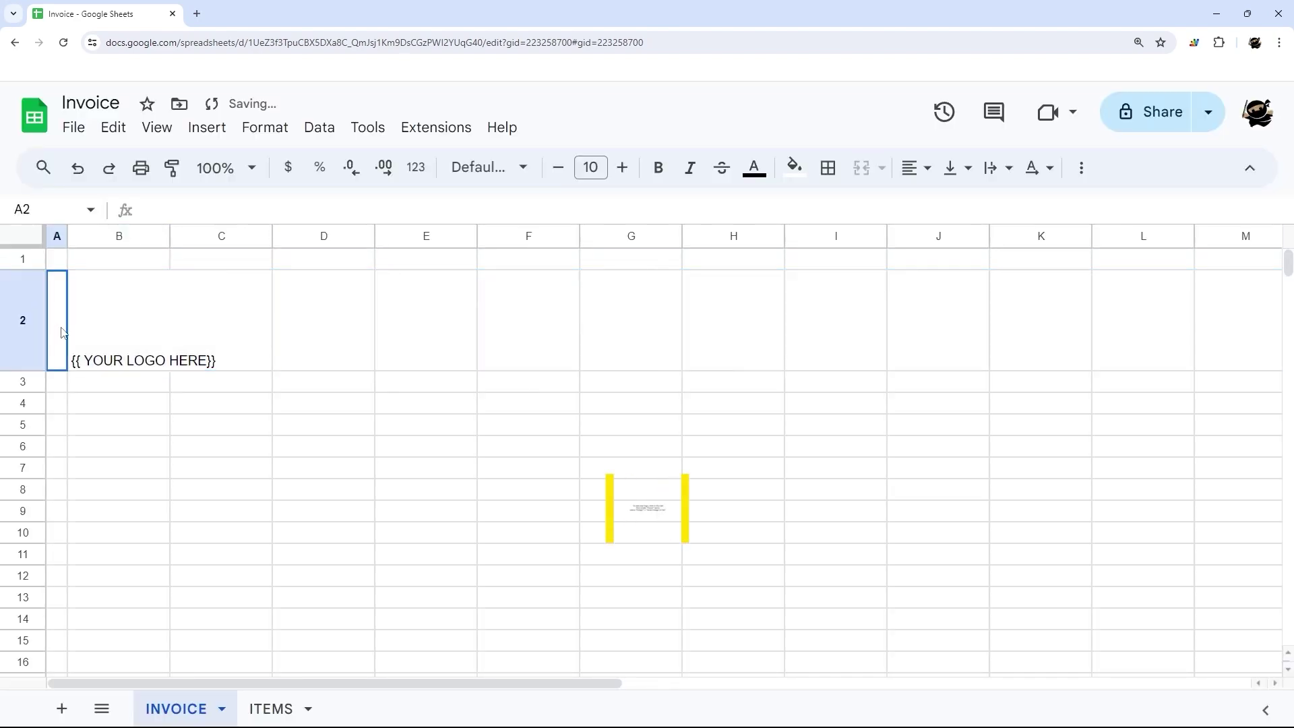
left_click_drag(61, 326, 327, 334)
left_click_drag(147, 326, 358, 320)
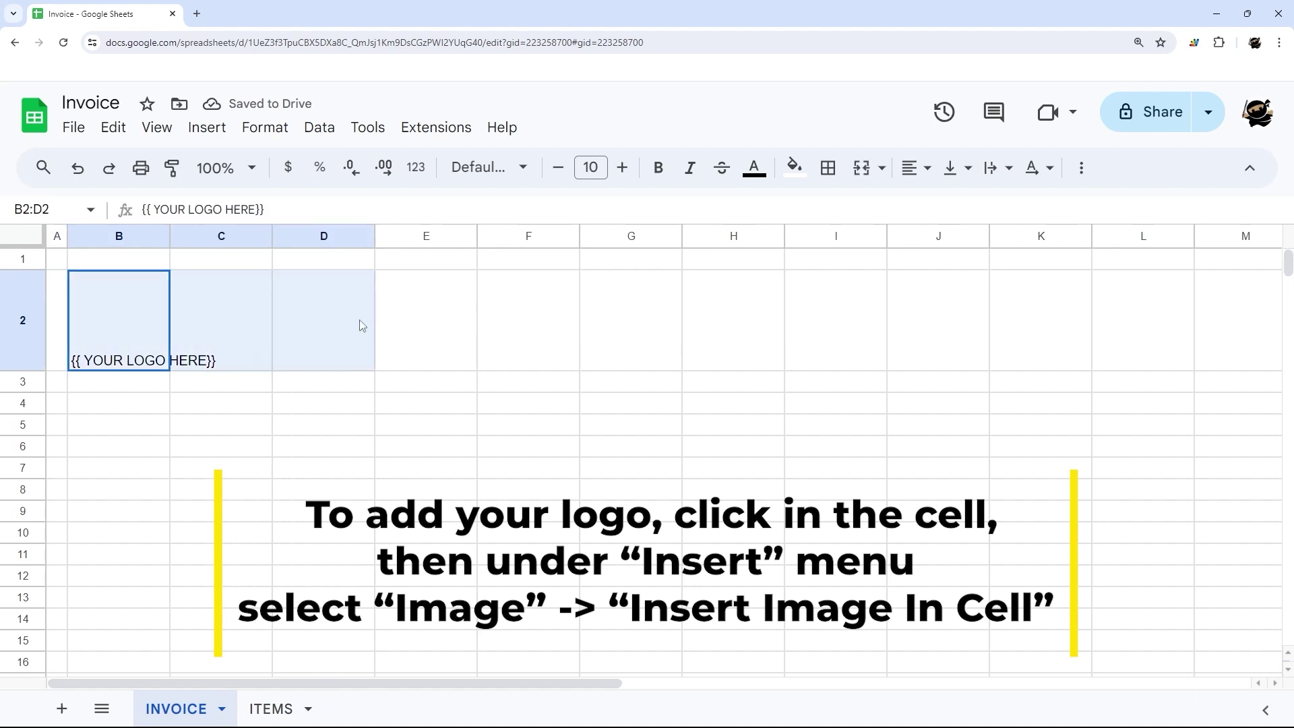
left_click(863, 168)
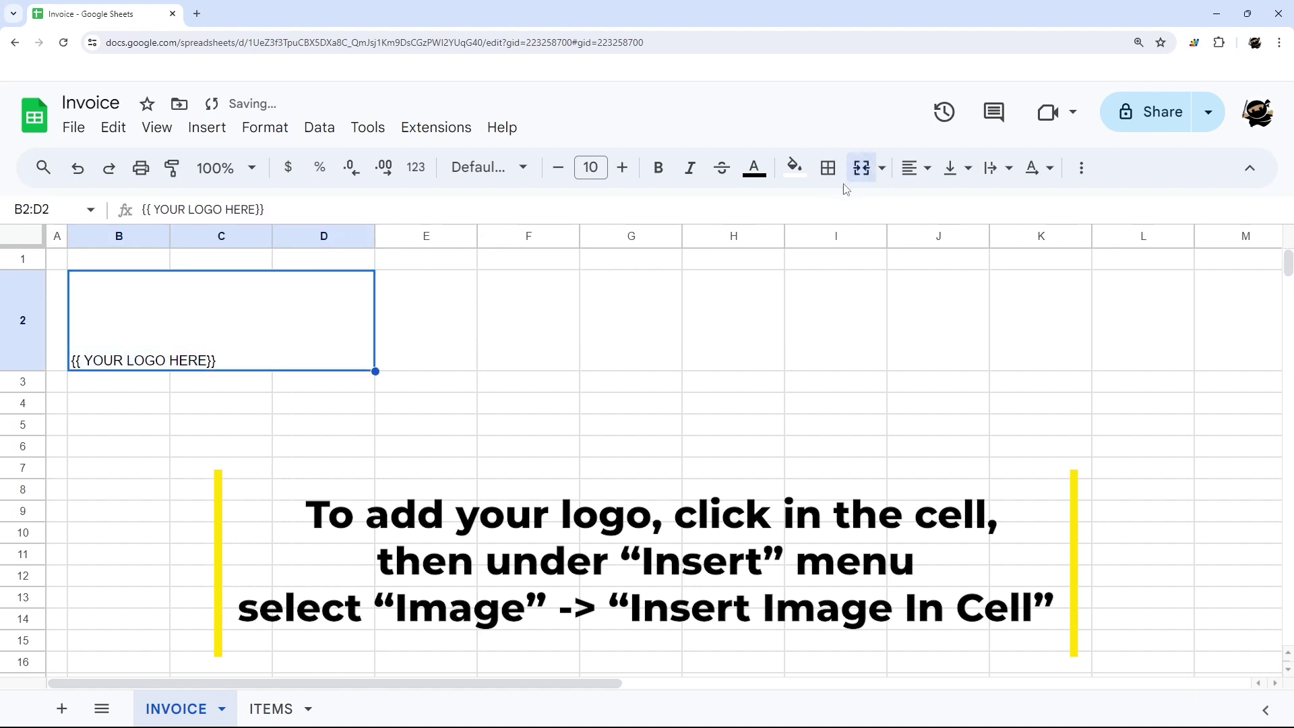
left_click(916, 168)
left_click(961, 173)
left_click(989, 206)
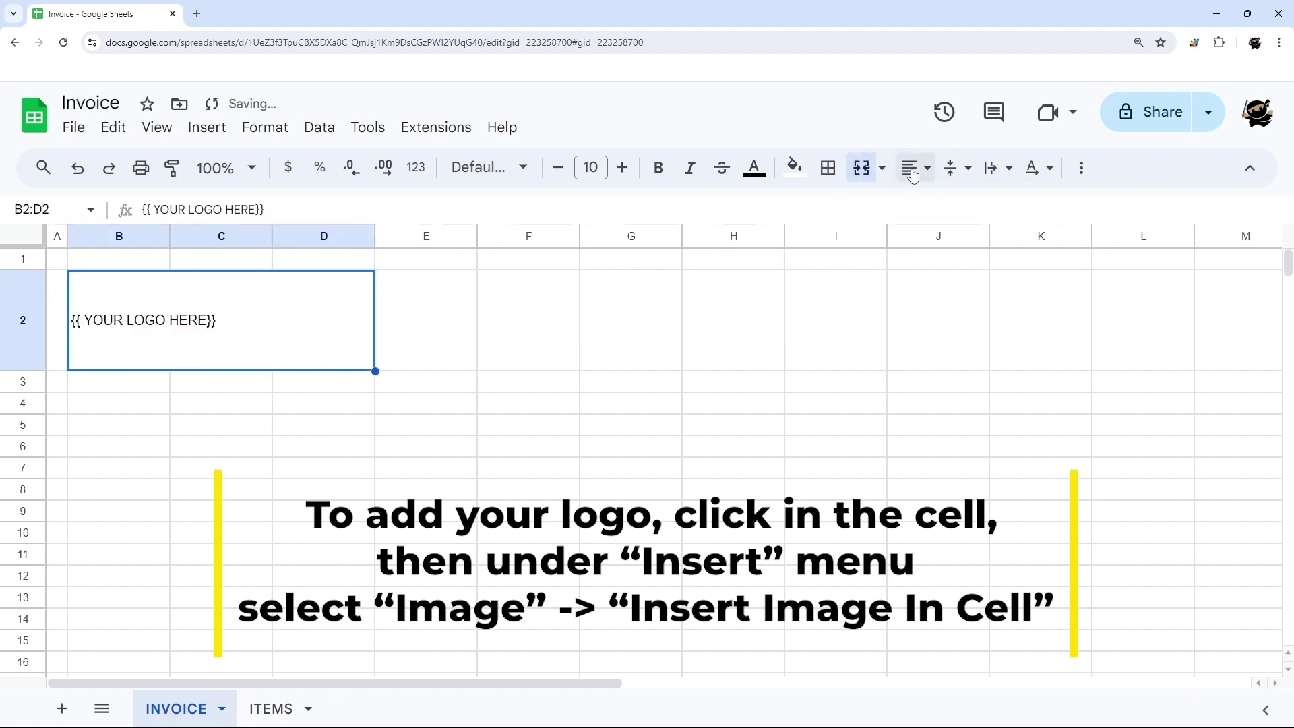
Try centering the logo placeholder horizontally in its merged cell and set it back to left alignment.
left_click(918, 169)
left_click(918, 169)
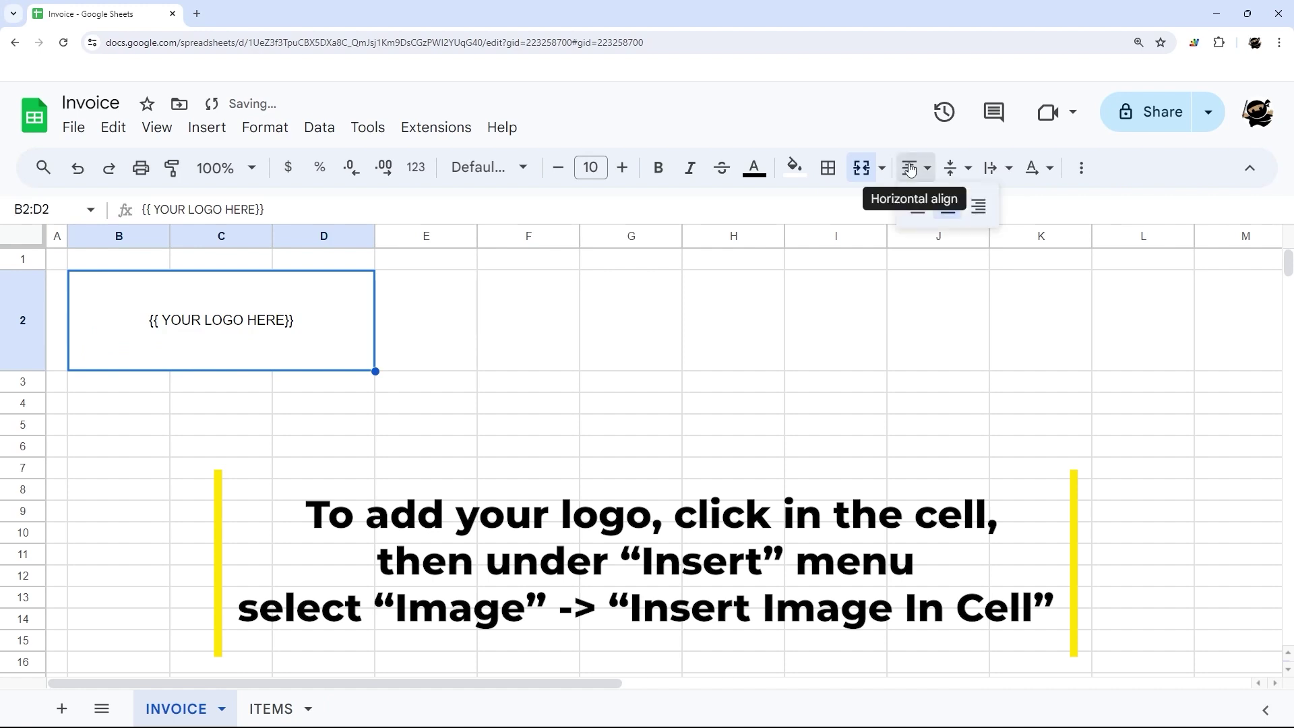
left_click(918, 169)
left_click(918, 169)
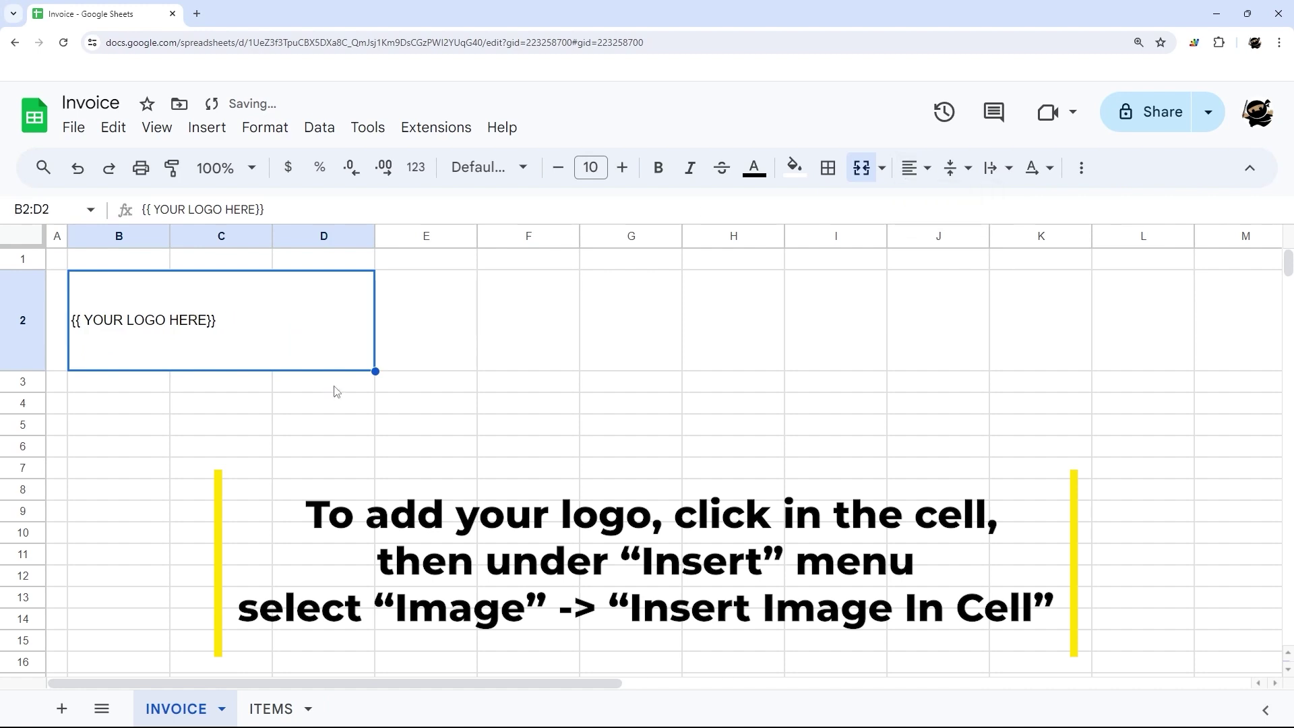
Enter the title INVOICE in cell F2.
left_click(540, 337)
type("INV")
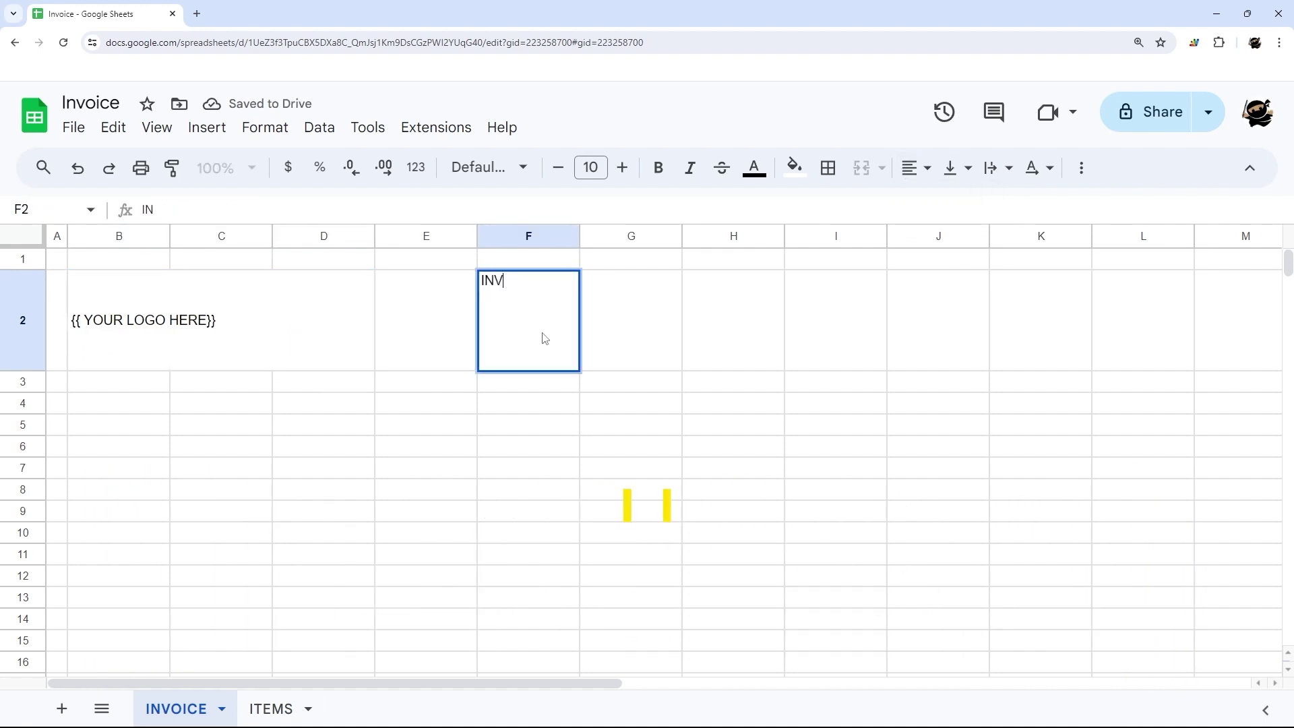
type("OICE")
key("Return")
Merge F2:G2 and align the INVOICE title vertically to the middle and horizontally to the right.
left_click_drag(545, 338, 630, 320)
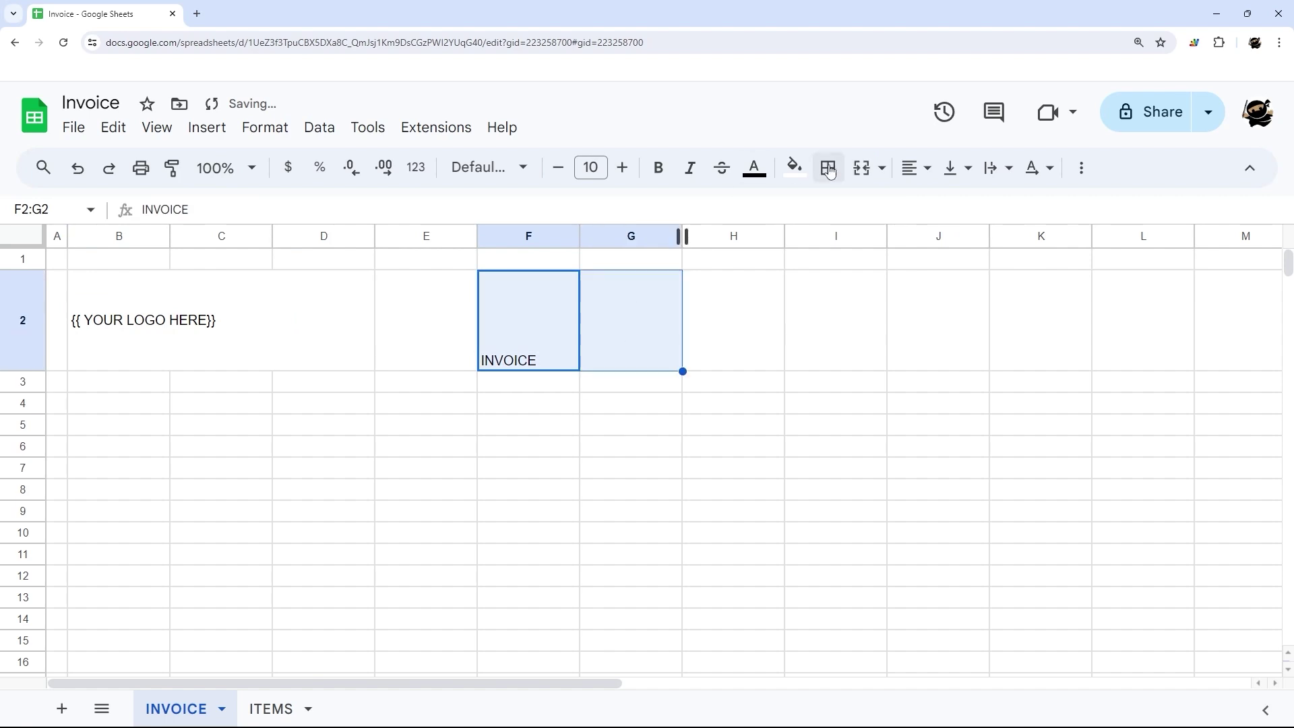
left_click(862, 168)
left_click(957, 168)
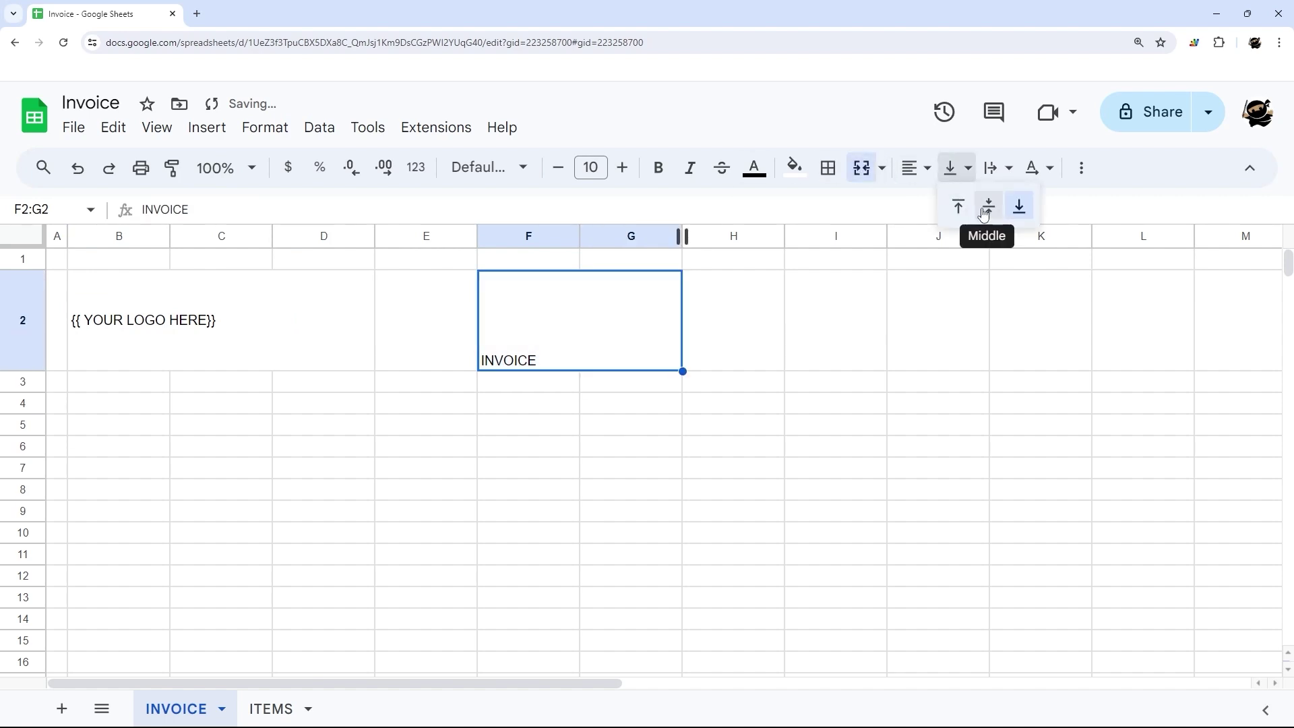
left_click(986, 208)
left_click(915, 168)
left_click(979, 205)
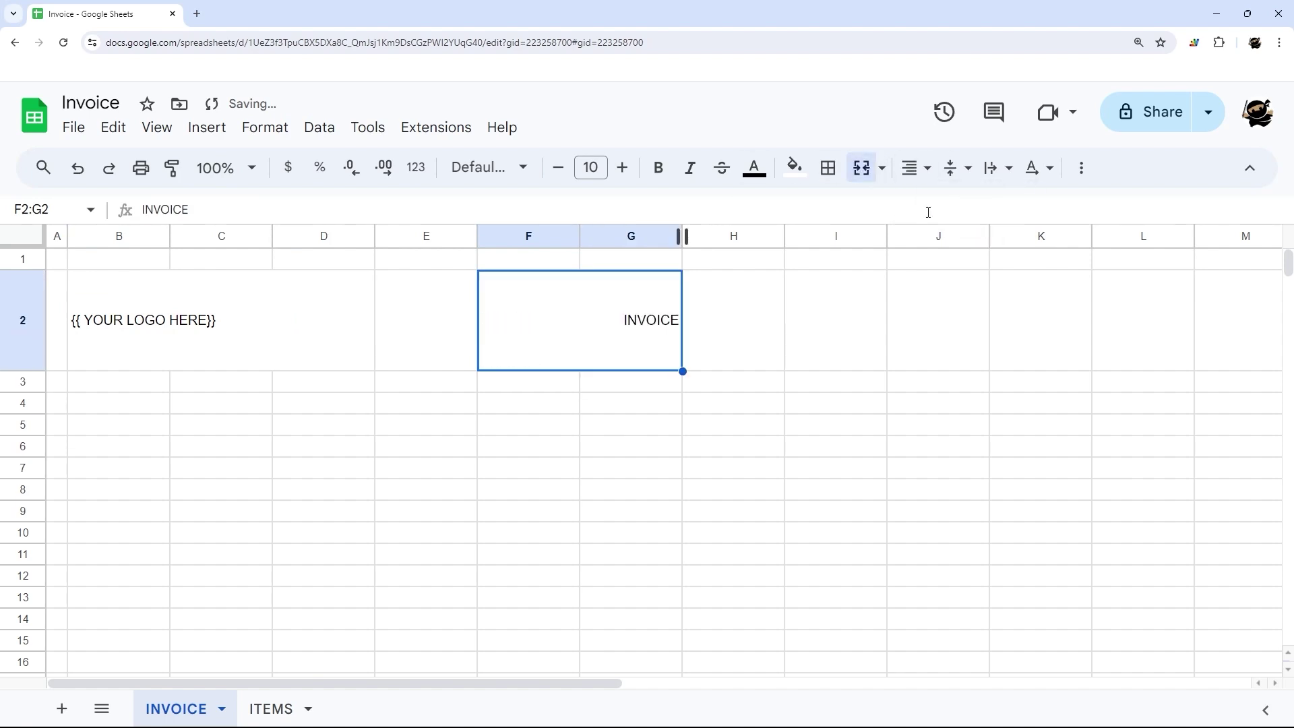
Format the INVOICE title in bold Montserrat at font size 24.
left_click(487, 168)
left_click(543, 384)
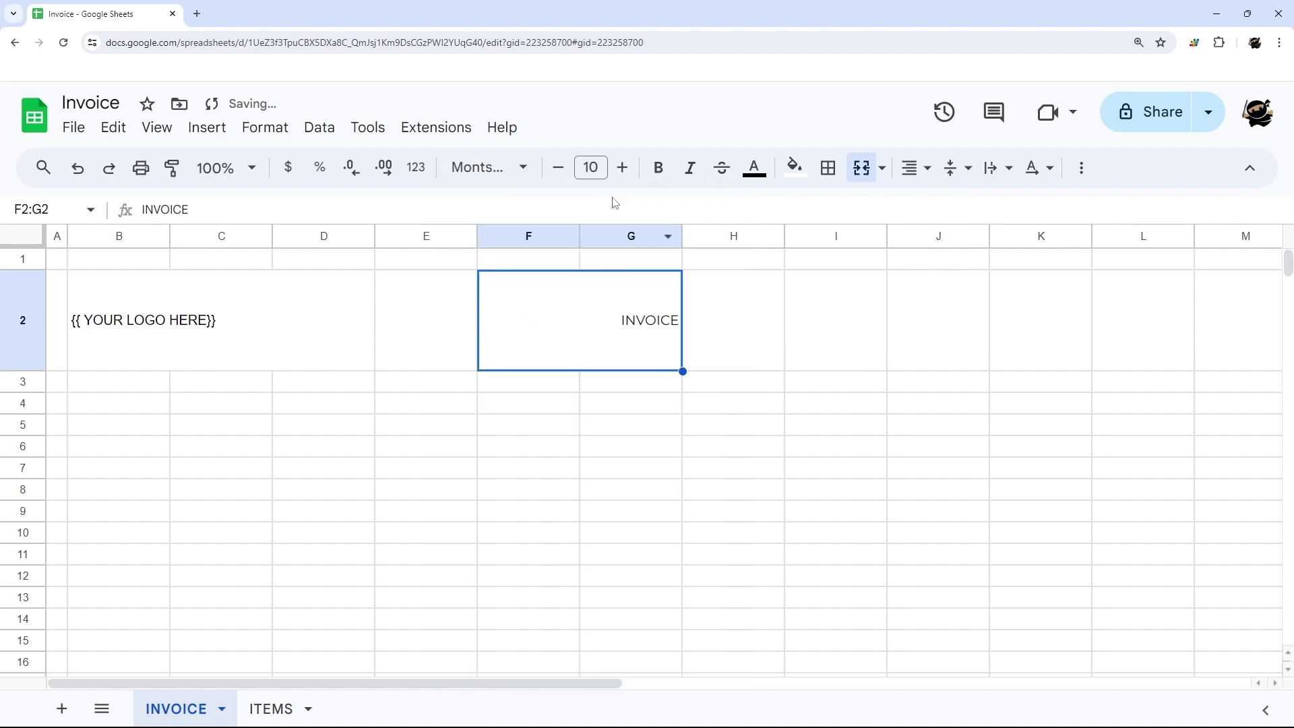
left_click(659, 168)
left_click(591, 168)
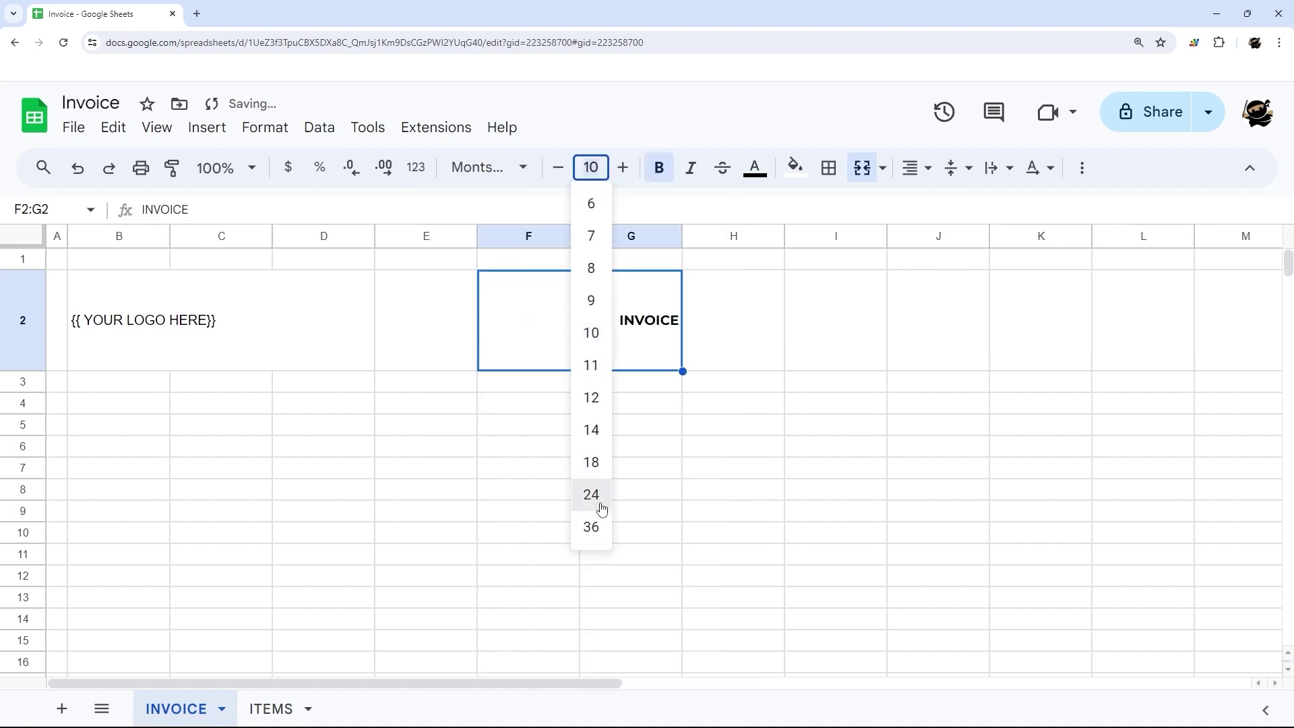
left_click(595, 502)
Set the width of column H to 20 pixels.
right_click(734, 236)
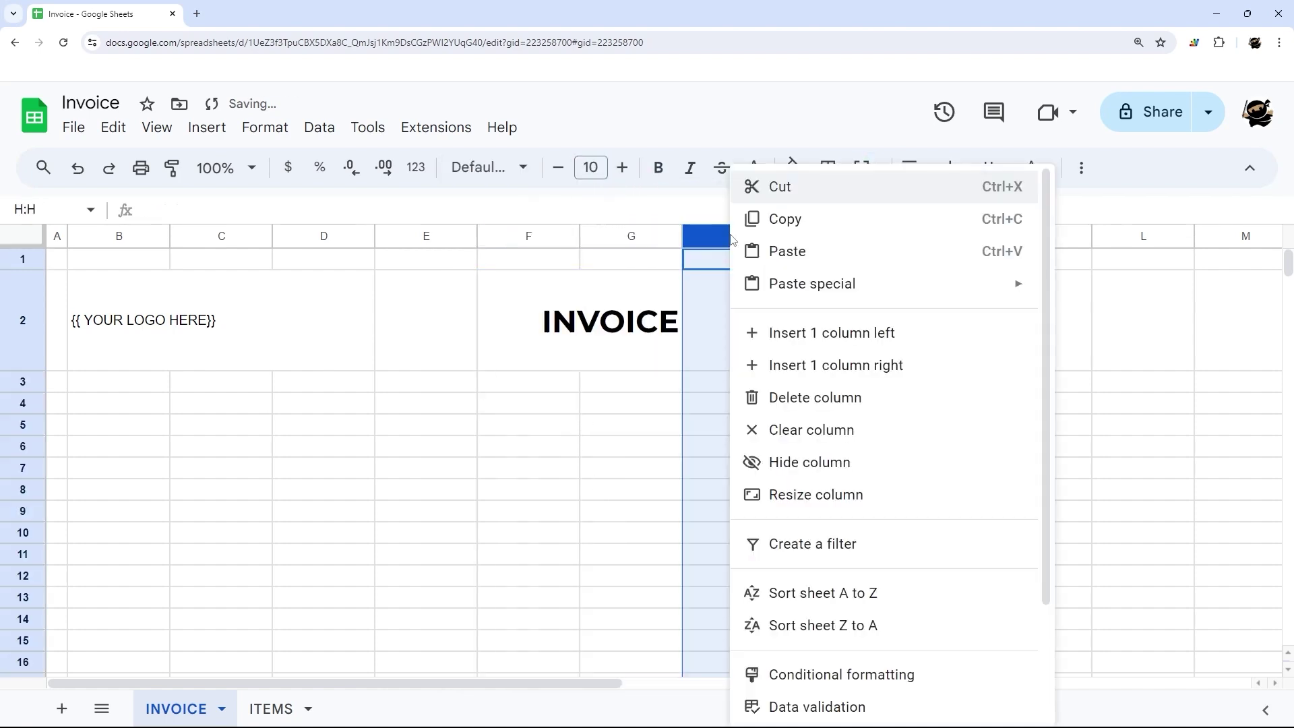
left_click(812, 496)
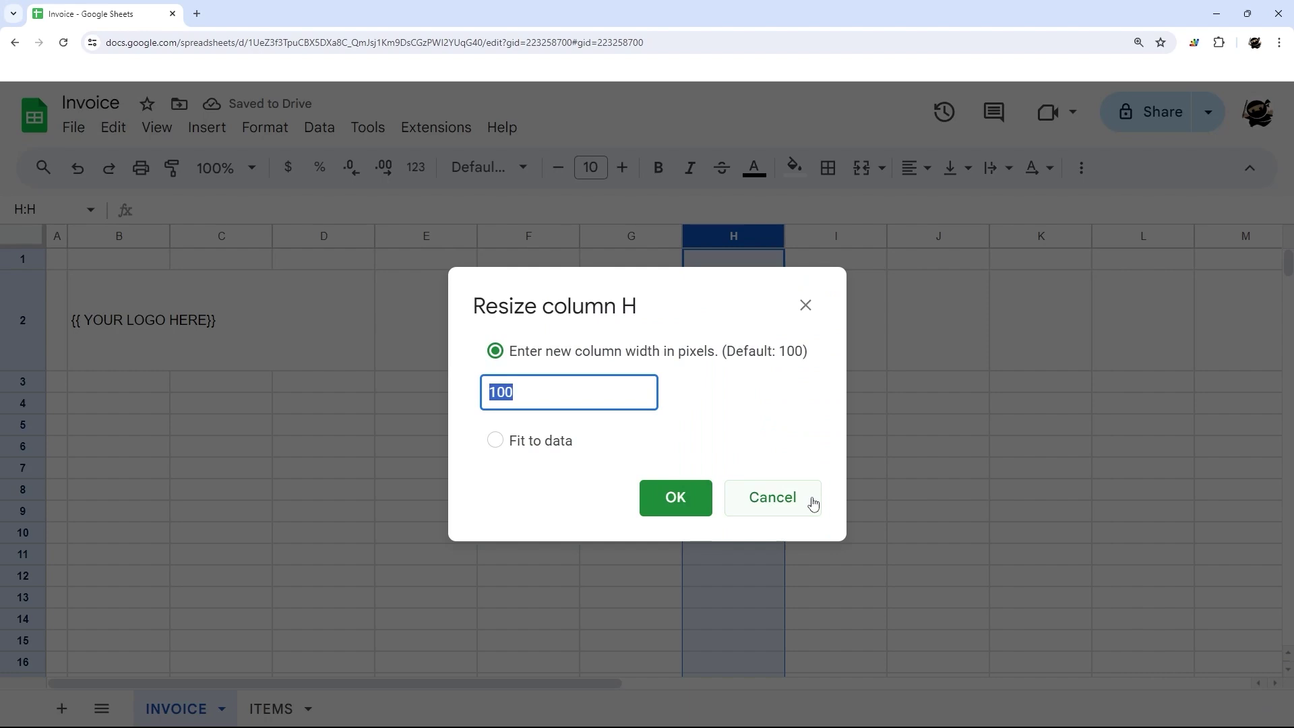
type("20")
key("Return")
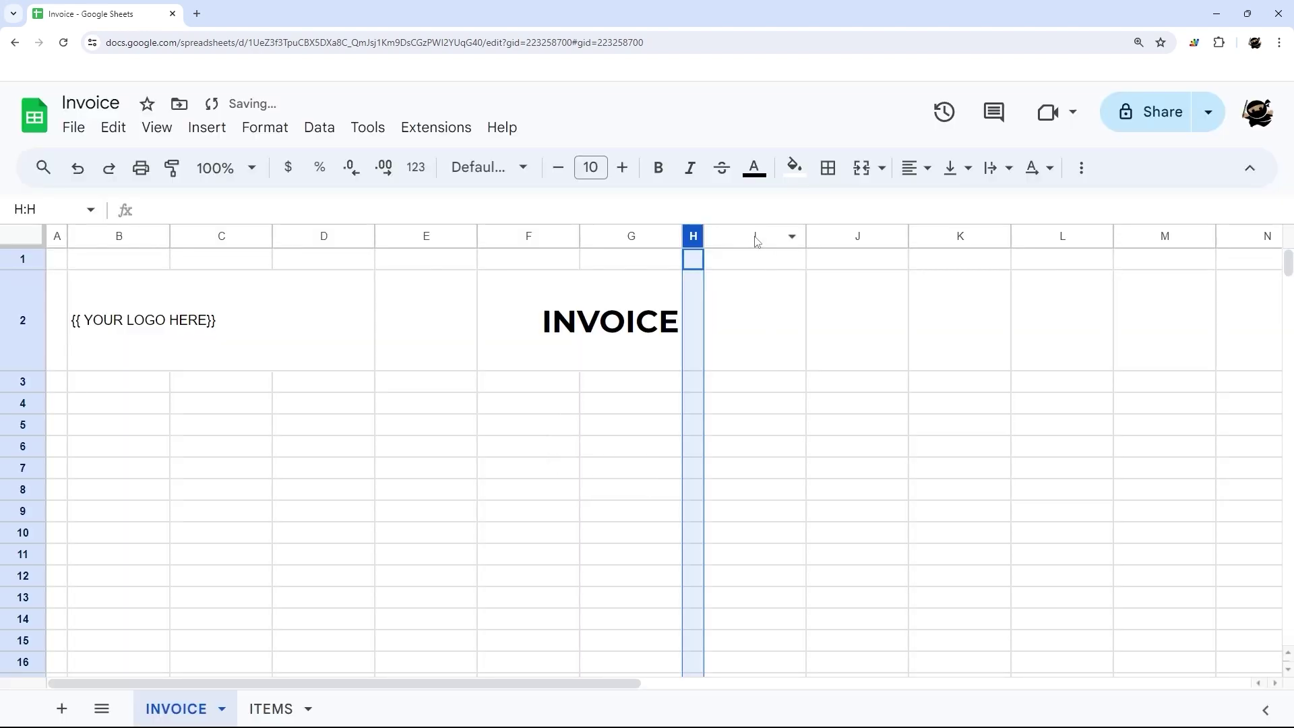
Delete all the unused columns from I onward on the INVOICE sheet.
mouse_move(757, 241)
left_mouse_down()
mouse_move(1284, 239)
mouse_move(1291, 290)
left_mouse_up()
right_click(616, 236)
left_click(771, 393)
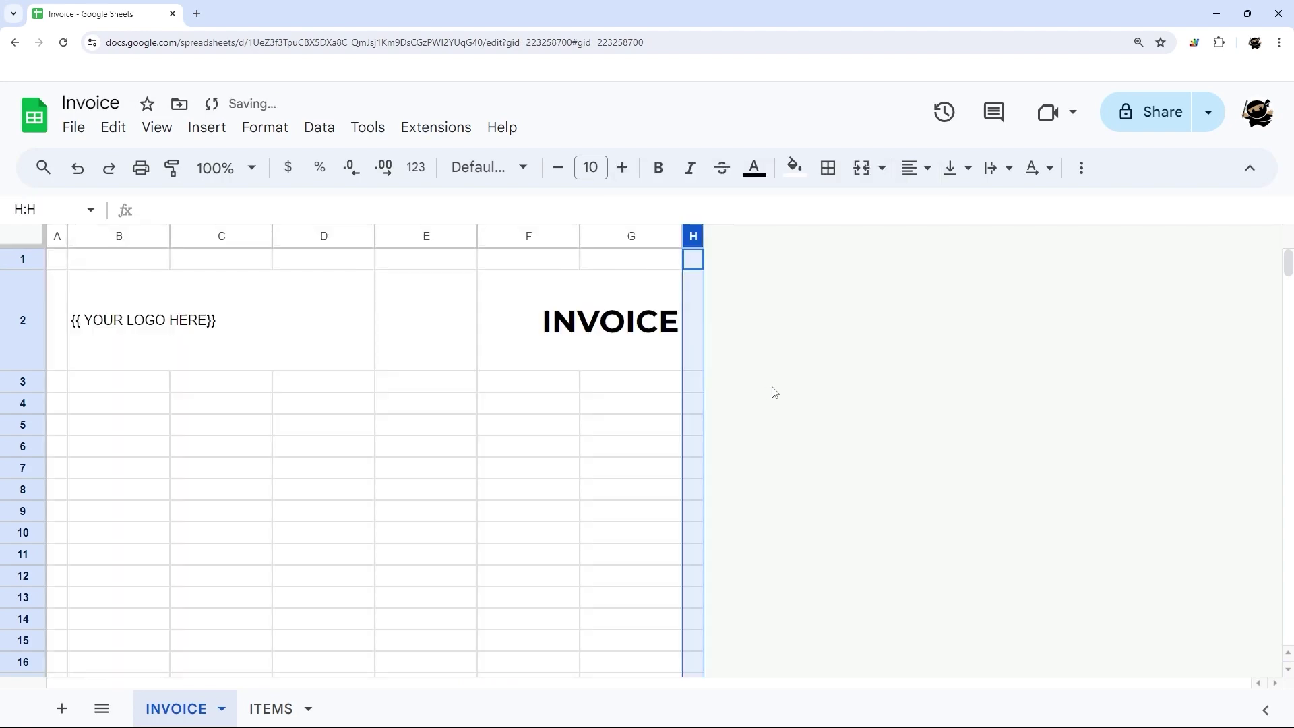
Make the logo placeholder in B2:D2 bold and increase its font size to 16.
left_click_drag(80, 246, 742, 240)
left_click(203, 320)
left_click(658, 174)
key("ctrl+shift+period")
key("ctrl+shift+period")
key("ctrl+shift+period")
key("ctrl+shift+period")
key("ctrl+shift+period")
key("ctrl+shift+period")
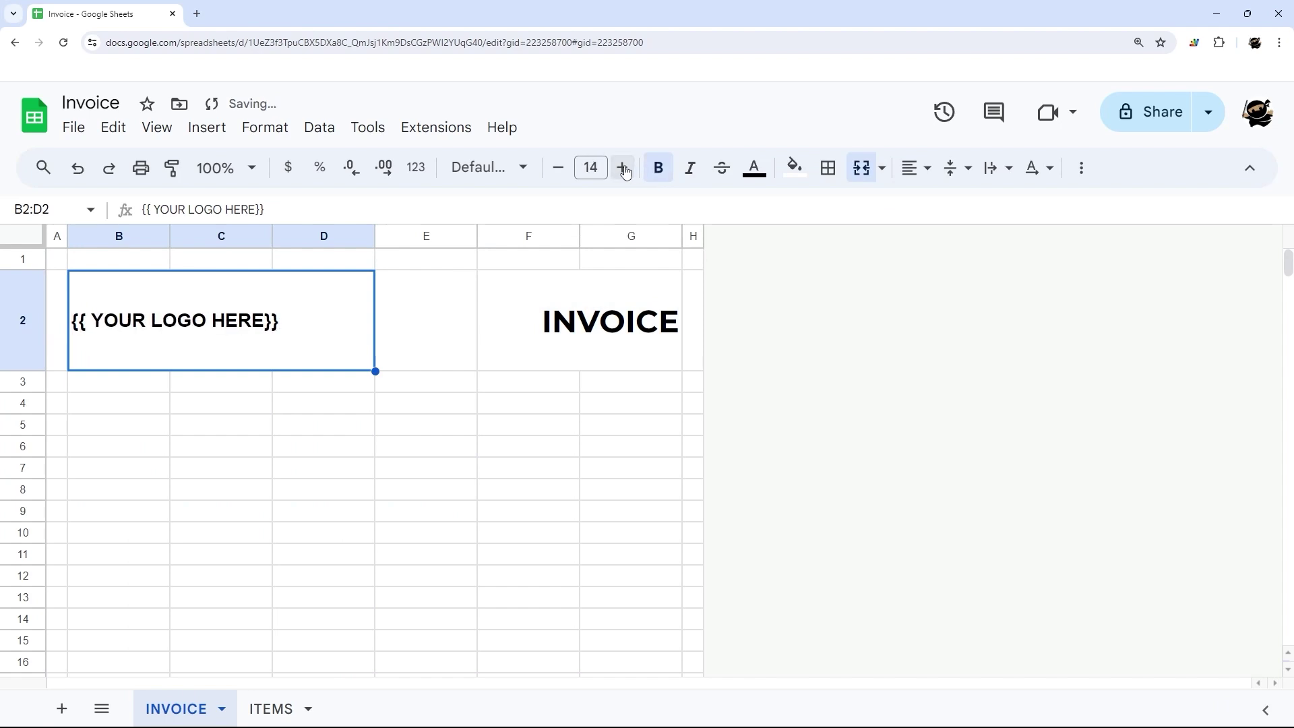
Enter the labels Client Name in B4 and Job Name in B5.
left_click(426, 554)
left_click_drag(119, 389, 116, 660)
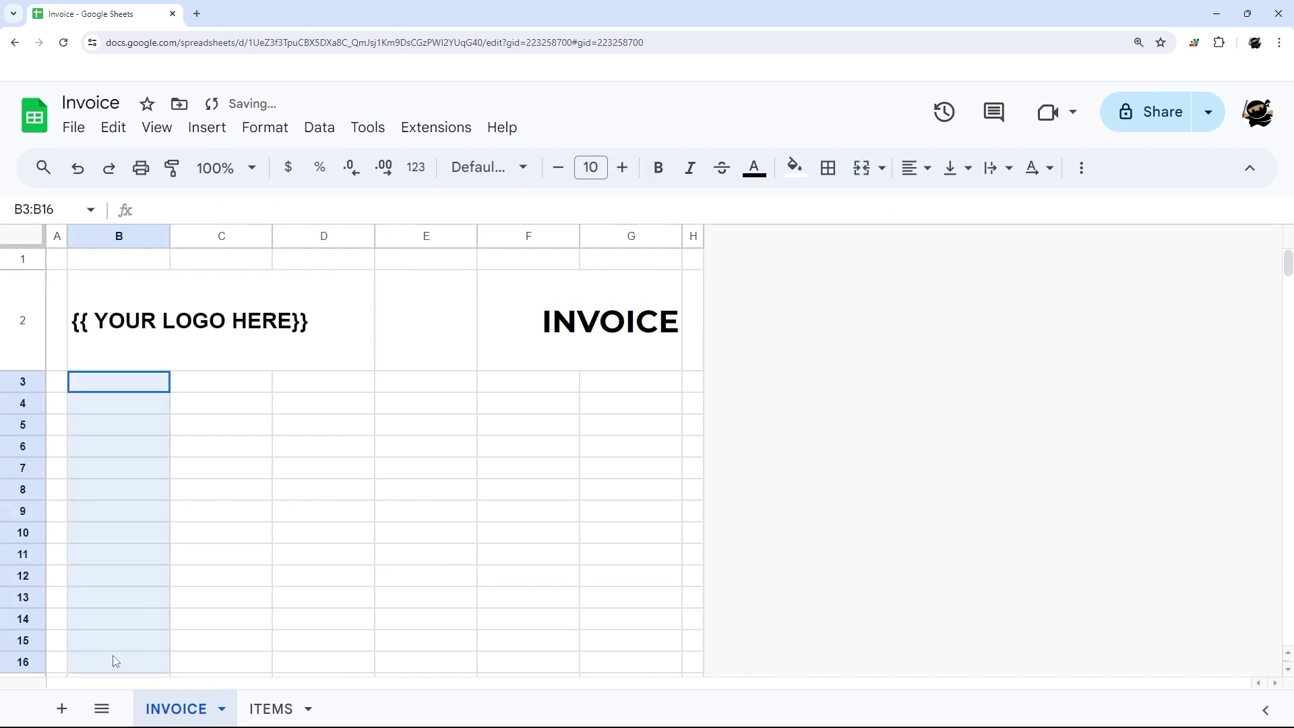
left_click(106, 411)
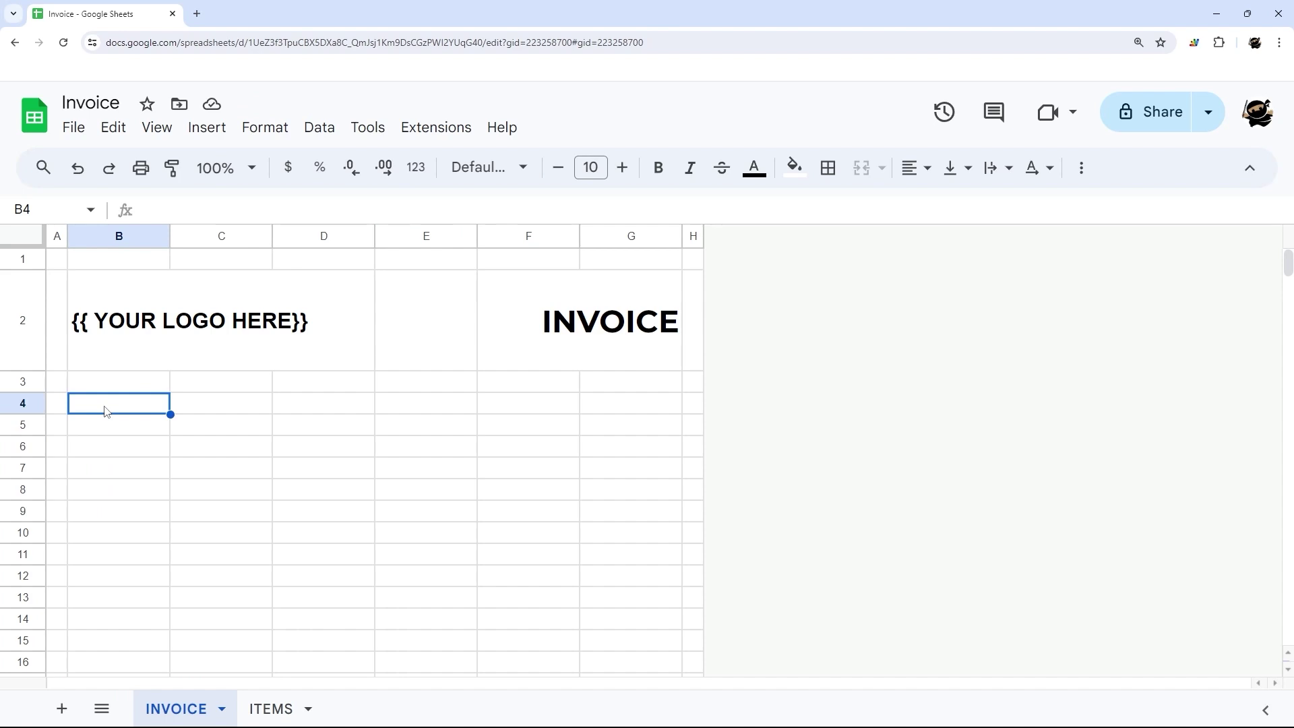
type("Client")
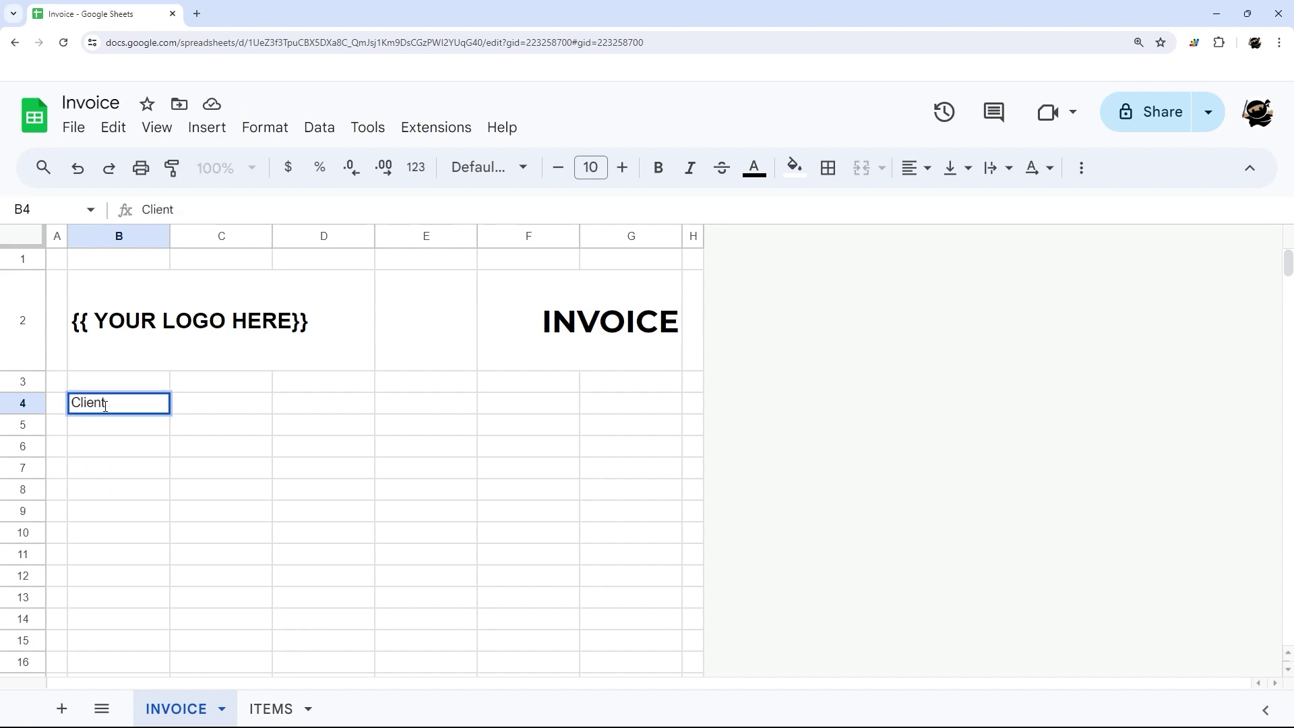
type(" Name")
key("Return")
type("Job ")
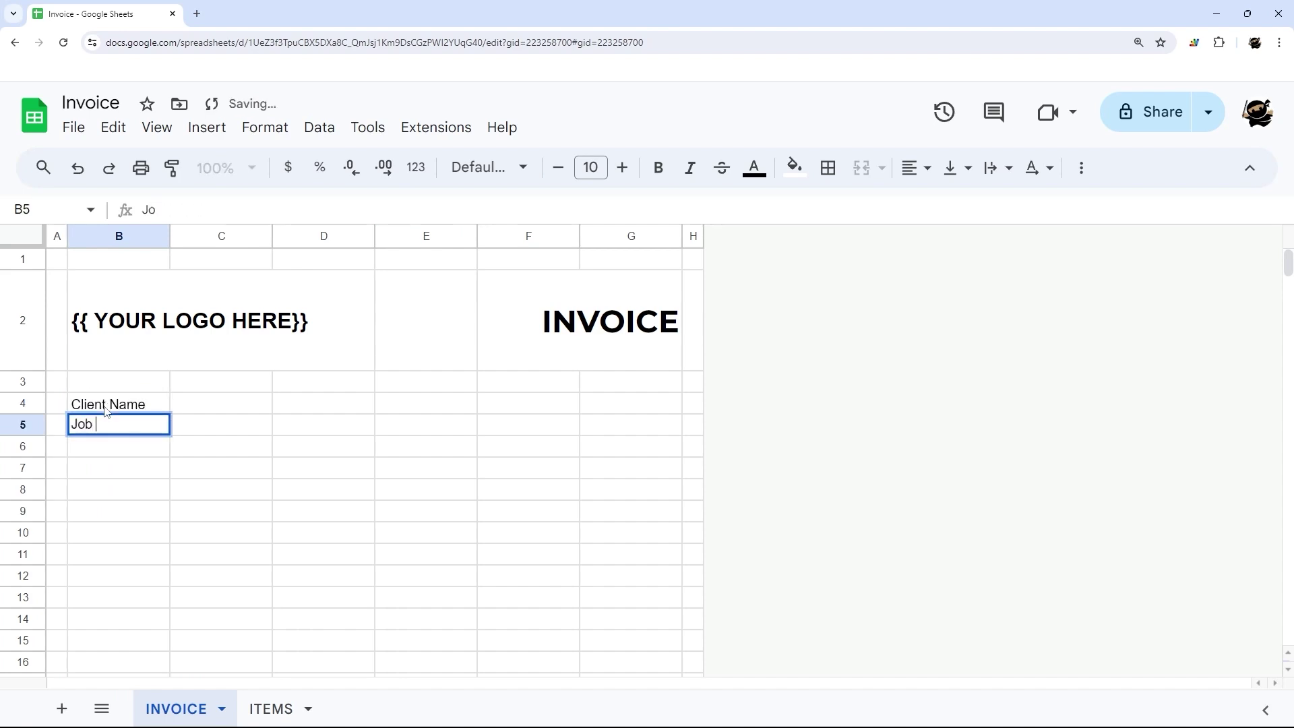
type("NAm")
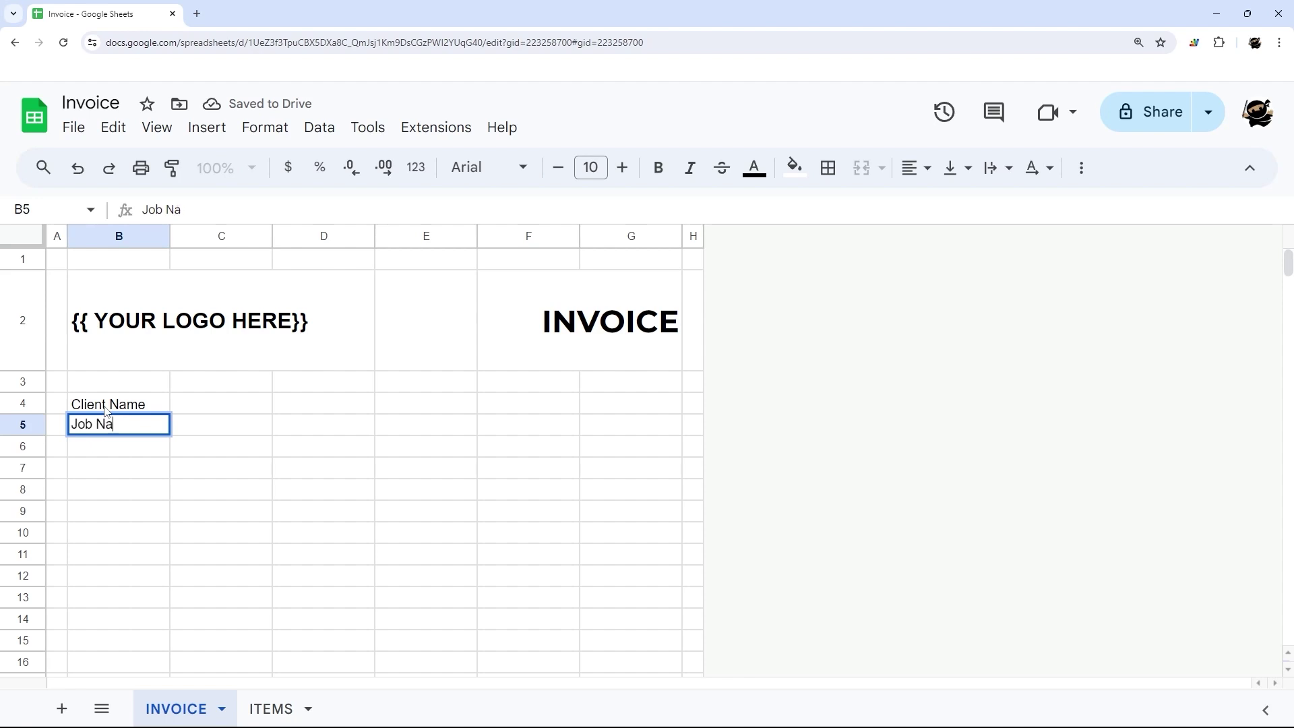
key("Tab")
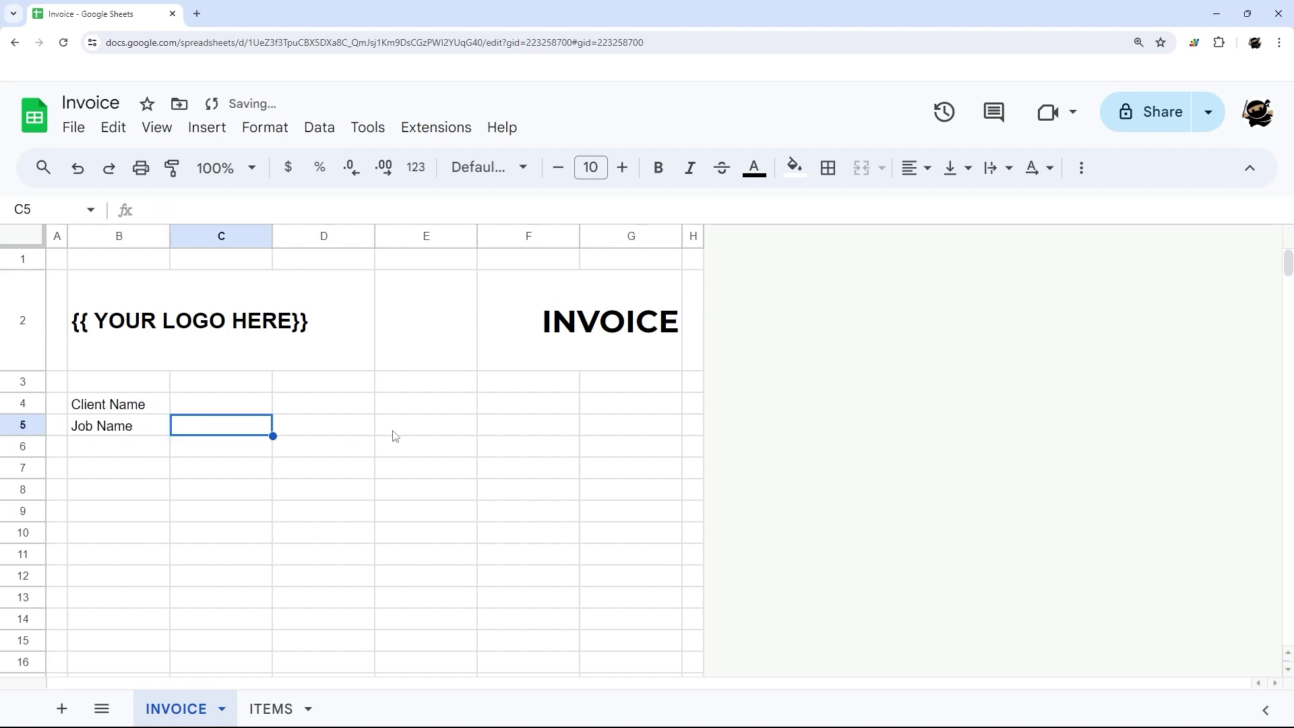
Enter the labels Invoice Date in F4 and Invoice # in F5.
double_click(547, 411)
type("Invoice Date")
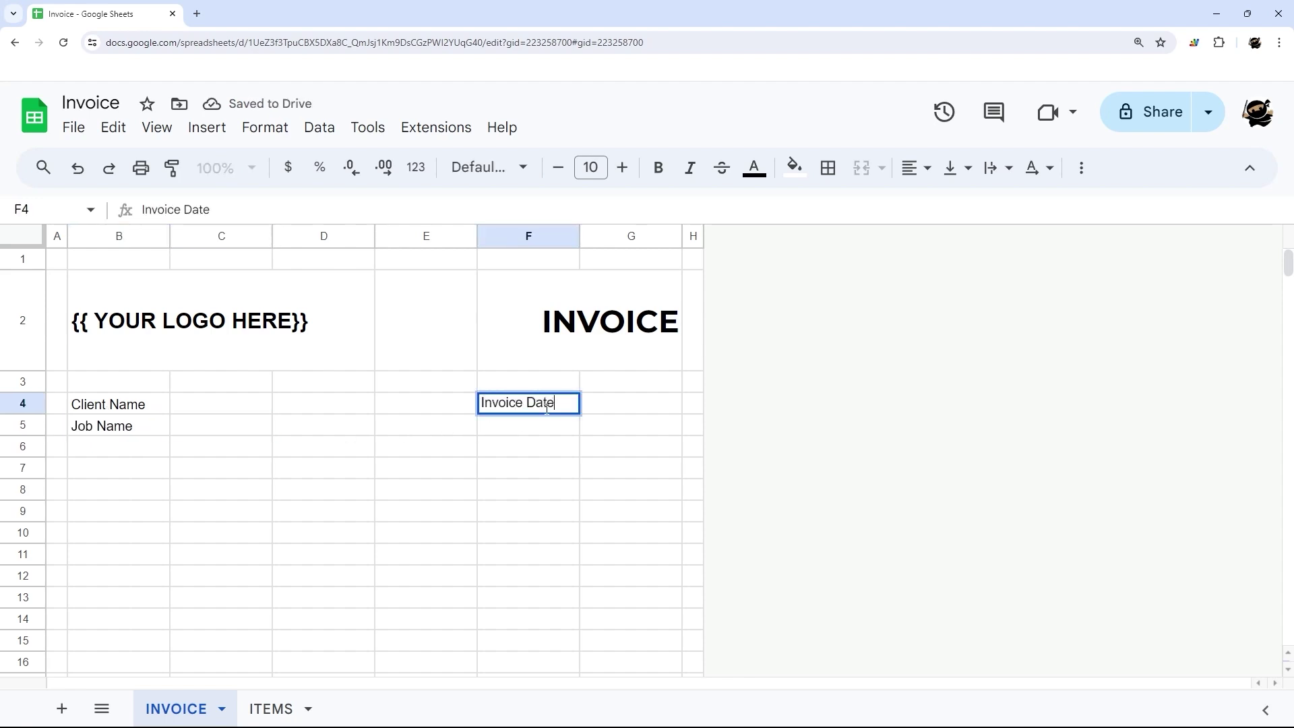
key("Return")
type("Invoice ")
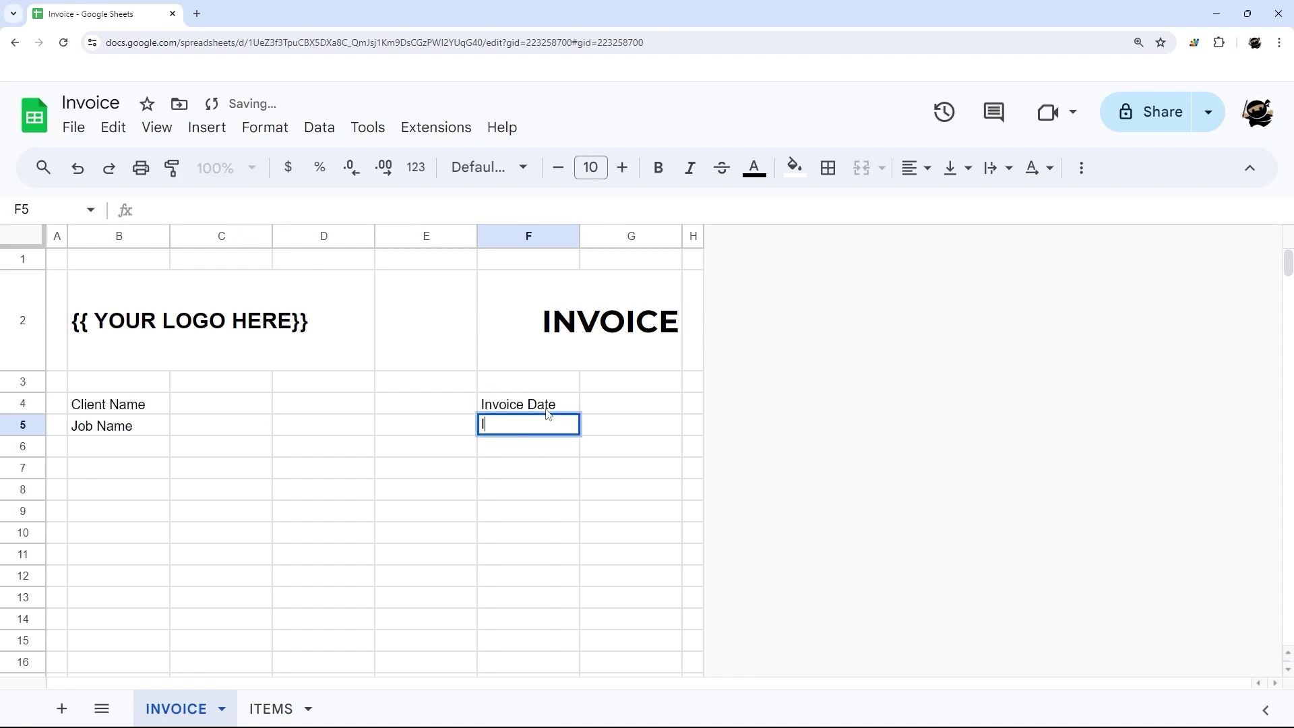
type("#")
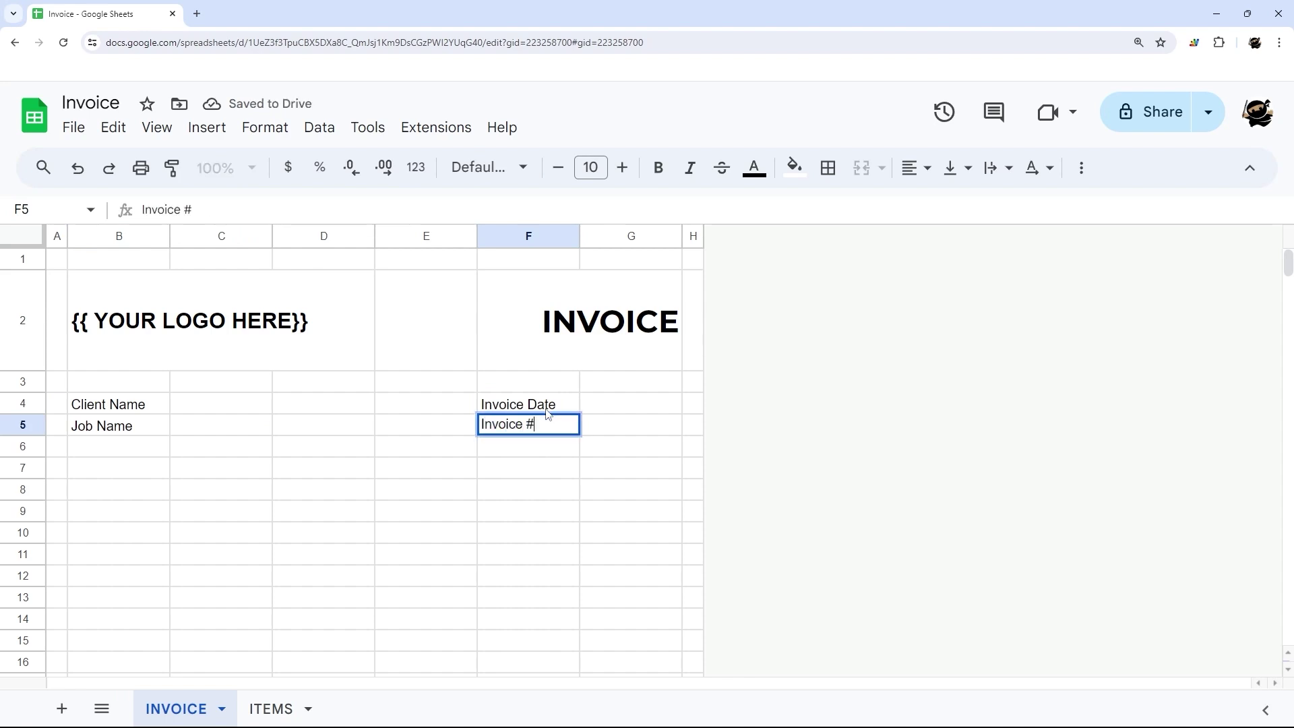
key("Tab")
Add a data validation rule to G4 that accepts only valid dates and rejects invalid input, and check its date picker.
key("Up")
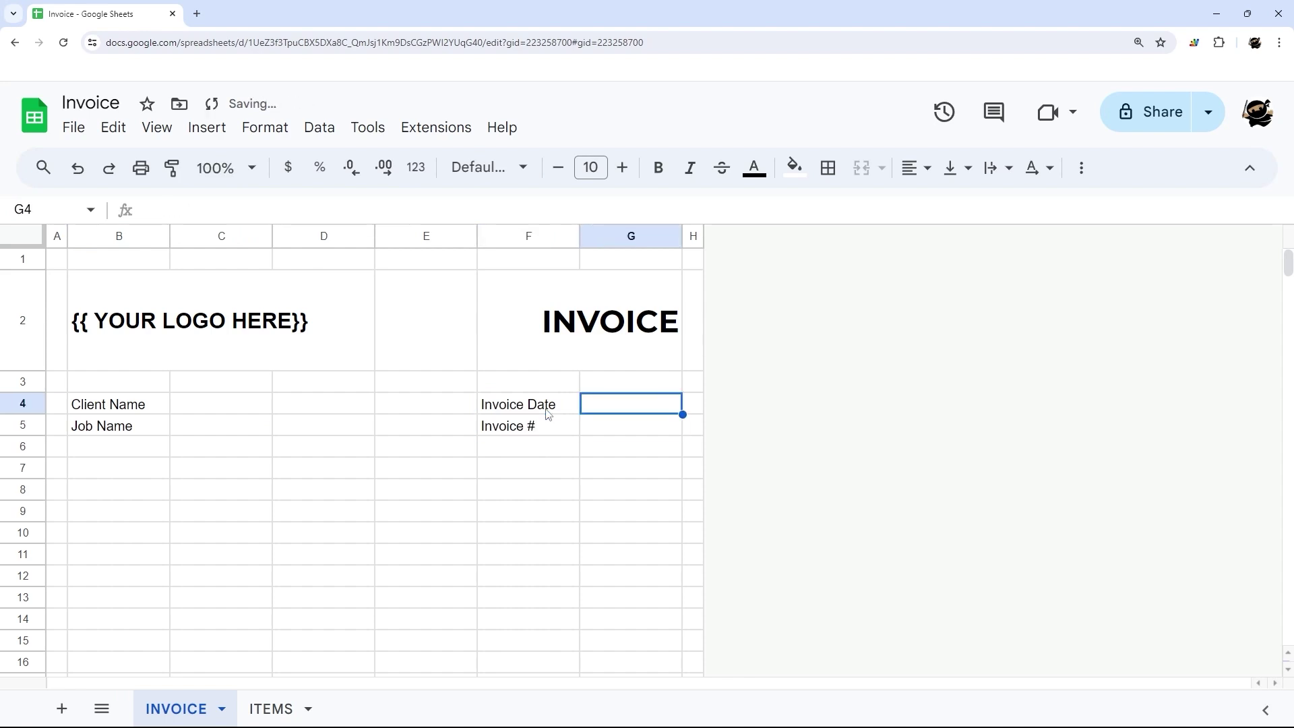
right_click(660, 413)
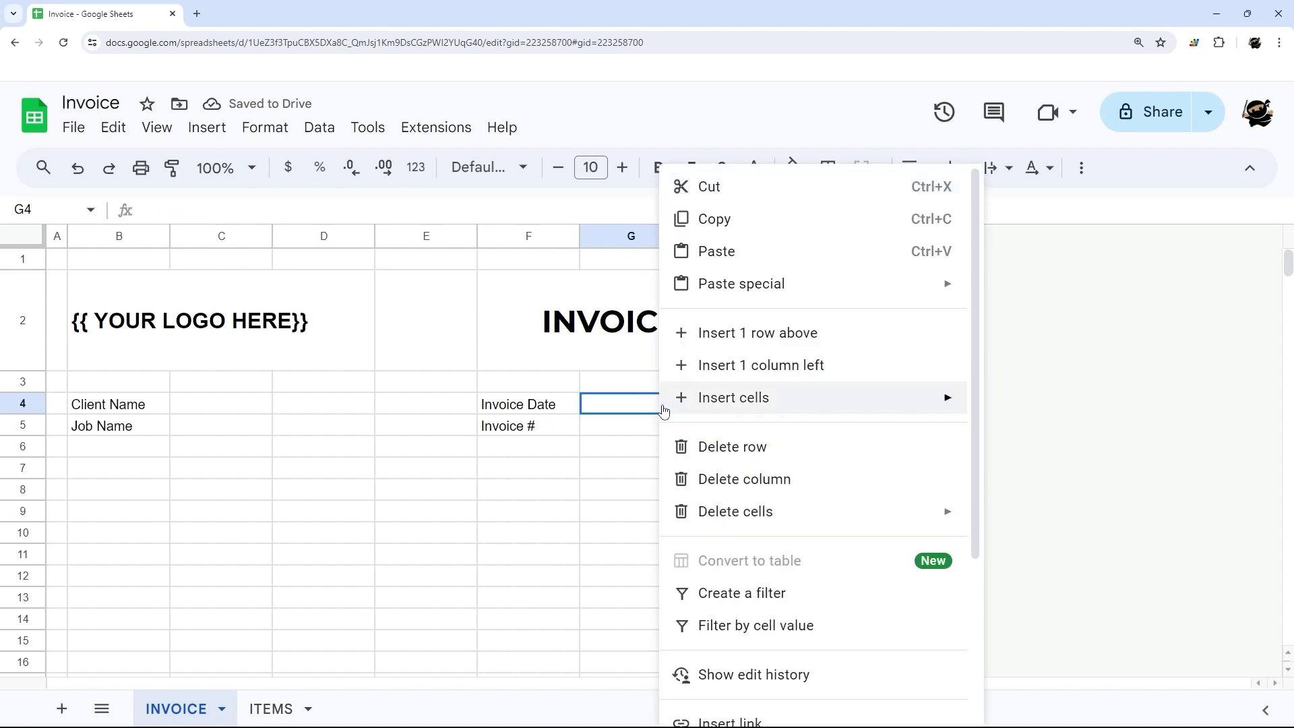
scroll(612, 463, "down", 3)
scroll(717, 529, "down", 2)
scroll(717, 530, "down", 2)
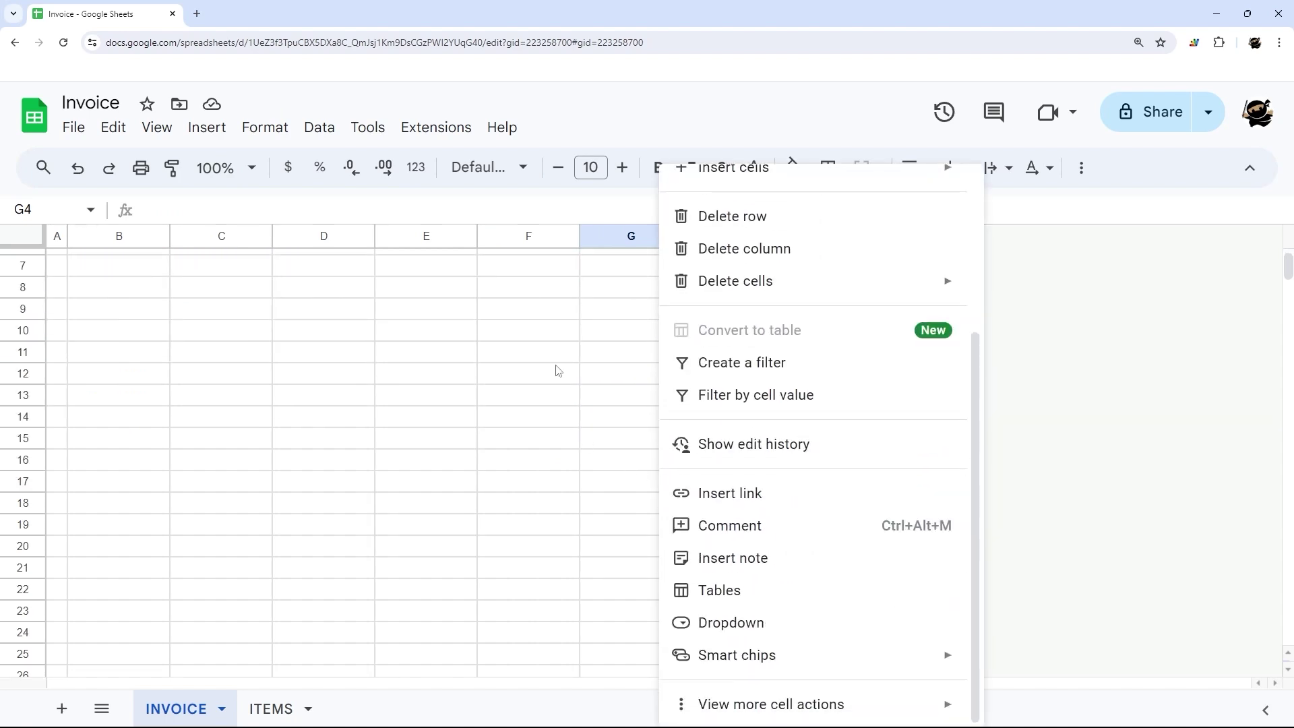
scroll(558, 368, "up", 3)
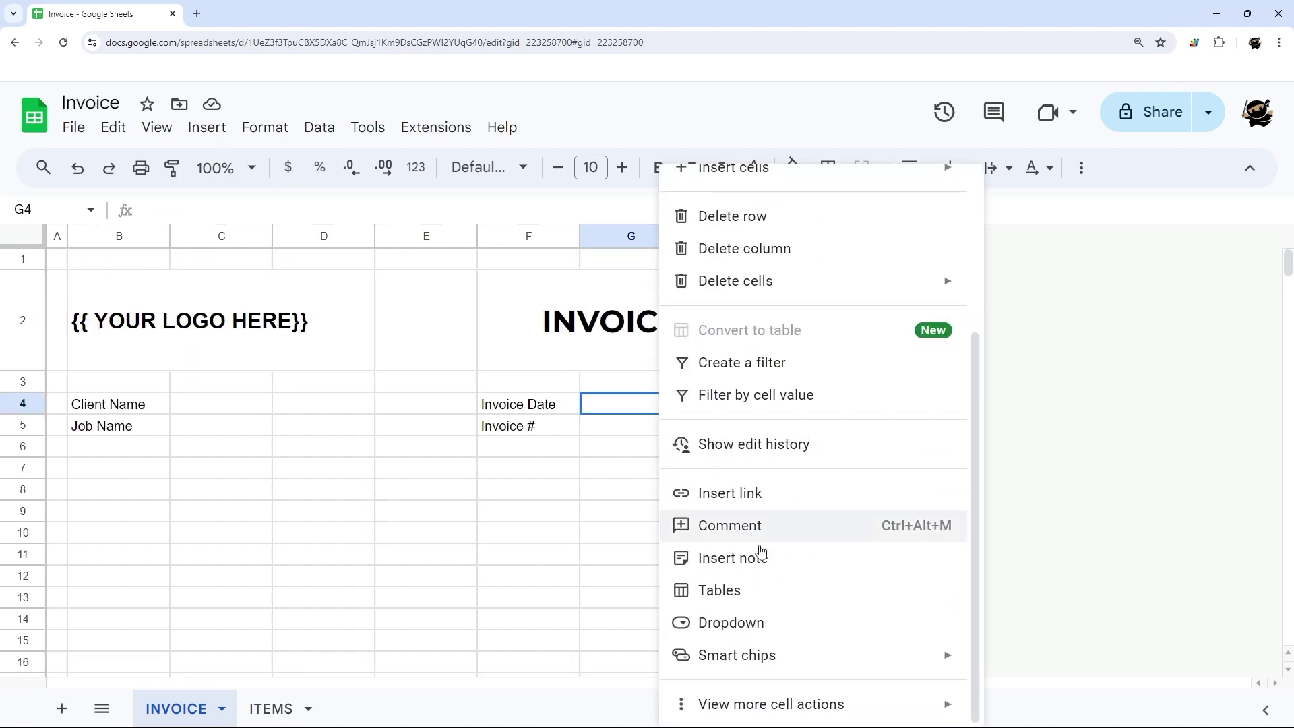
left_click(723, 626)
left_click(1033, 356)
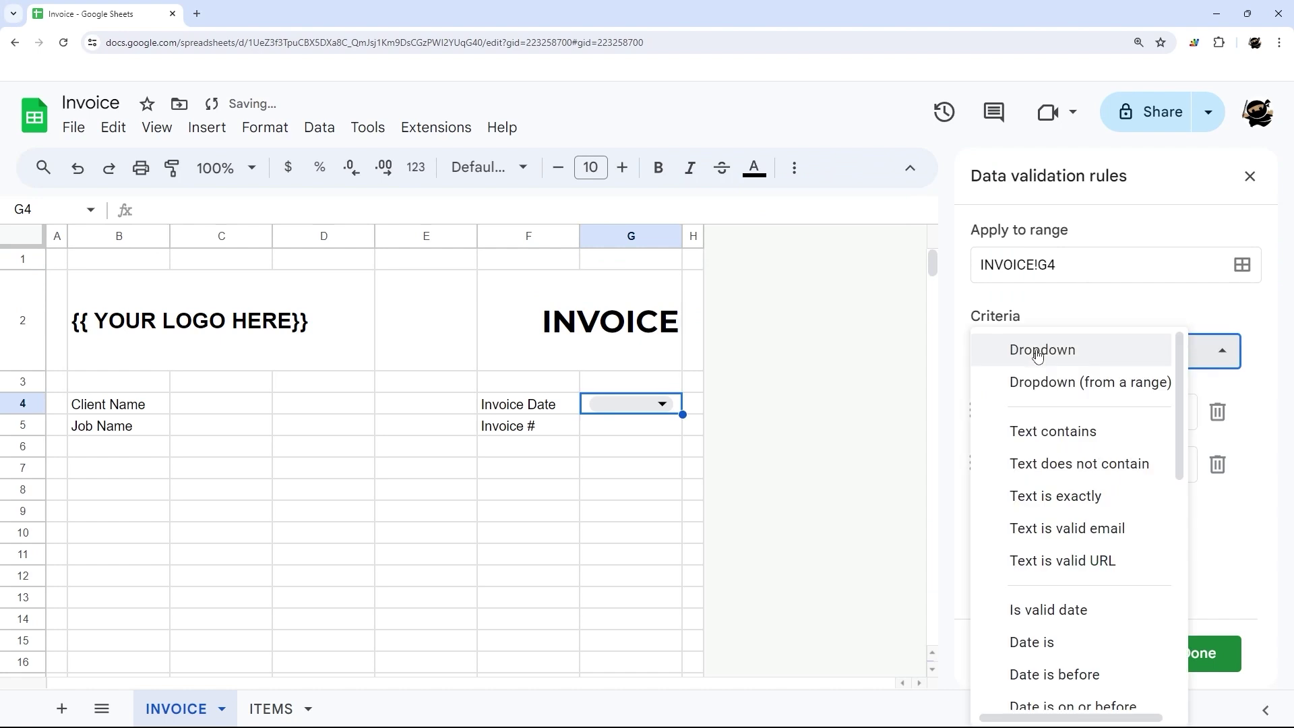
left_click(1034, 615)
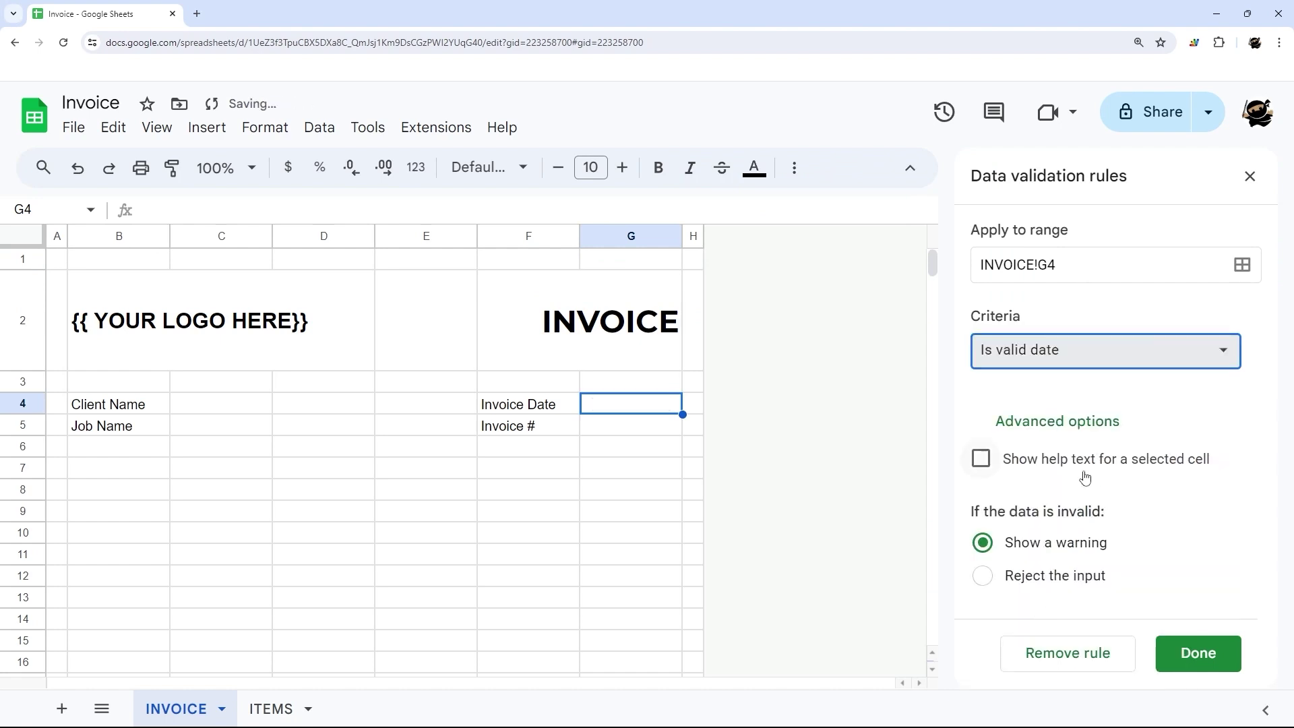
left_click(1000, 584)
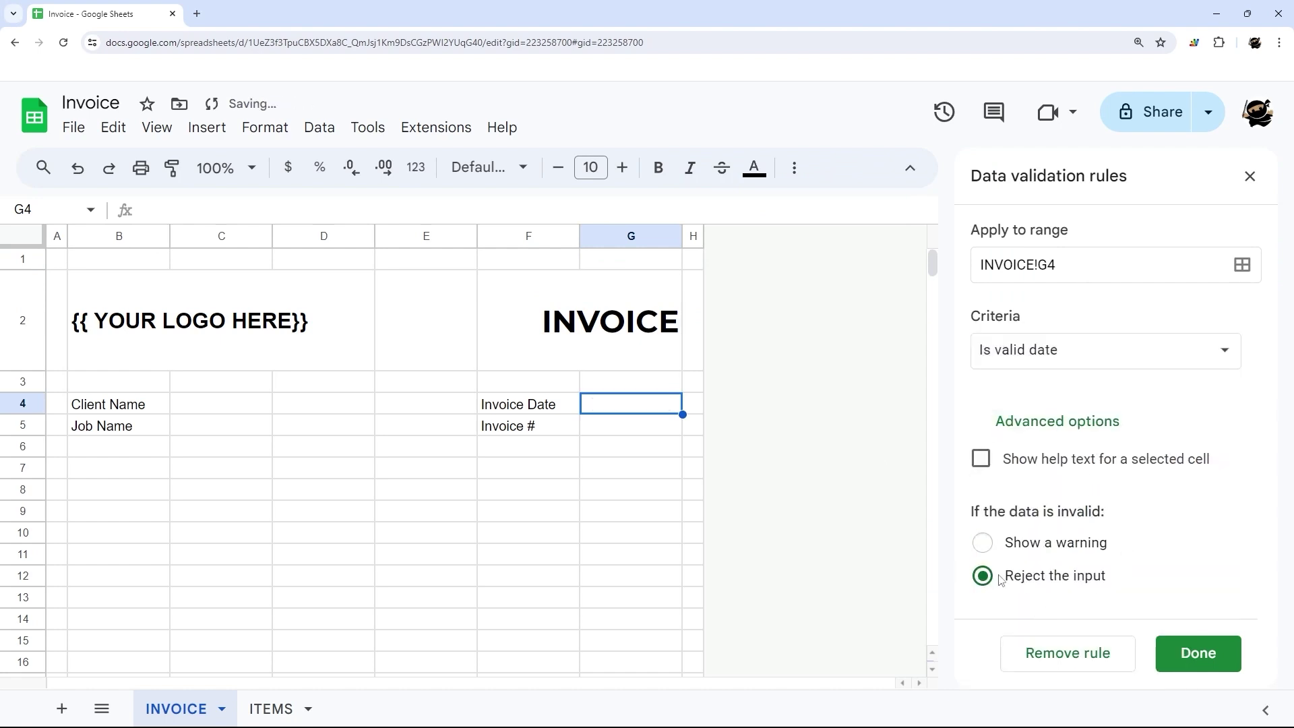
left_click(1197, 658)
double_click(644, 403)
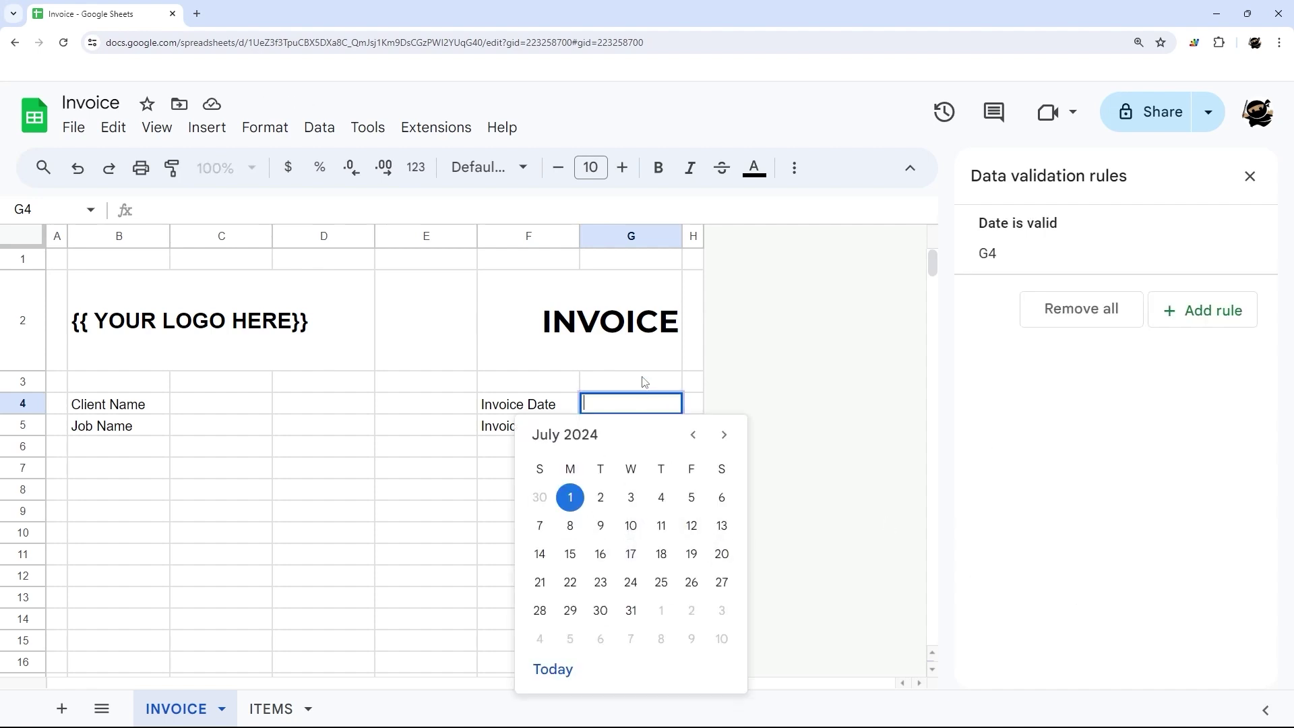
left_click(645, 382)
Enter the formula =today() in G4 as the invoice date and fill in the invoice number in G5.
left_click(644, 406)
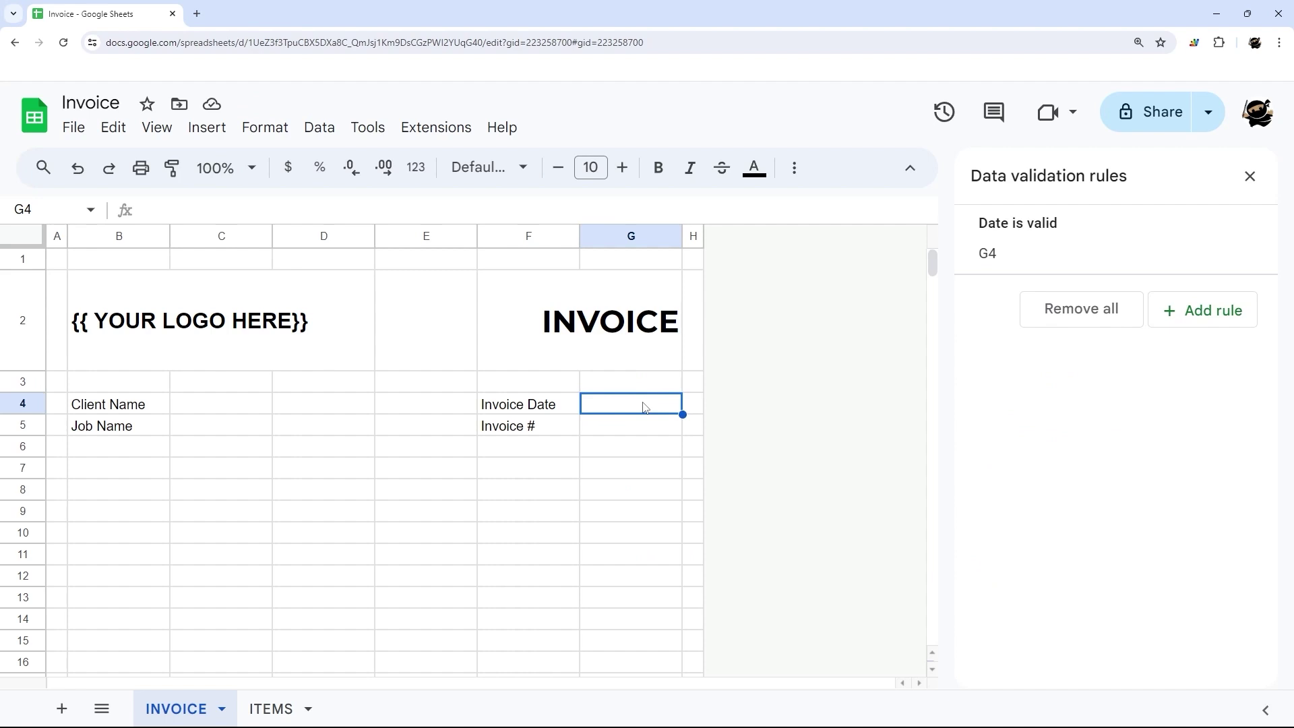
type("=today()")
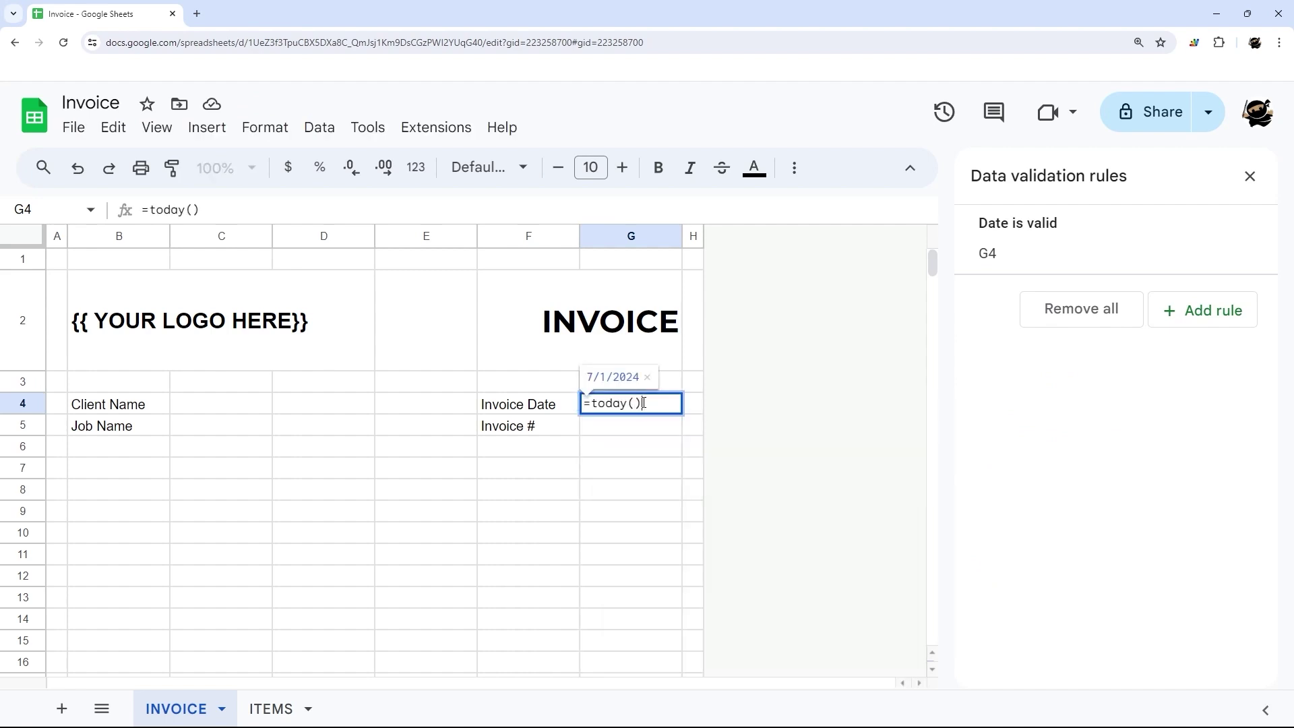
key("Return")
left_click(739, 556)
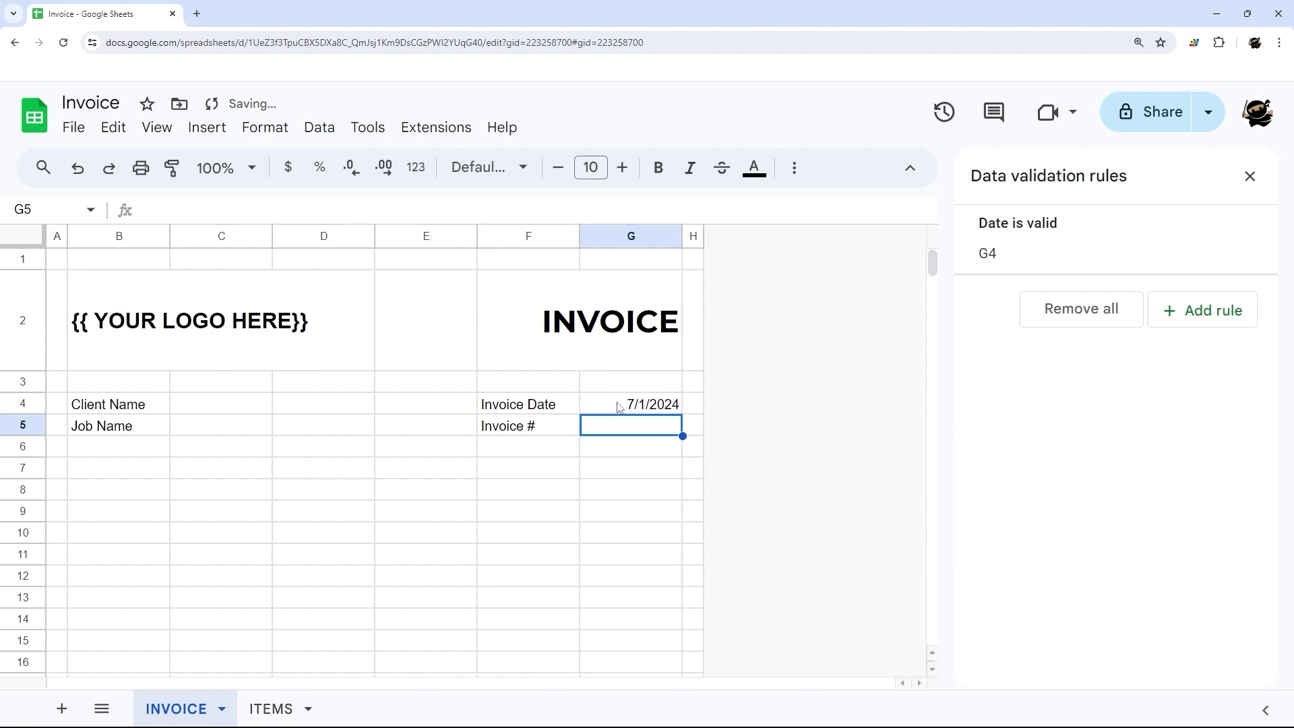
left_click(620, 406)
left_click(642, 434)
type("100")
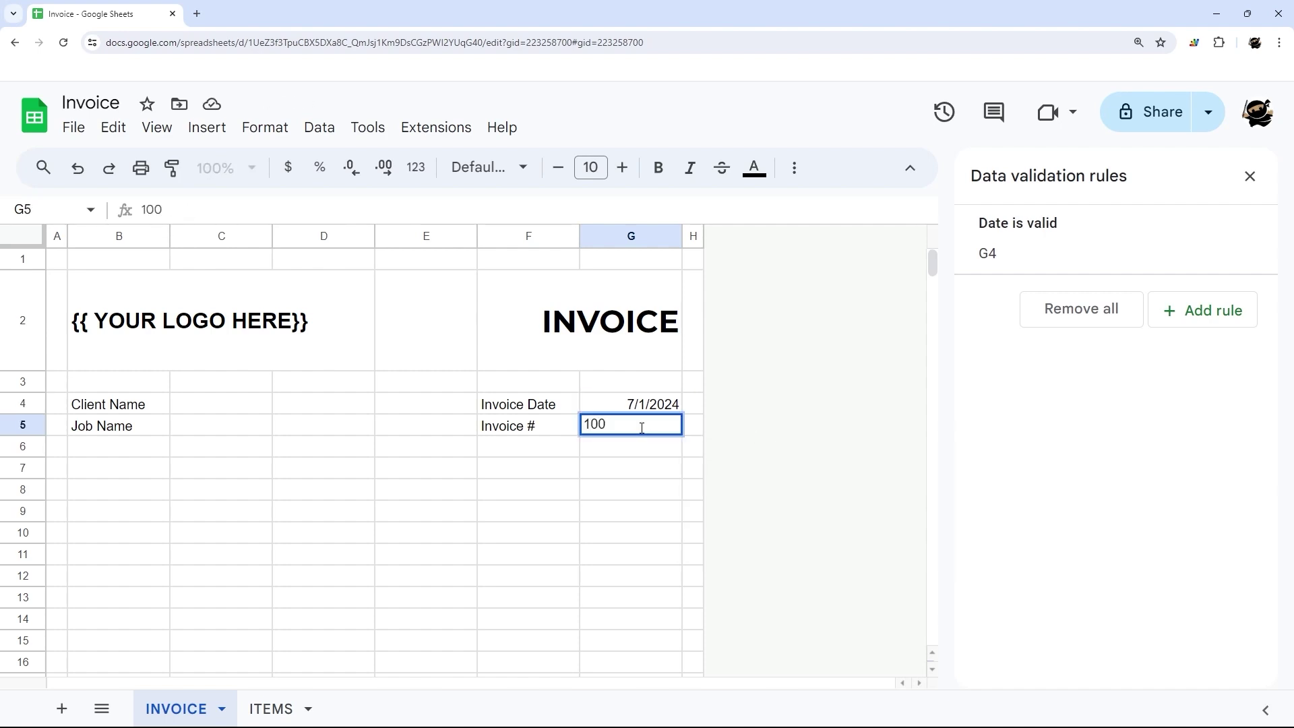
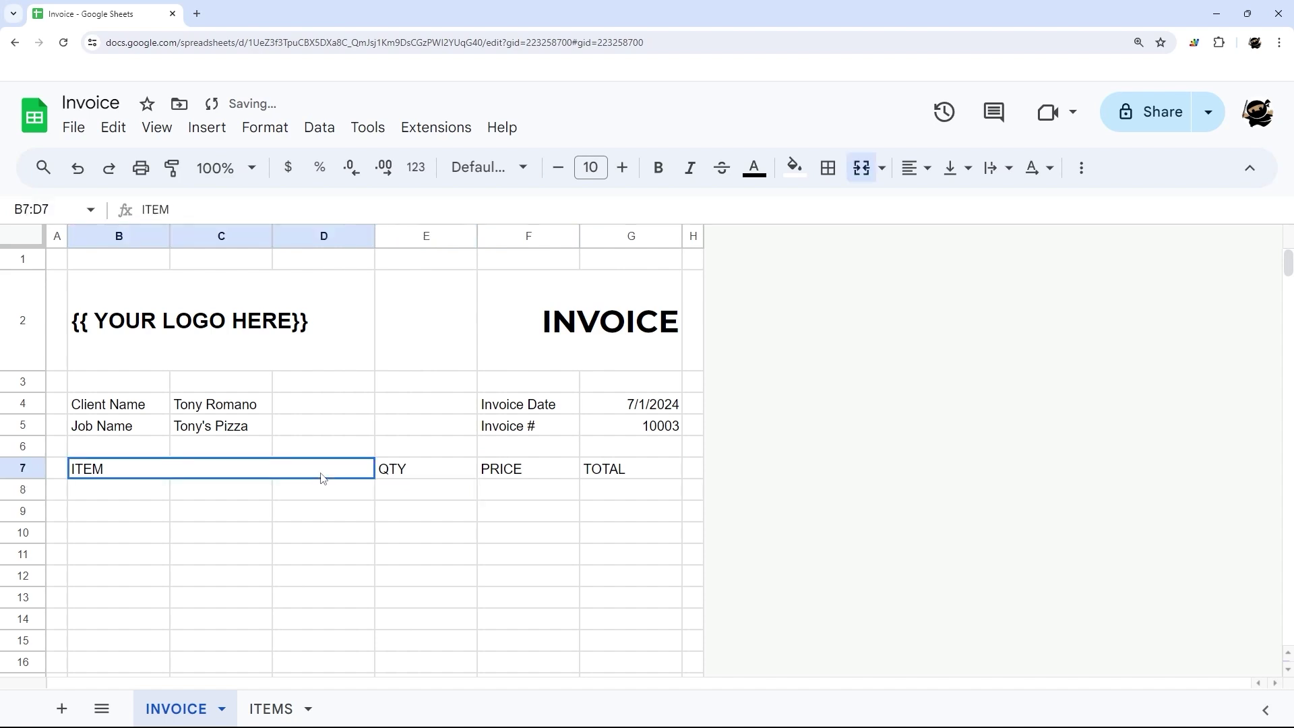
Fill the item table's header row B7:G7 with a medium blue and make its text white.
left_click(794, 167)
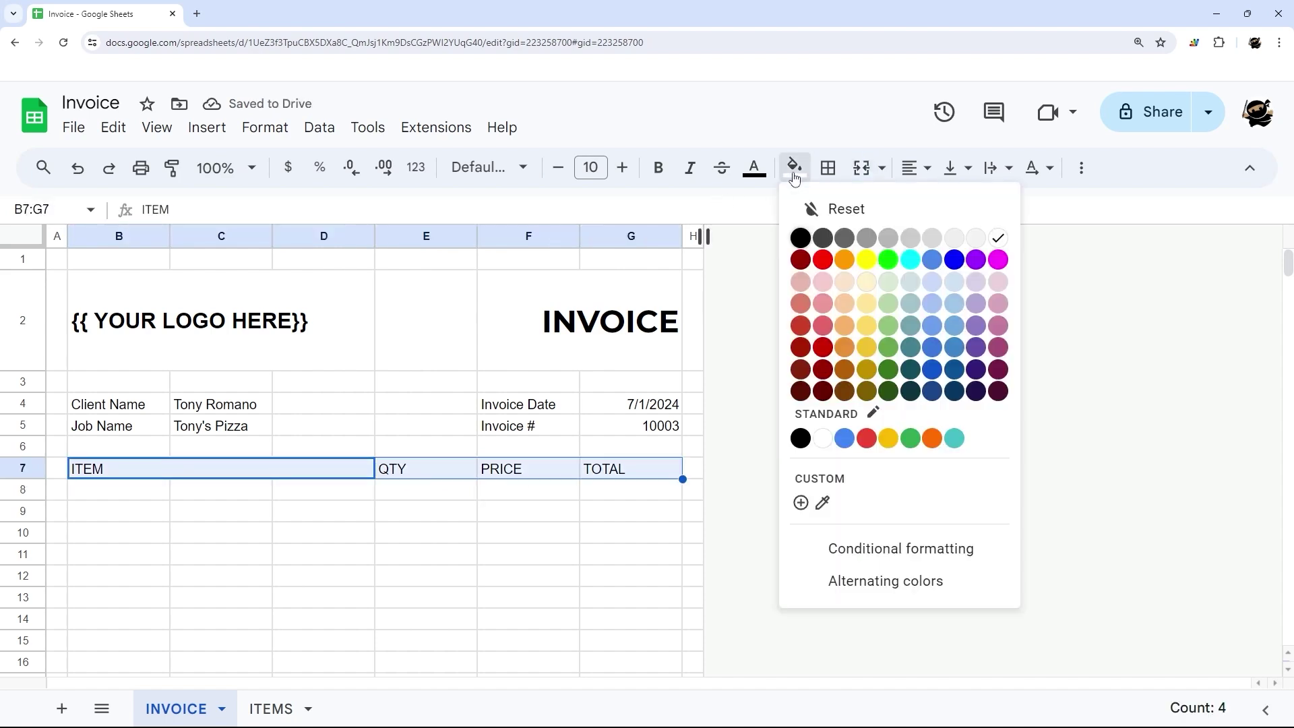
left_click(932, 347)
left_click(754, 169)
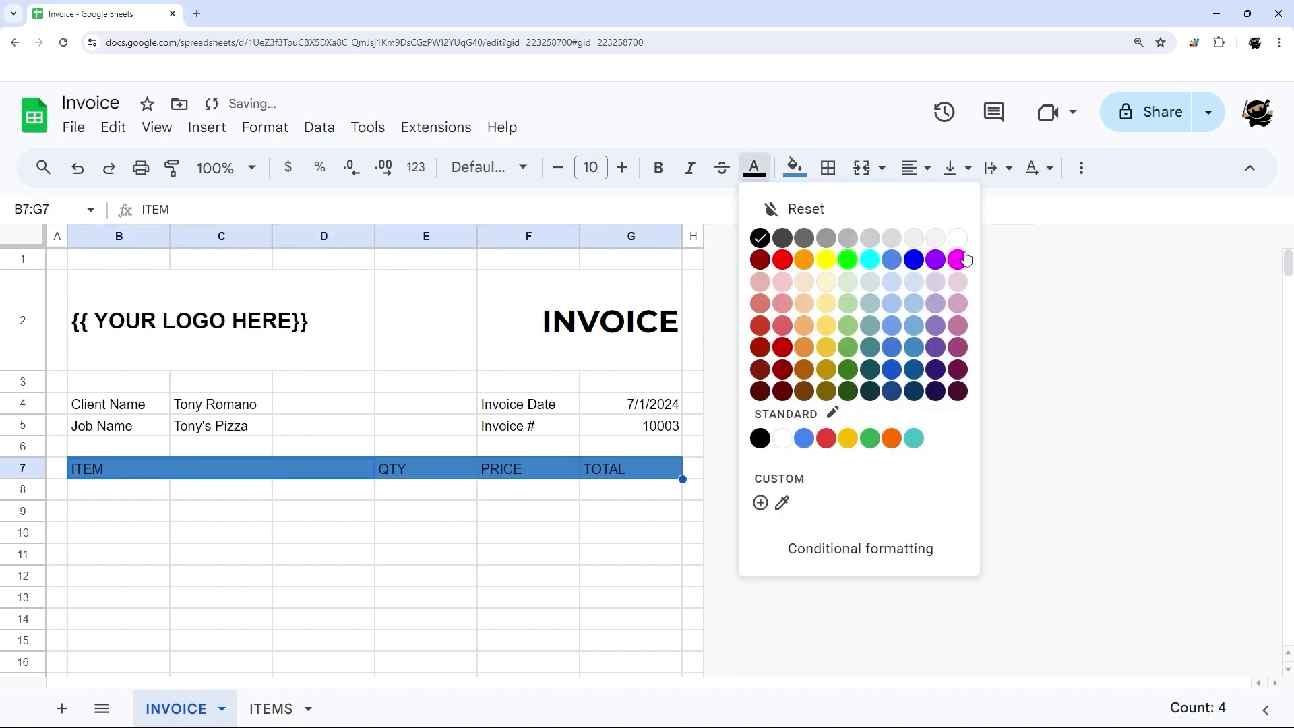
left_click(965, 241)
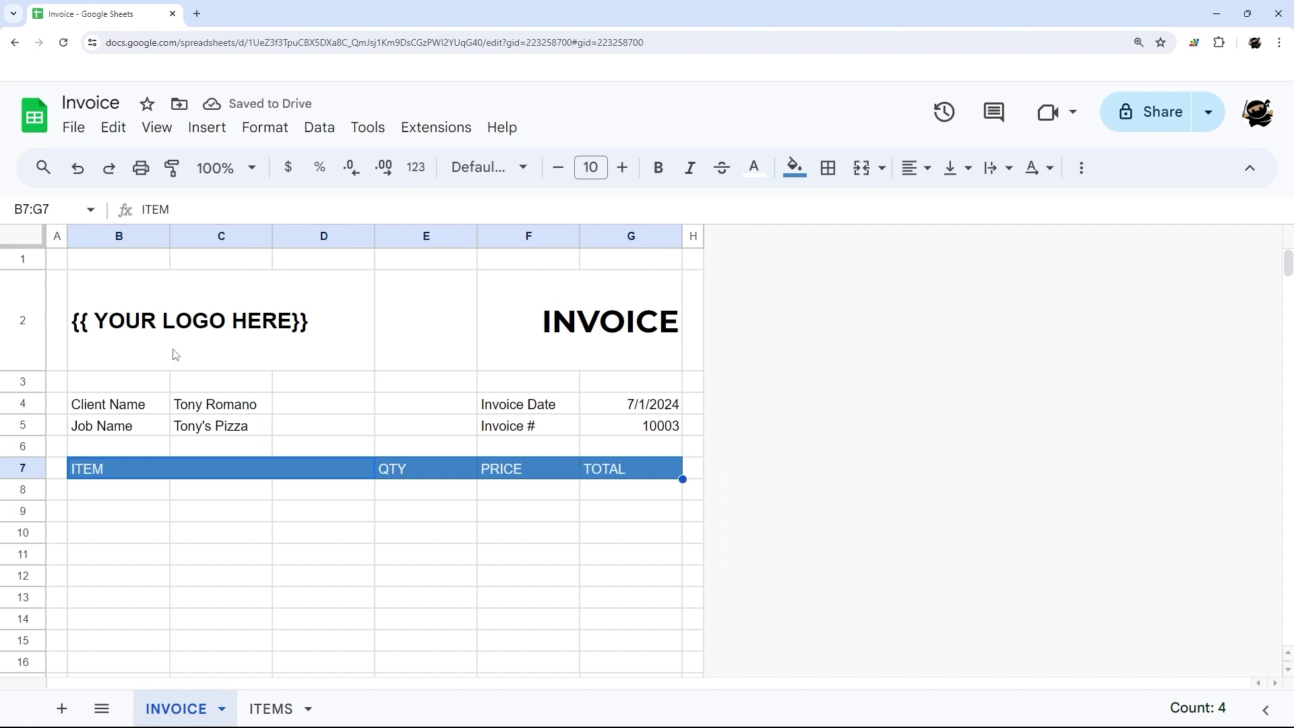
Center the header row B7:G7 and format its text as bold Montserrat at size 11.
left_click(915, 168)
left_click(948, 205)
left_click(488, 167)
left_click(485, 367)
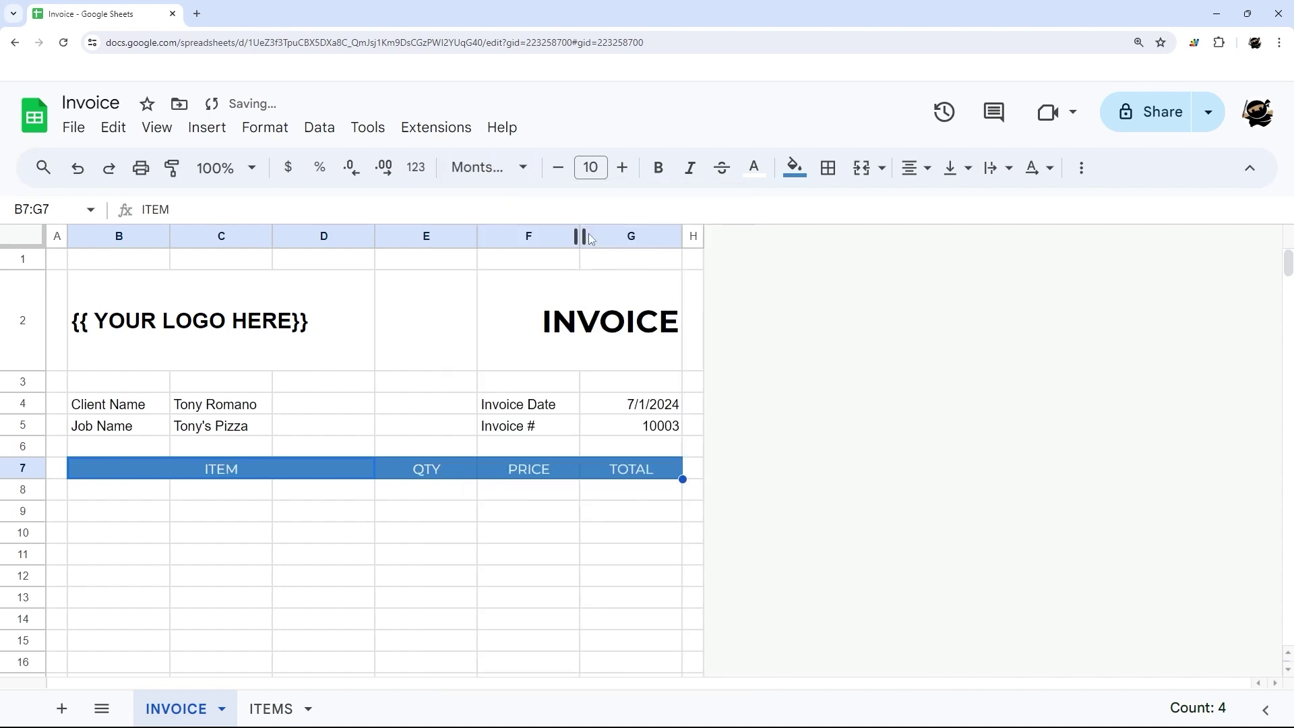
left_click(659, 168)
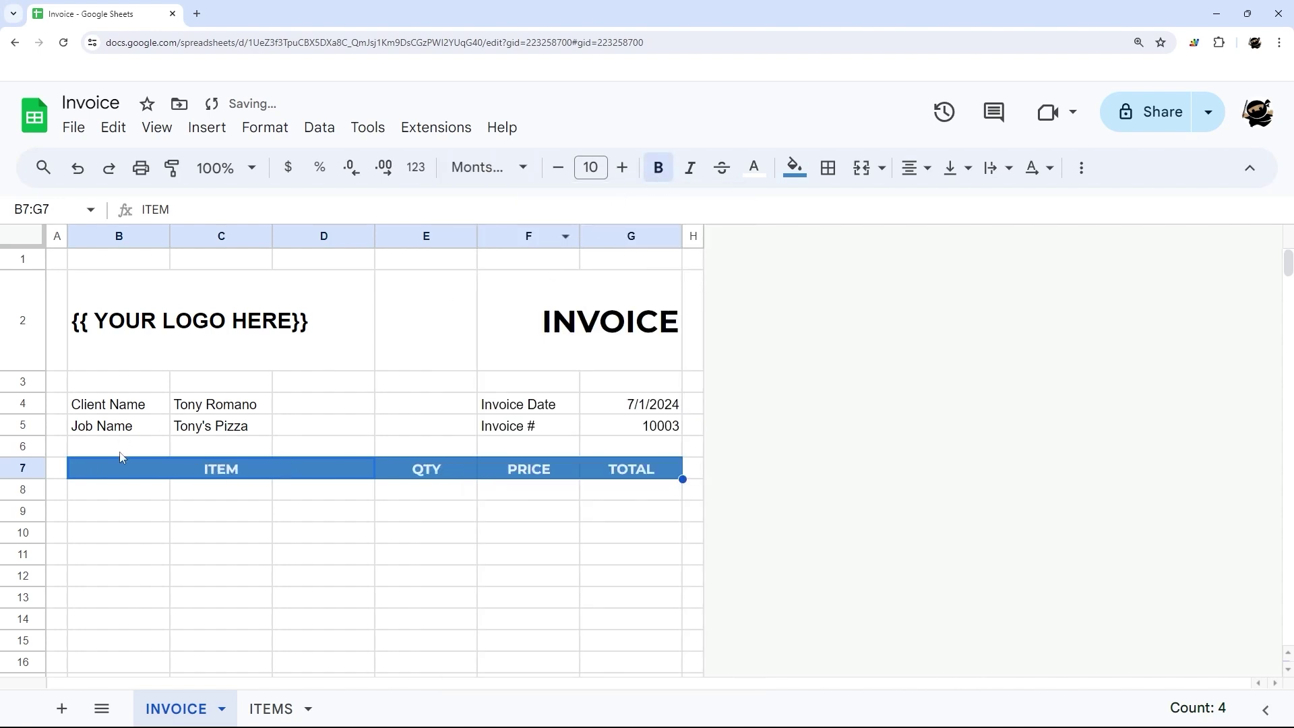
left_click(621, 170)
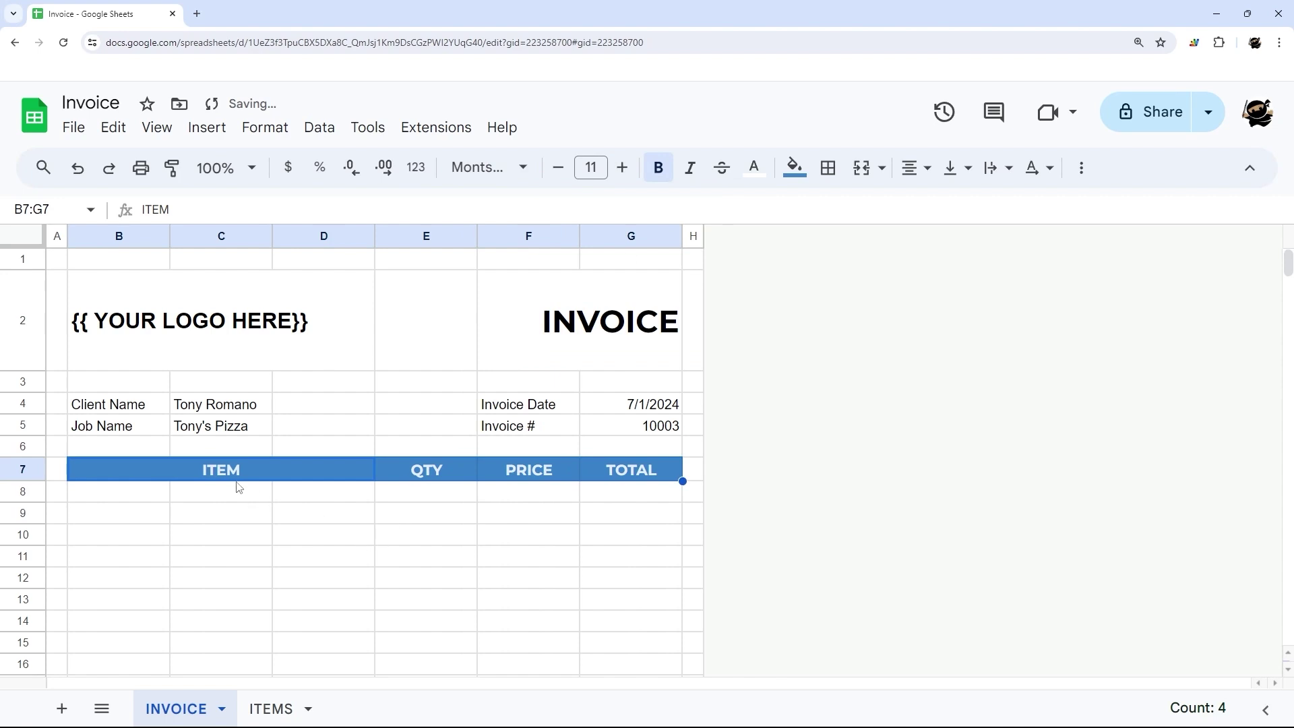
Change the text of header row B7:G7 to black and its fill to a lighter blue.
left_click(755, 167)
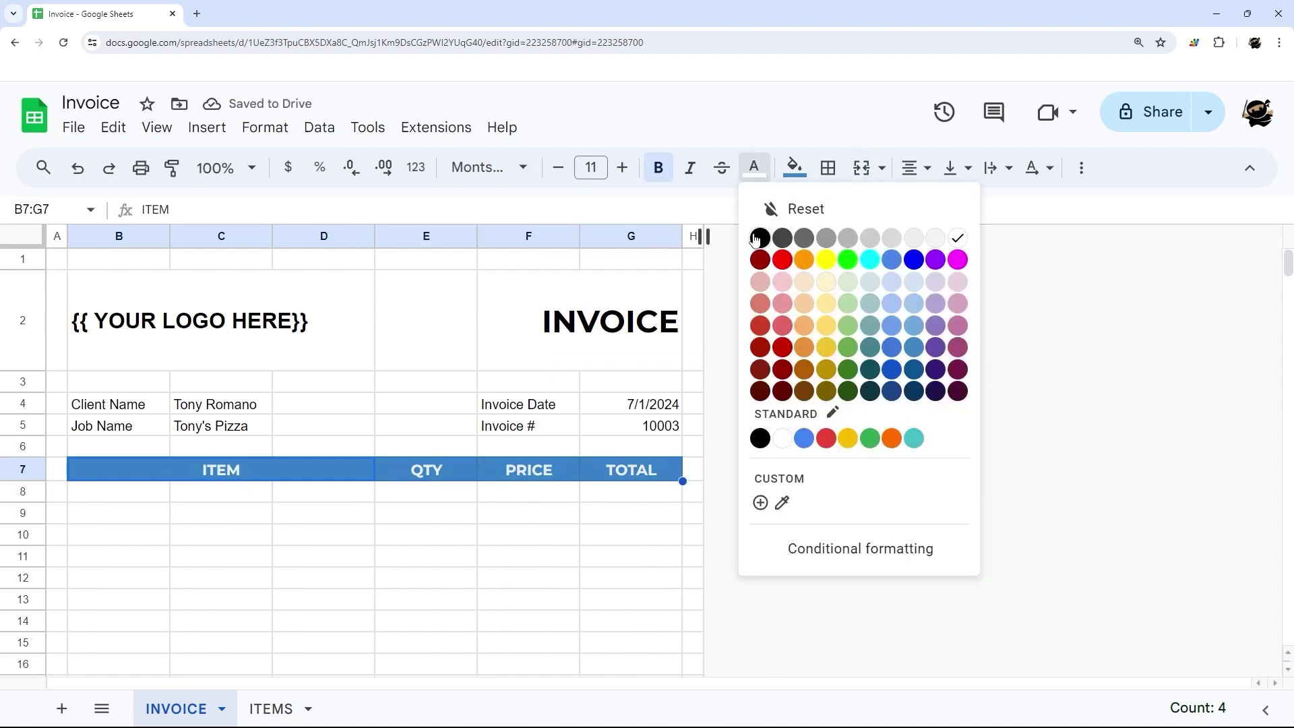
left_click(760, 238)
left_click(754, 167)
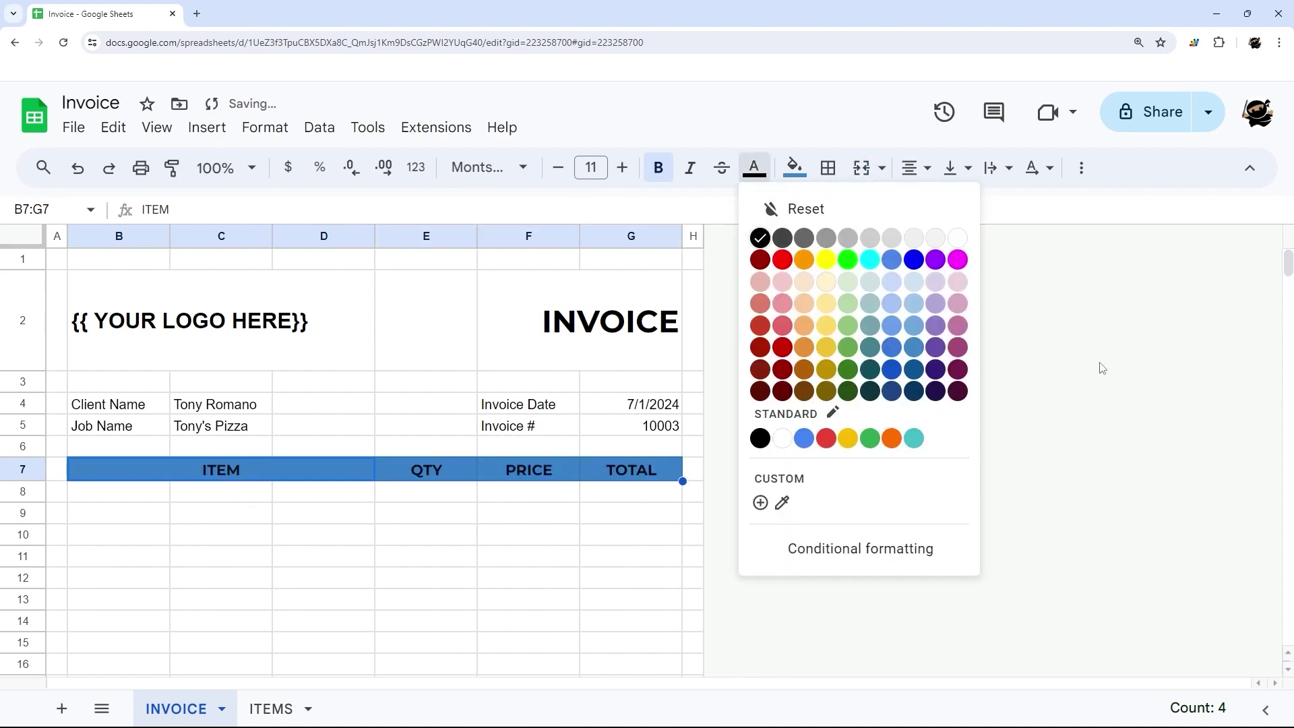
left_click(689, 364)
left_click_drag(265, 480, 610, 480)
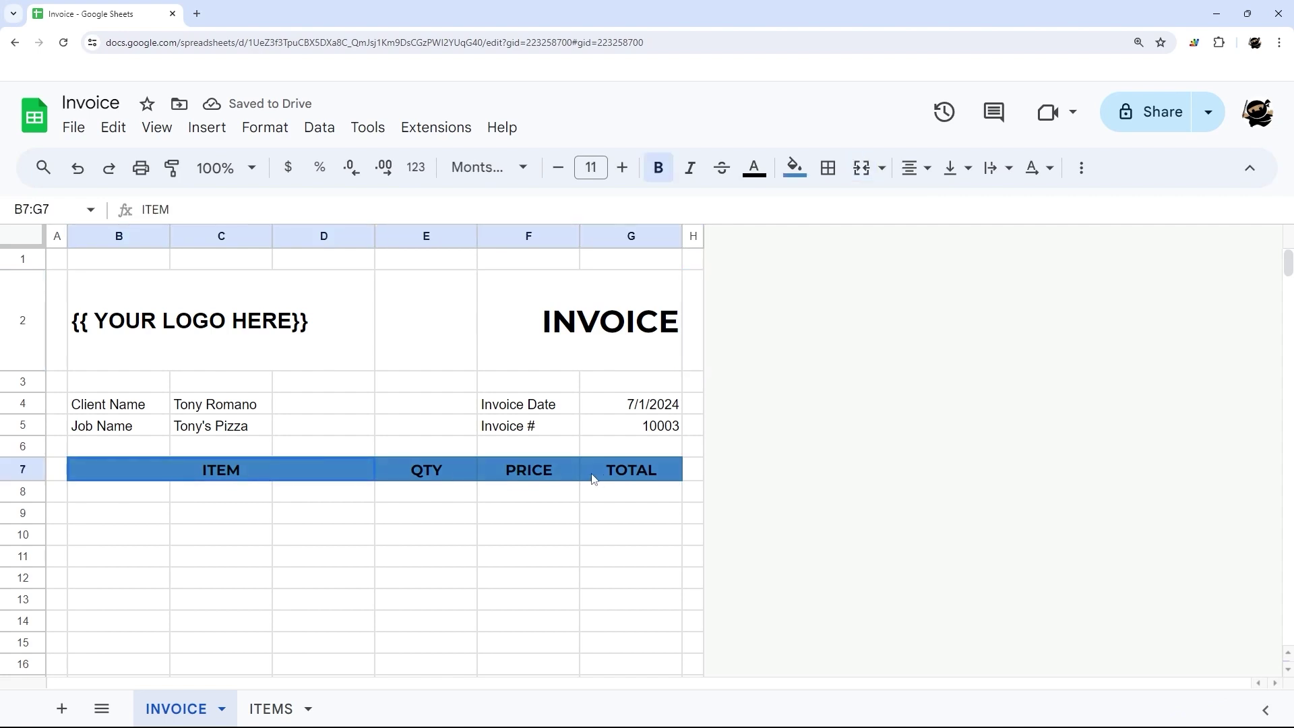
left_click(795, 167)
left_click(946, 328)
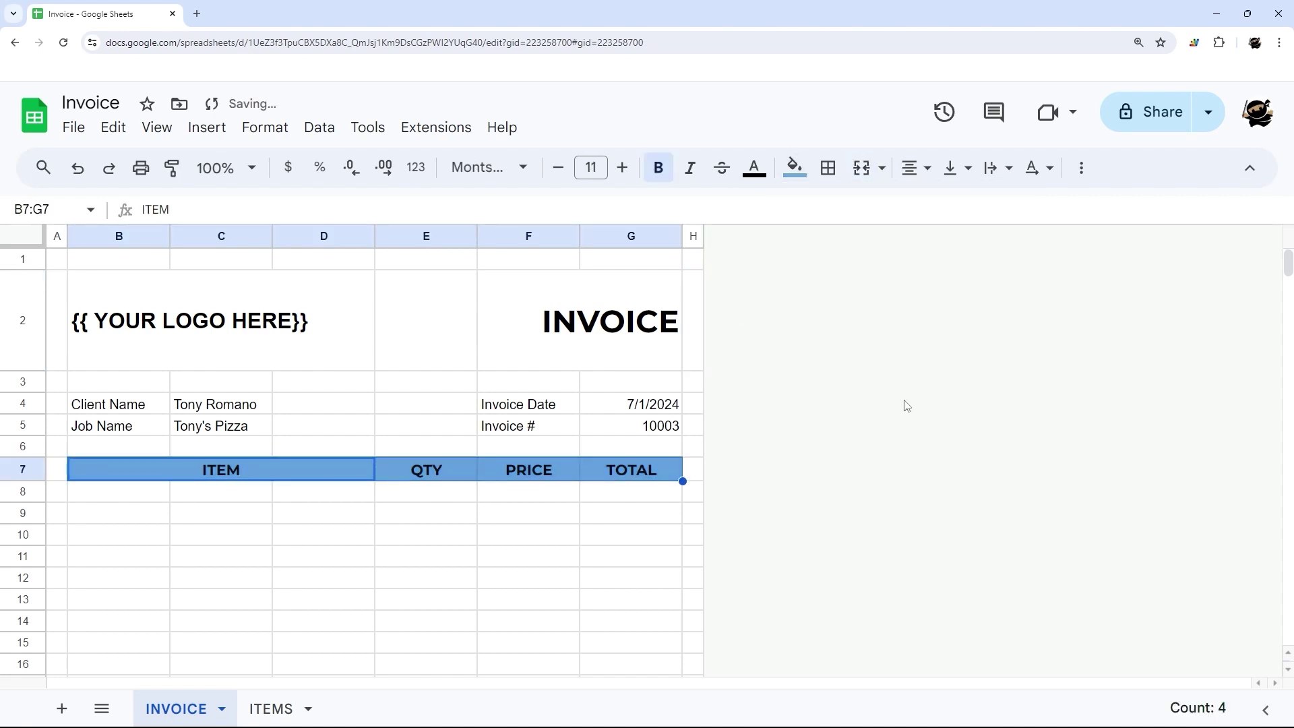
left_click(904, 425)
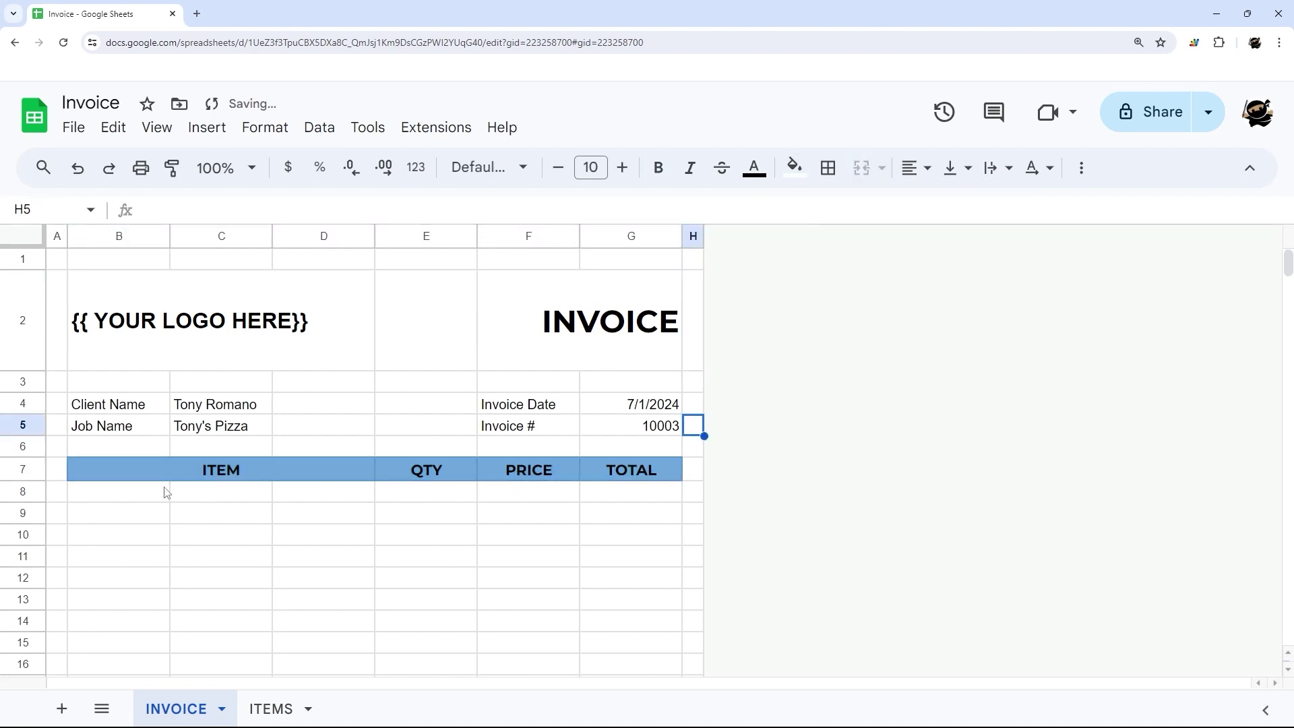
left_click_drag(165, 492, 303, 497)
scroll(292, 497, "down", 2)
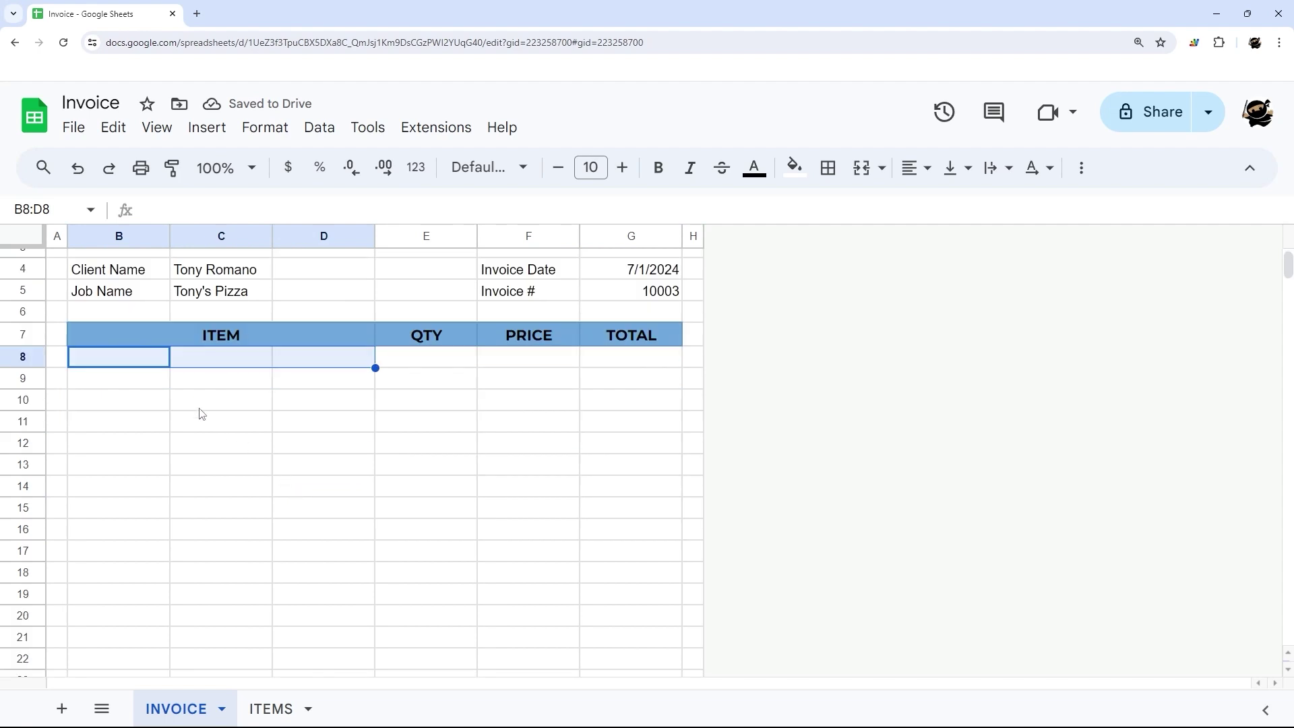
left_click_drag(22, 356, 23, 548)
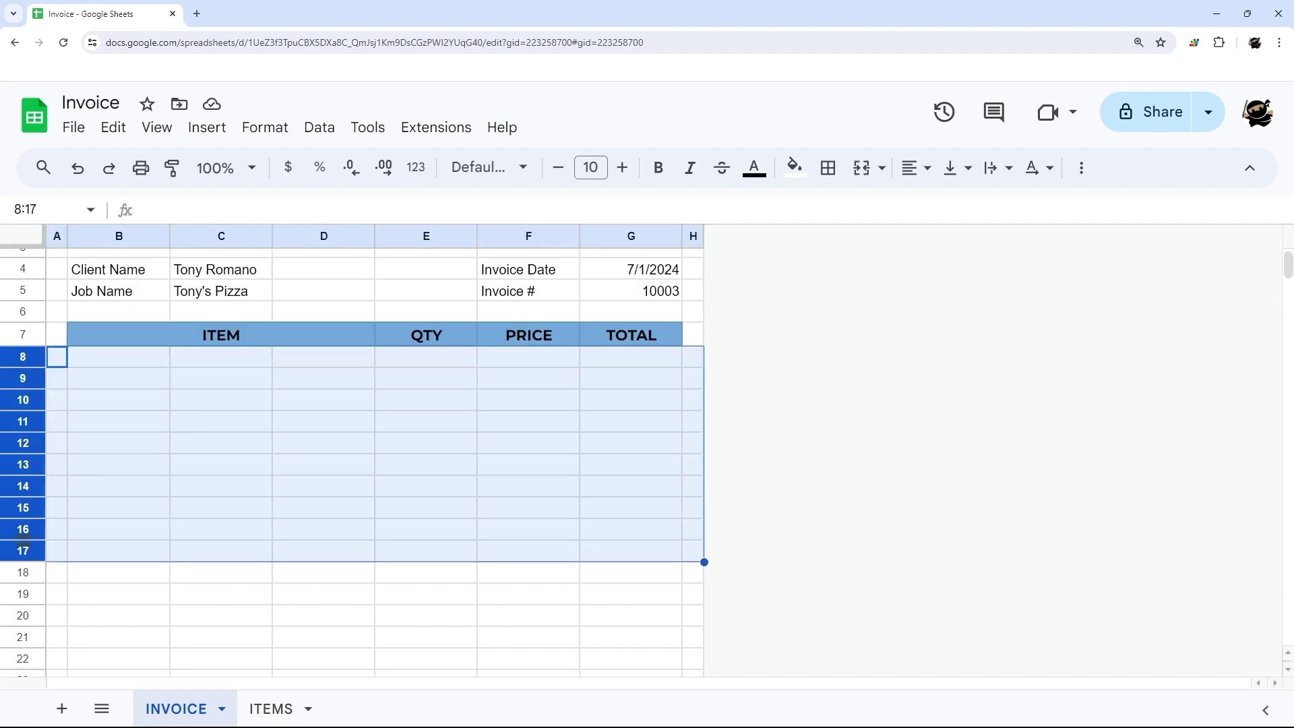
left_click(350, 532)
left_click_drag(23, 356, 22, 544)
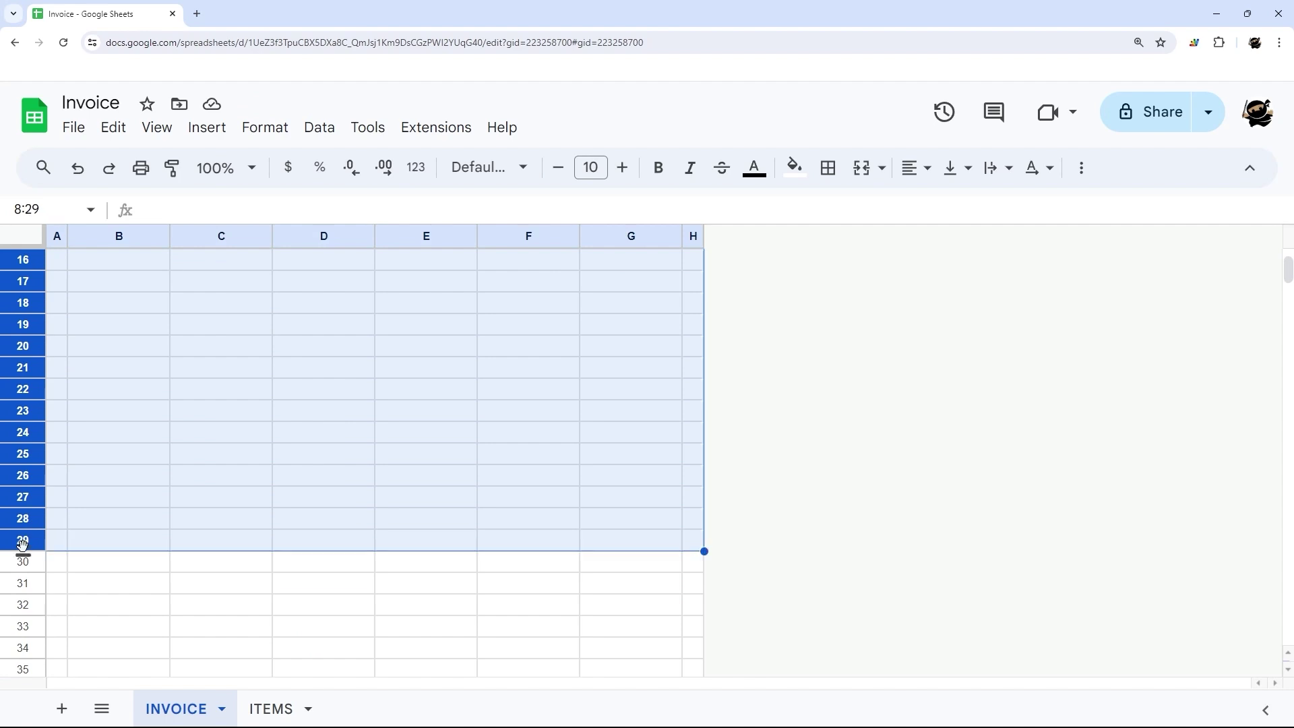
right_click(23, 548)
left_click(21, 498)
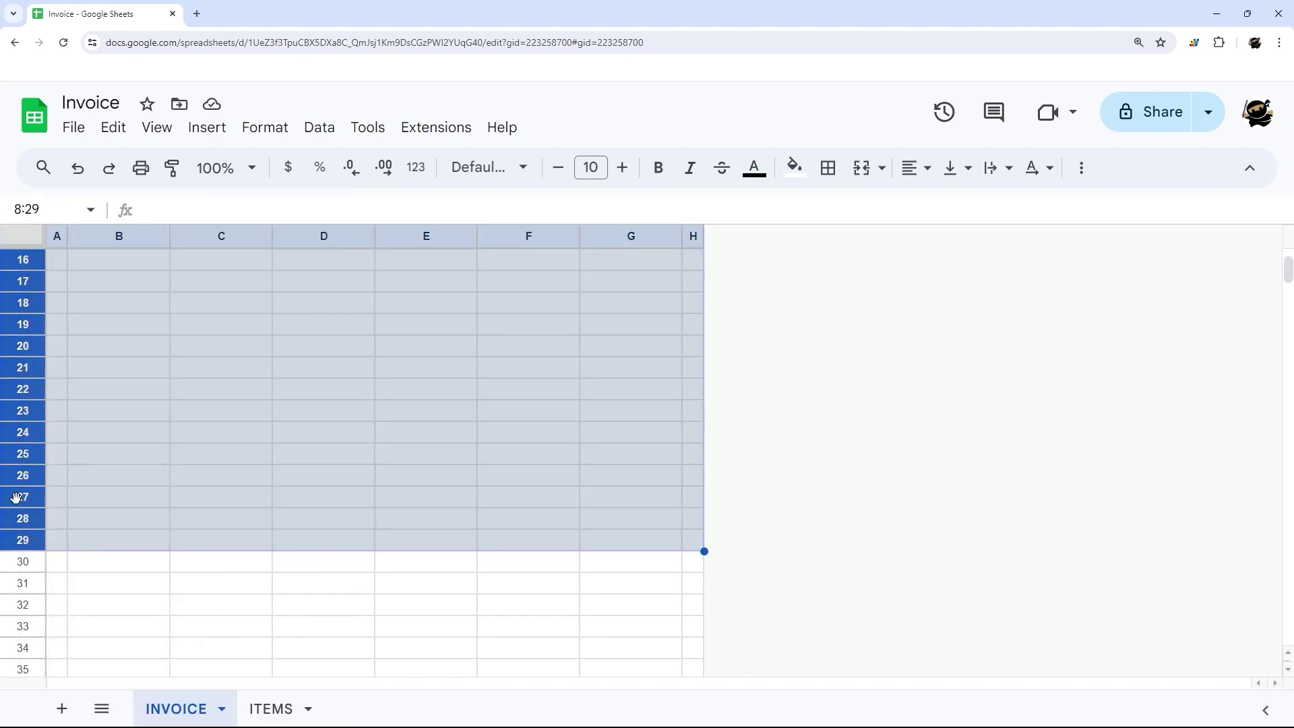
Apply the default gray alternating colors to the item rows B8:G27 without a header style.
left_click_drag(121, 498, 605, 367)
left_click(268, 127)
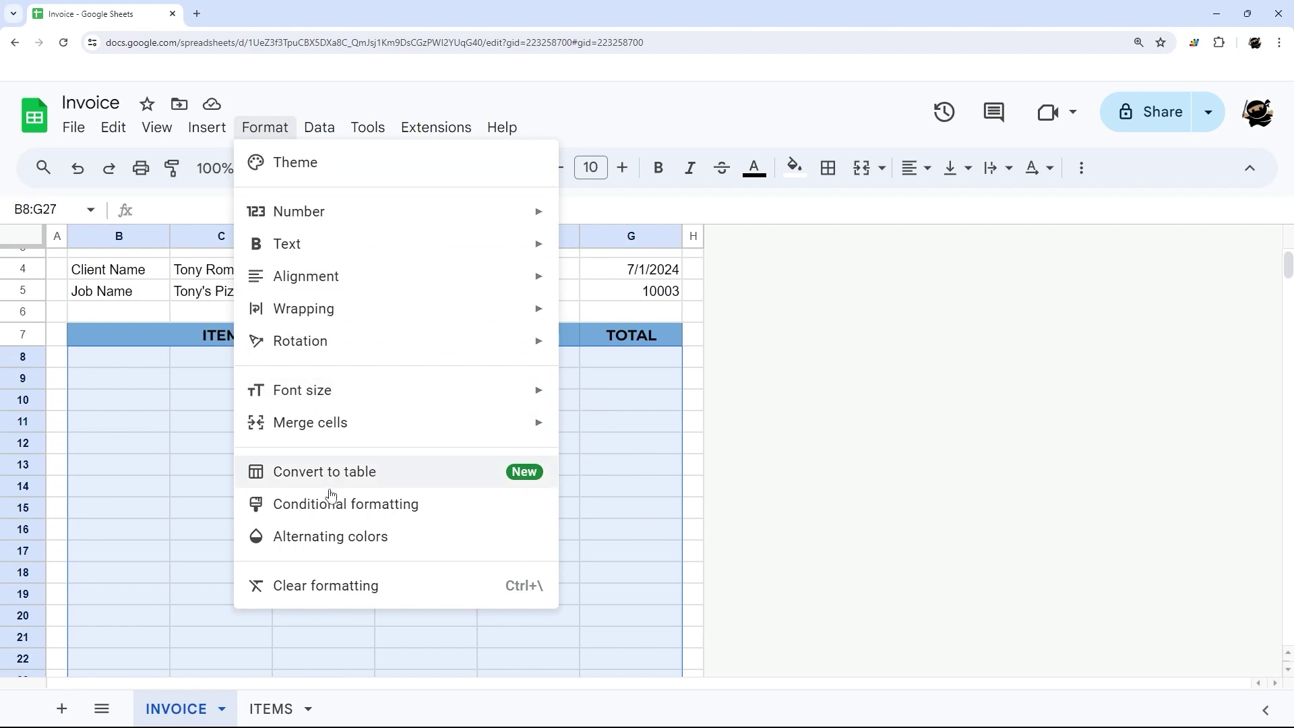
left_click(290, 535)
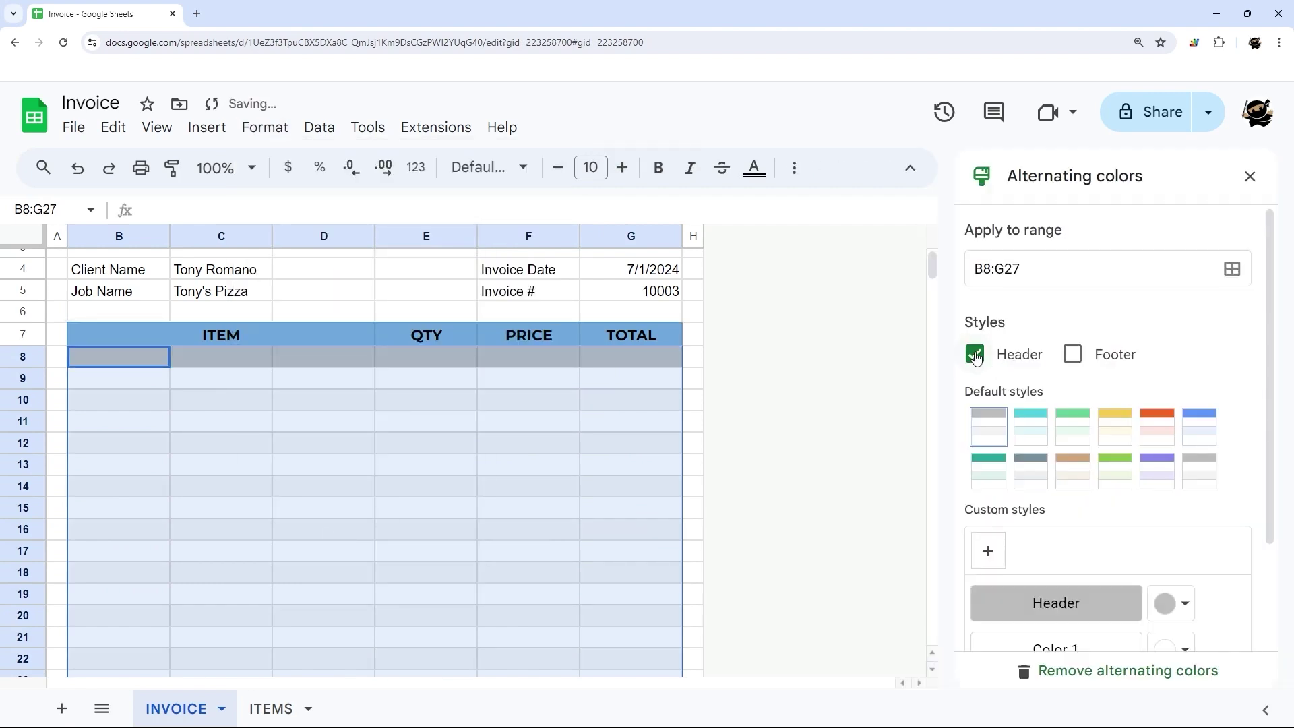
left_click(975, 354)
left_click_drag(132, 365, 216, 363)
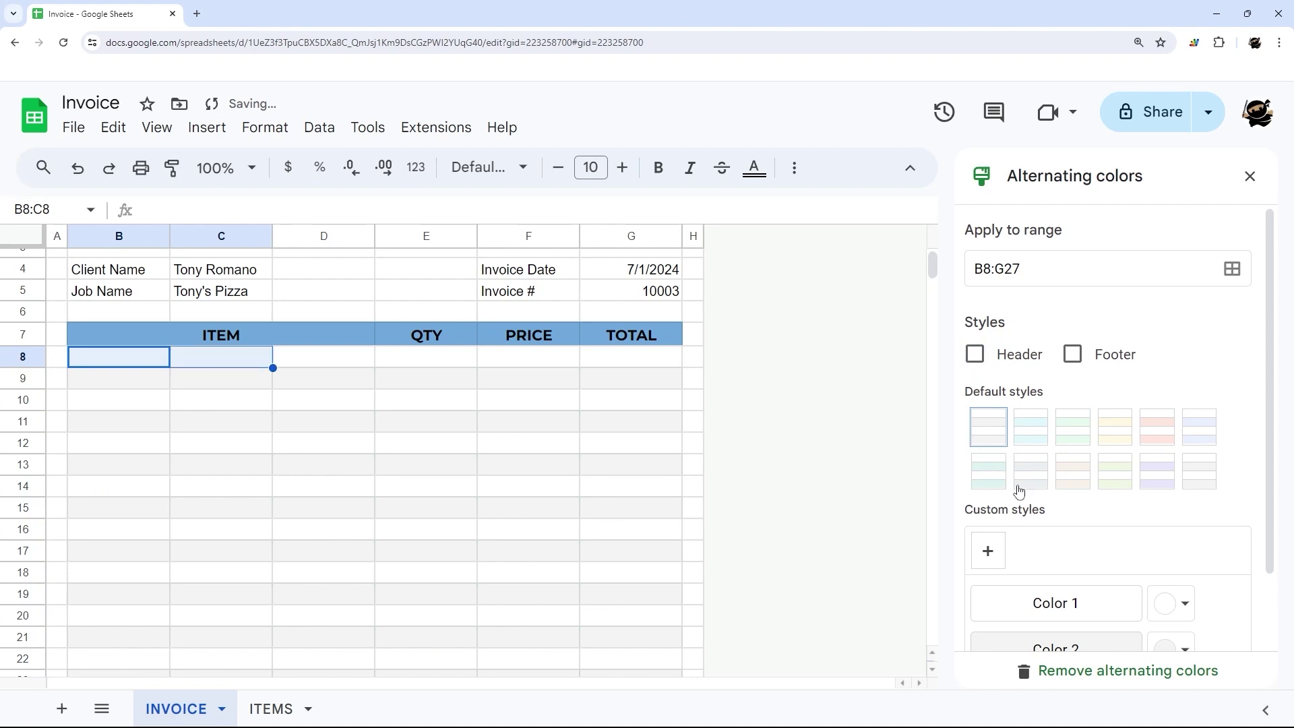
left_click(1247, 190)
scroll(407, 468, "down", 4)
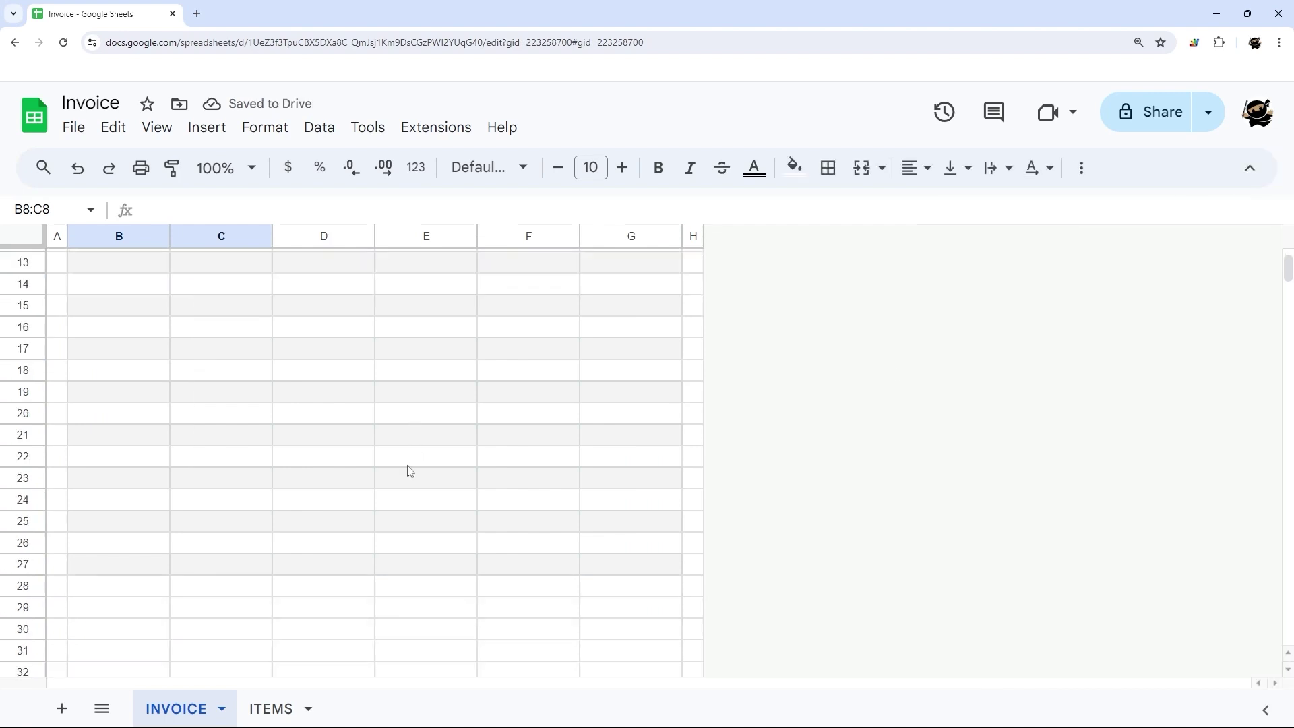
Label cell F29 as TOTAL and enter a SUM formula over G8:G27 in G29.
left_click(114, 501)
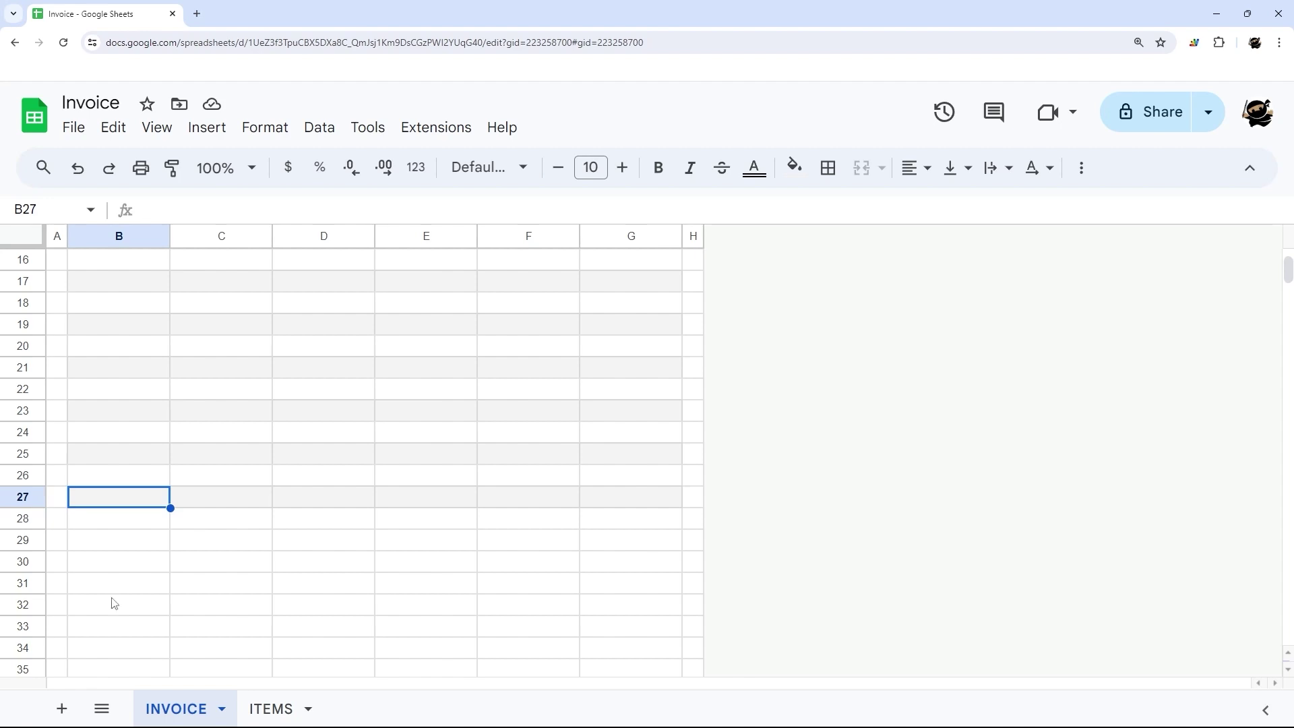
left_click(544, 545)
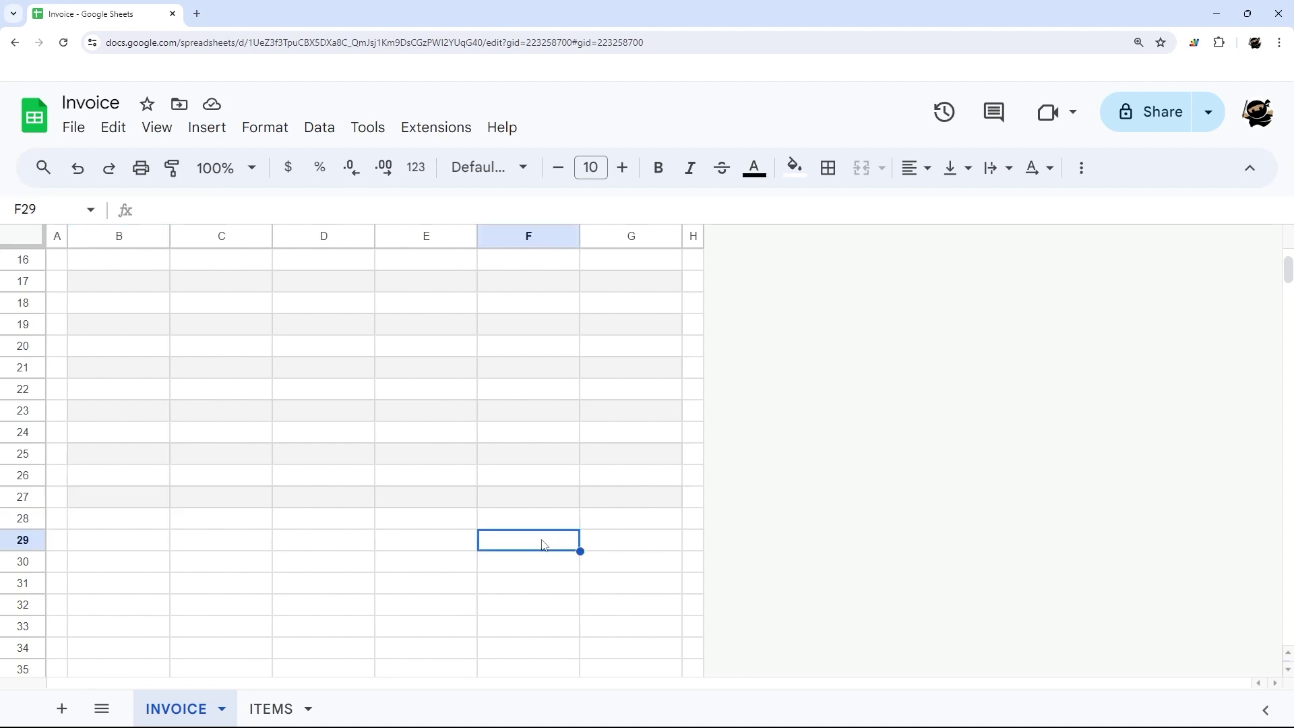
type("TOTAL")
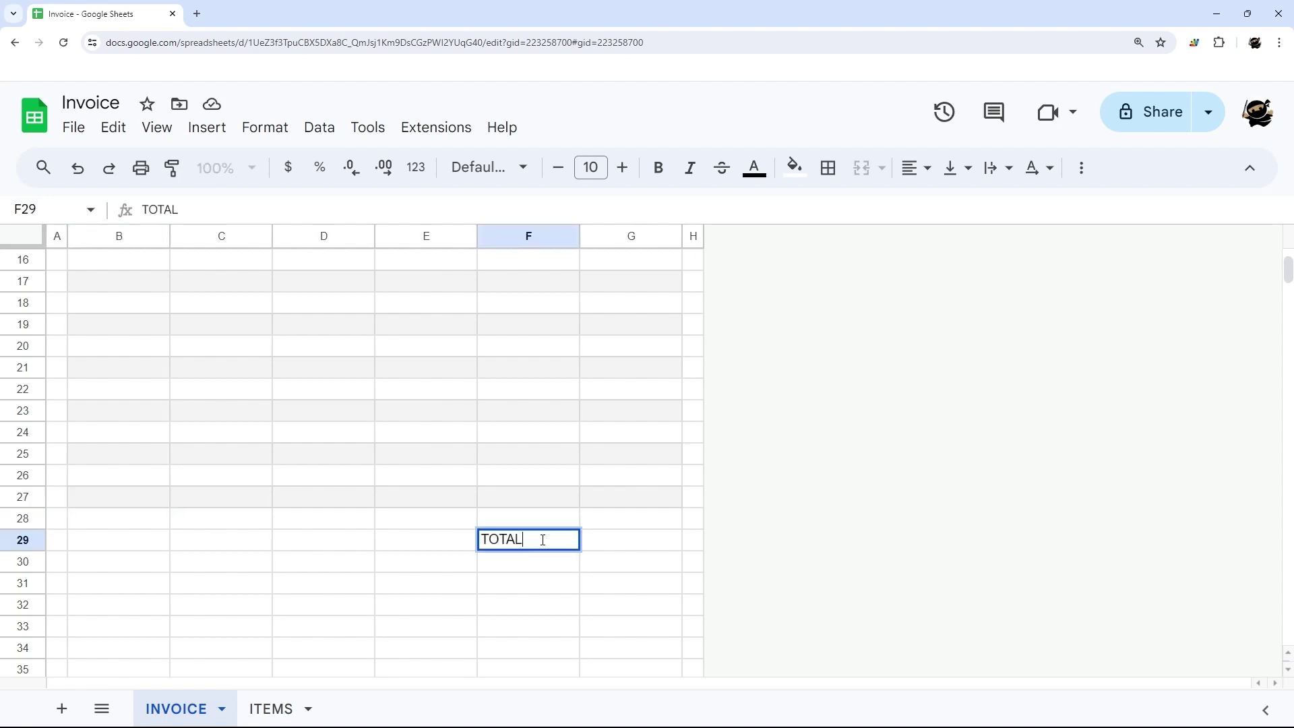
key("Tab")
type("=sum(")
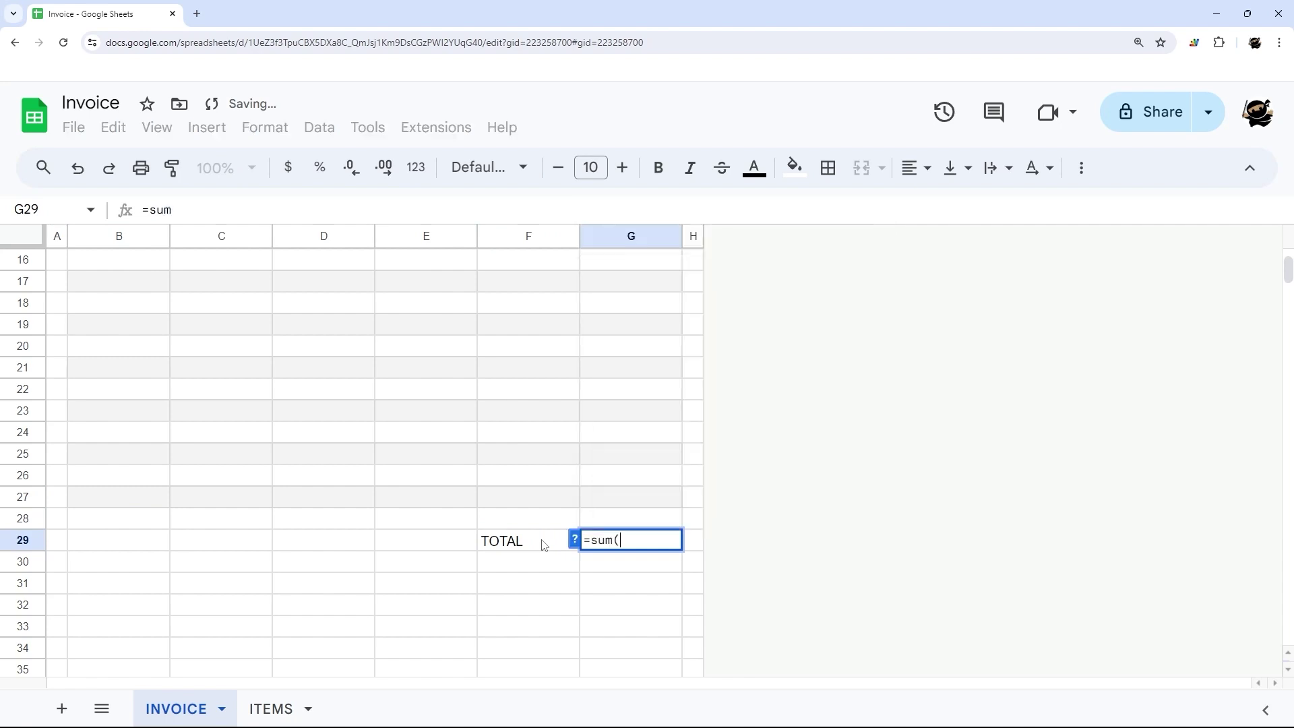
scroll(601, 444, "up", 5)
scroll(619, 424, "down", 4)
left_click_drag(623, 415, 644, 575)
key("Return")
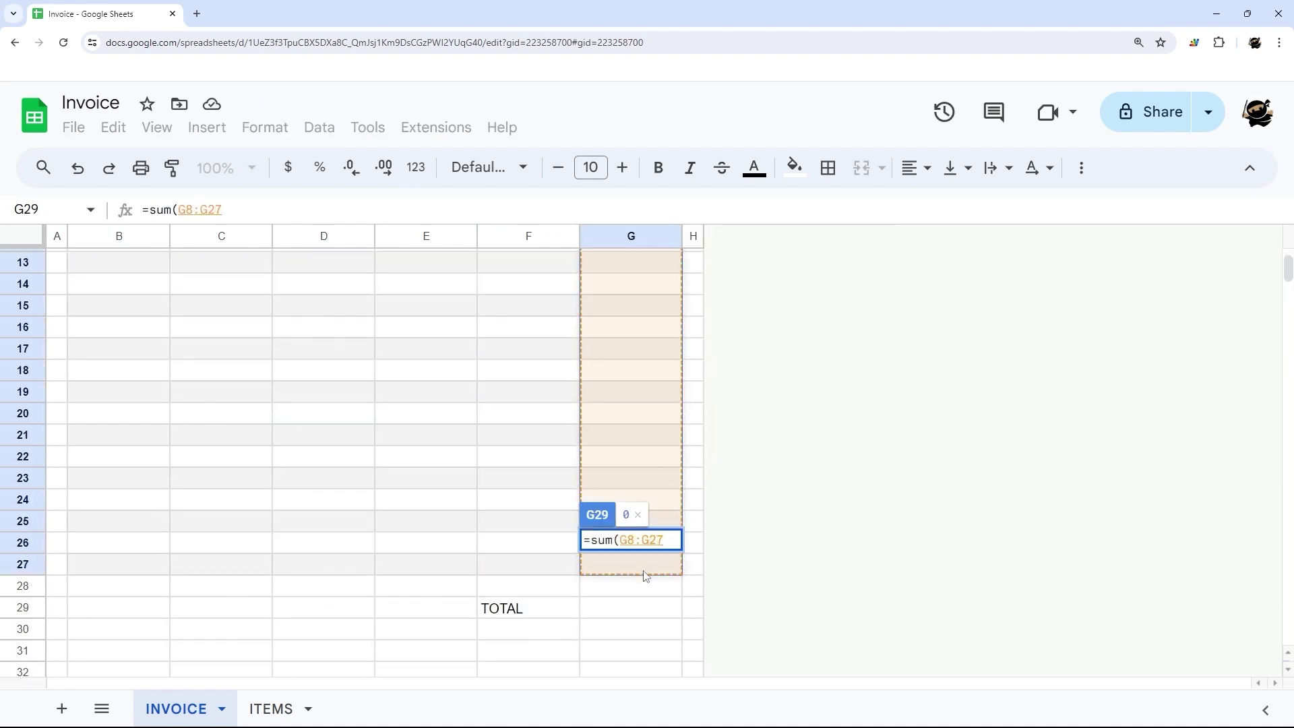
left_click_drag(522, 614, 604, 610)
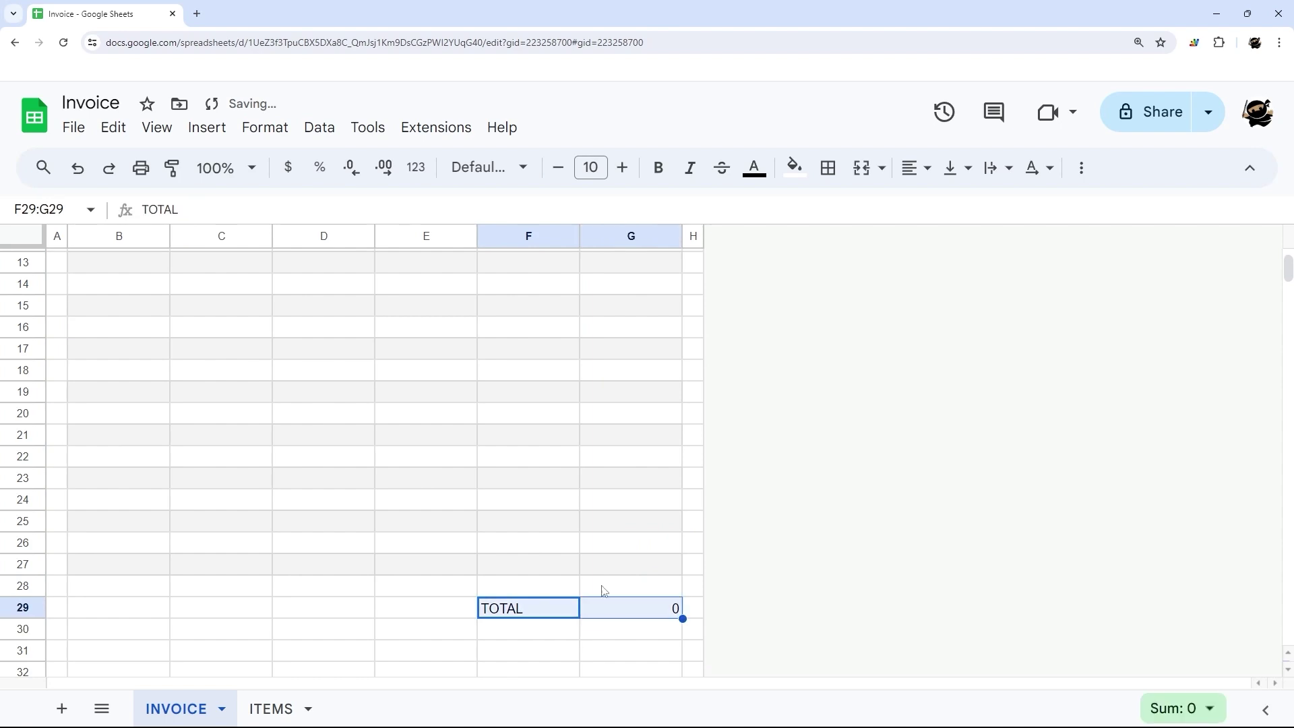
Merge the item cells B8:D27 horizontally so each row has one wide item cell.
scroll(531, 532, "up", 5)
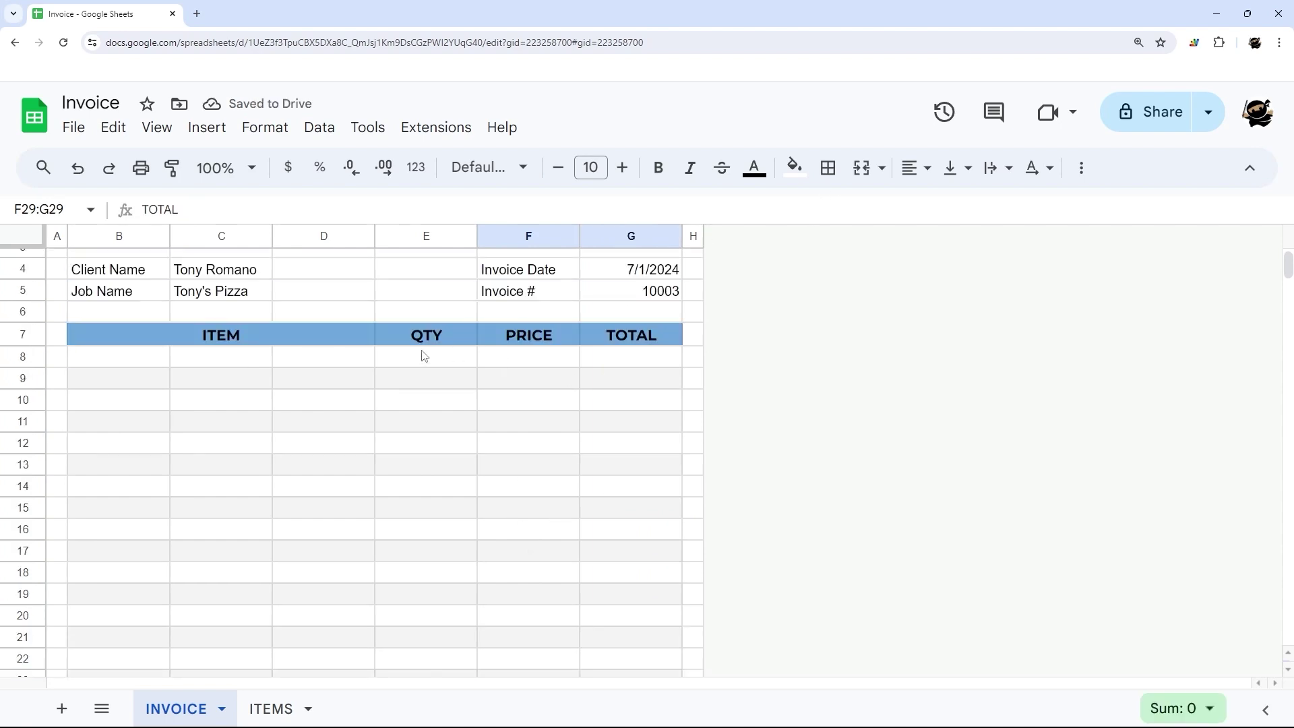
left_click_drag(147, 362, 323, 574)
scroll(317, 411, "down", 3)
scroll(339, 564, "up", 4)
scroll(346, 496, "down", 3)
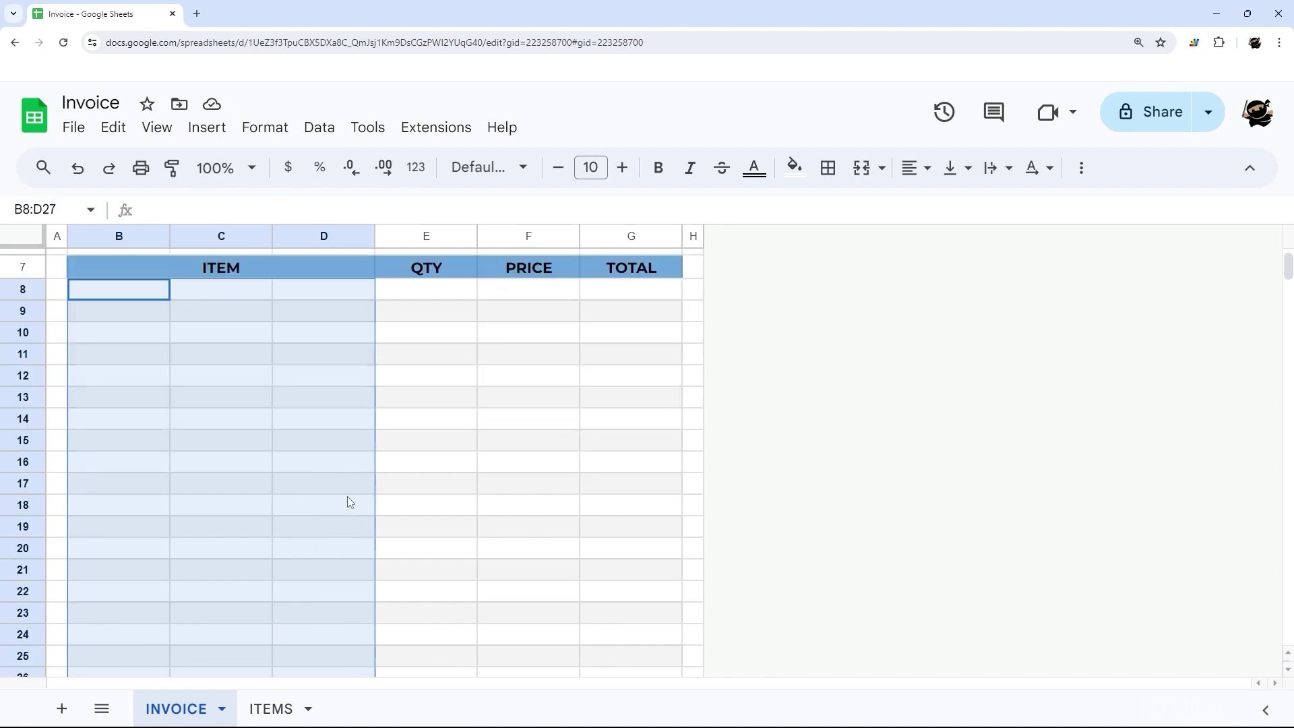
scroll(222, 459, "up", 1)
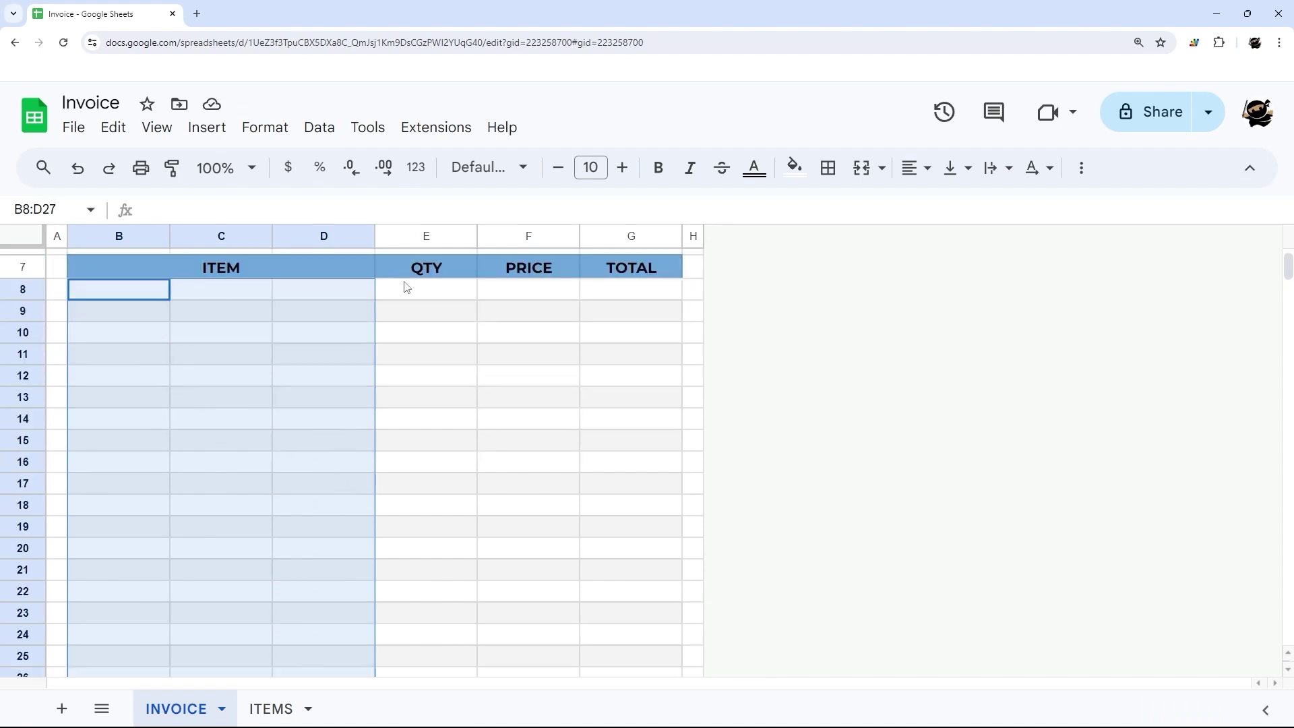
left_click(883, 170)
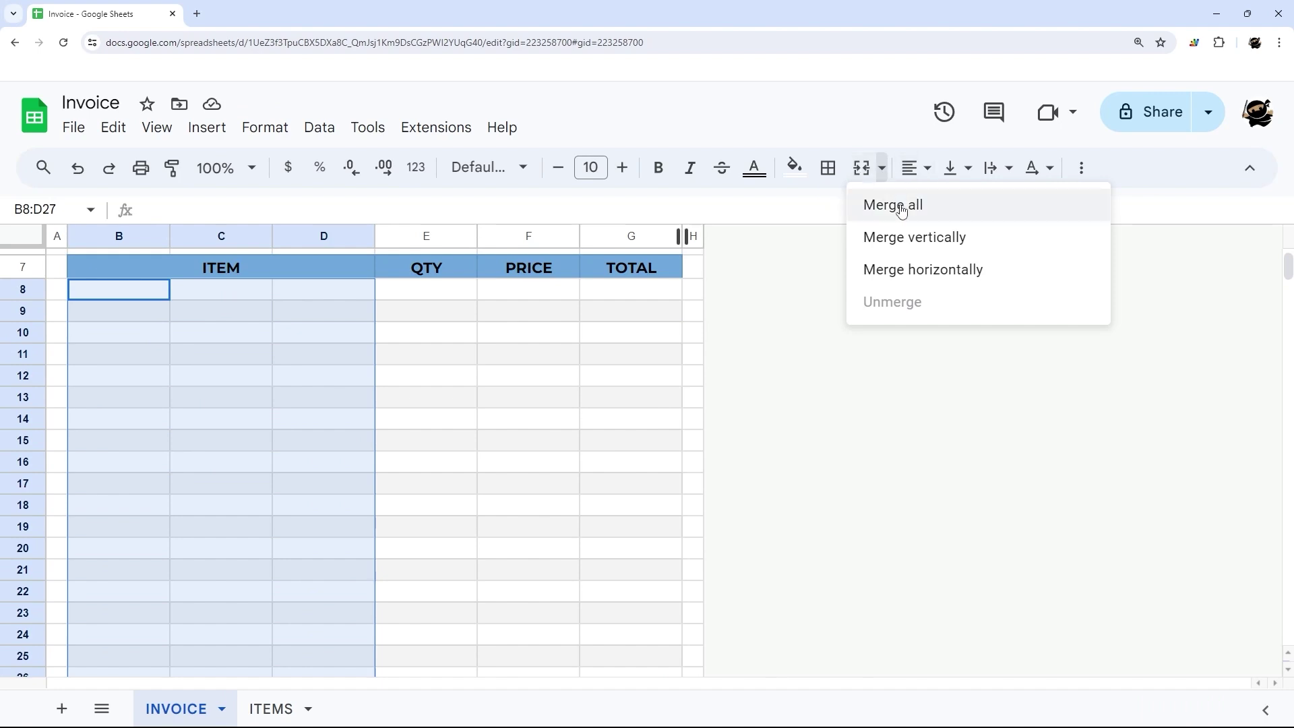
left_click(930, 270)
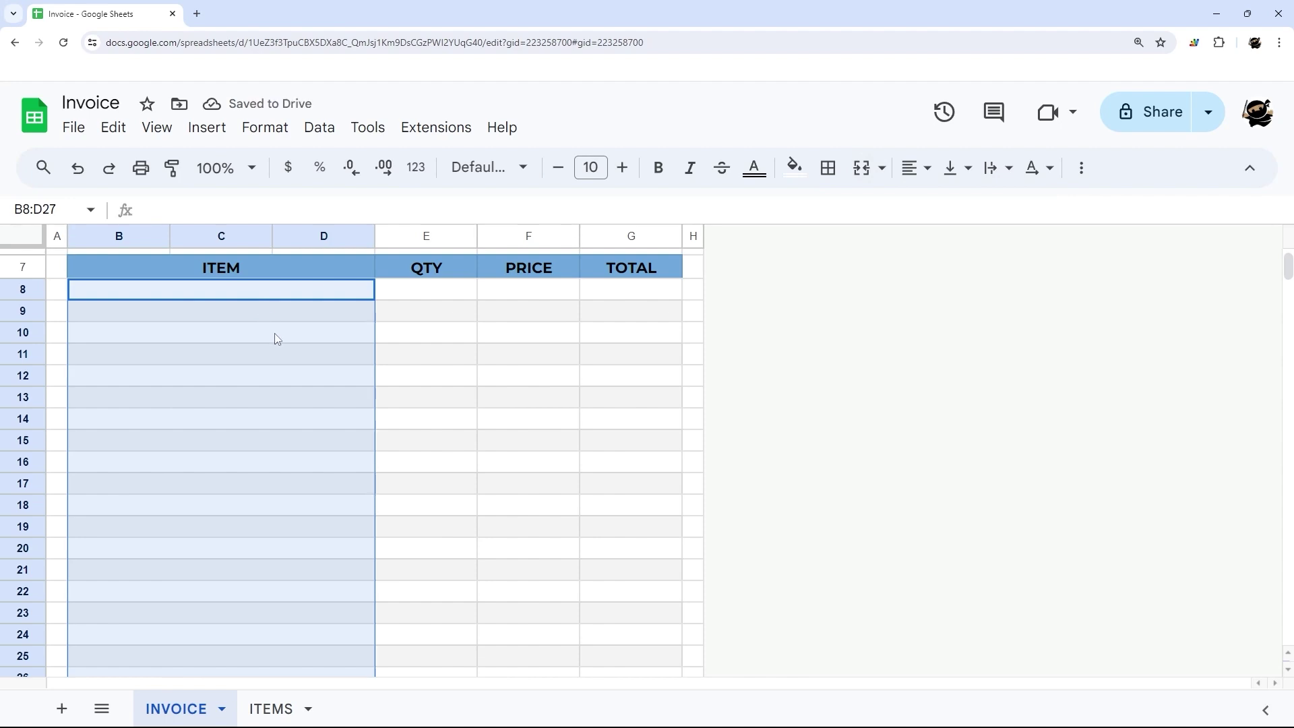
Add a dropdown validation rule to the merged item cells B8:D27 using the Dropdown (from a range) criteria.
scroll(283, 341, "down", 2)
scroll(292, 349, "up", 2)
right_click(248, 354)
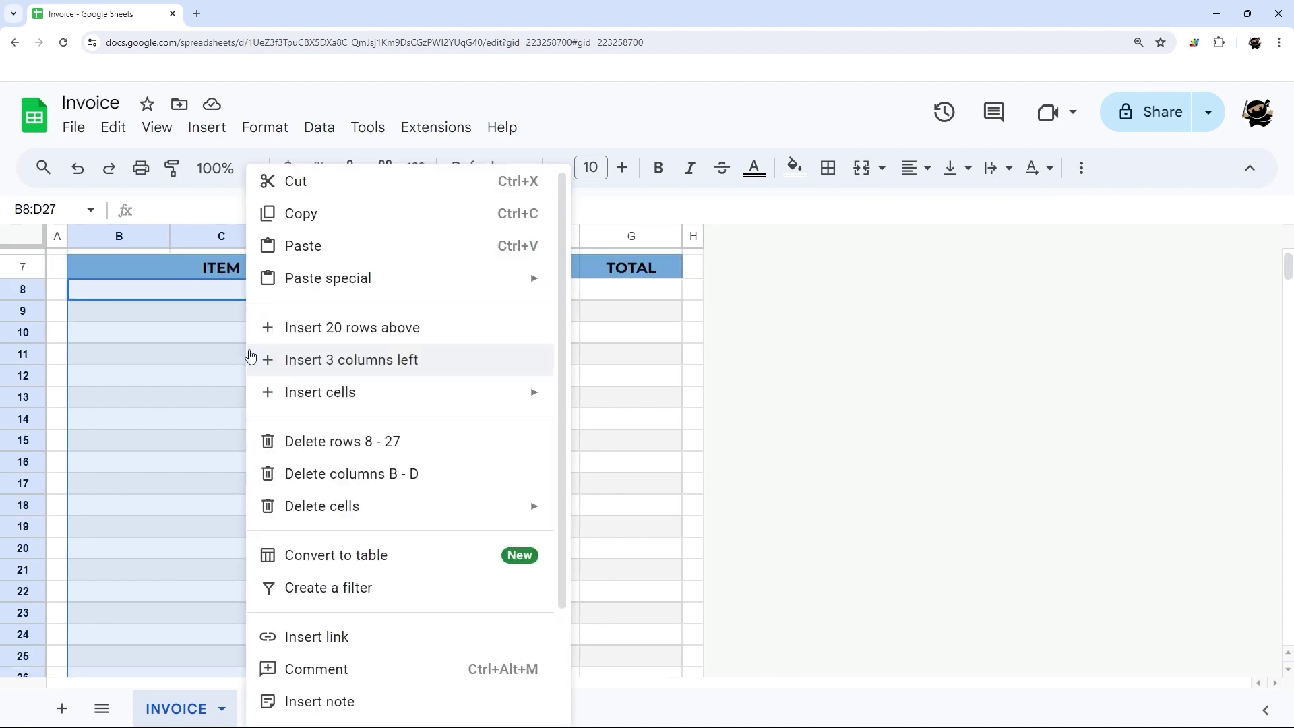
scroll(292, 431, "down", 3)
left_click(327, 622)
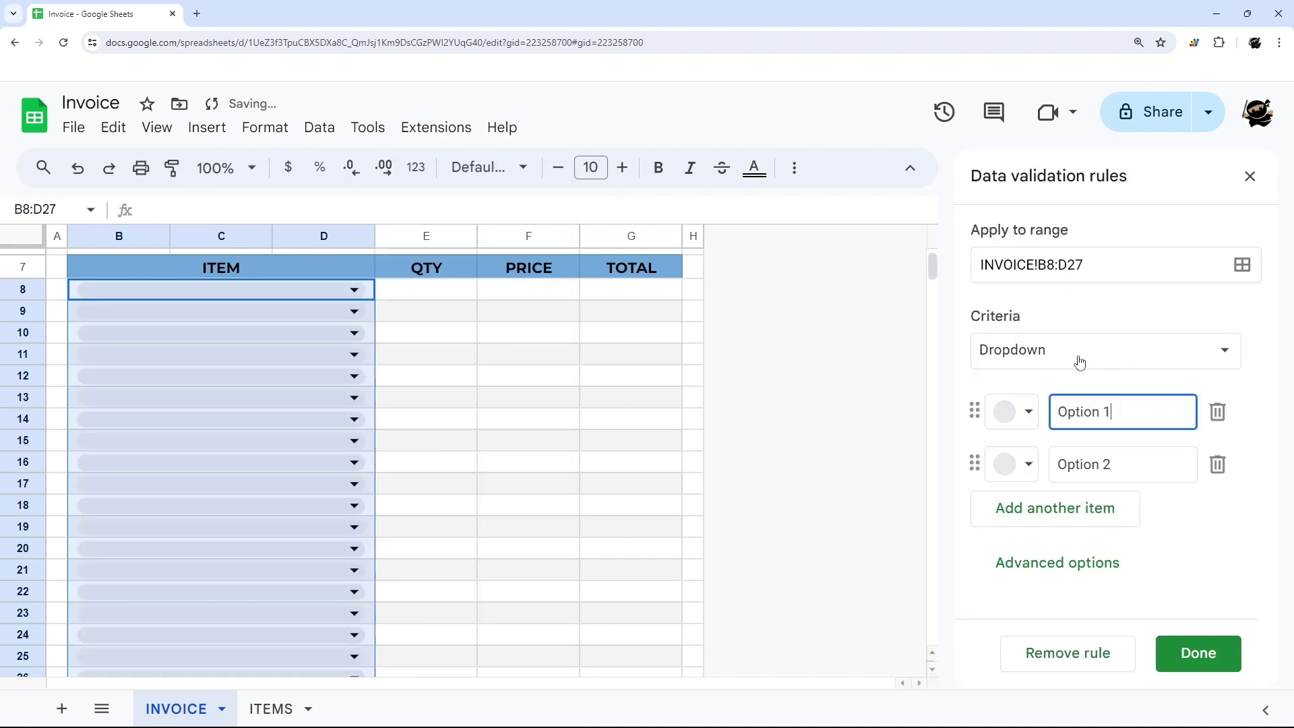
left_click(1038, 350)
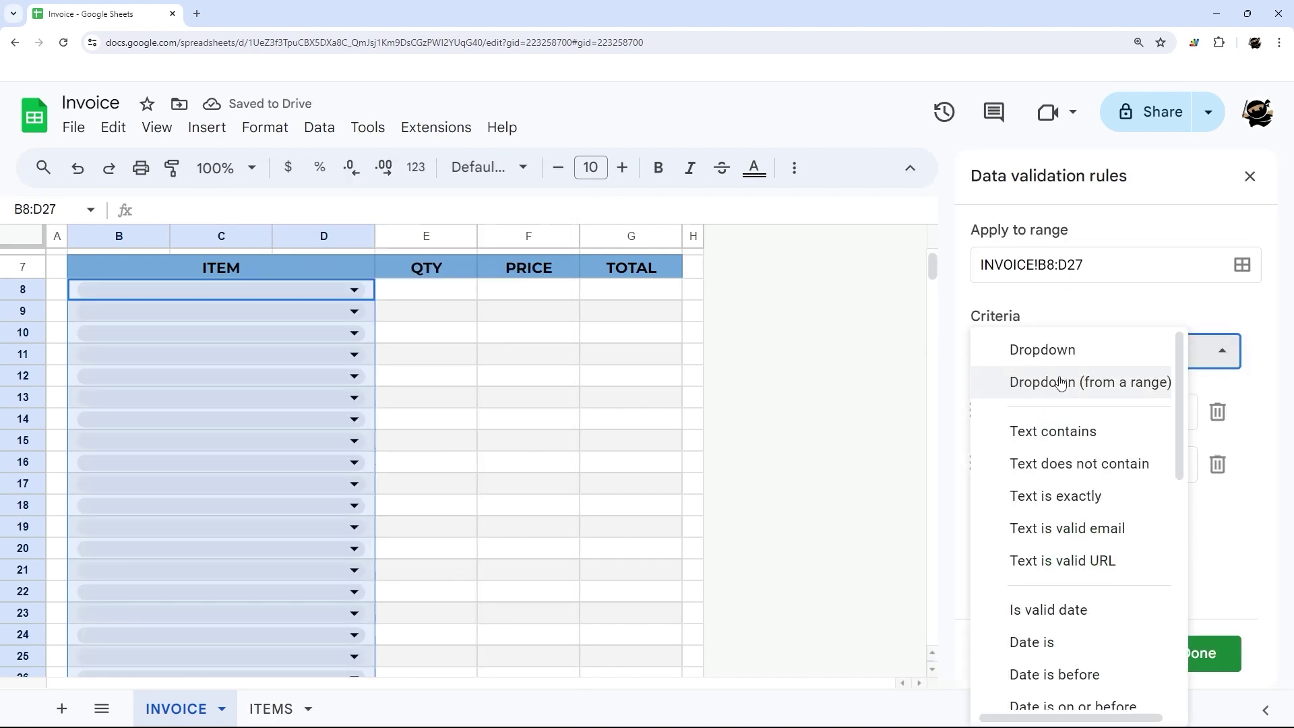
left_click(1061, 381)
Set the dropdown's source to the open-ended product range ITEMS!A2:A.
left_click(1222, 413)
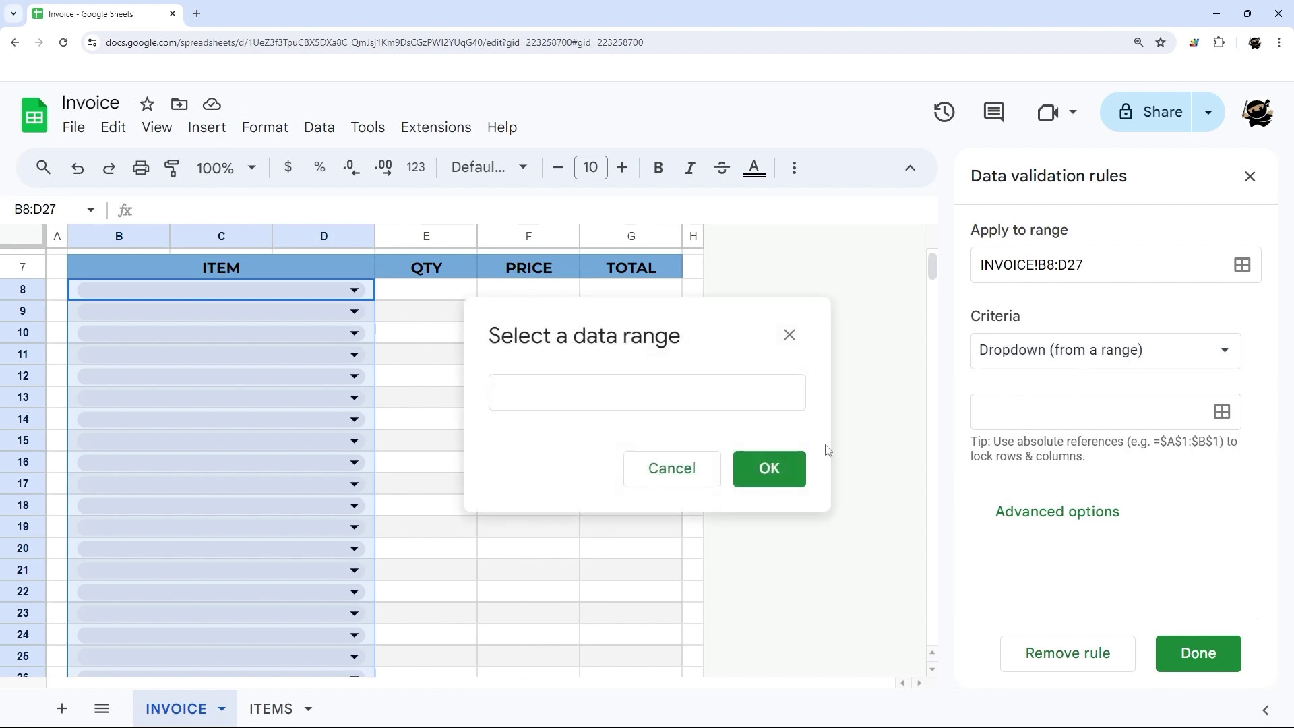
left_click(674, 402)
left_click(271, 708)
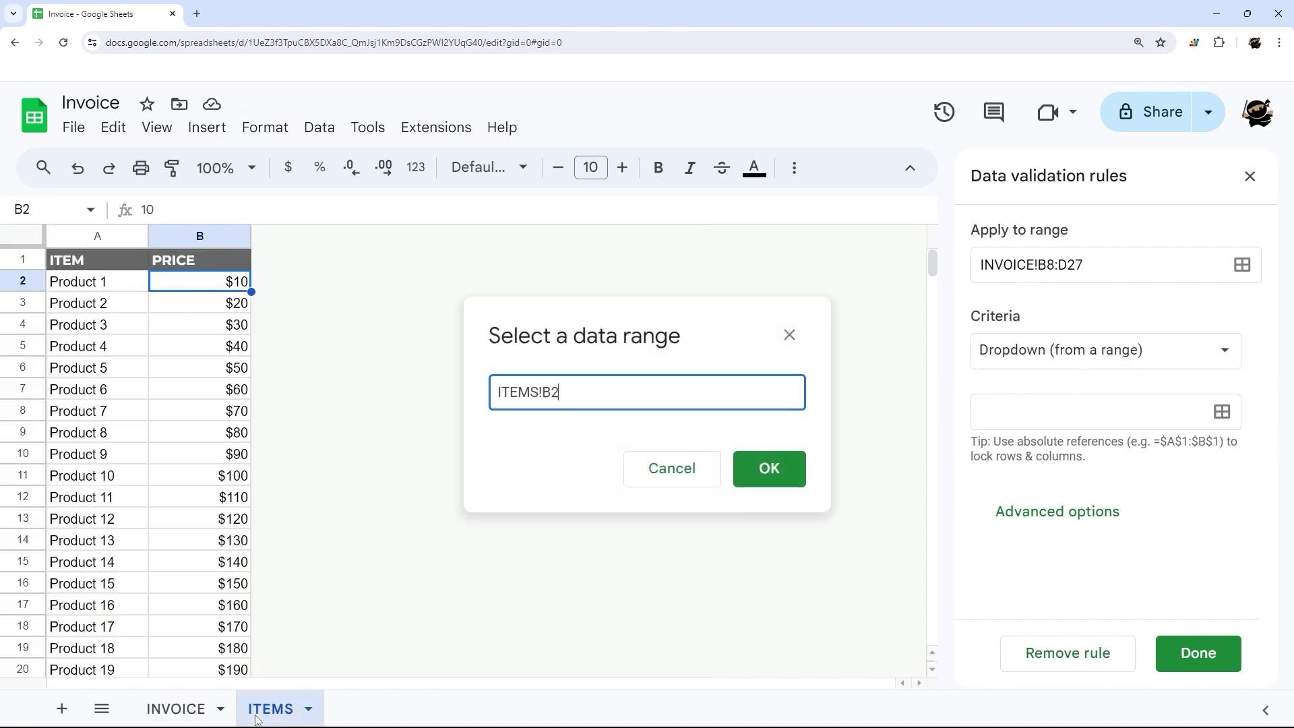
left_click_drag(106, 282, 89, 512)
left_click(643, 398)
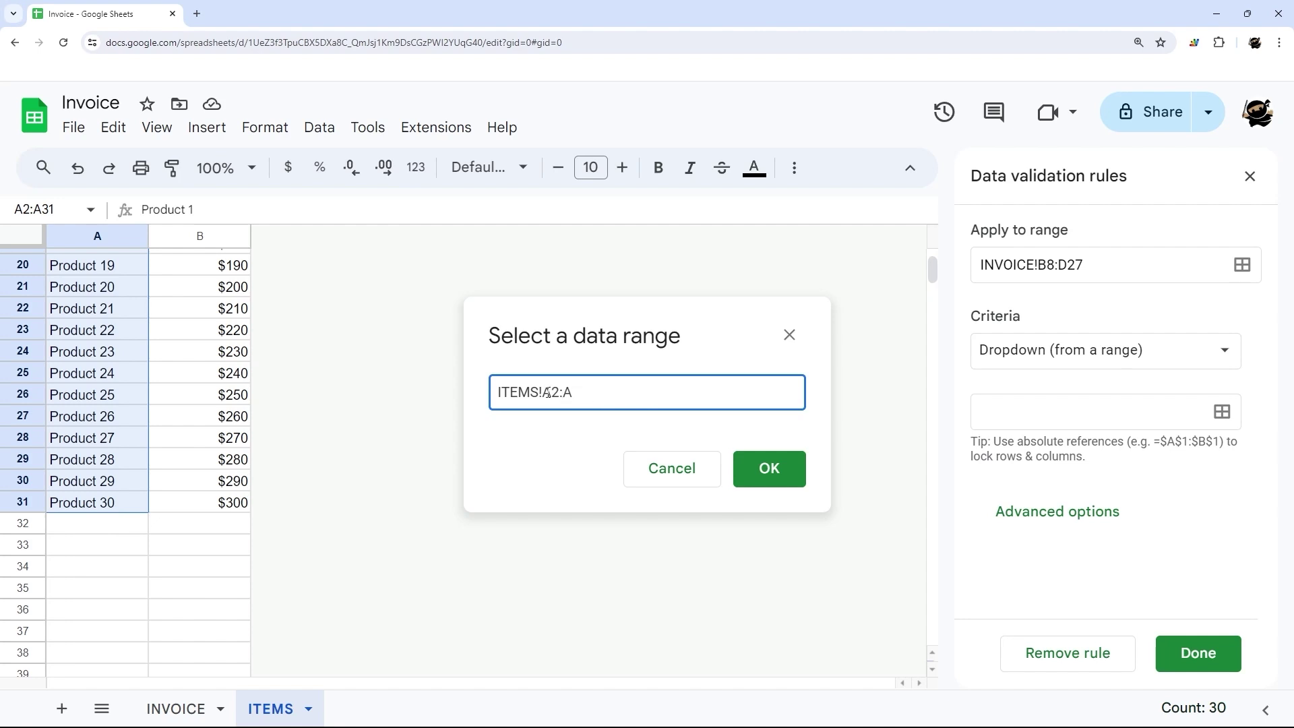
left_click_drag(543, 391, 559, 392)
scroll(123, 350, "up", 6)
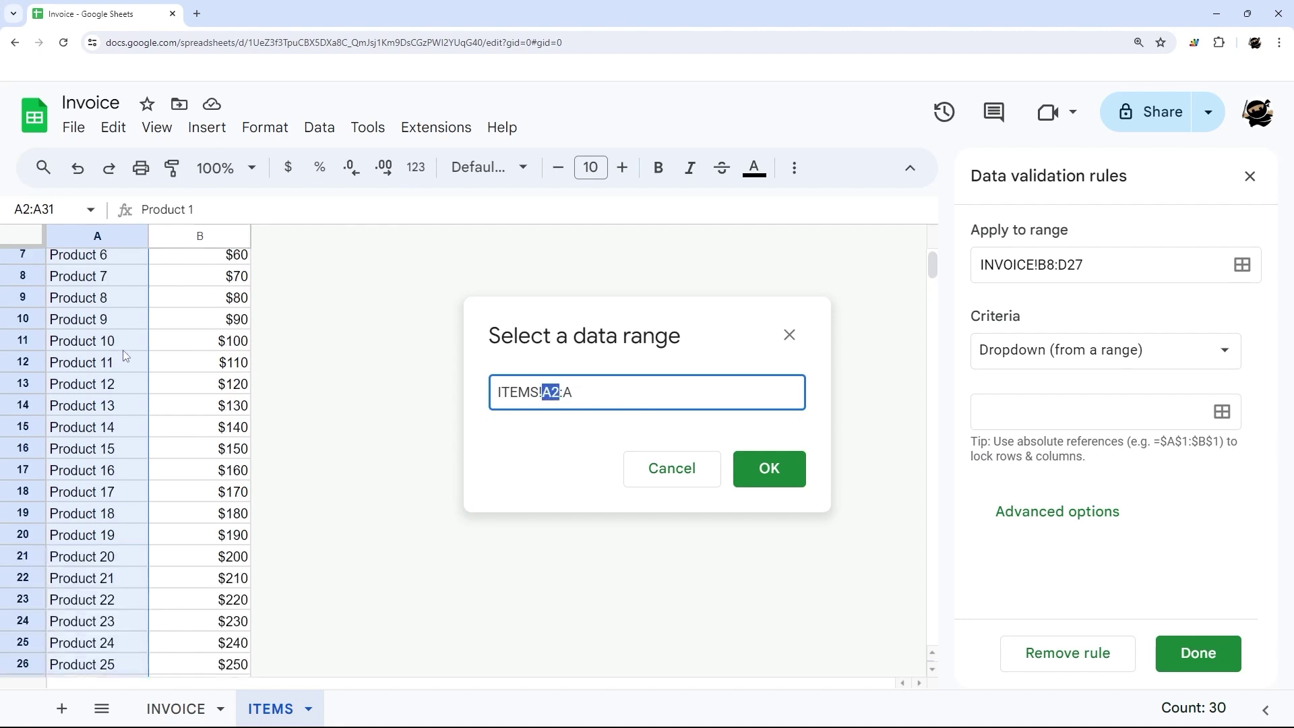
left_click(574, 392)
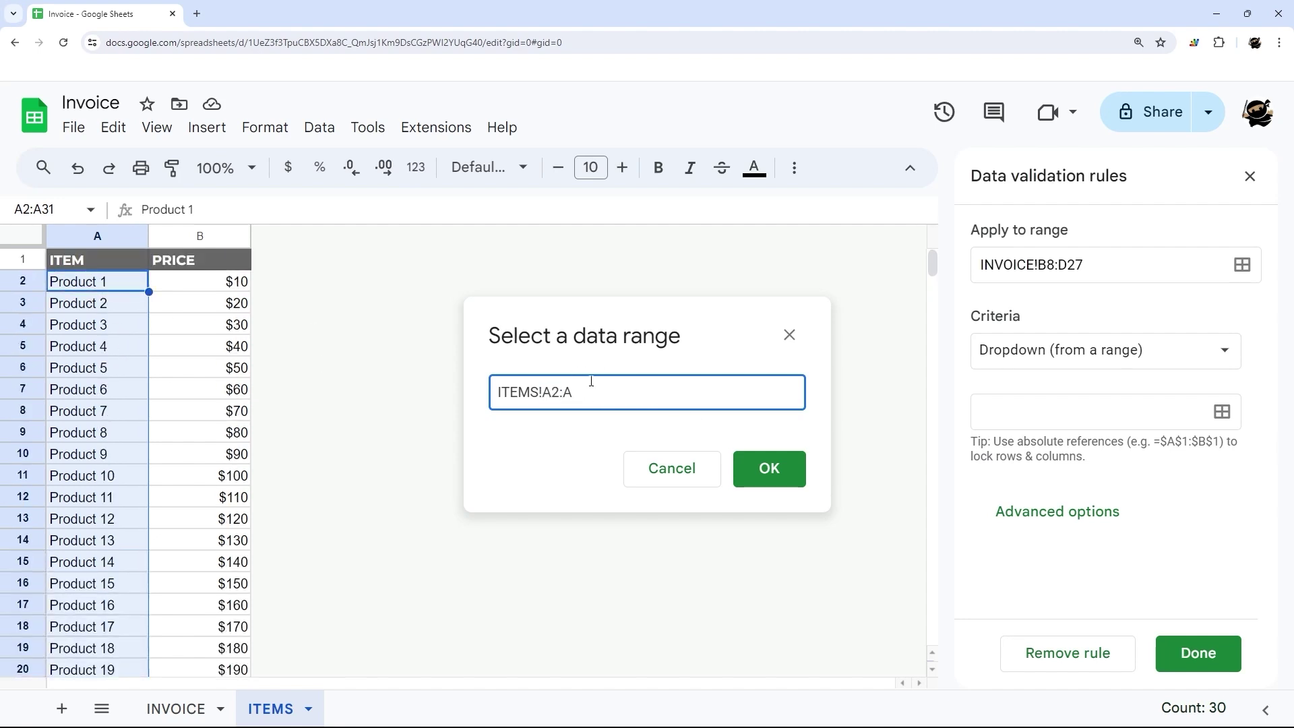
left_click(768, 470)
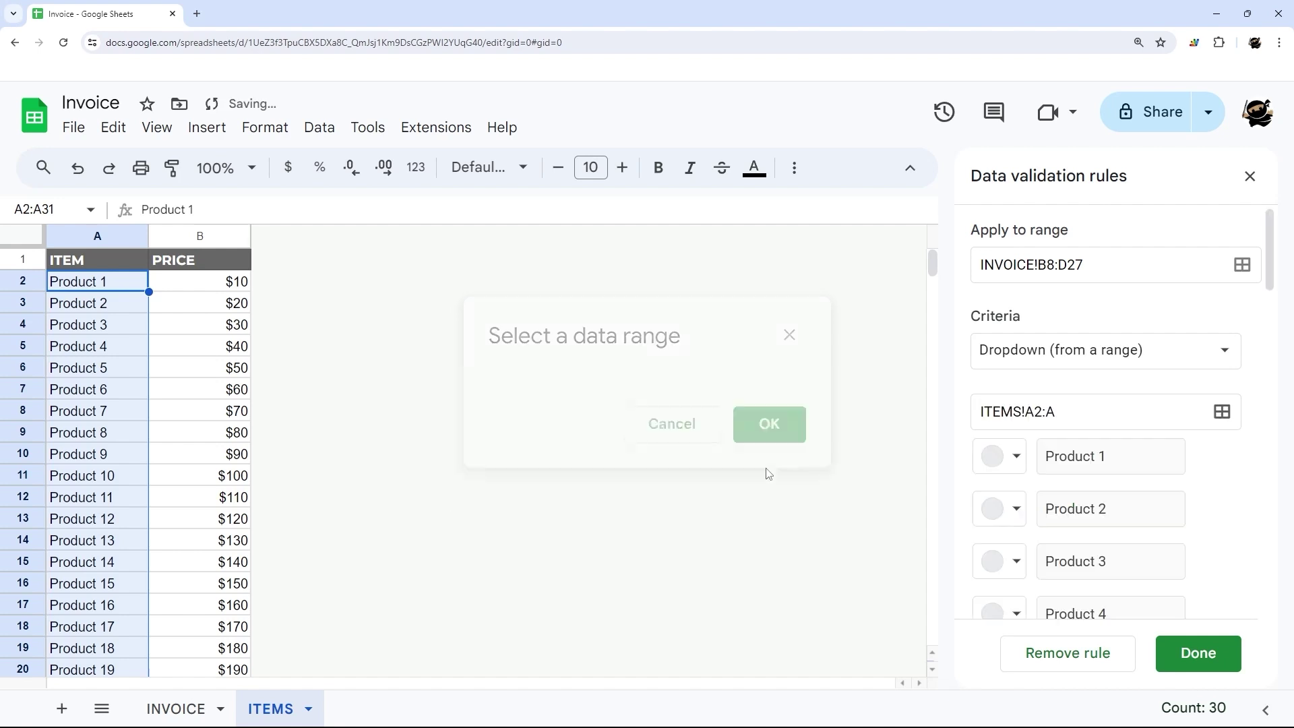
Set the item dropdowns' display style to Arrow after trying Plain text, and finish the validation rule.
scroll(1184, 448, "down", 7)
scroll(1187, 445, "down", 15)
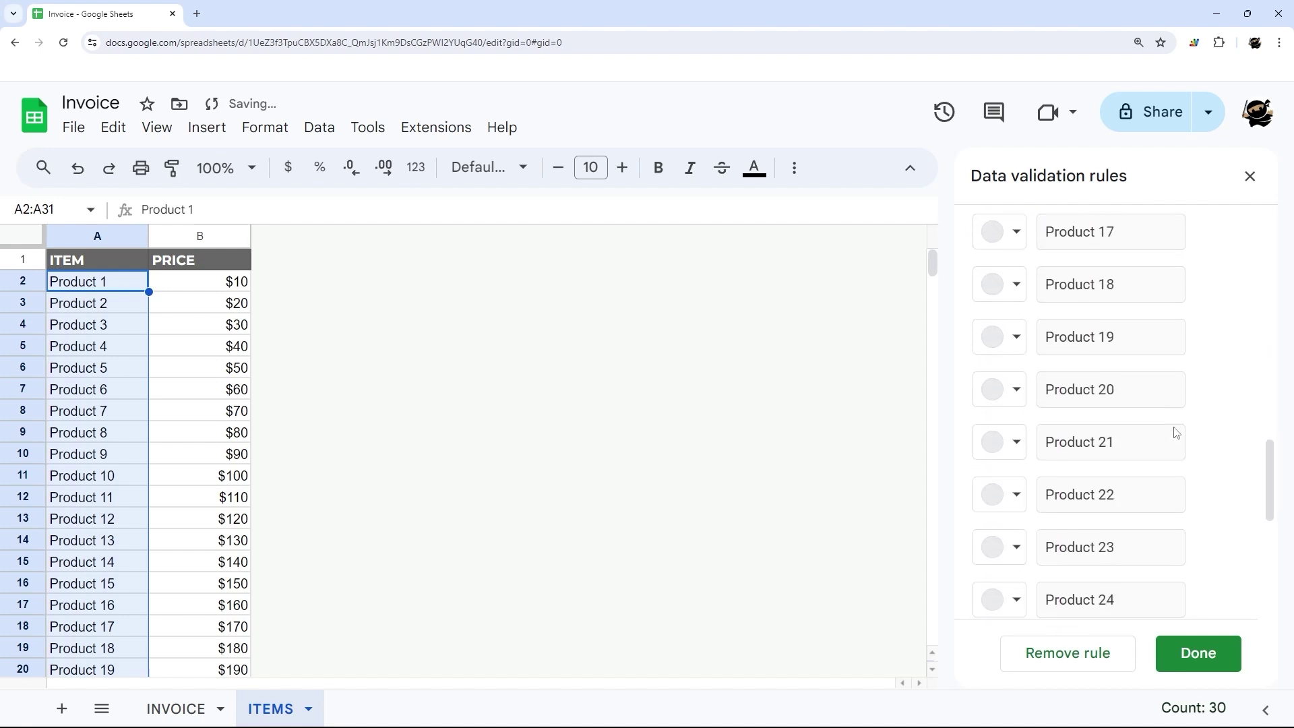
left_click(1070, 596)
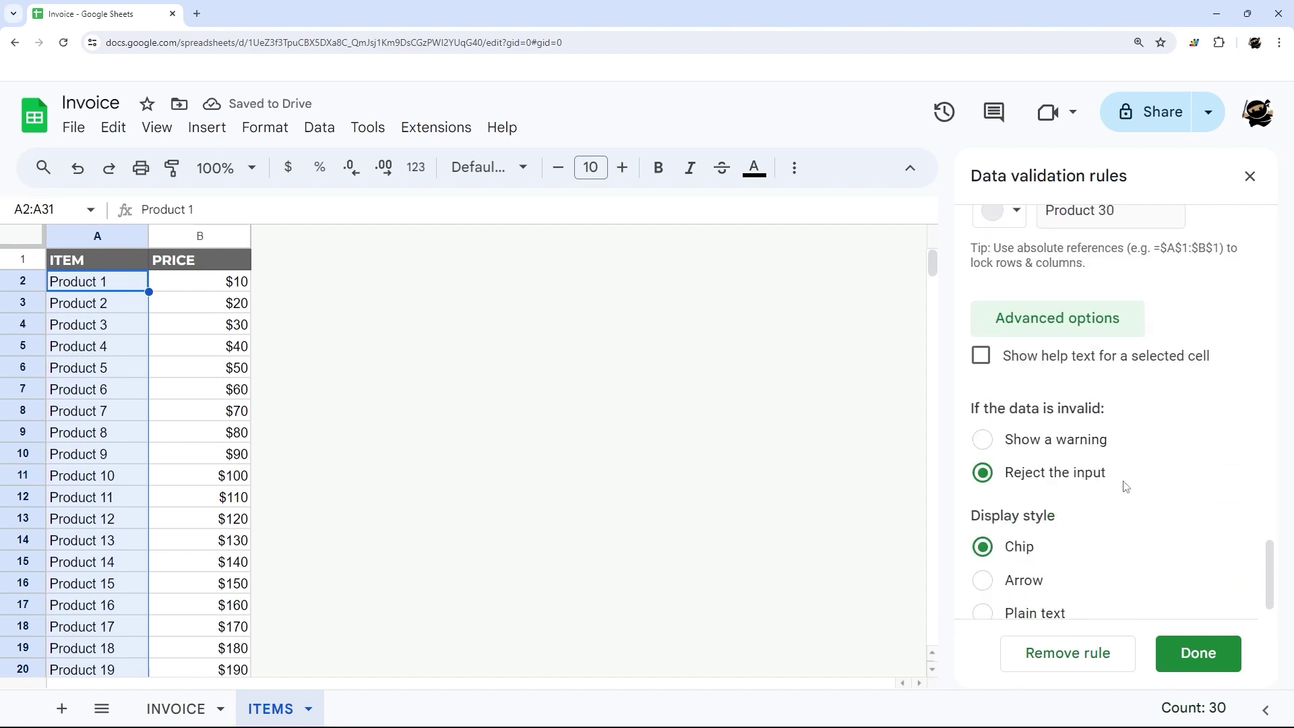
left_click(160, 716)
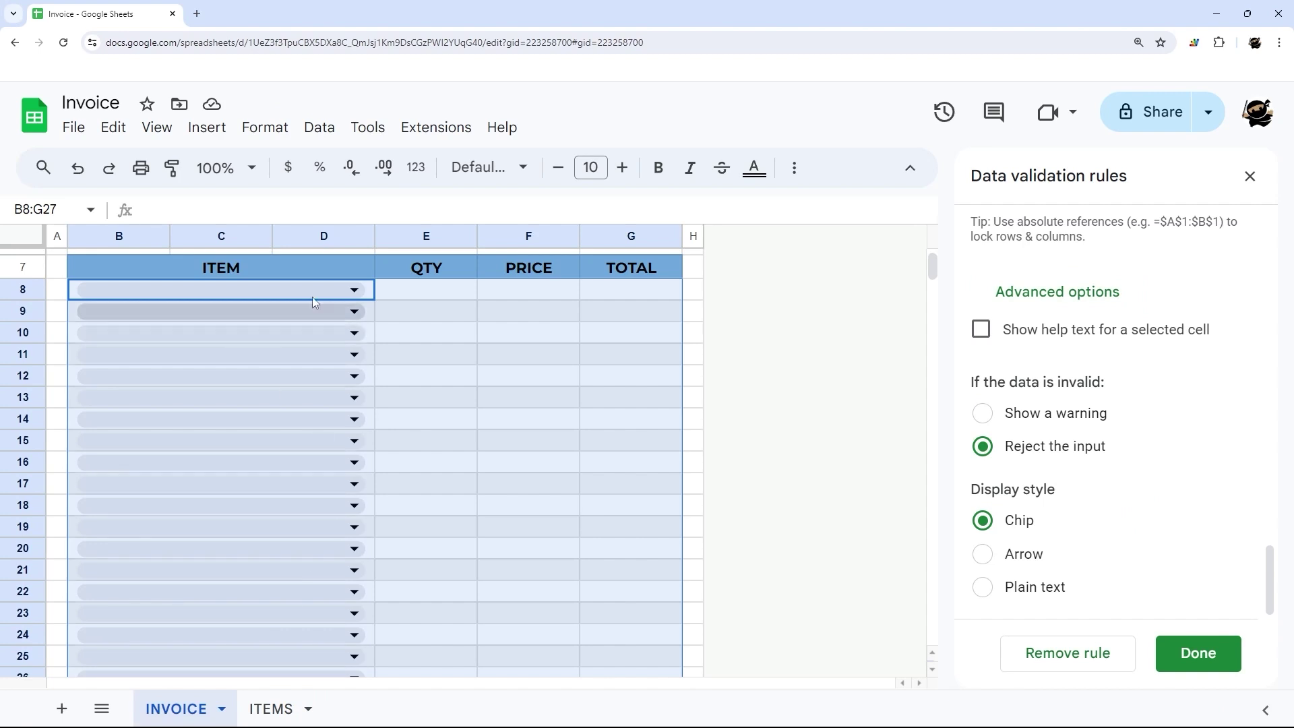
left_click(1029, 559)
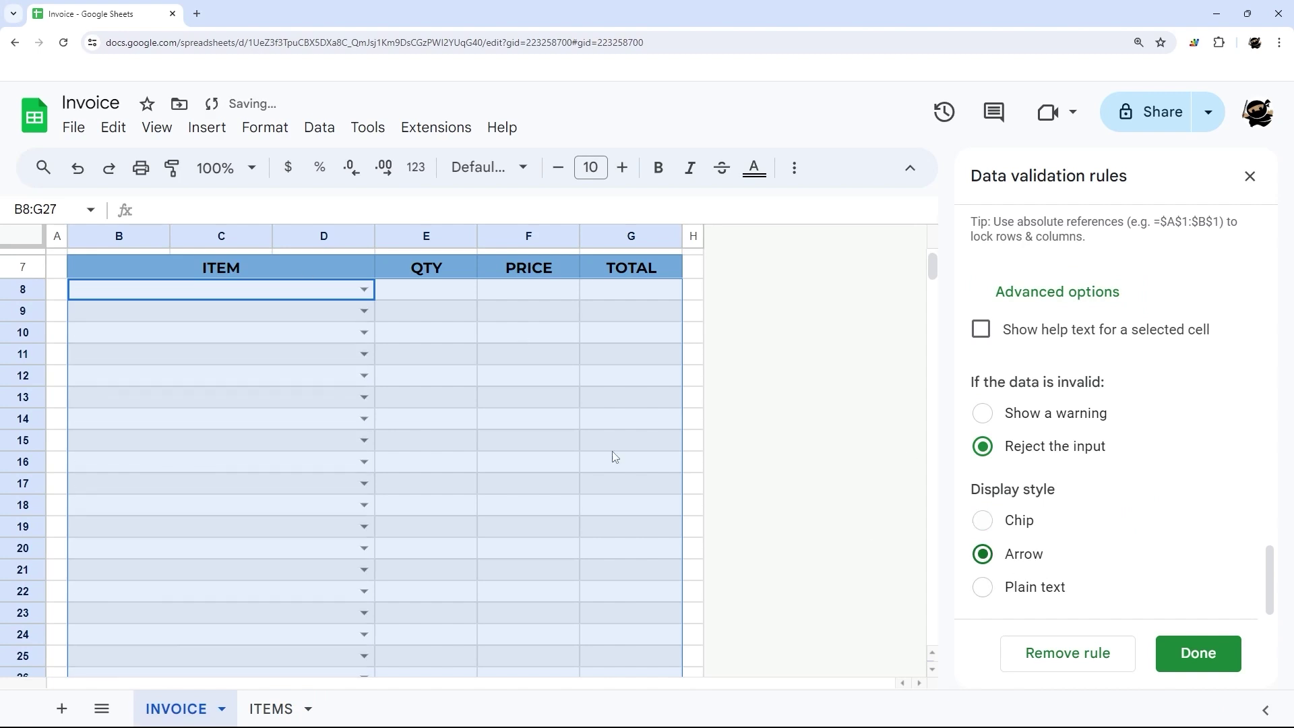
left_click(1029, 593)
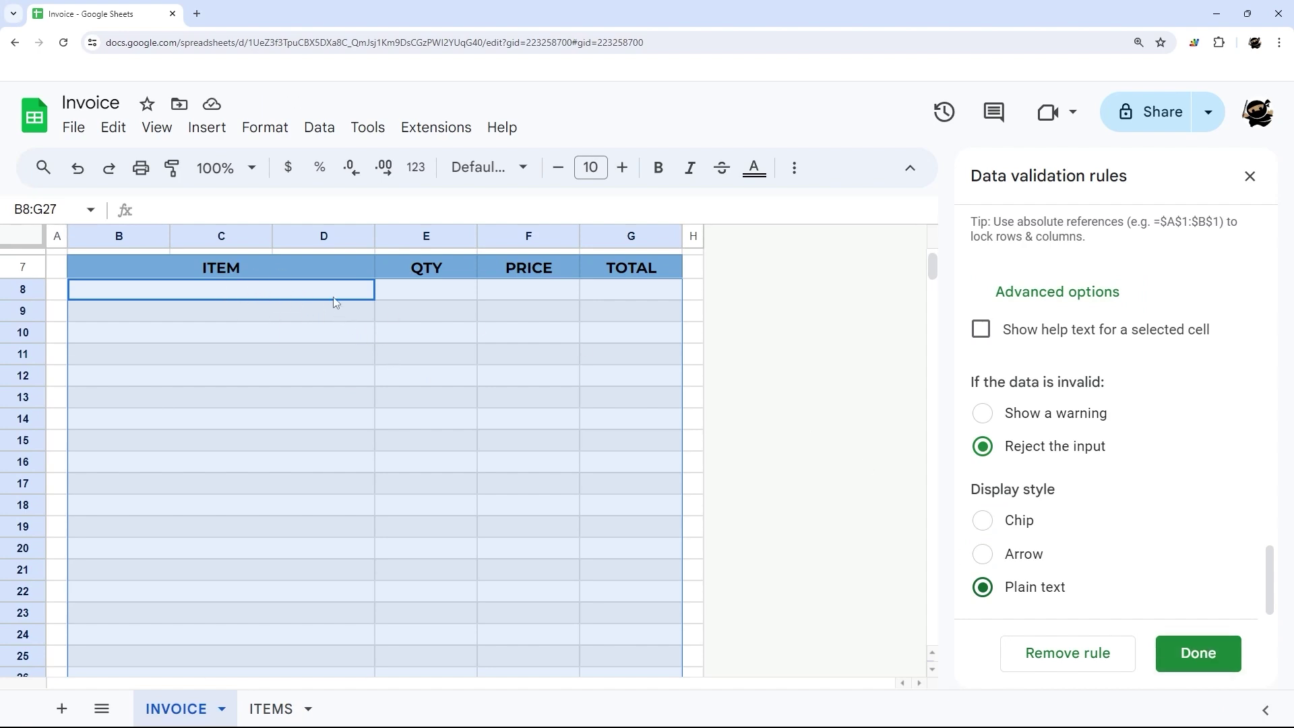
left_click(1016, 555)
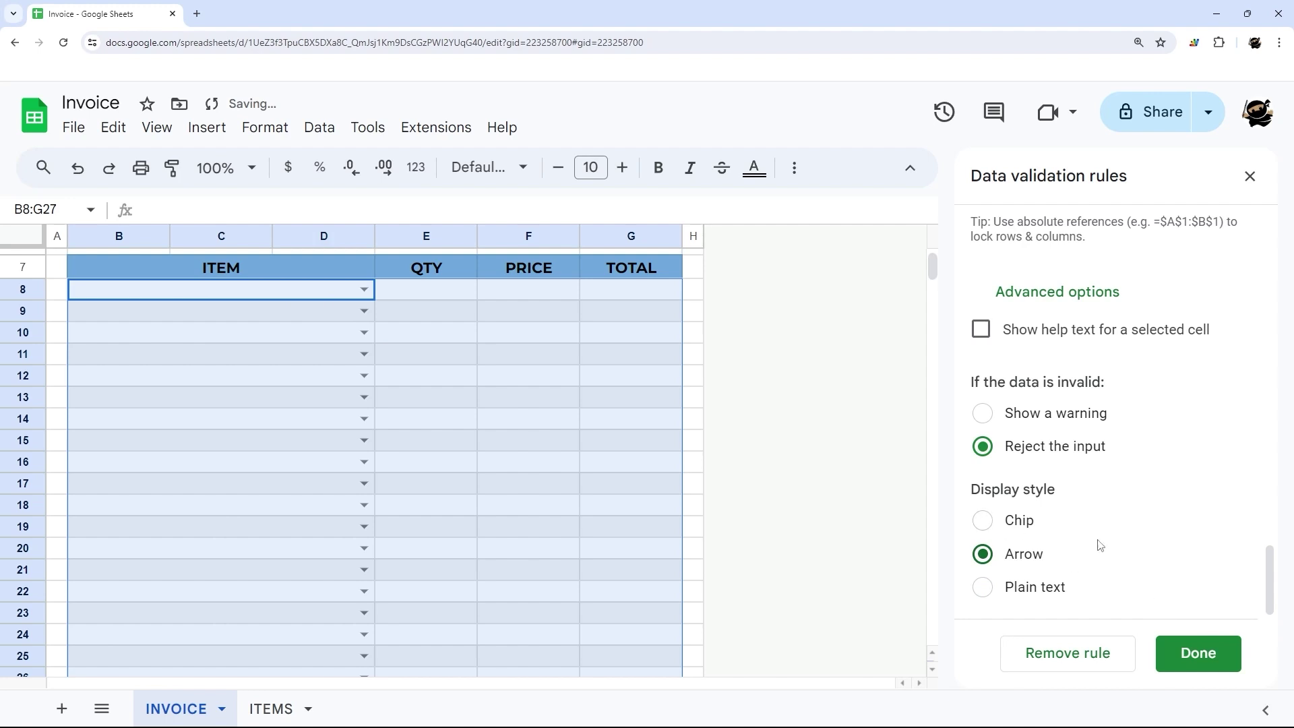
left_click(1206, 653)
left_click(1250, 176)
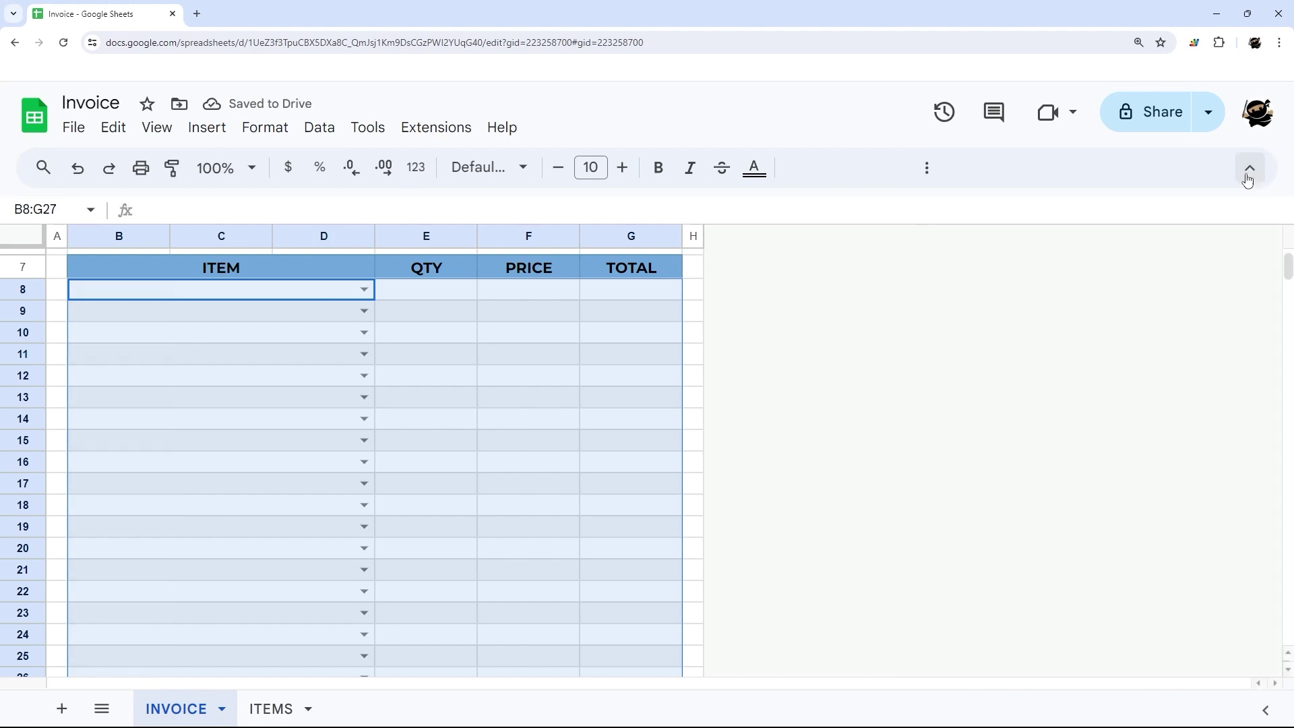
Choose Product 1 in the first item row and enter a quantity of 10 in E8.
left_click(1004, 458)
scroll(620, 330, "up", 2)
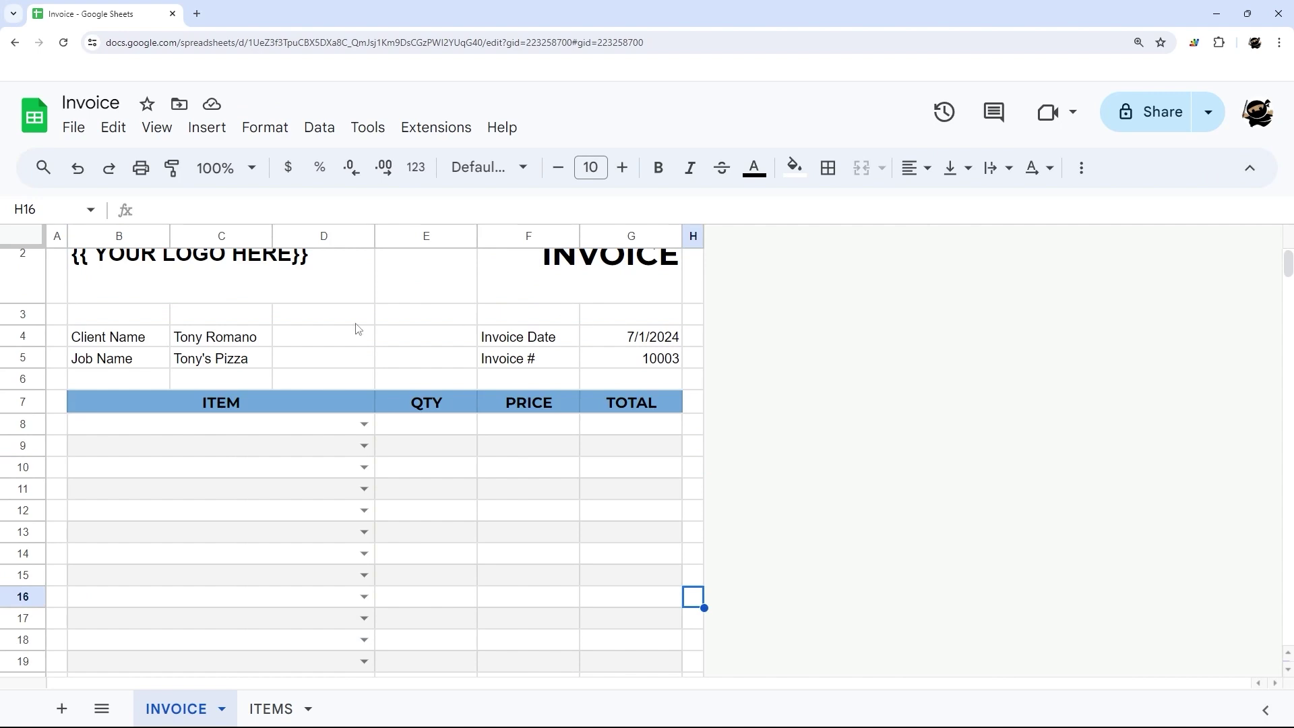
left_click(364, 424)
left_click(133, 457)
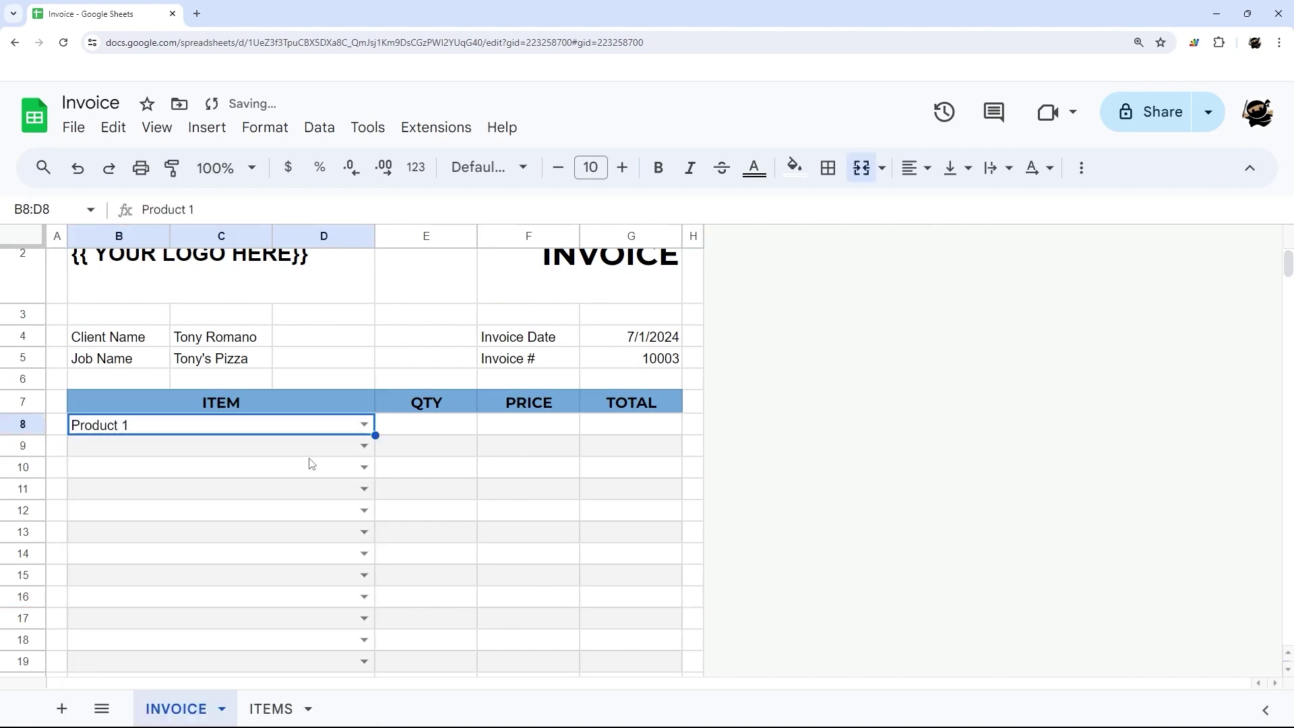
left_click(427, 425)
type("10")
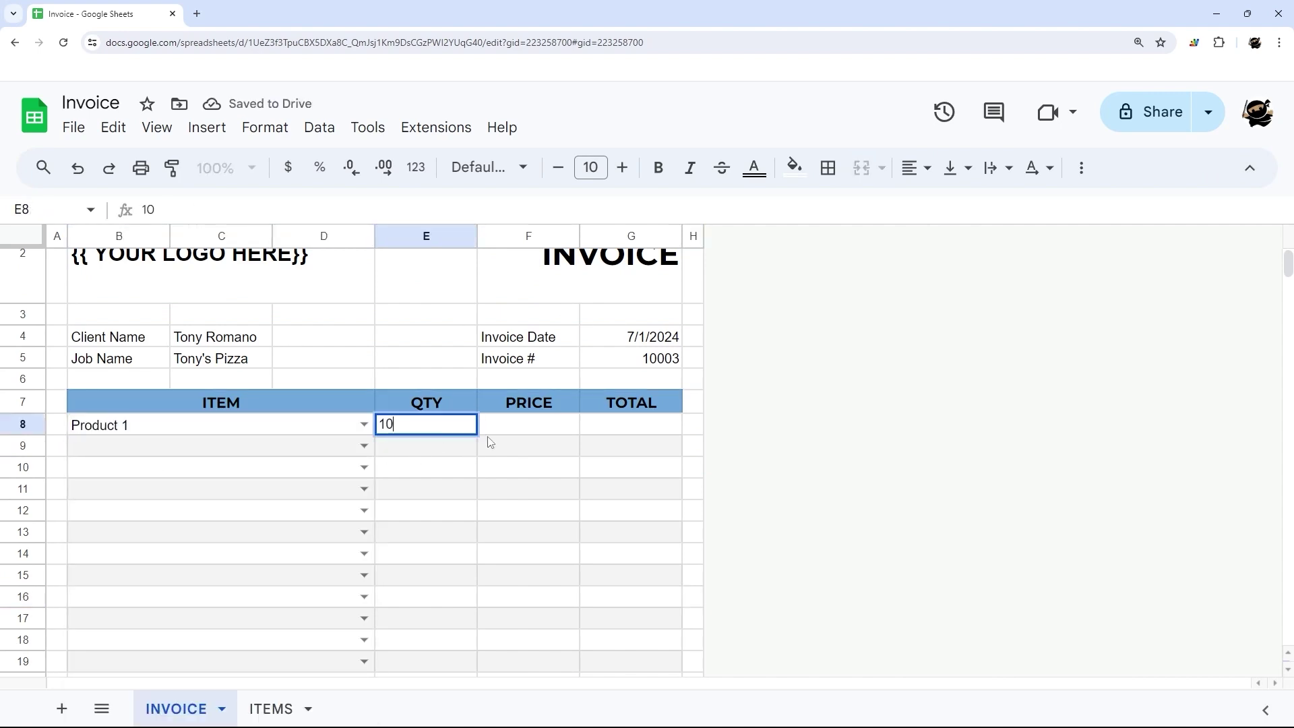
key("Return")
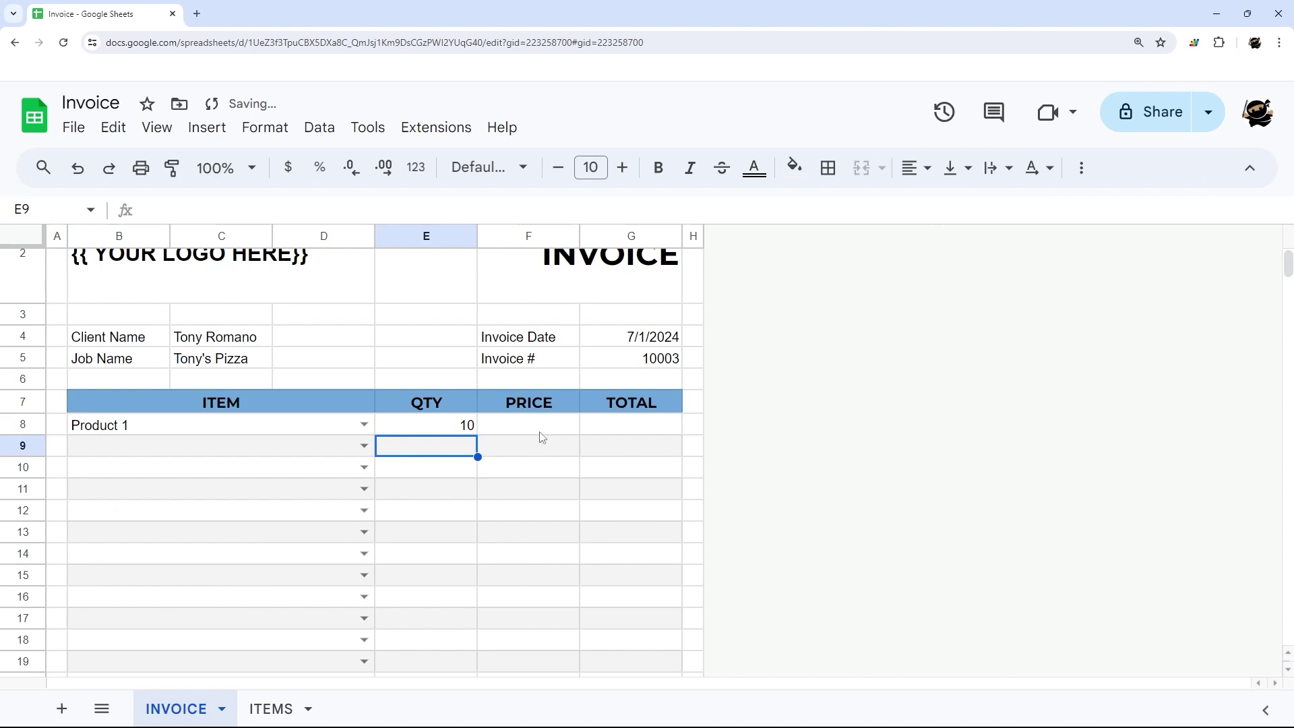
Enter =vlookup(B8,ITEMS!A:B,2,false) in F8 to look up the first item's price.
left_click(517, 428)
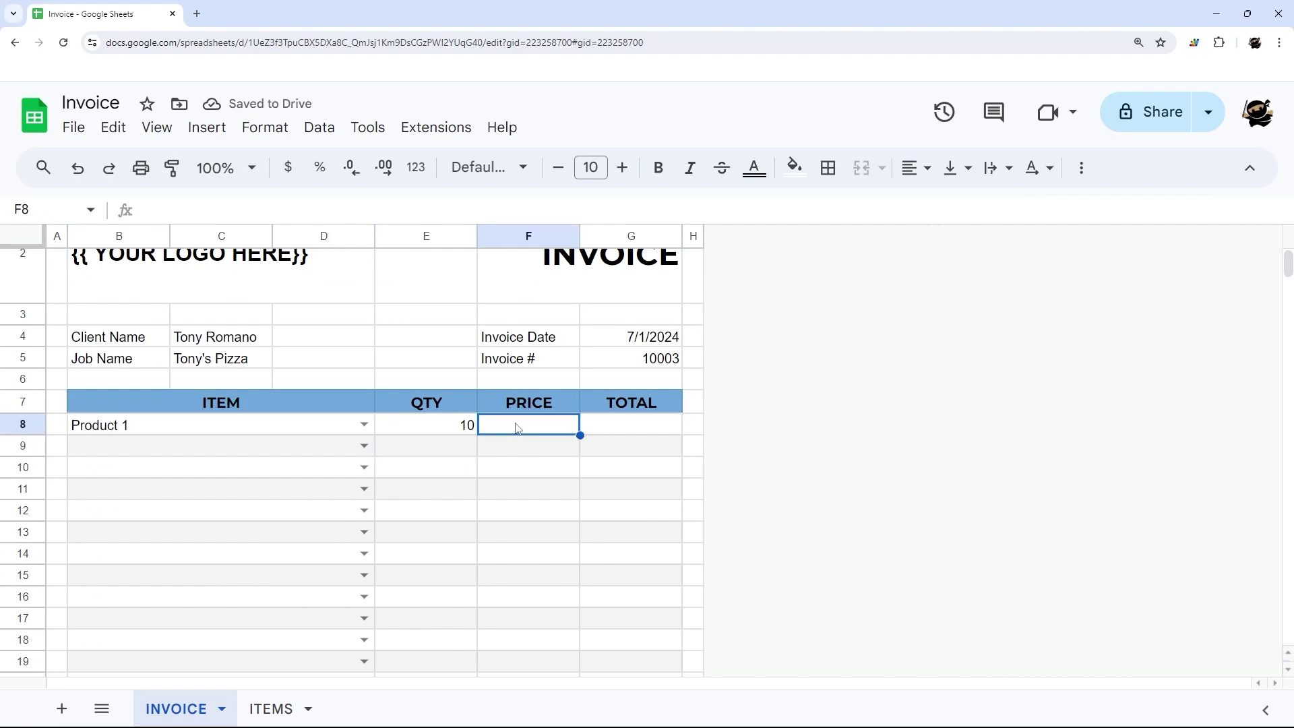
type("=vlookup")
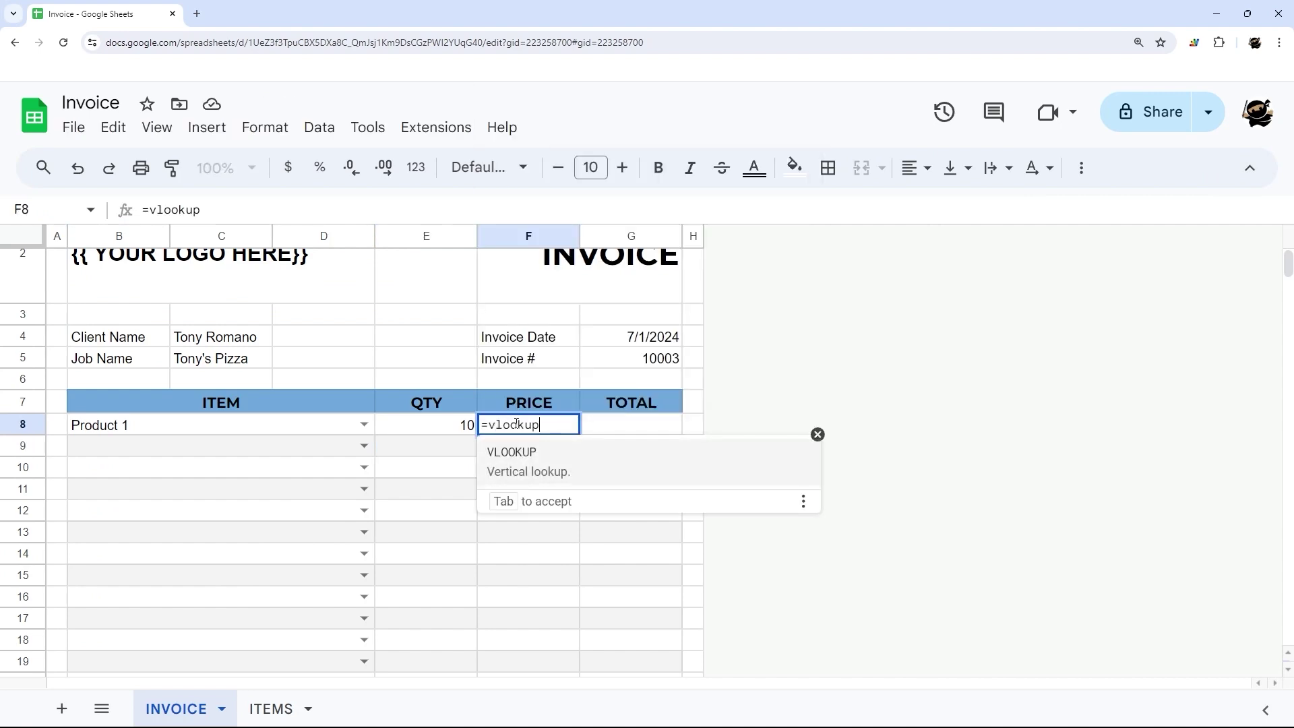
type("(")
left_click(166, 427)
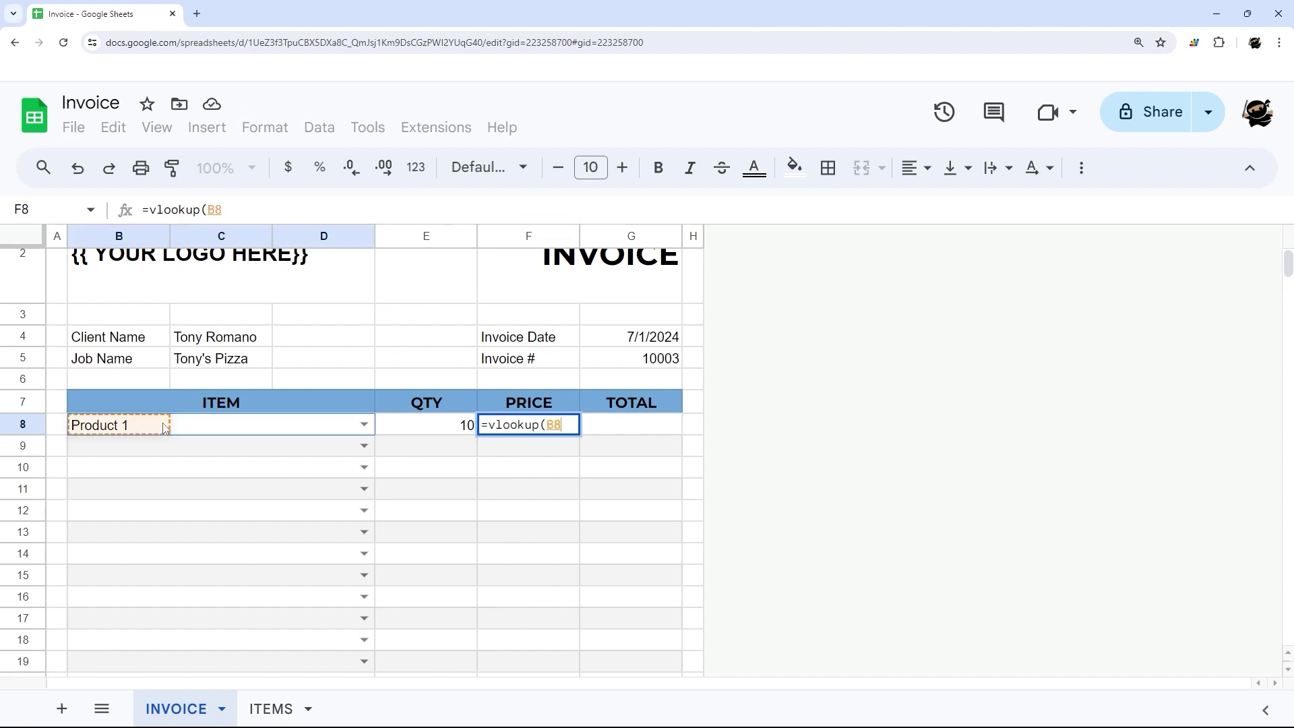
type(",")
left_click(270, 709)
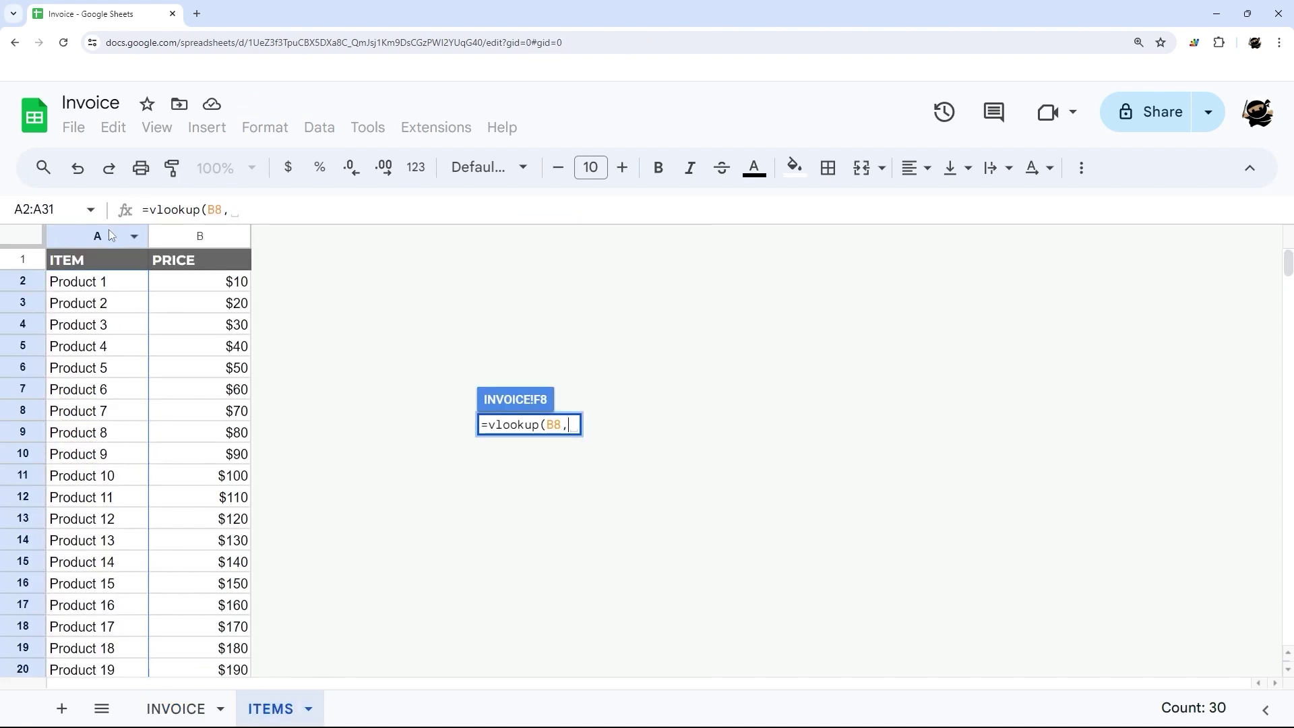
left_click_drag(109, 232, 216, 242)
type(",2,fa")
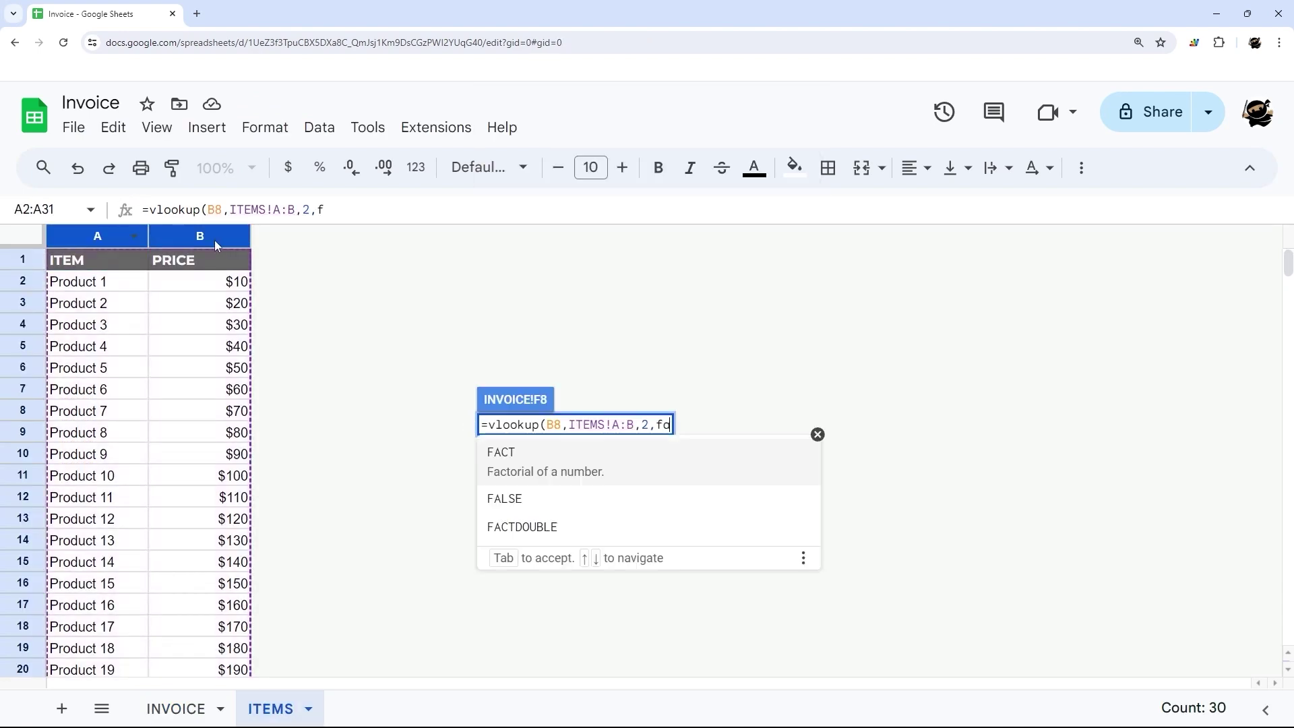
type("lse)")
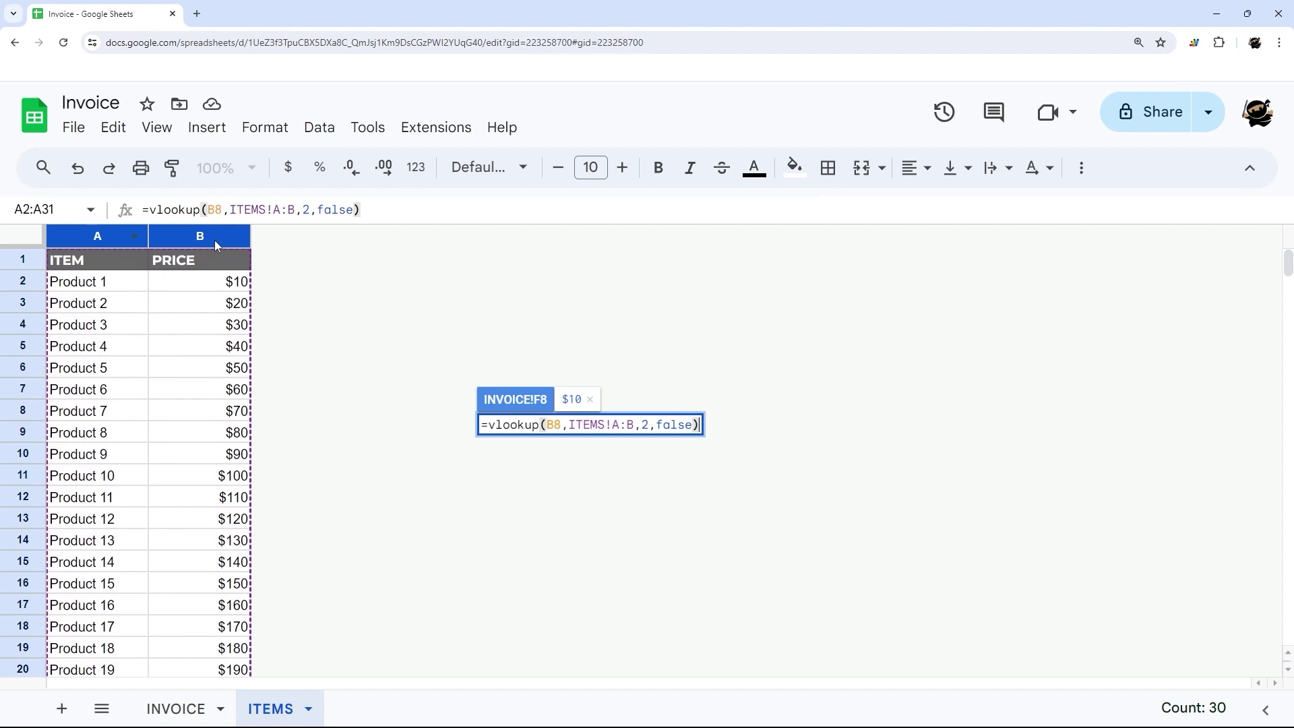
key("Return")
Try copying the price formula from F8 into F9 and clear the copy.
left_click(548, 428)
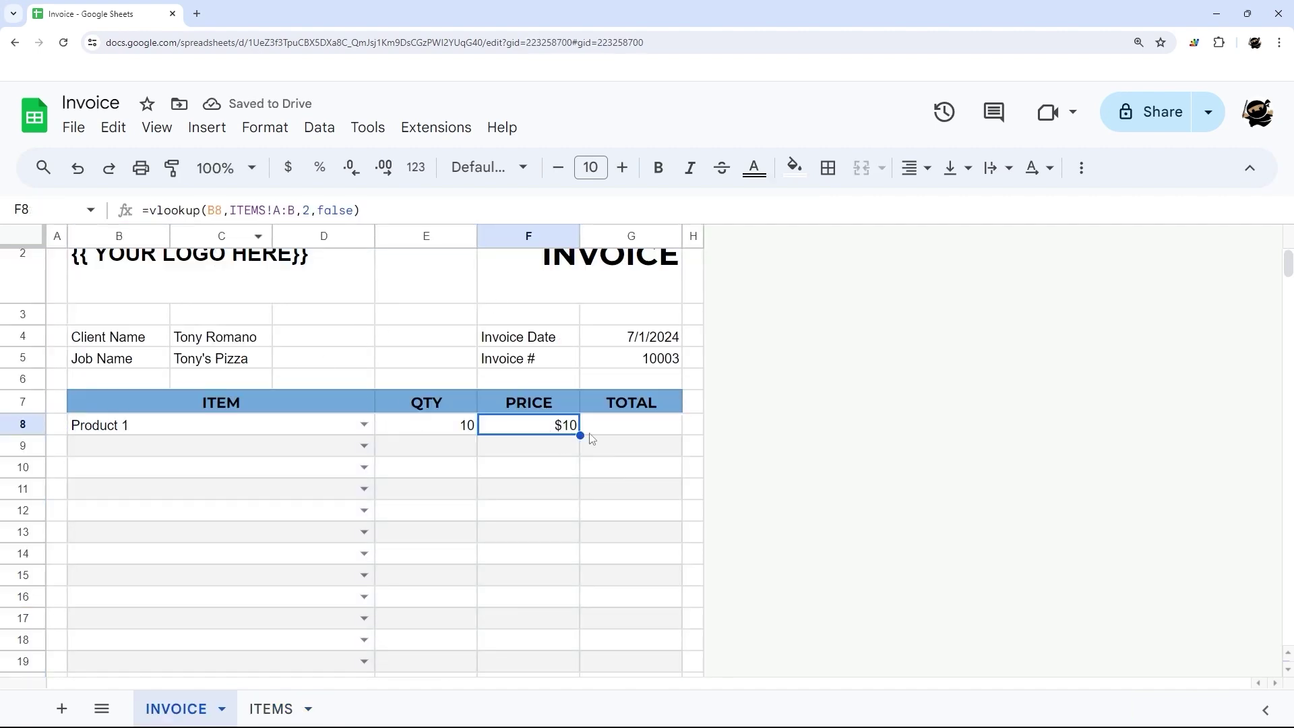
left_click_drag(581, 435, 541, 452)
left_click(542, 452)
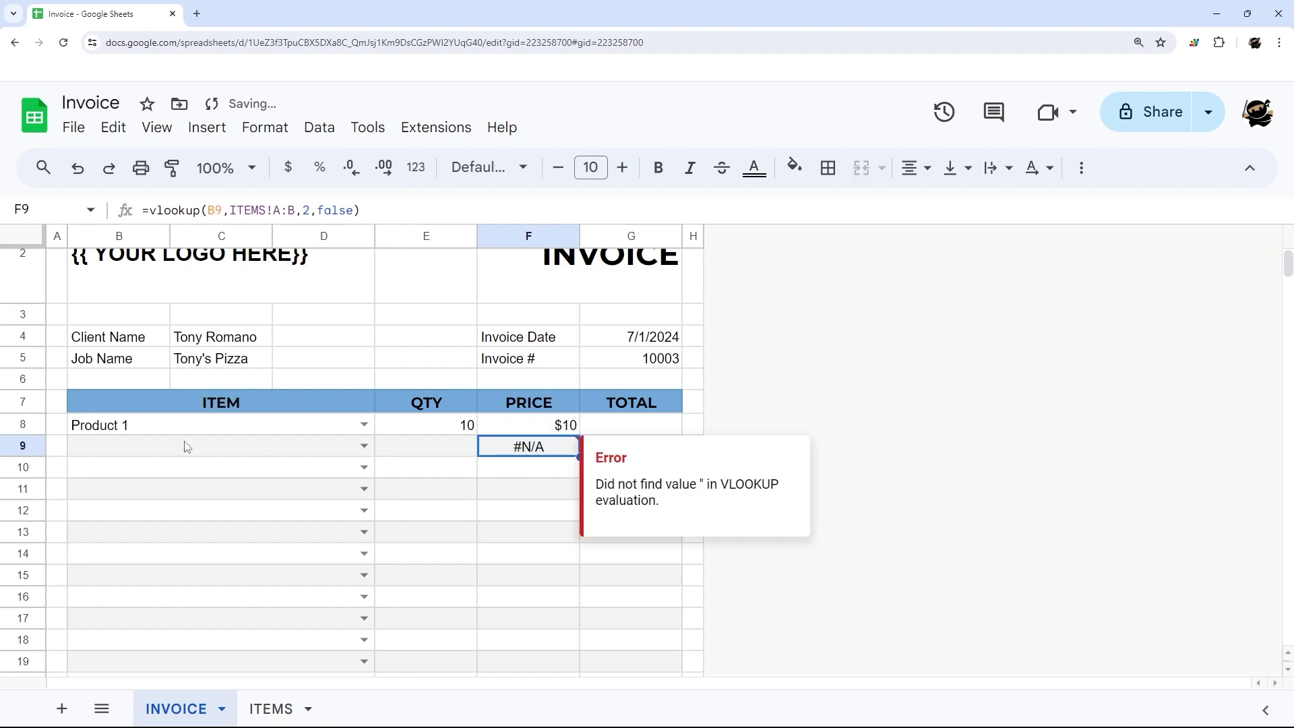
key("Delete")
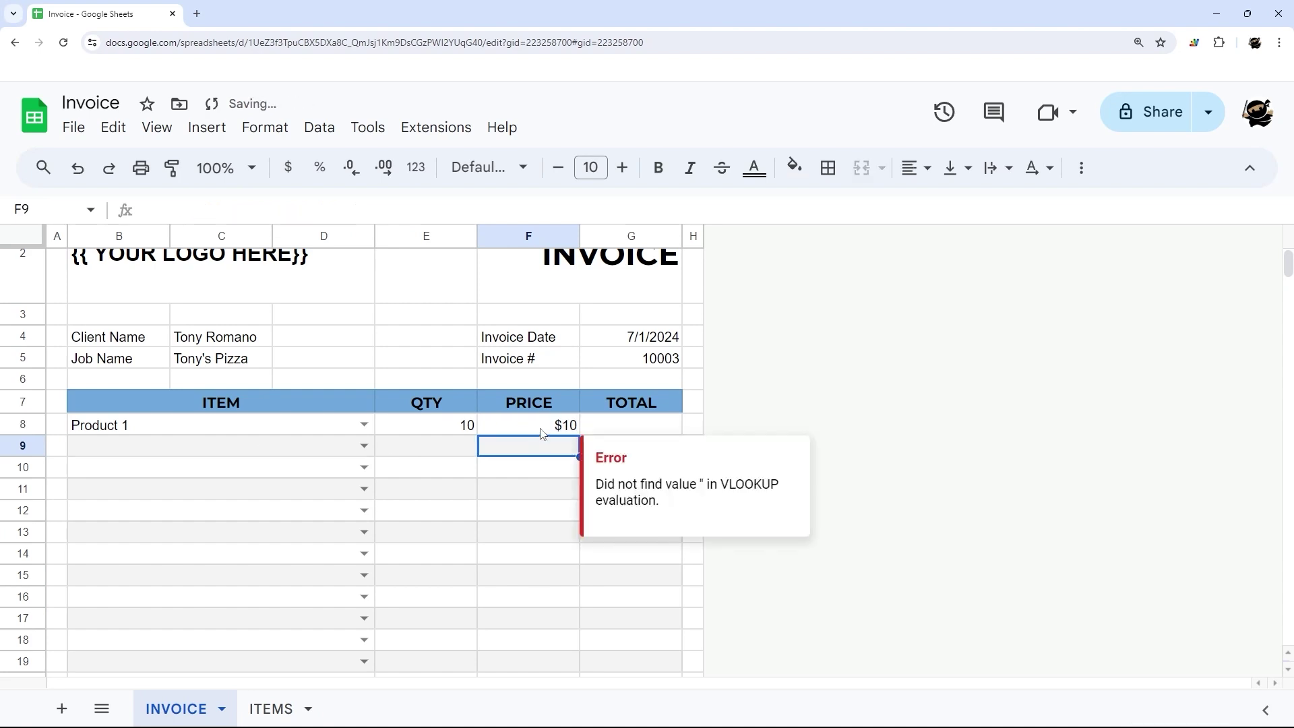
Wrap F8's lookup in a blank-item check so it reads =IF(B8="",,vlookup(B8,ITEMS!A:B,2,false)).
left_click(543, 432)
left_click(149, 207)
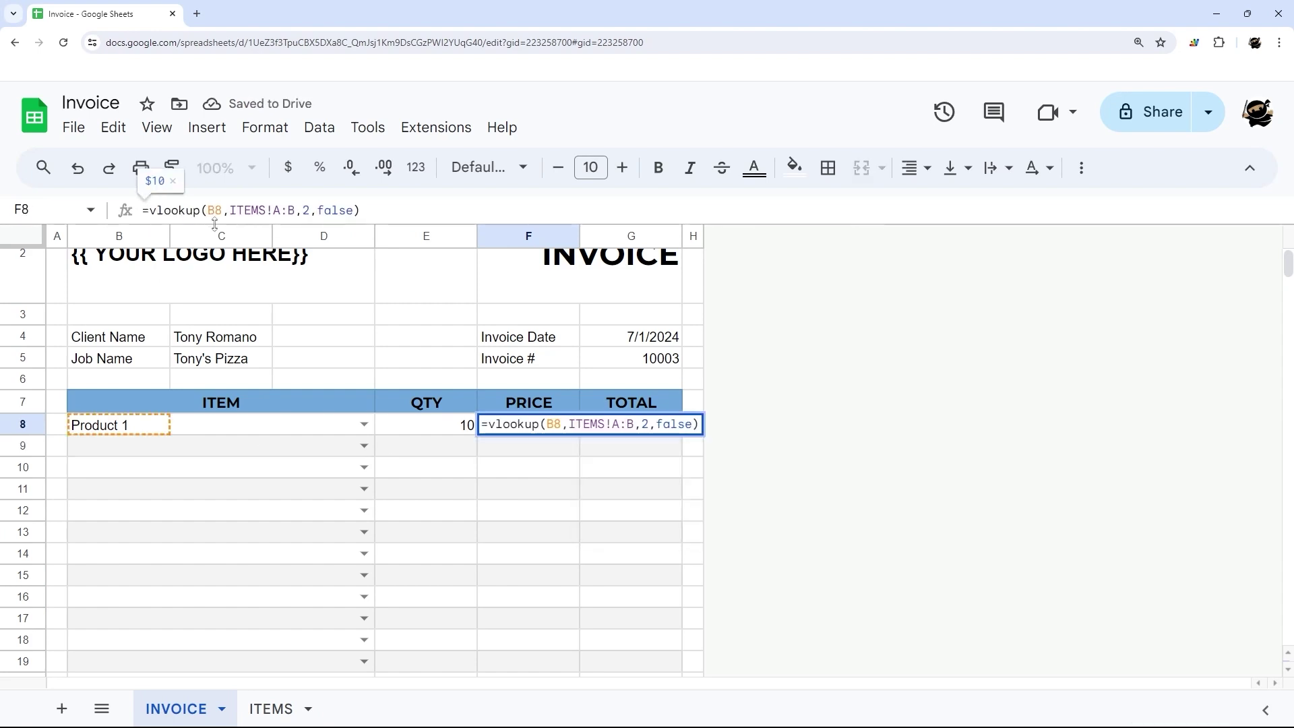
type("IF(")
type("B8=\"\"")
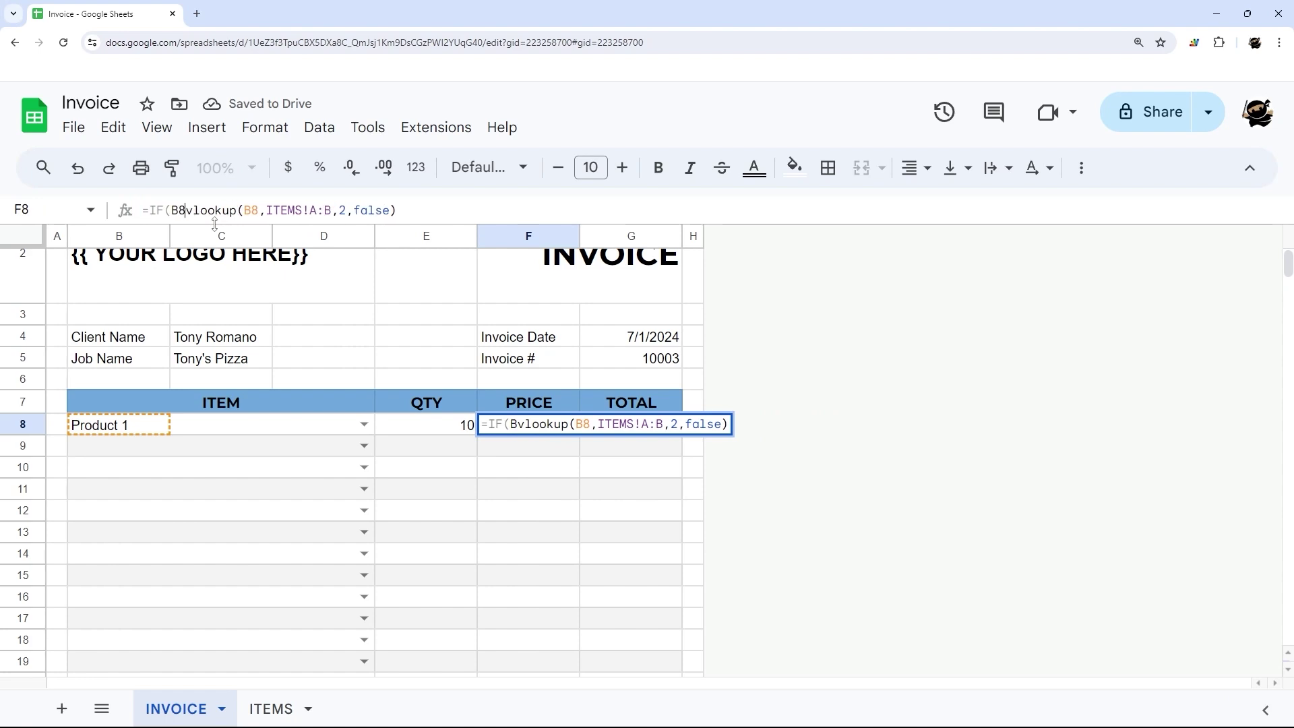
type(",,")
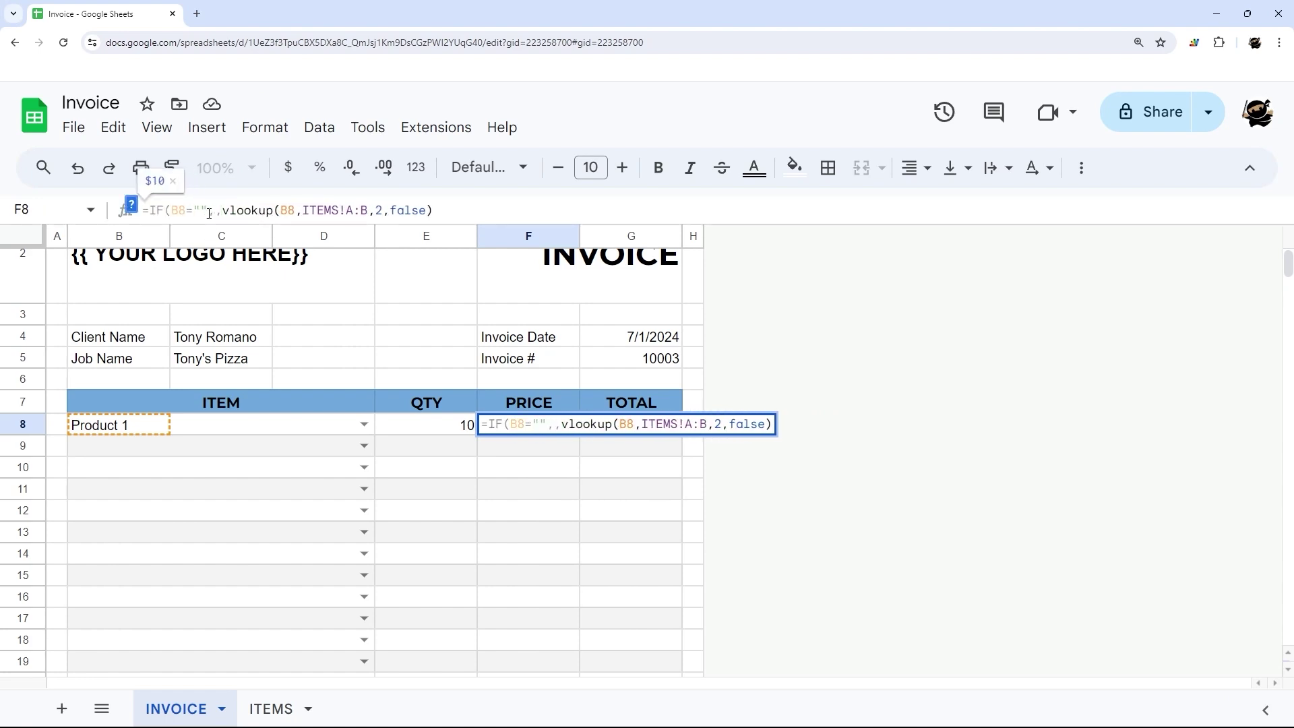
left_click_drag(171, 210, 209, 210)
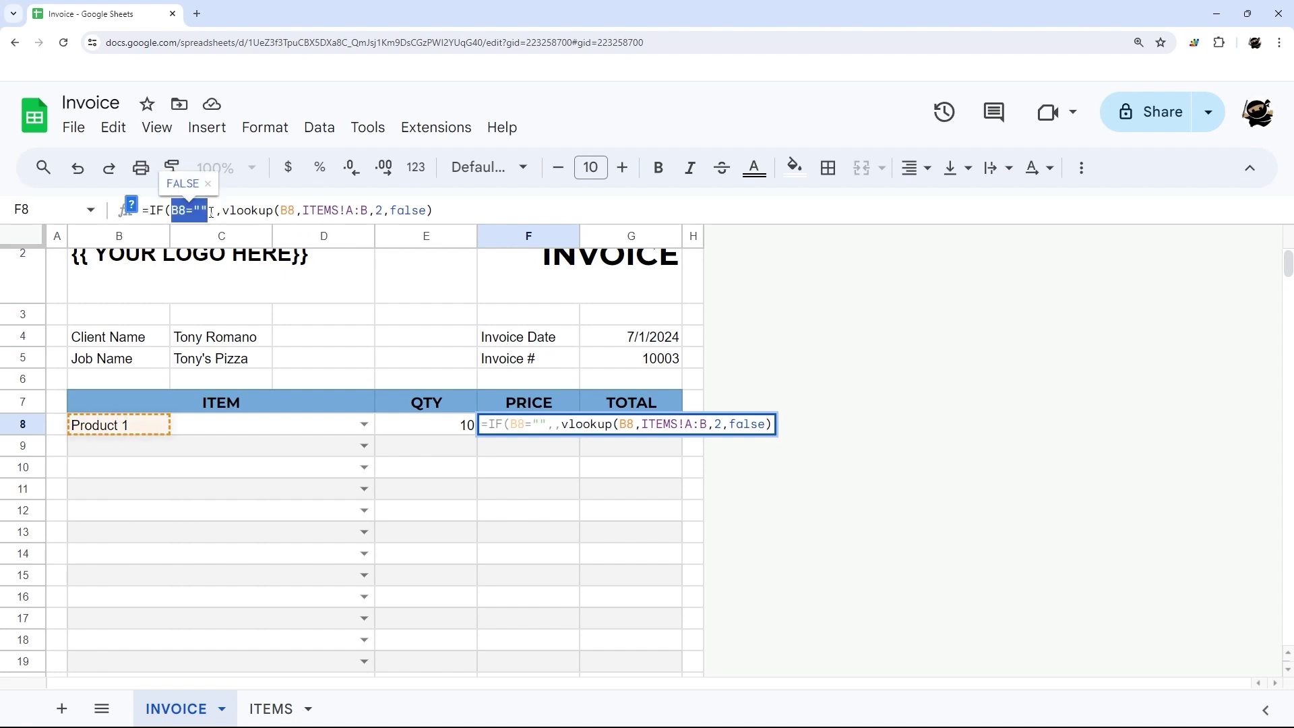
left_click(213, 211)
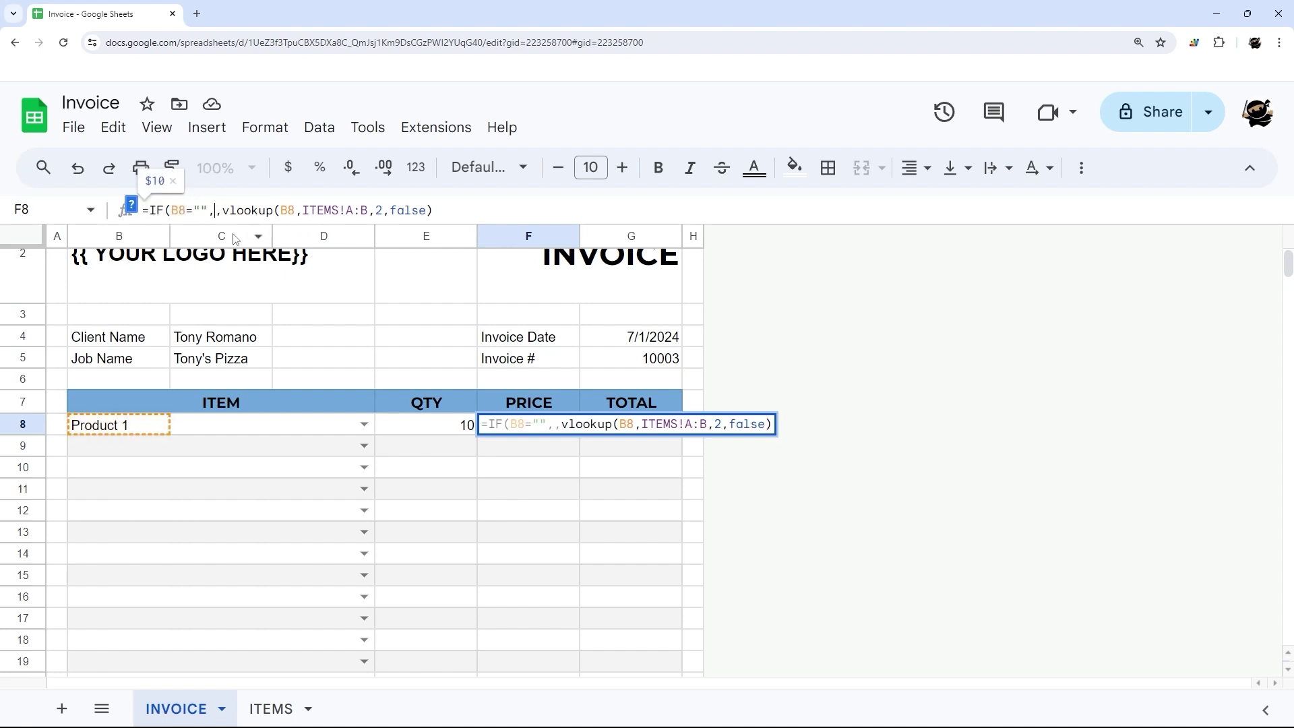
type("\"\"")
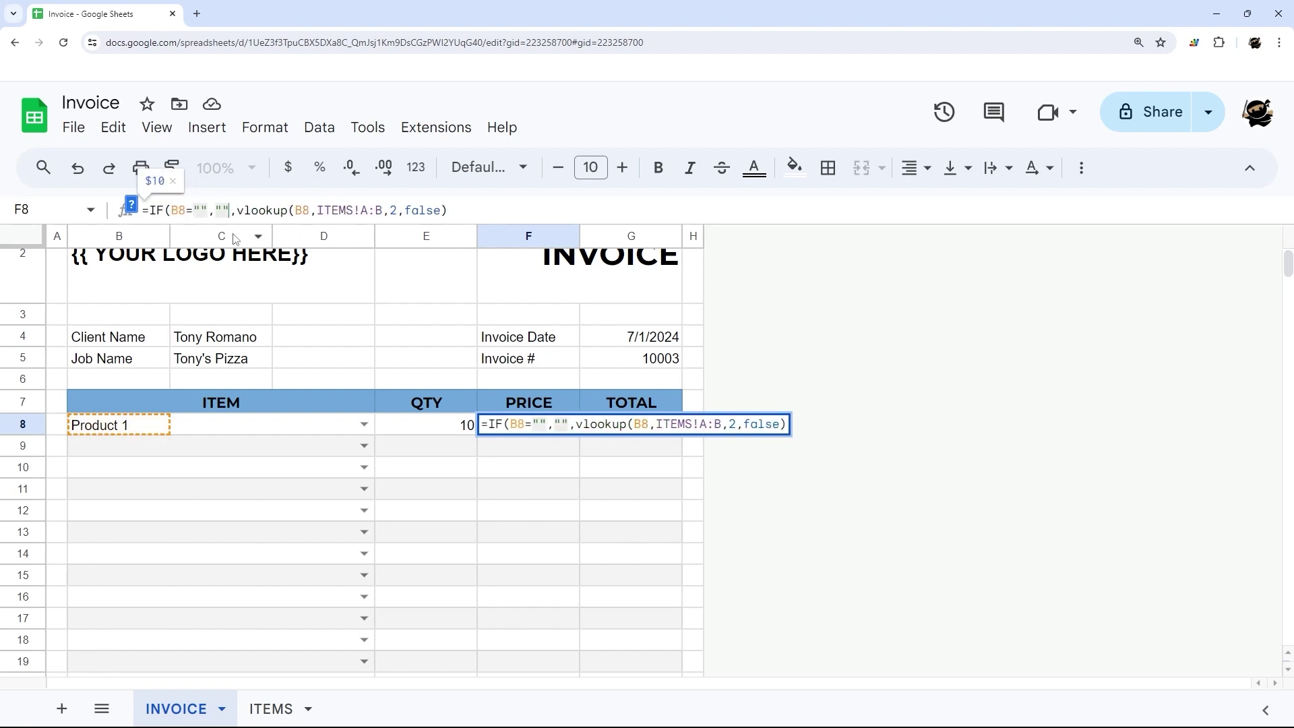
key("BackSpace")
key("BackSpace")
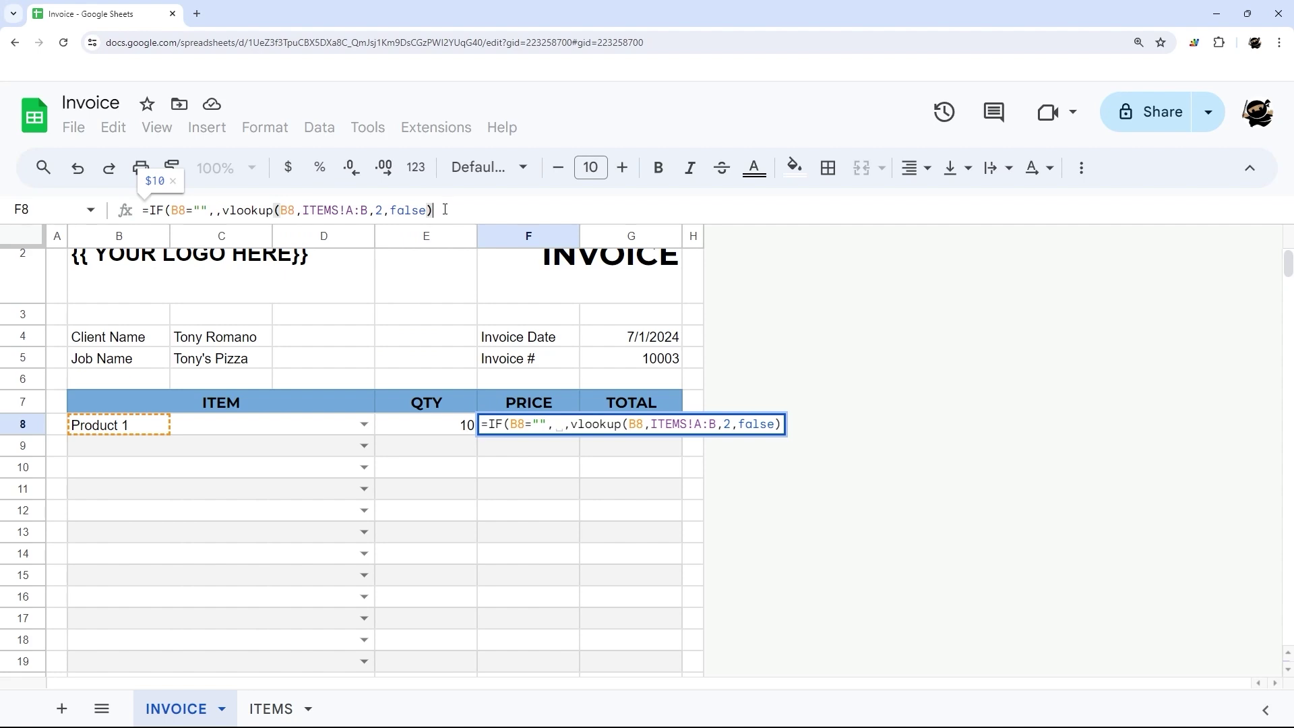
key("Return")
Fill the price formula from F8 down through F27 and check the filled column.
key("Up")
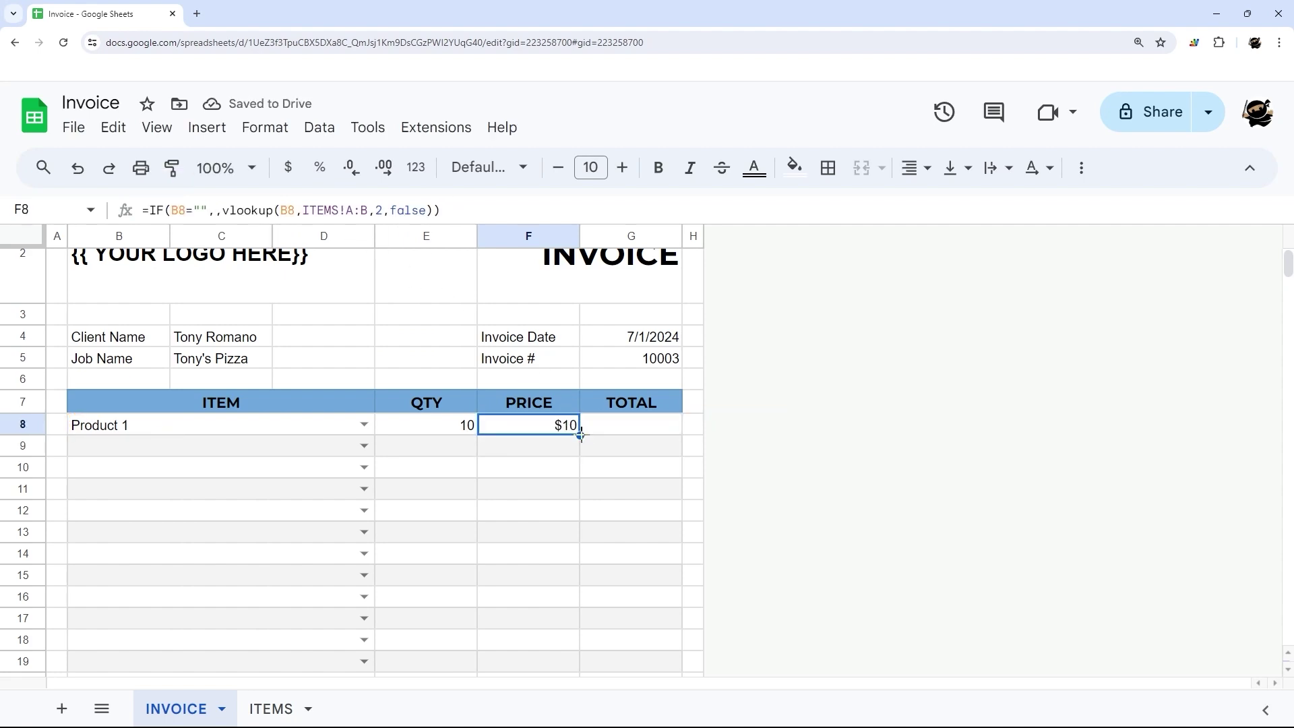
left_click_drag(580, 434, 558, 566)
scroll(569, 470, "up", 5)
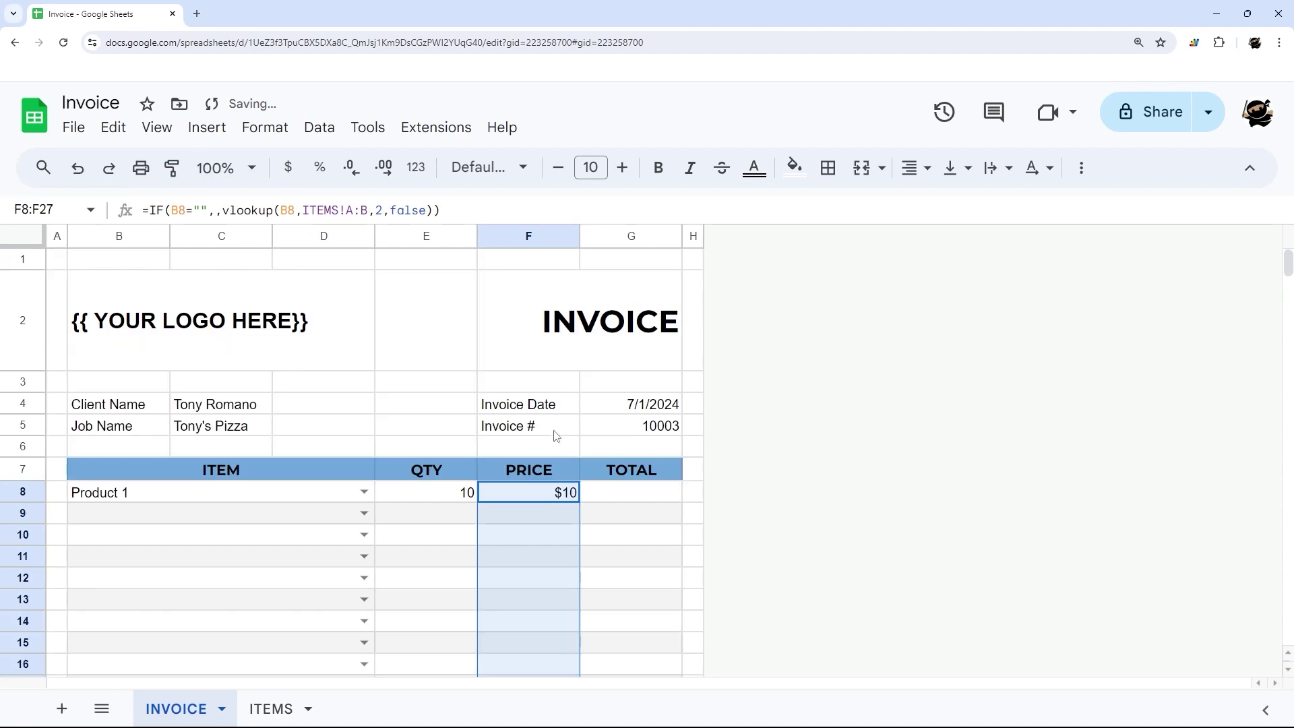
scroll(532, 543, "down", 5)
scroll(532, 544, "up", 4)
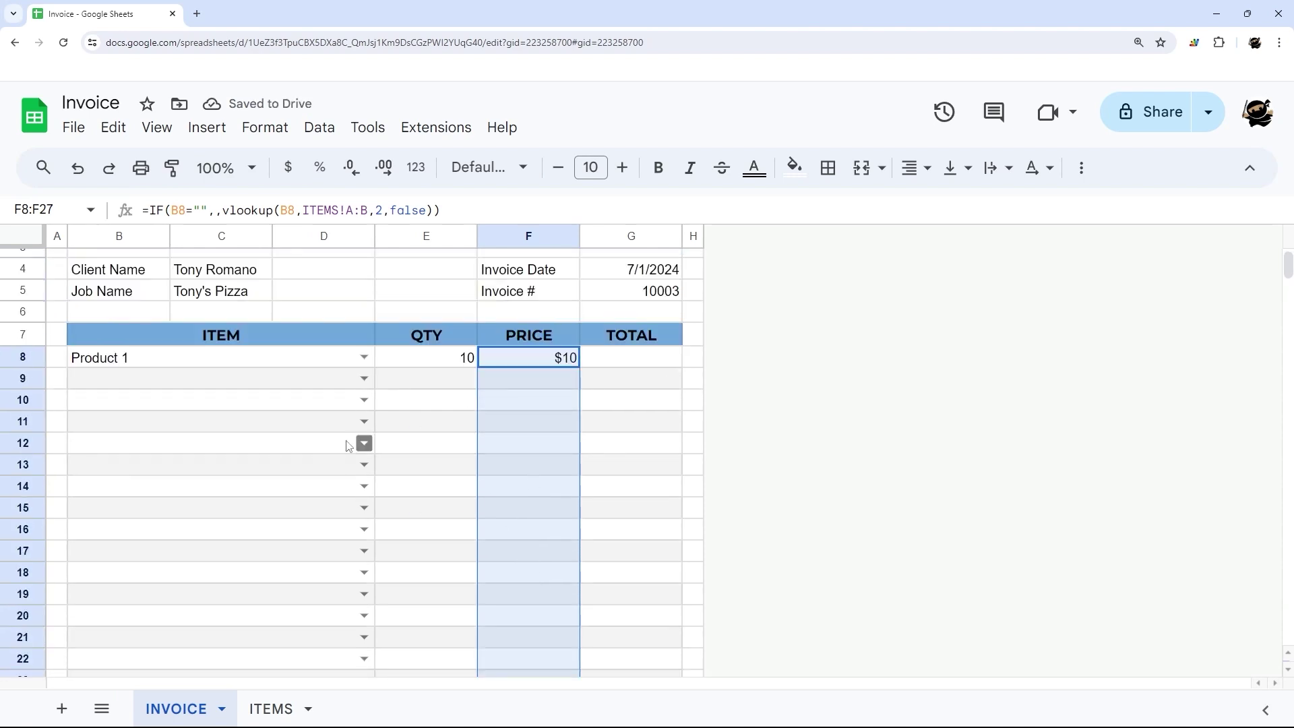
Test the price lookups by choosing Product 3 in row 9 and Product 5 in row 16, and clear both items.
left_click(364, 378)
left_click(101, 459)
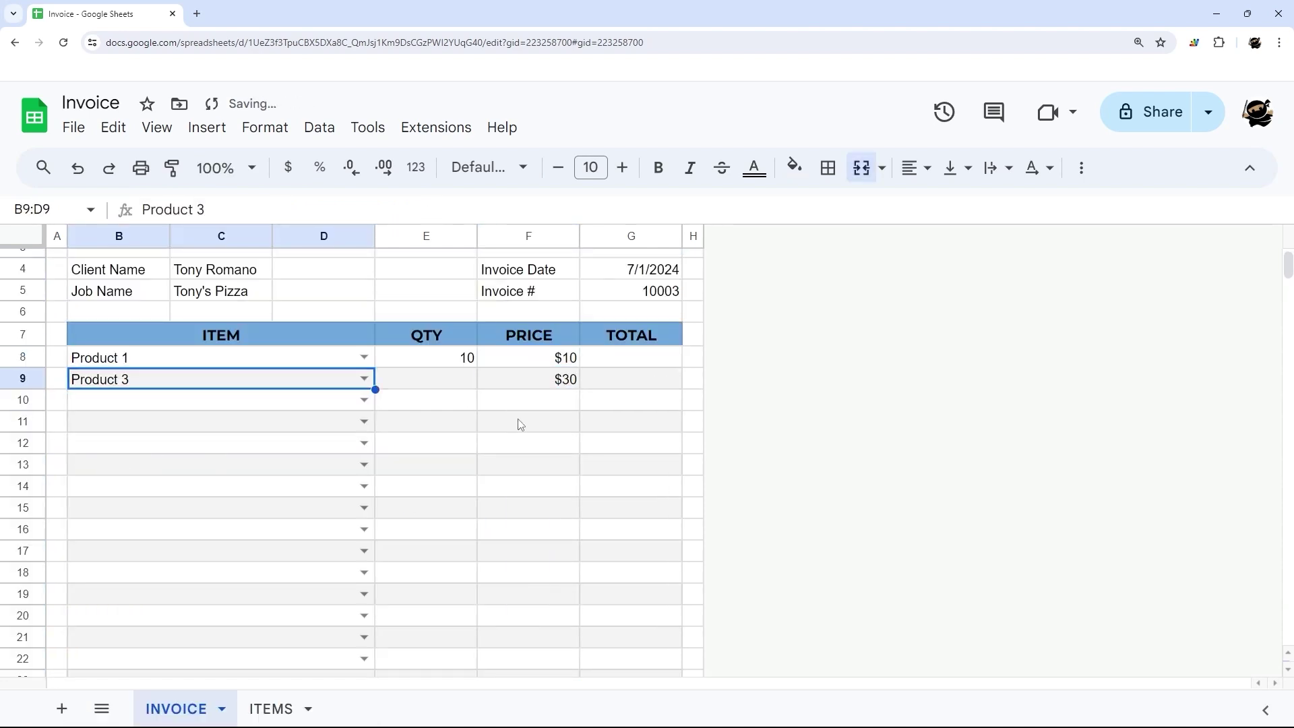
left_click(364, 530)
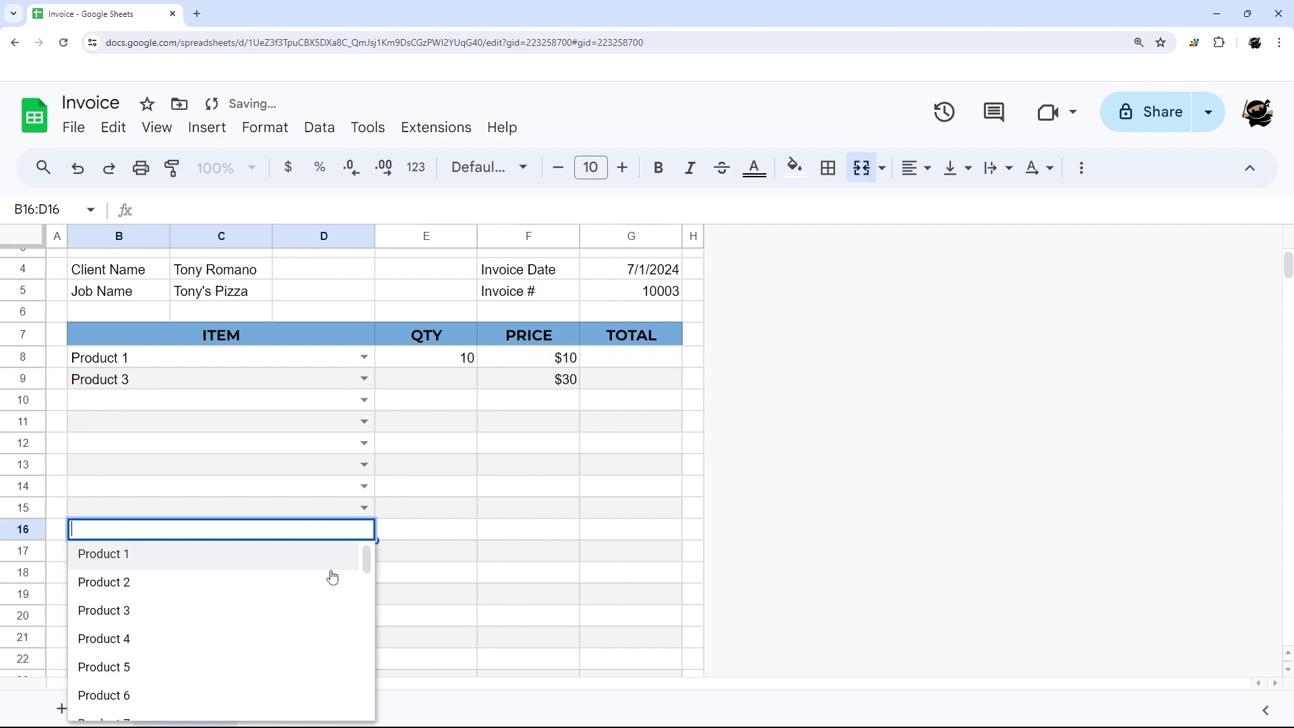
left_click(128, 670)
key("Delete")
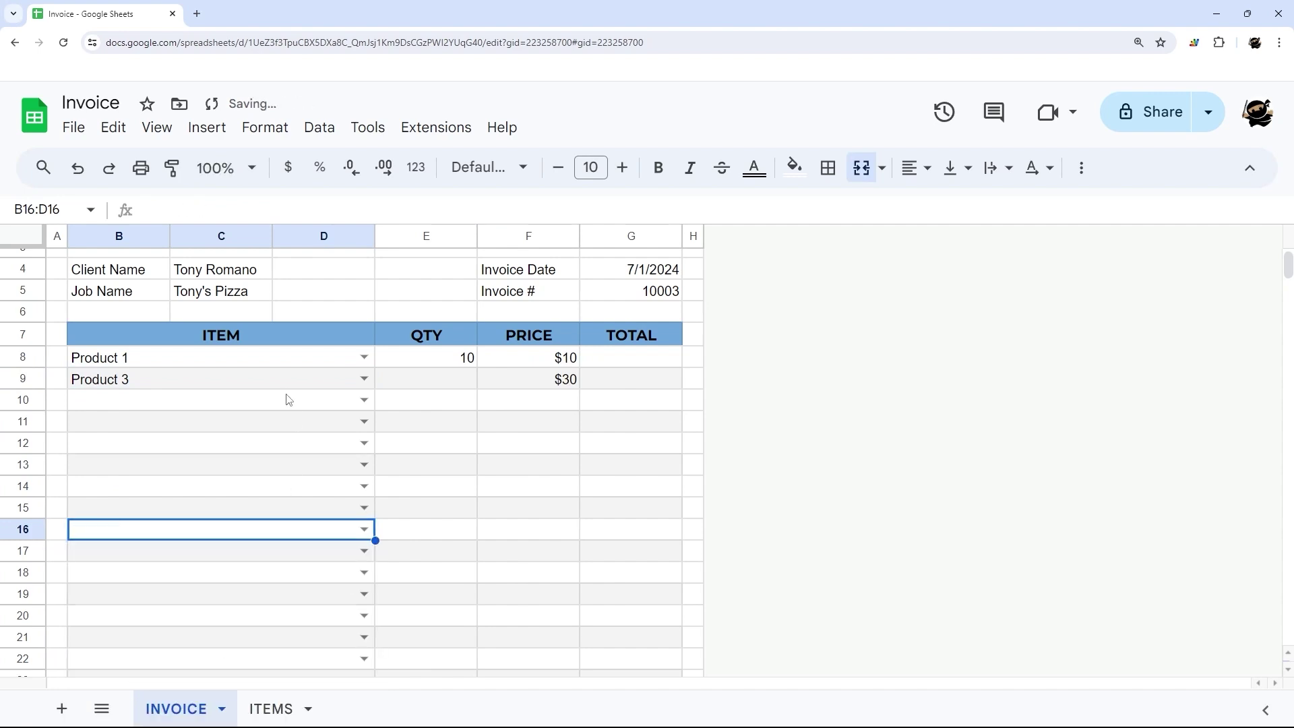
left_click(288, 380)
key("Delete")
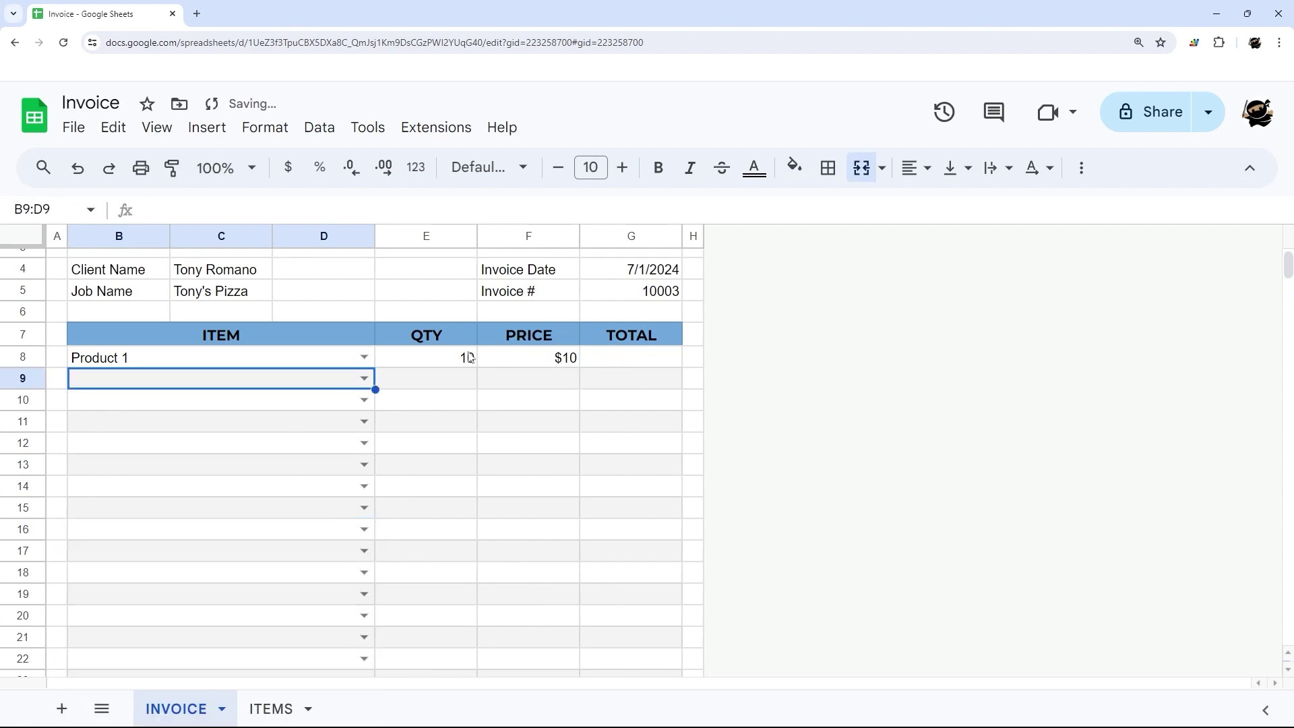
Enter =IF(B8="",,E8*F8) in G8 to multiply the first item's quantity by its price.
left_click(470, 358)
left_click(517, 367)
left_click(653, 369)
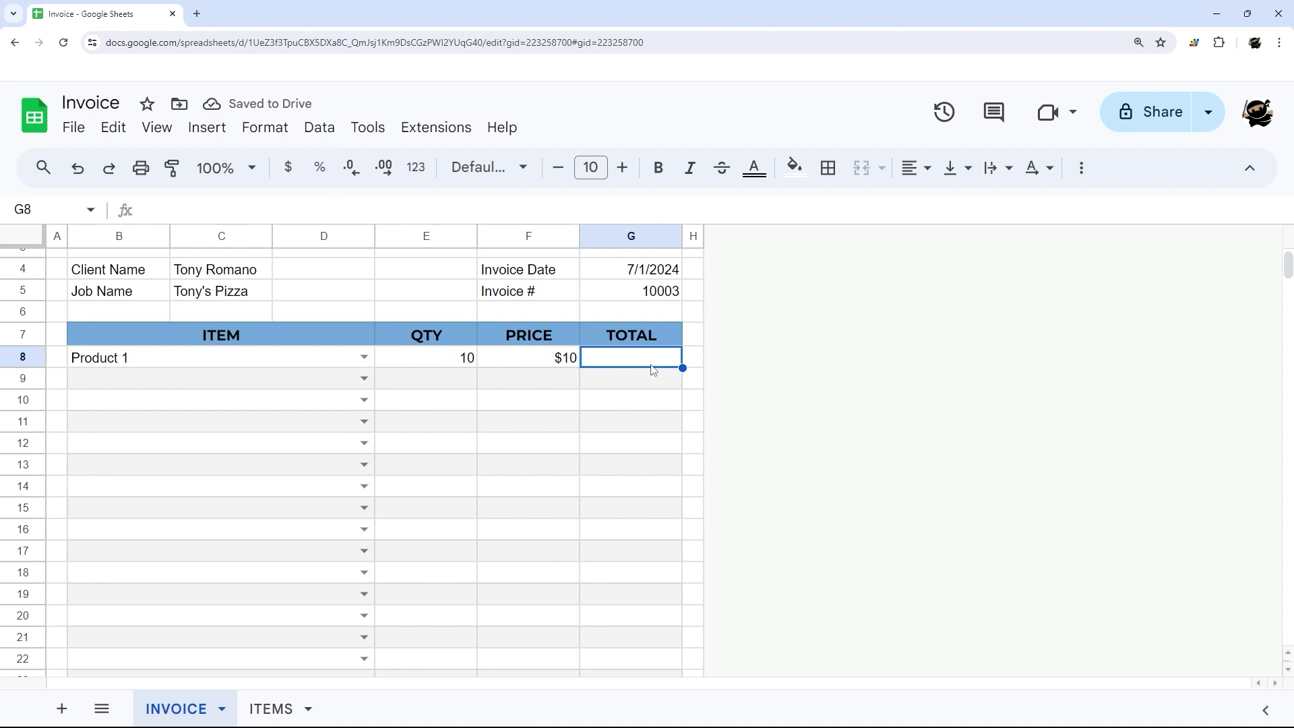
type("=IF(")
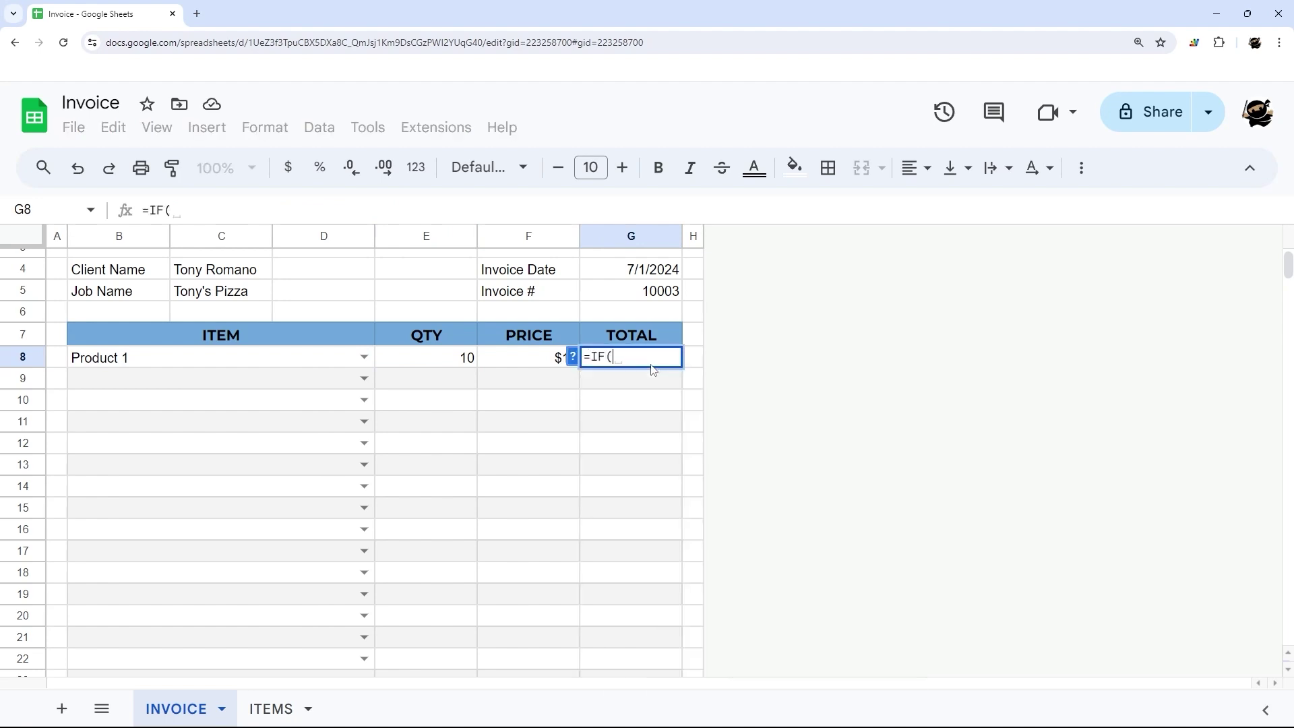
left_click(218, 364)
type("=\"\"")
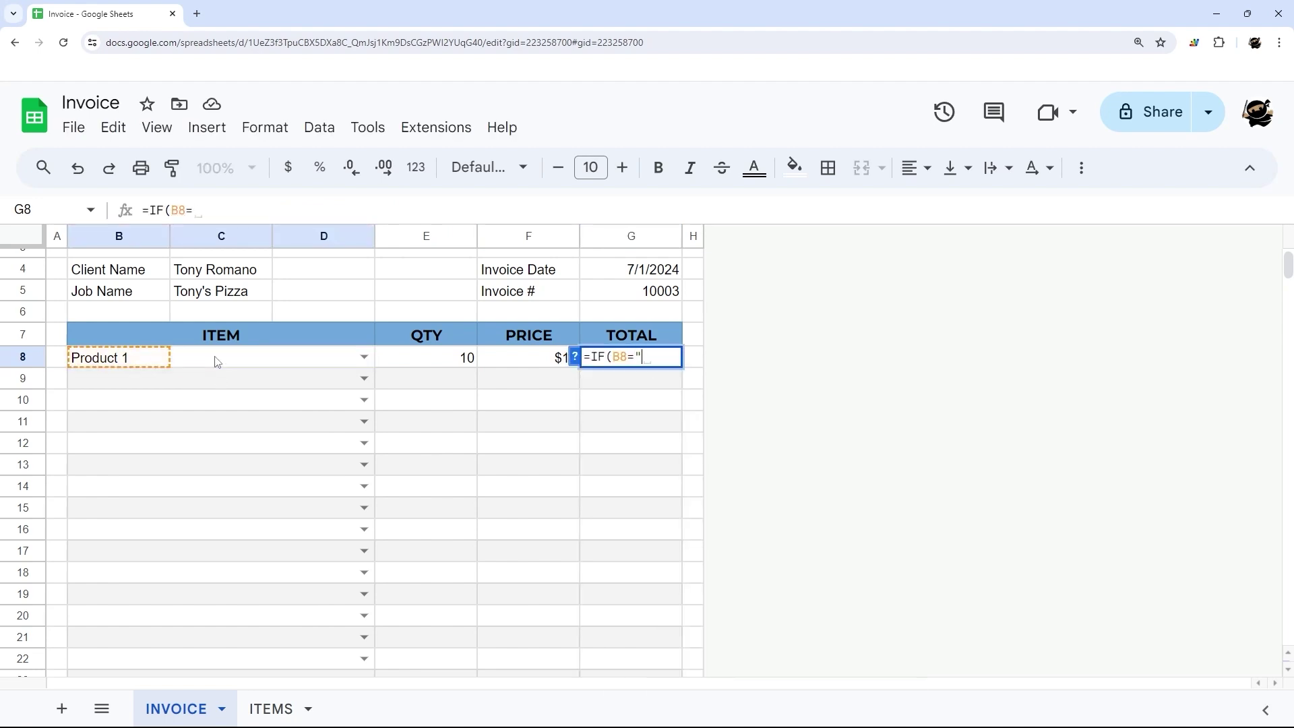
type(",")
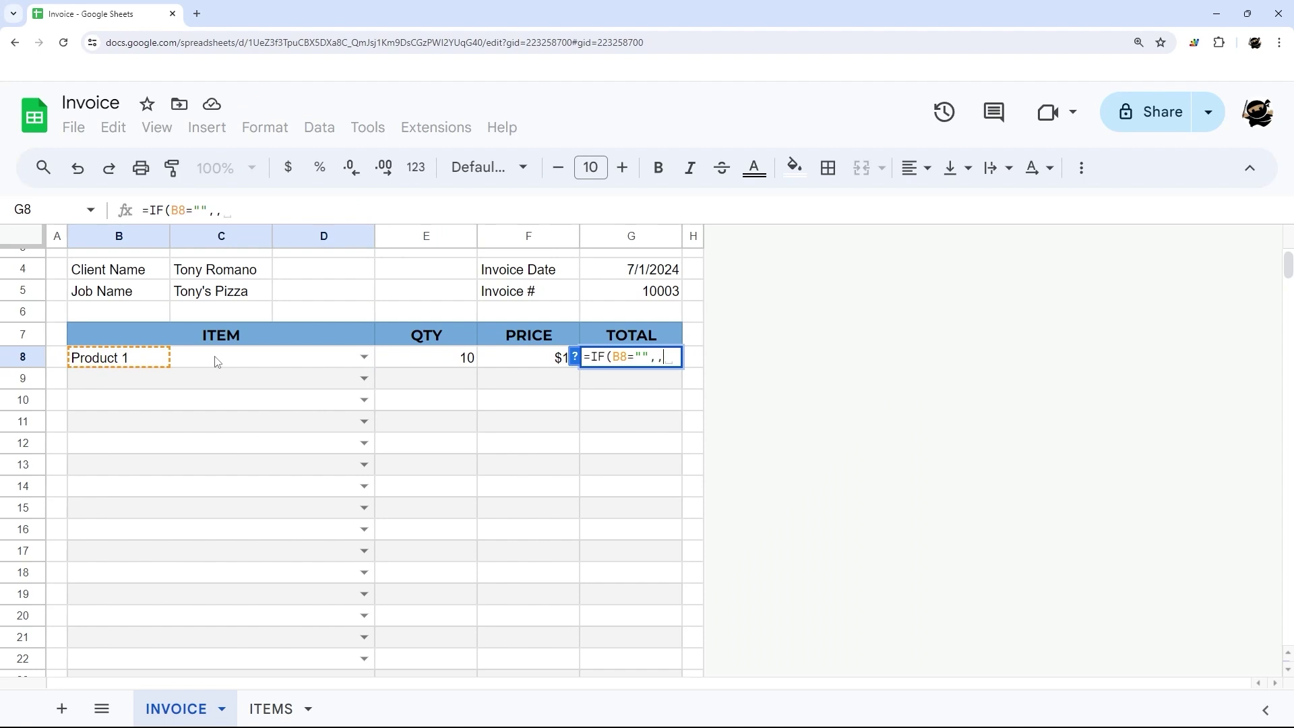
left_click(470, 362)
type("*")
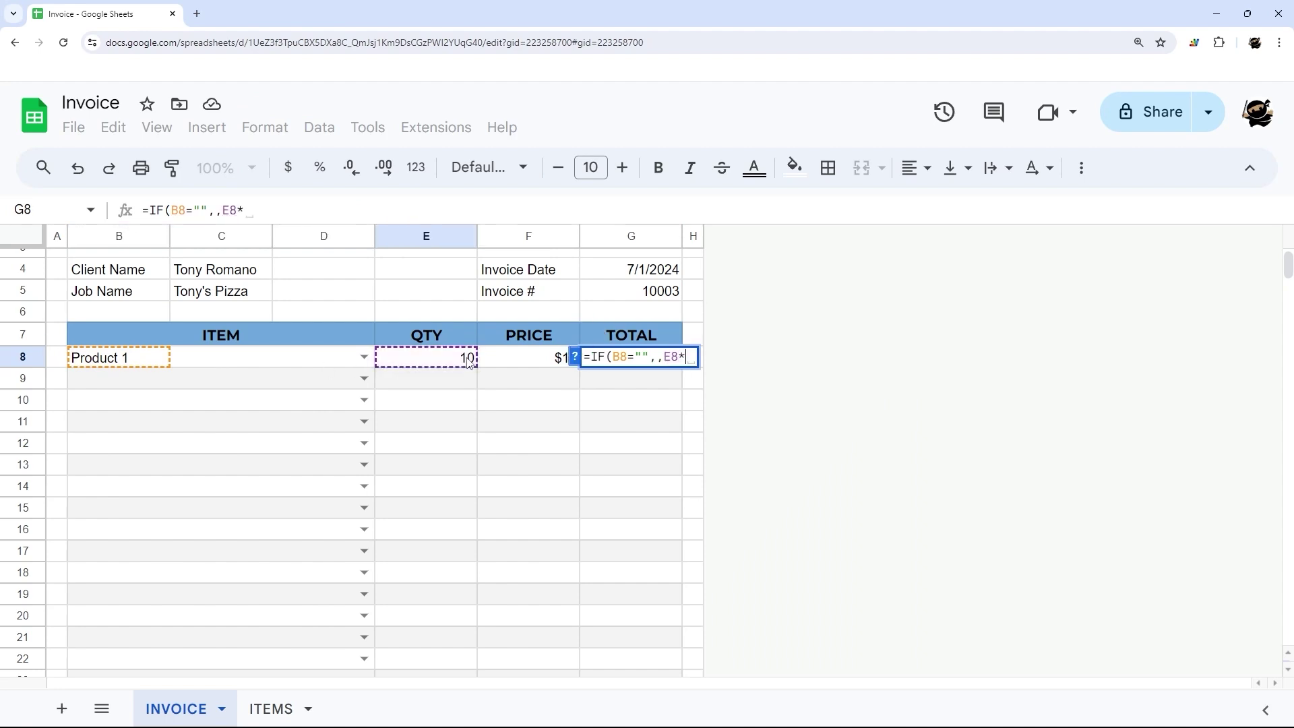
left_click(513, 364)
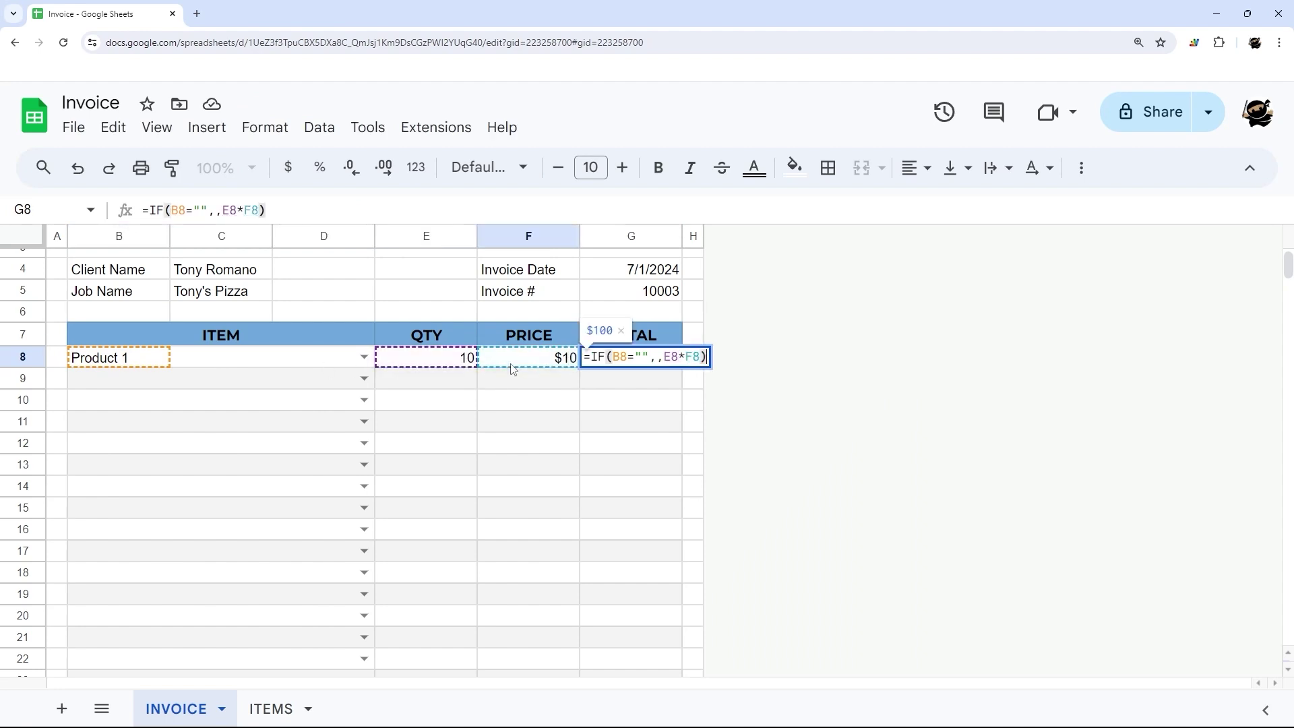
key("Return")
Fill the line total formula from G8 down through G27.
left_click(677, 366)
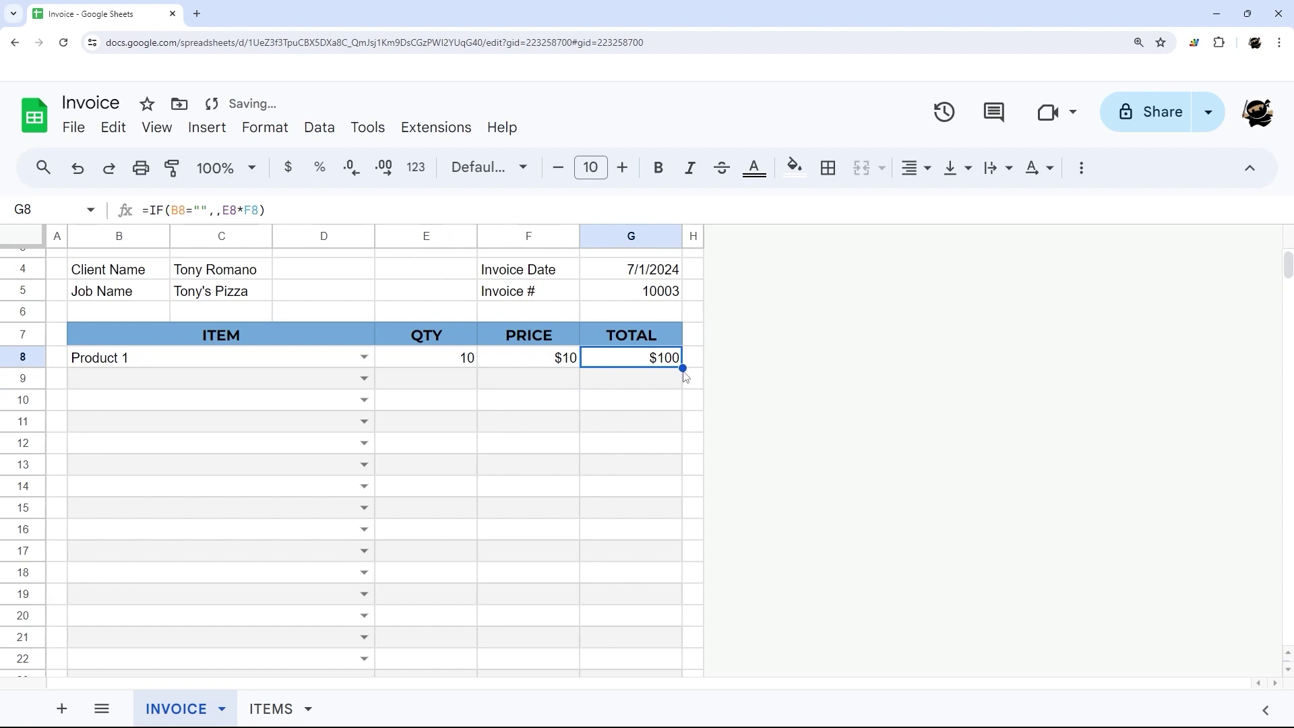
left_click_drag(682, 368, 679, 505)
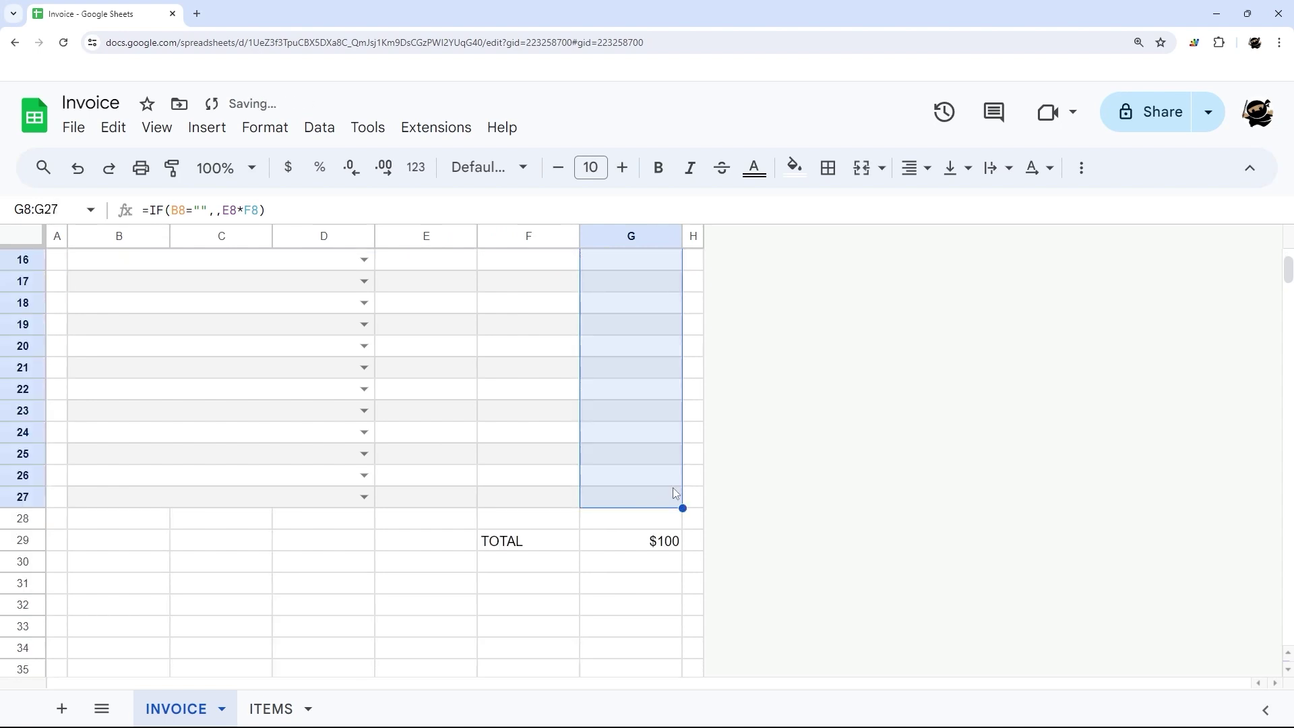
scroll(679, 408, "up", 4)
scroll(678, 407, "down", 4)
Examine the sum formula in G29 and the range of line totals it covers.
left_click(657, 543)
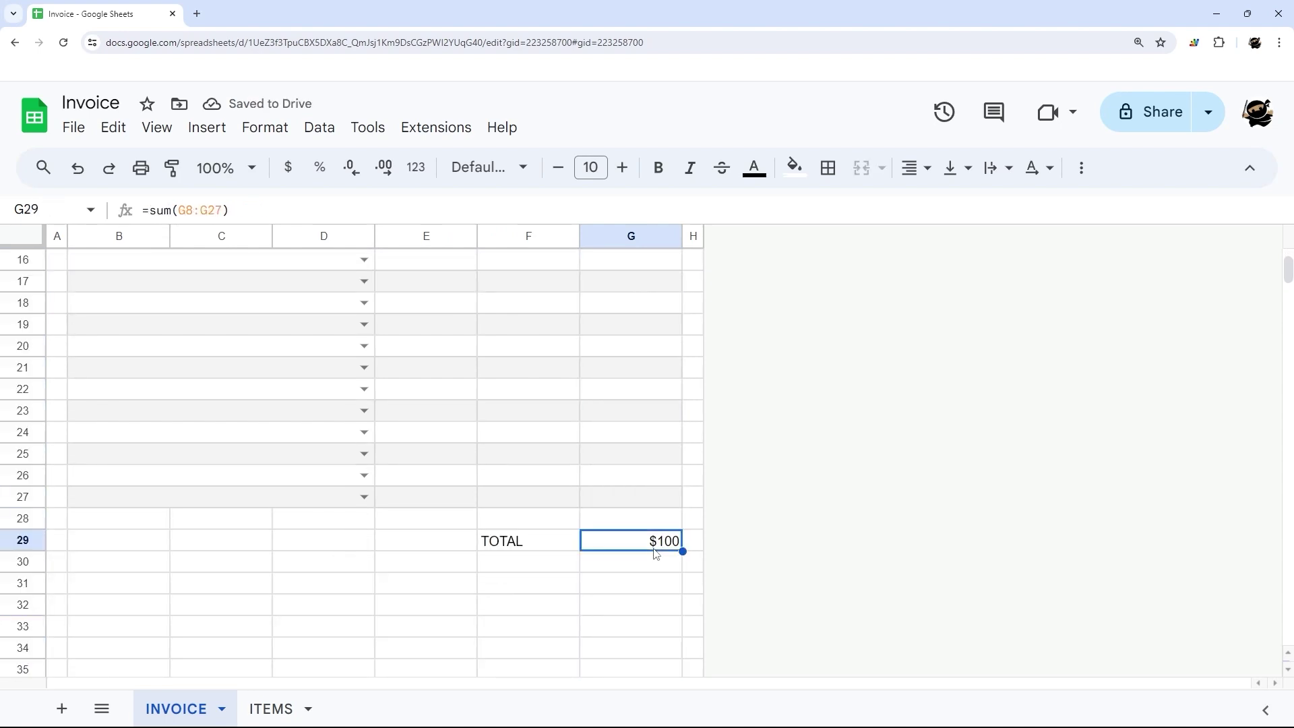
left_click(208, 210)
left_click_drag(194, 209, 229, 210)
scroll(455, 329, "up", 4)
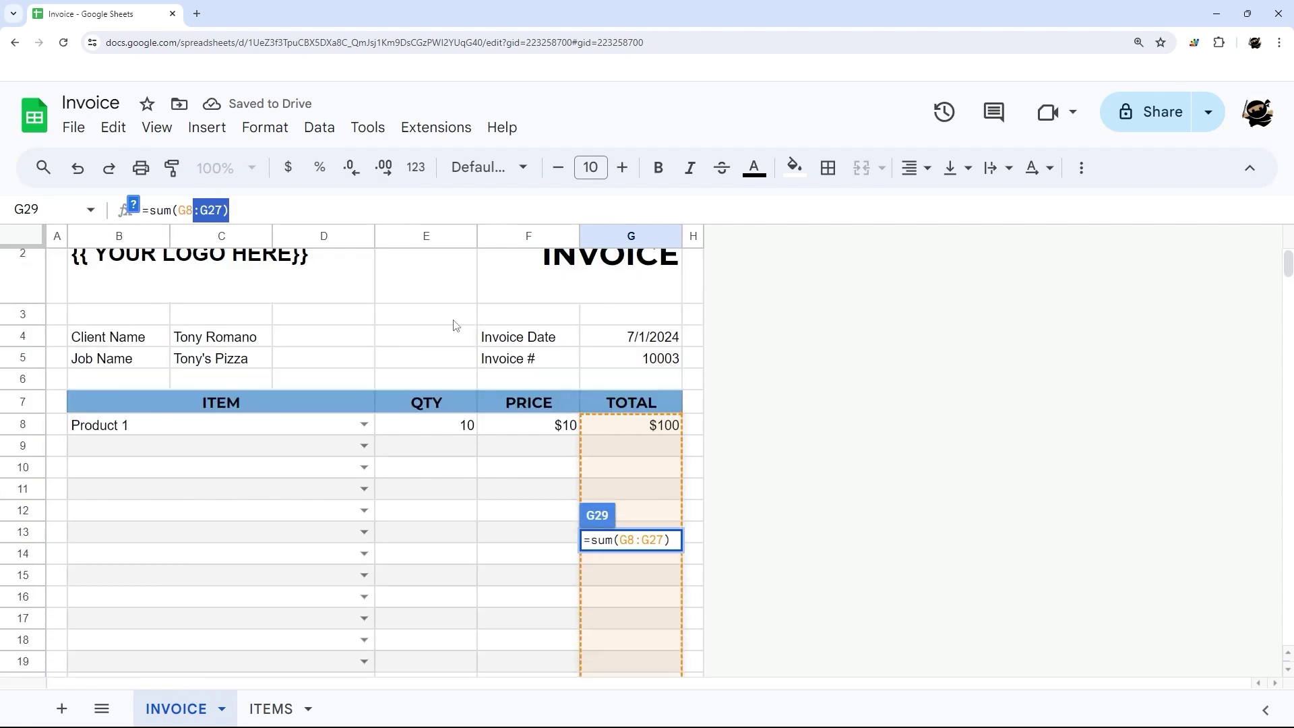
scroll(457, 330, "down", 5)
key("Escape")
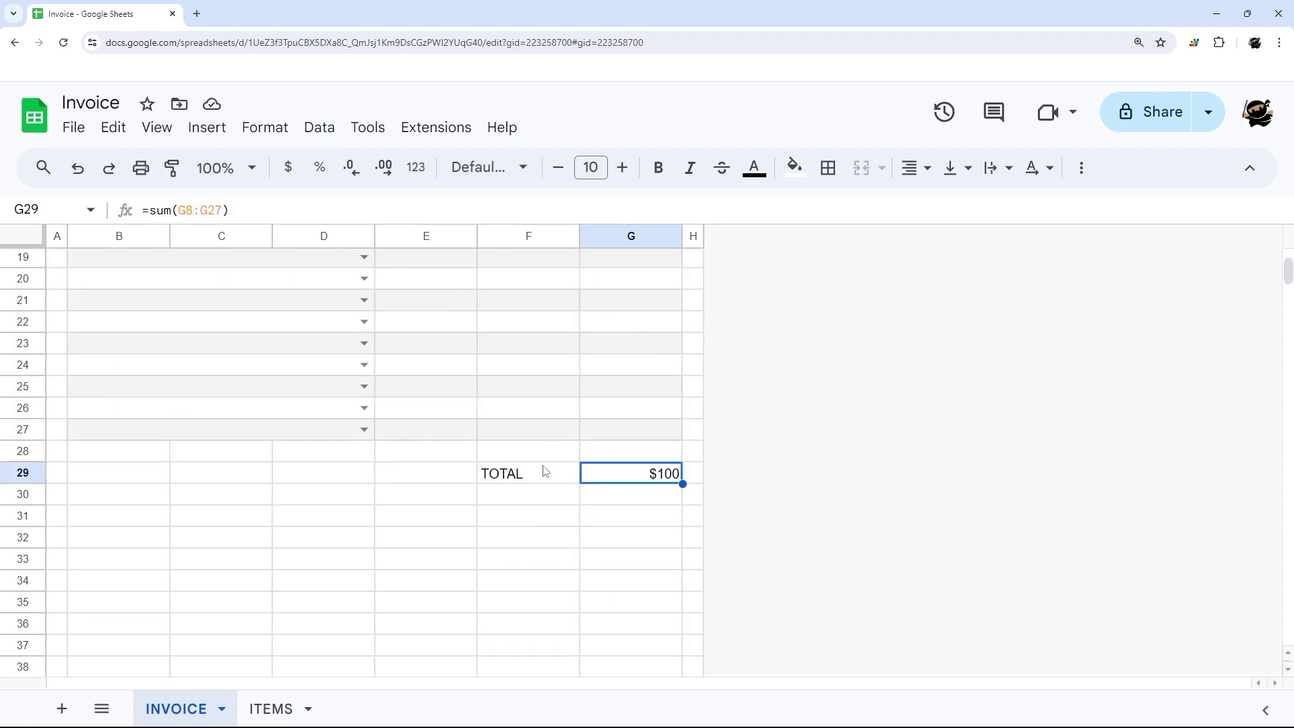
Merge cells B31 through G31 below the total row into one cell.
left_click_drag(539, 483, 615, 480)
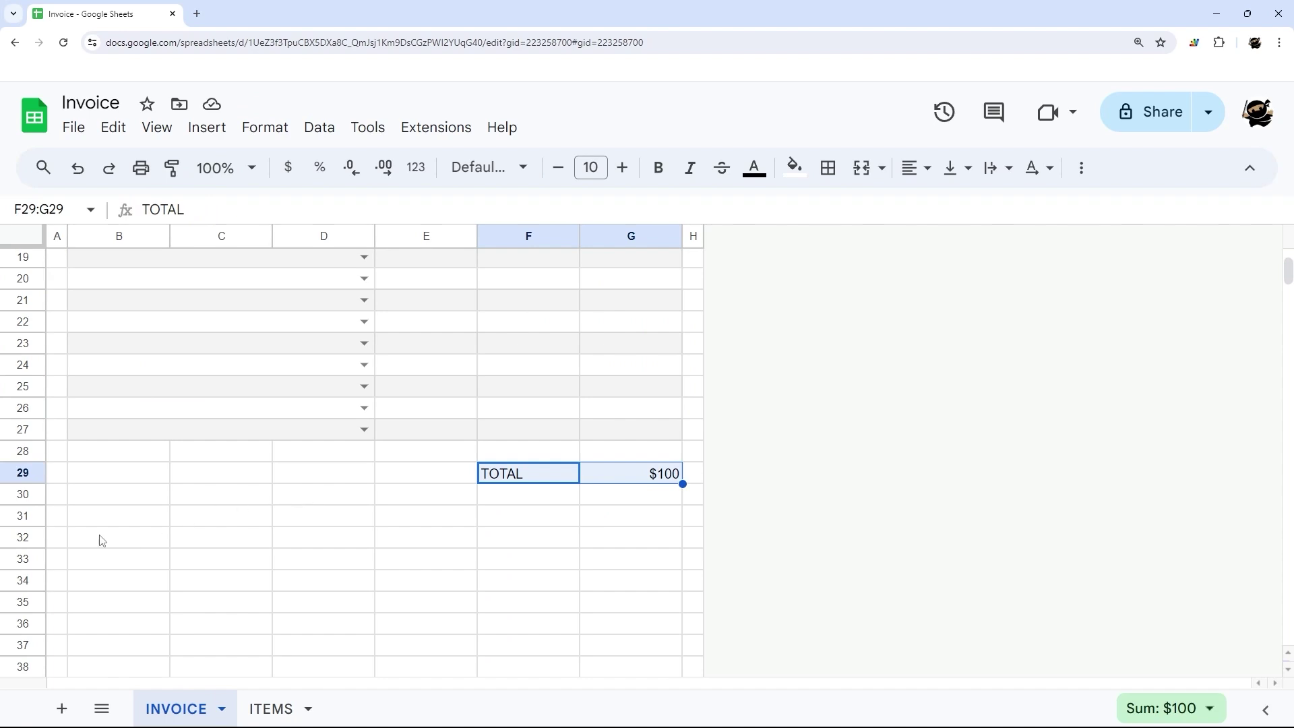
left_click_drag(110, 518, 621, 527)
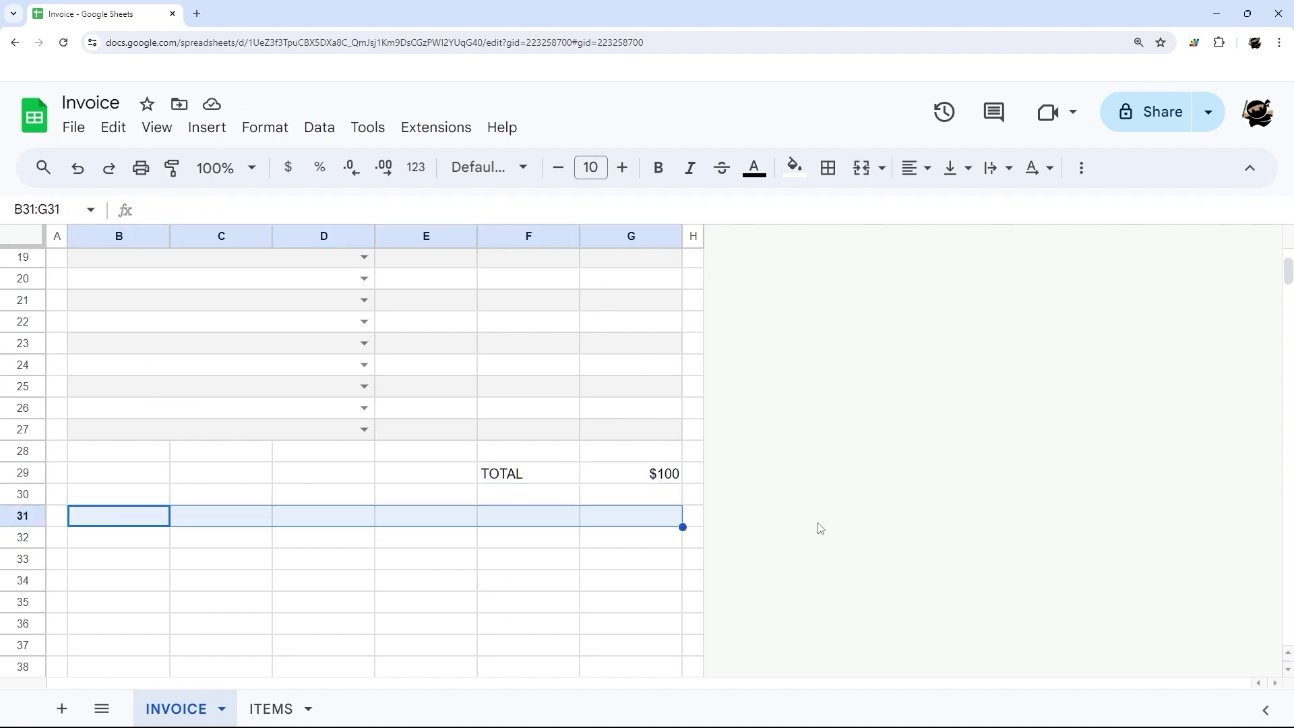
left_click(882, 168)
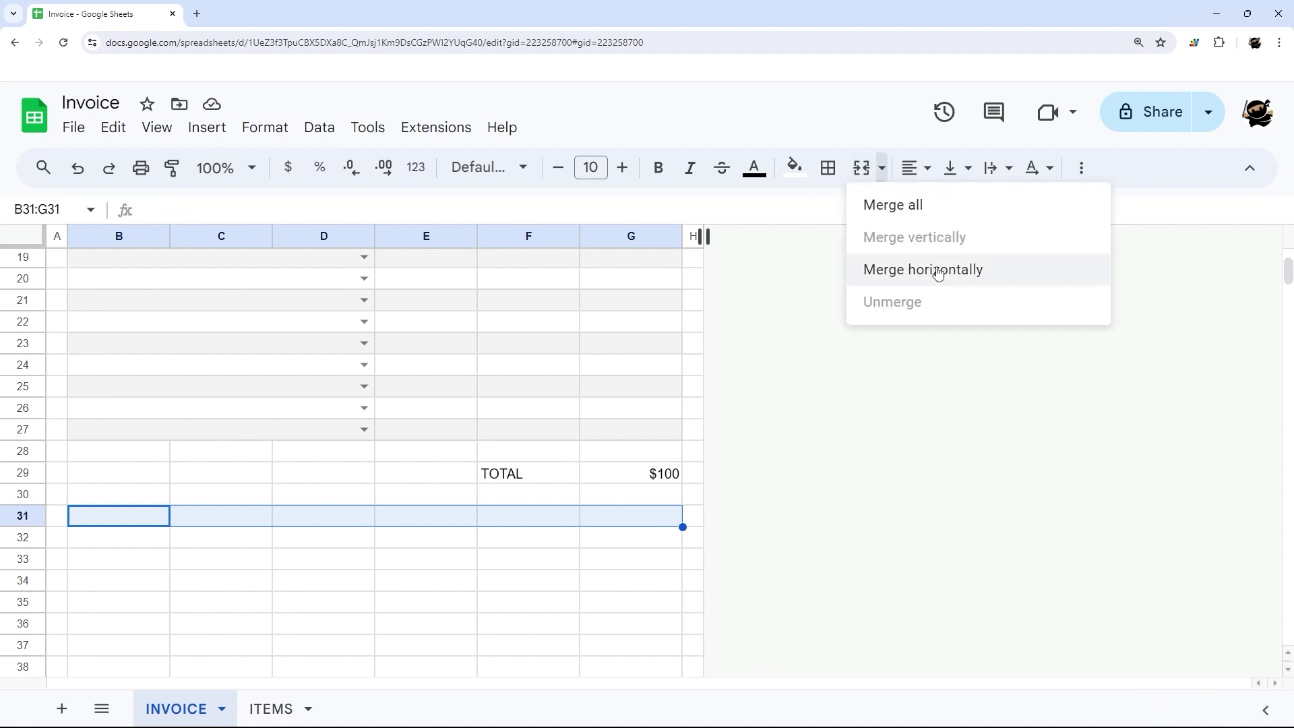
left_click(866, 172)
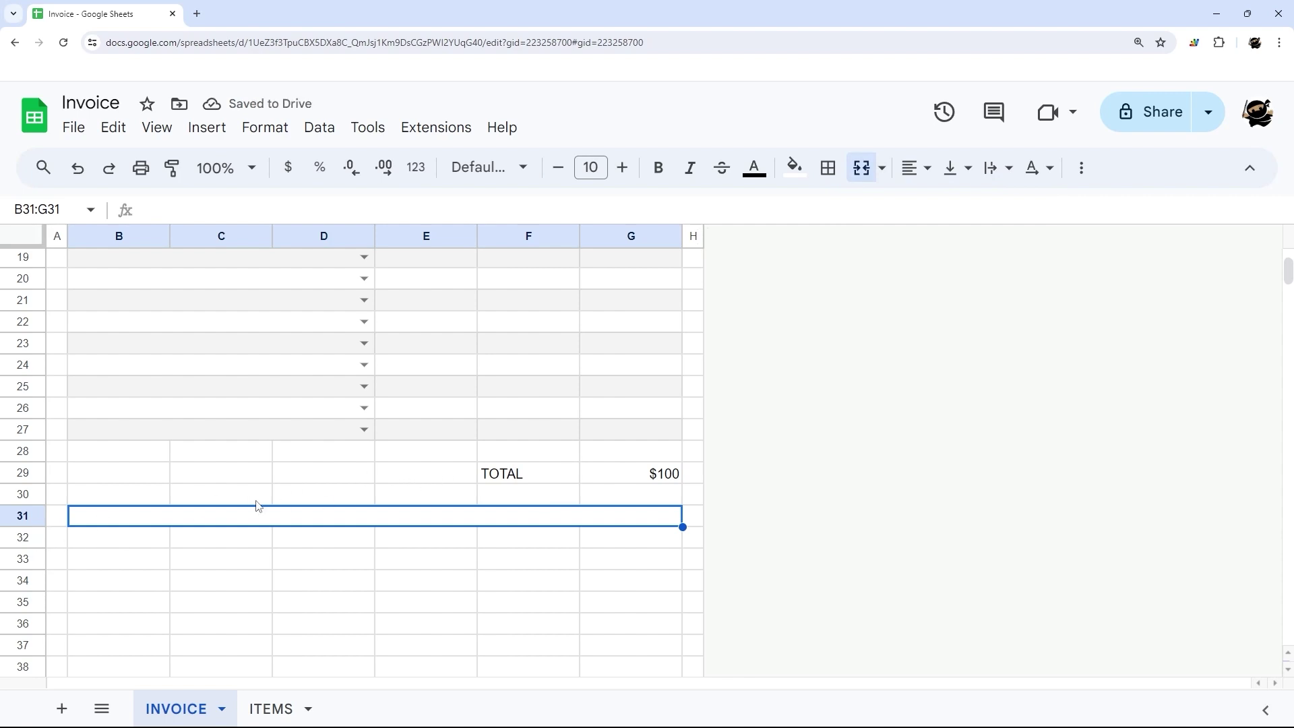
Enter "Payment due within 30 days of invoice date. Payment can be made via cash, check, or credit card." in the merged row 31 cell.
double_click(273, 516)
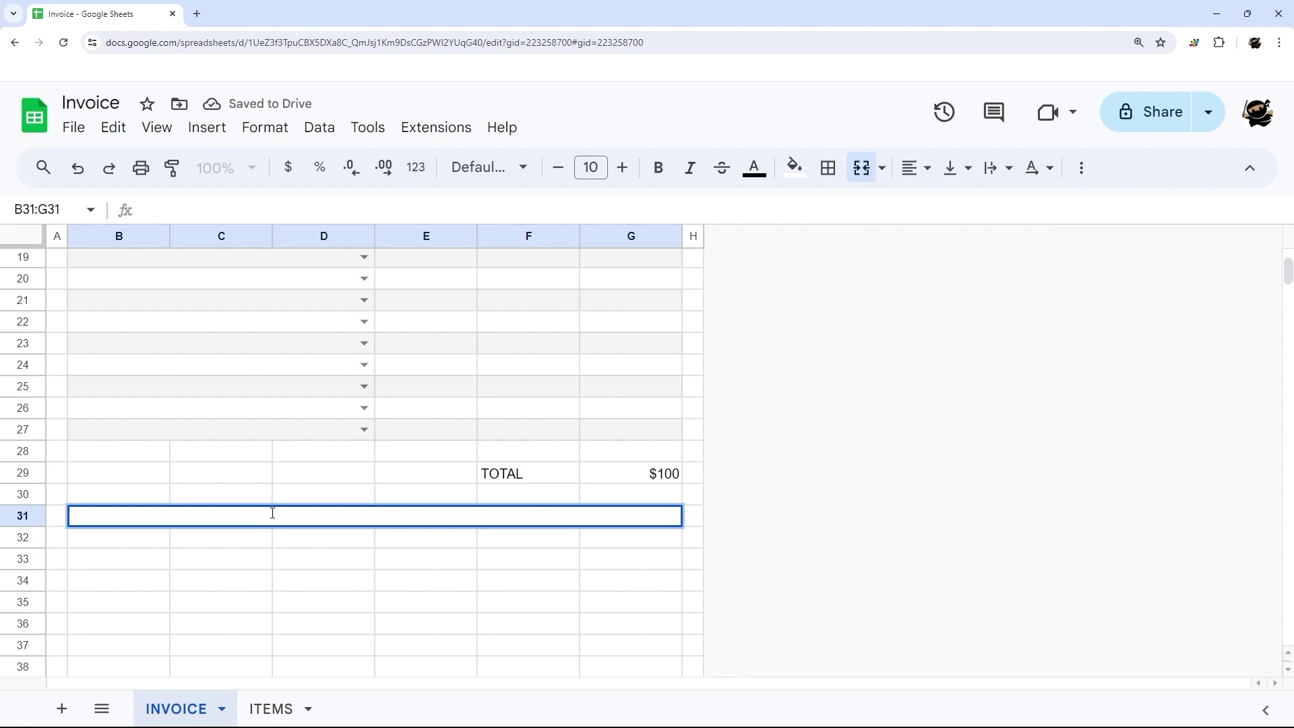
type("Paym")
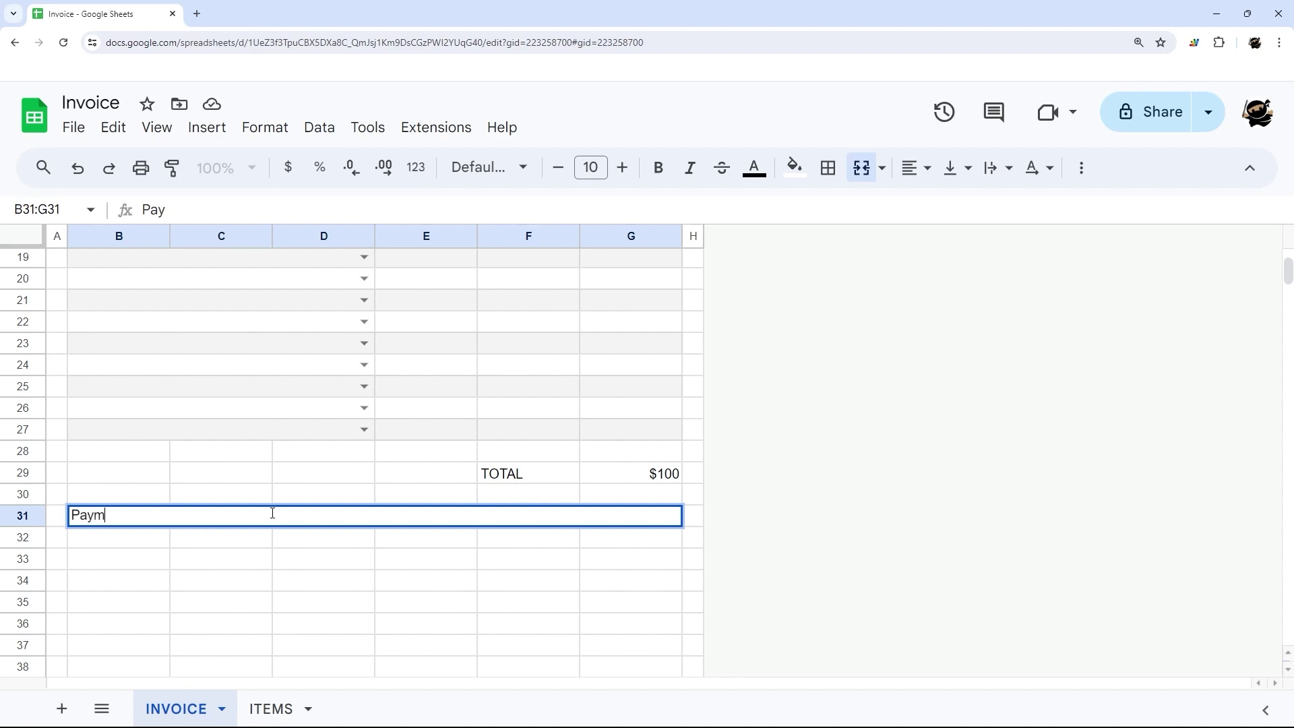
type("ent due within 30 days of invoice date. Payment can")
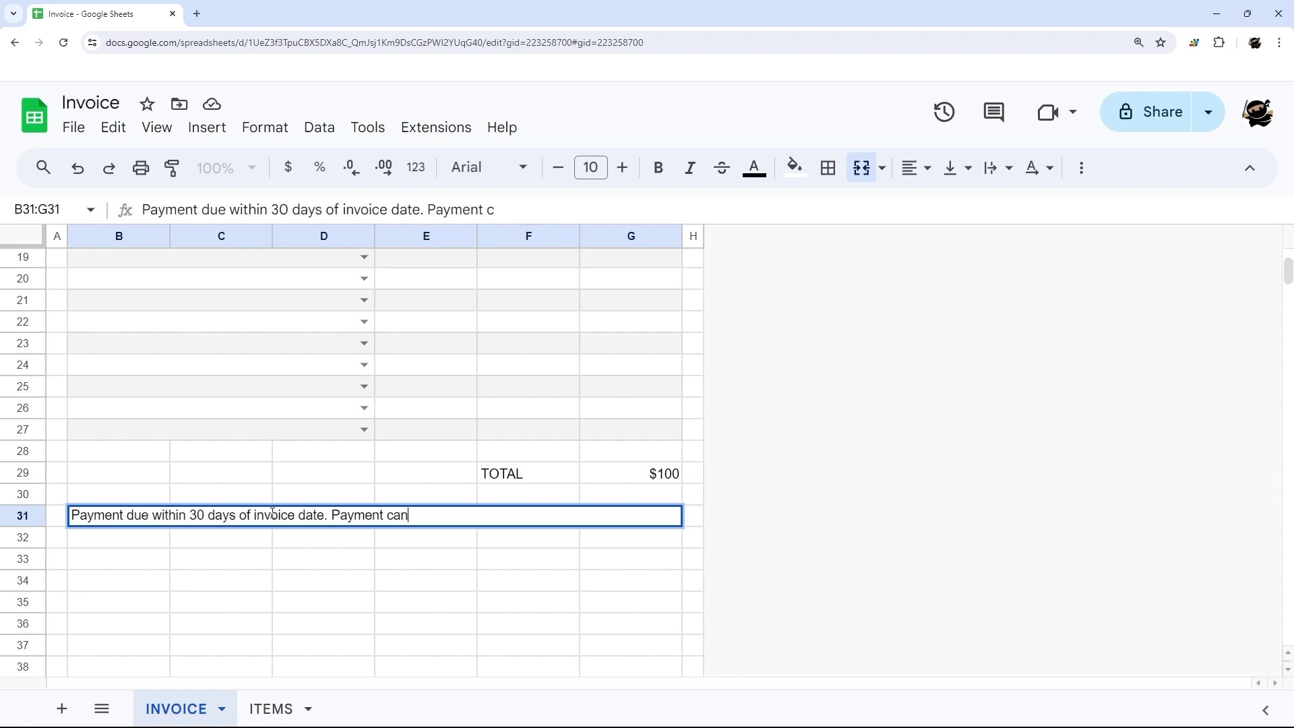
type(" be made via cash, check, or credit card.")
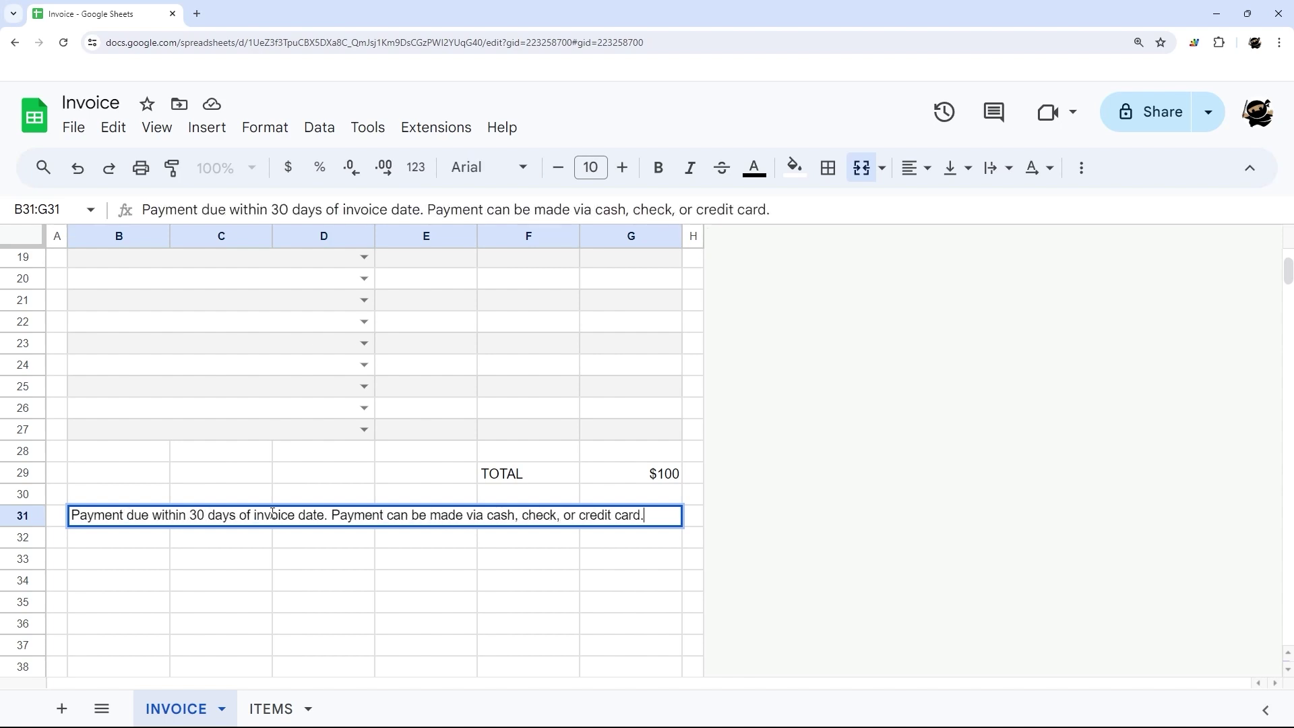
Format the payment terms text in row 31 as Calibri, size 8, centered horizontally.
left_click(502, 167)
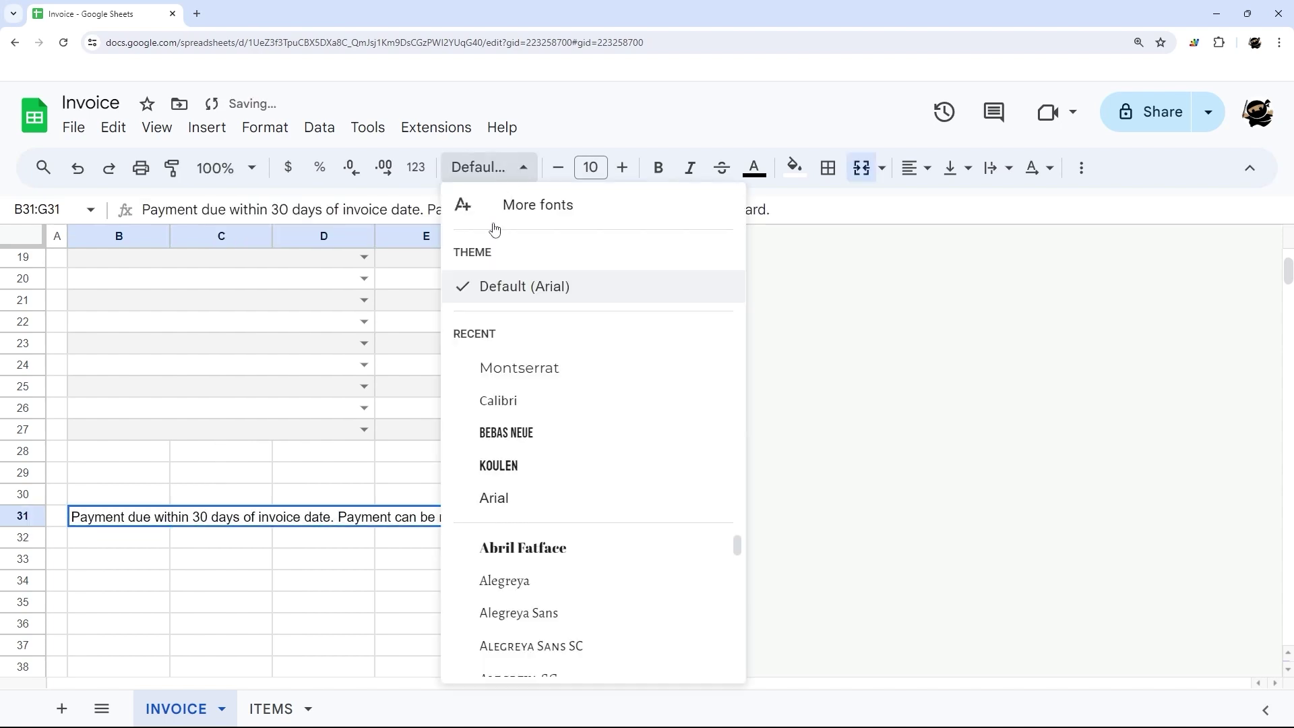
left_click(497, 398)
left_click(558, 167)
left_click(558, 167)
left_click(911, 174)
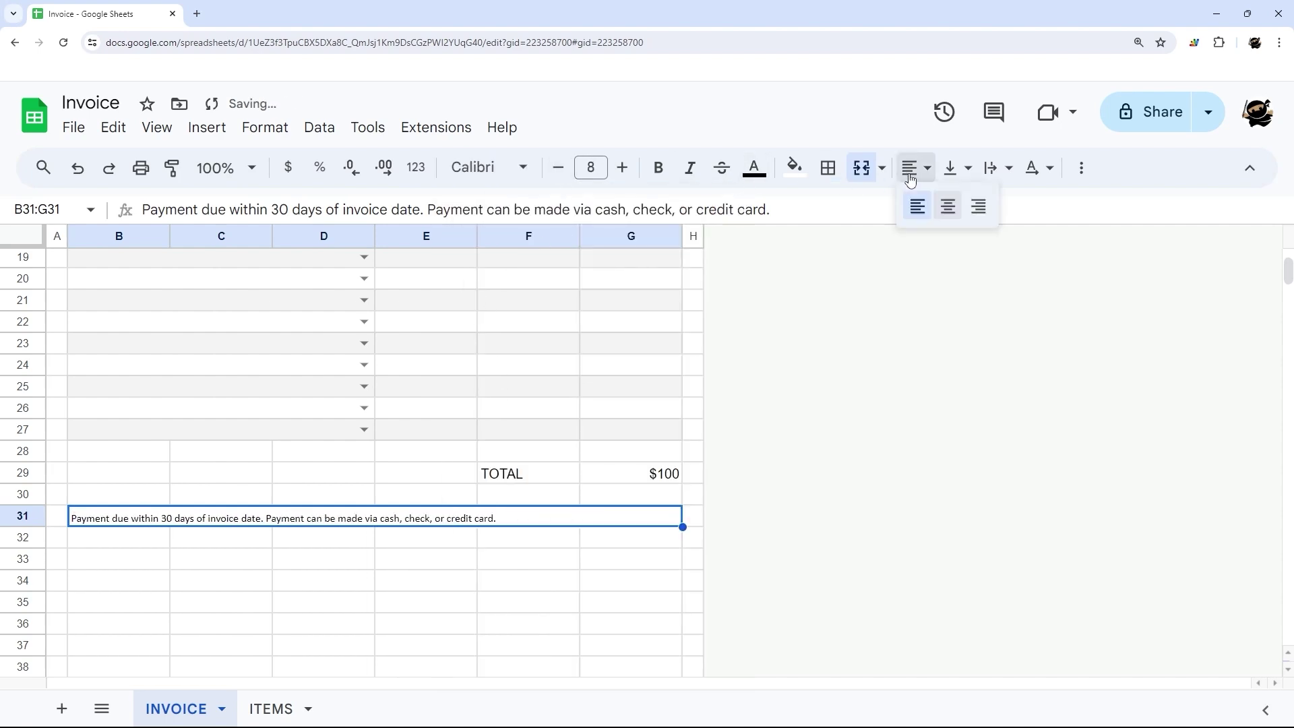
left_click(948, 206)
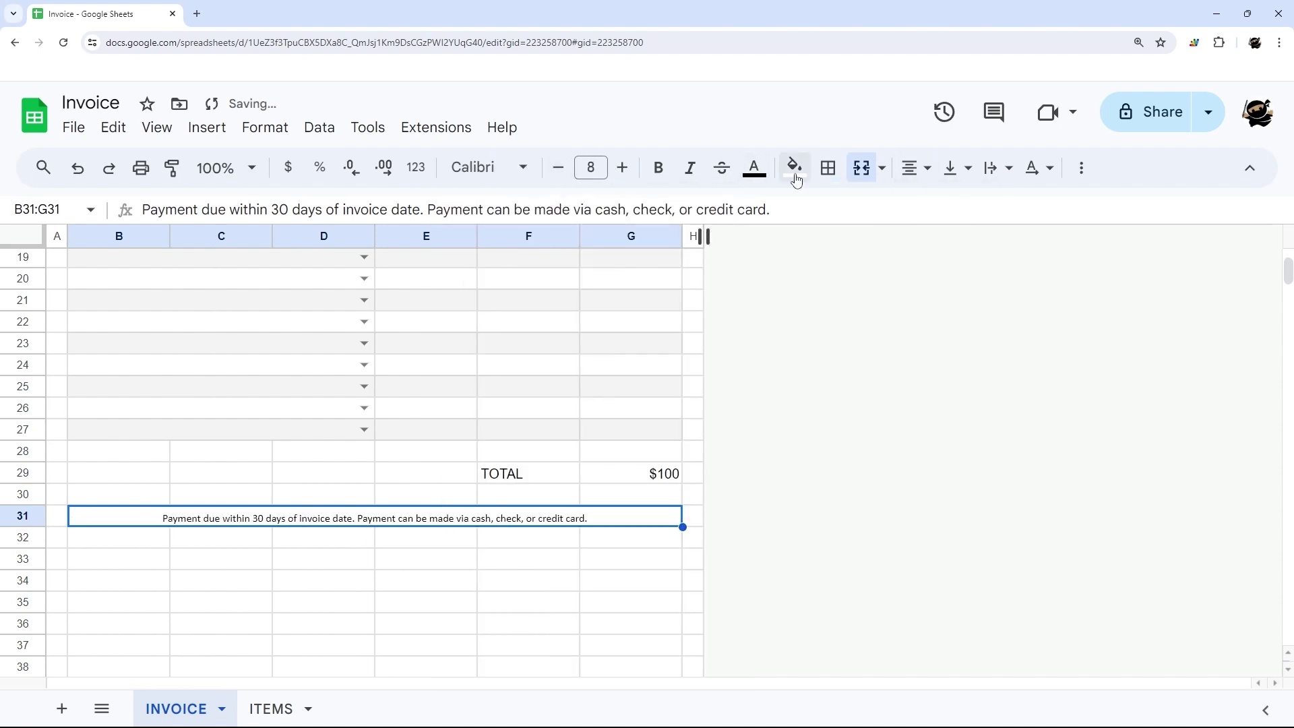
Add a medium-thickness solid top border to the payment terms cell B31:G31.
left_click(828, 167)
left_click(1023, 241)
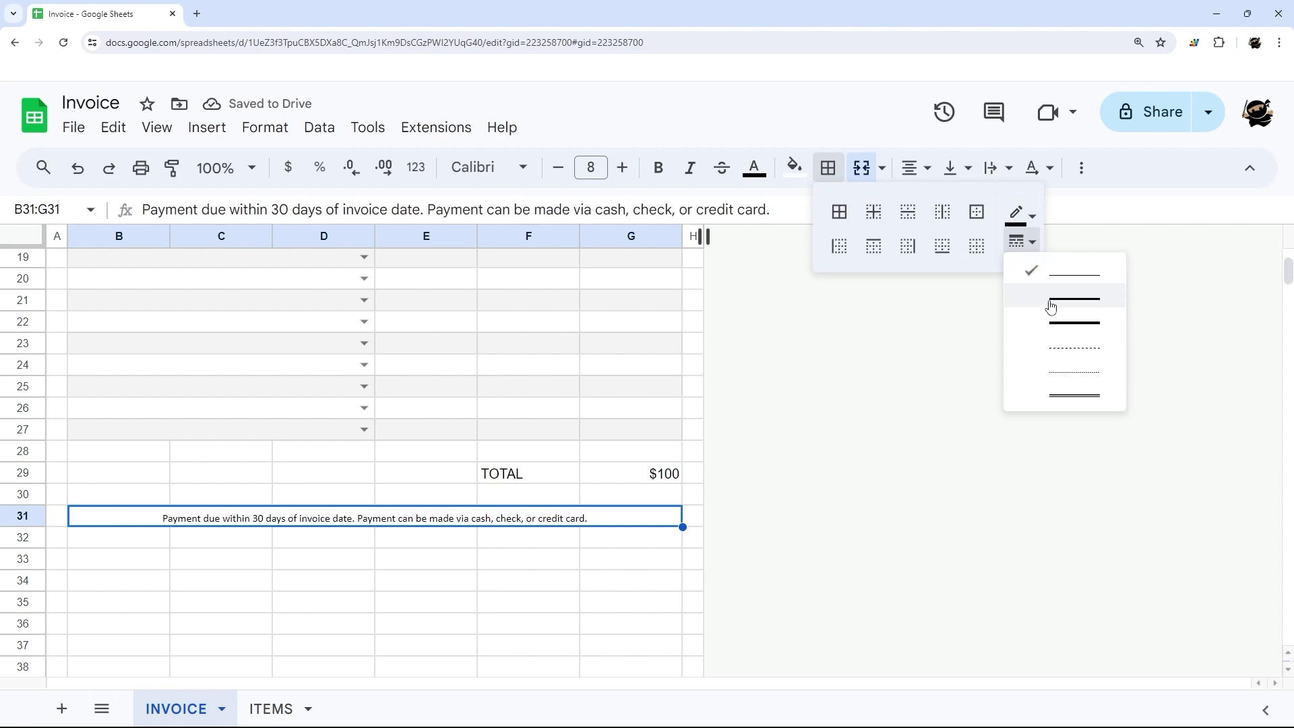
left_click(1022, 241)
left_click(1023, 242)
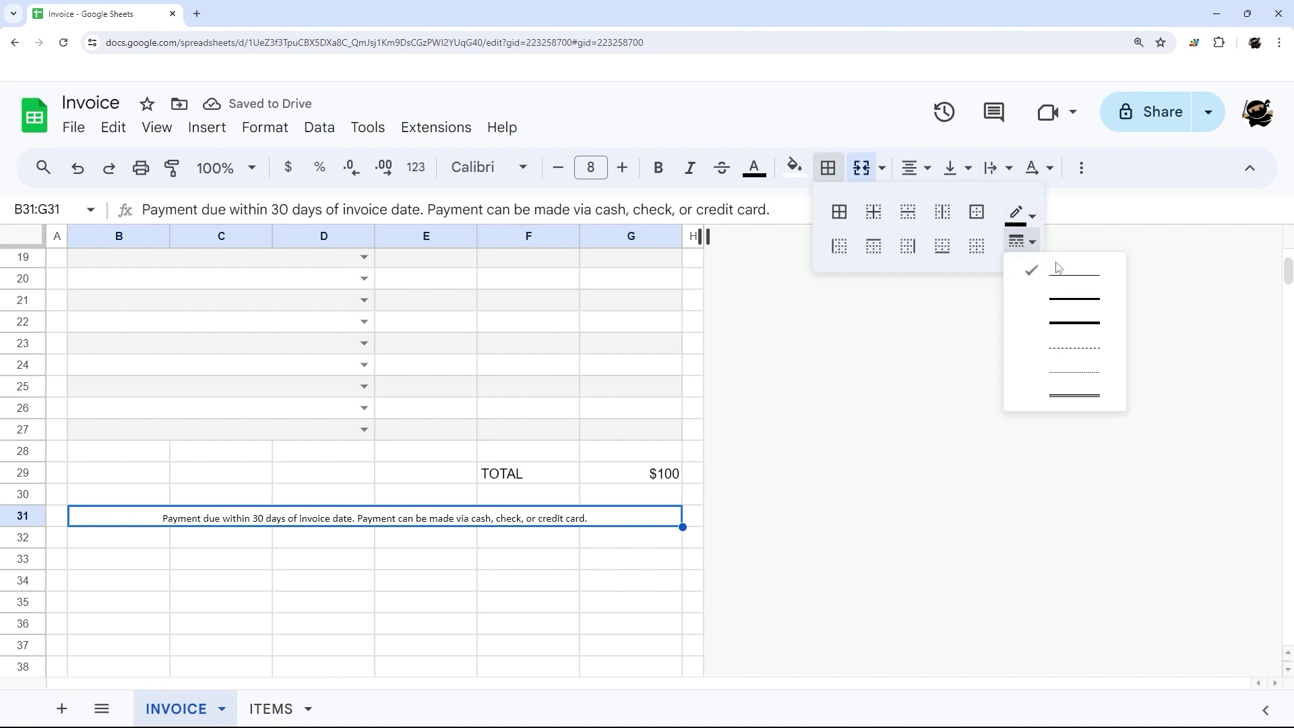
left_click(1072, 299)
left_click(874, 246)
left_click(691, 413)
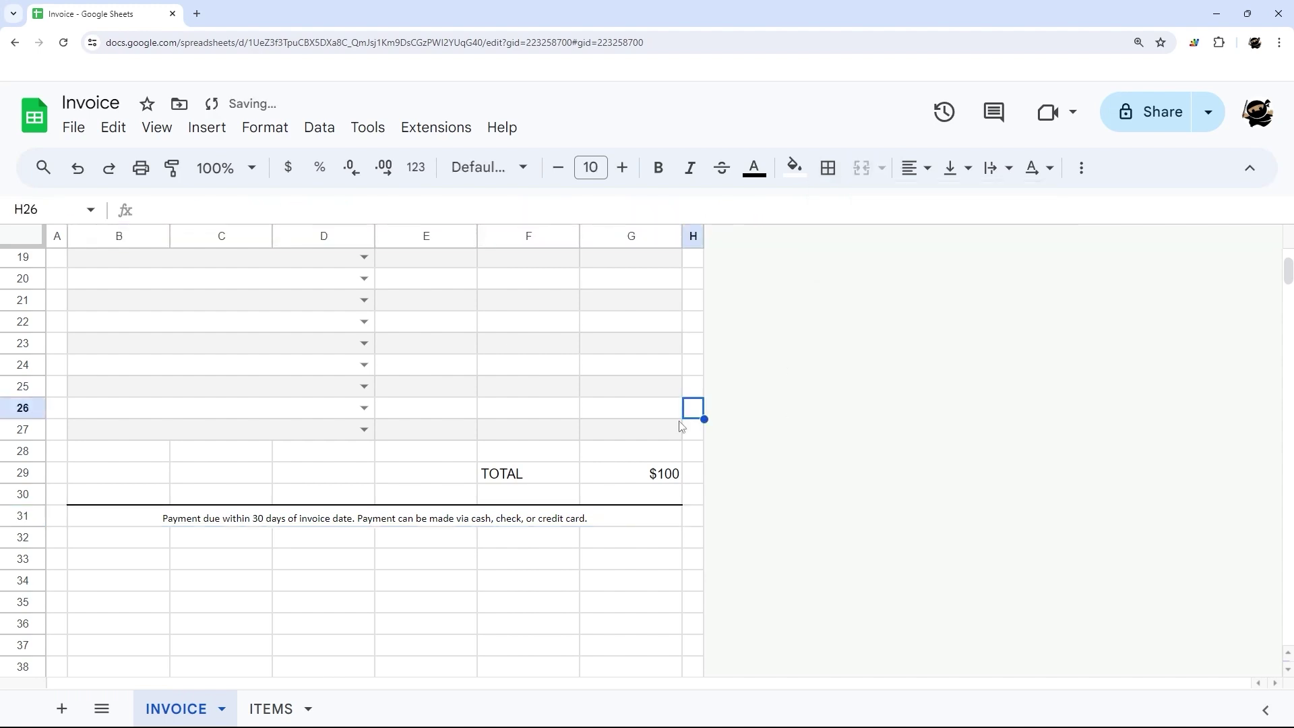
Merge B32 through G32 and enter "Thank you for your business!" in the merged cell.
left_click(224, 519)
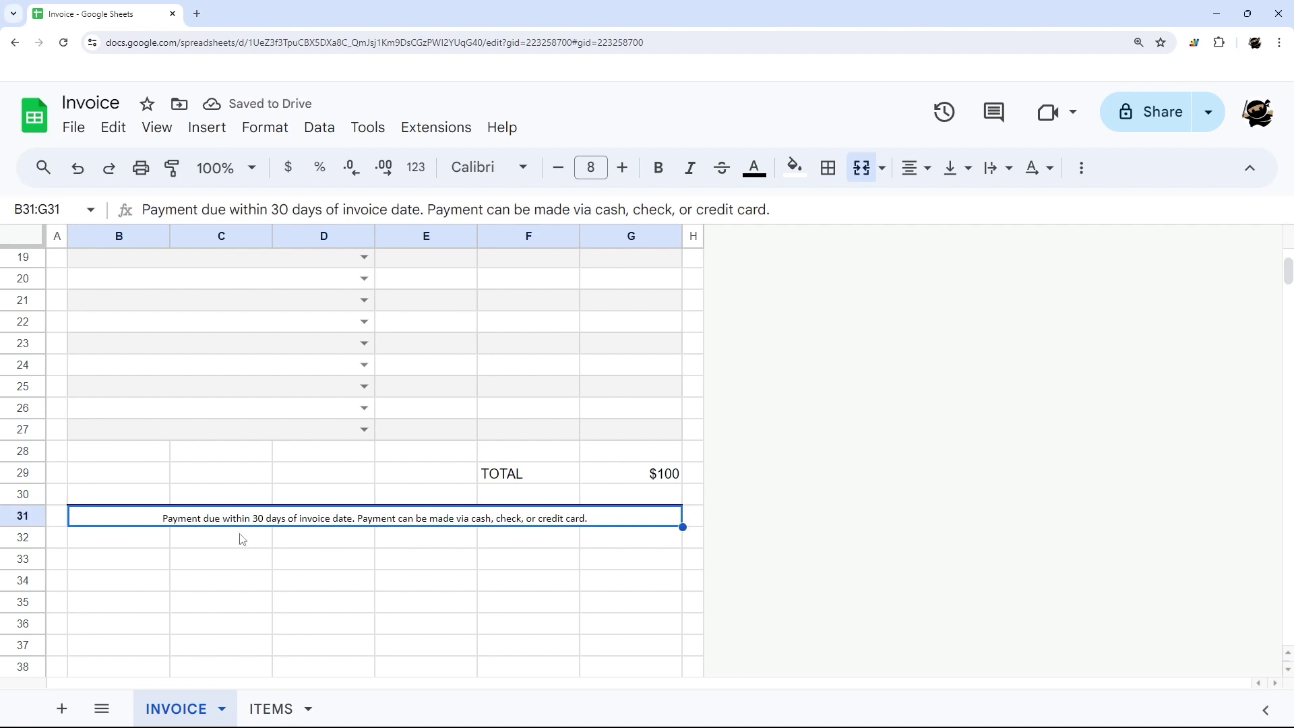
left_click_drag(162, 543, 682, 546)
left_click(860, 168)
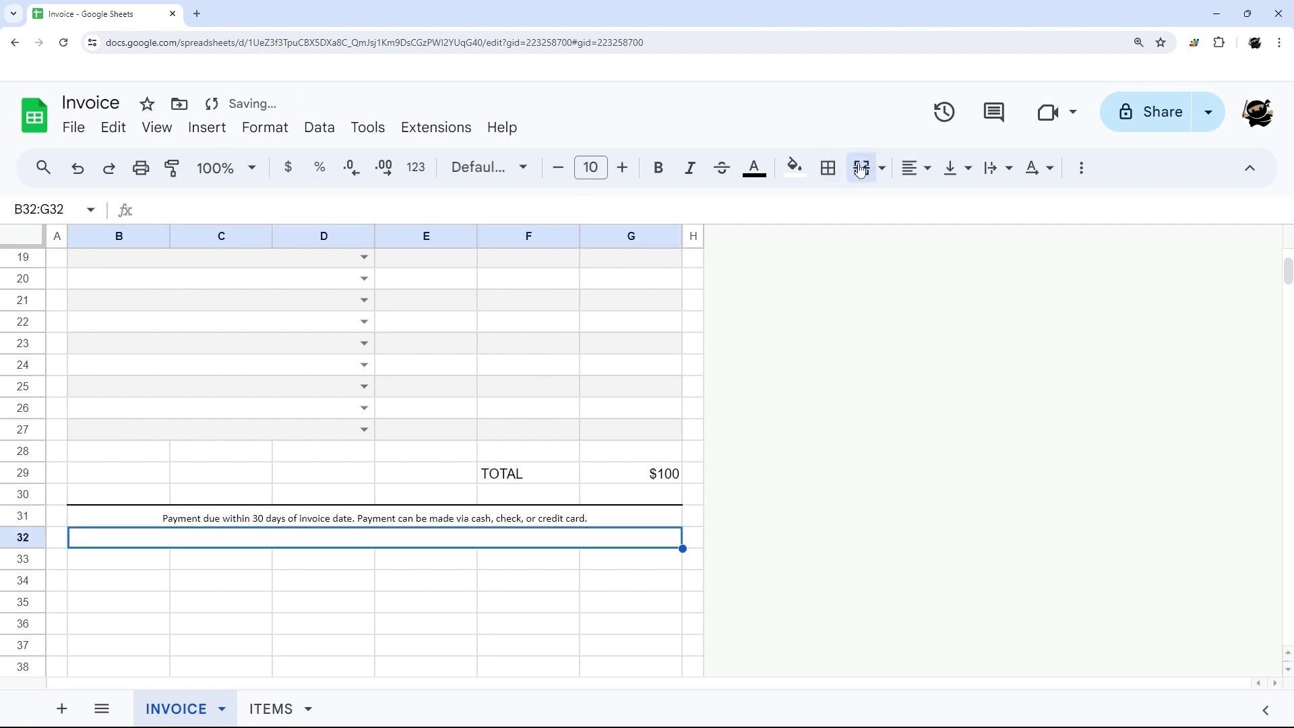
type("Thank you for your business!")
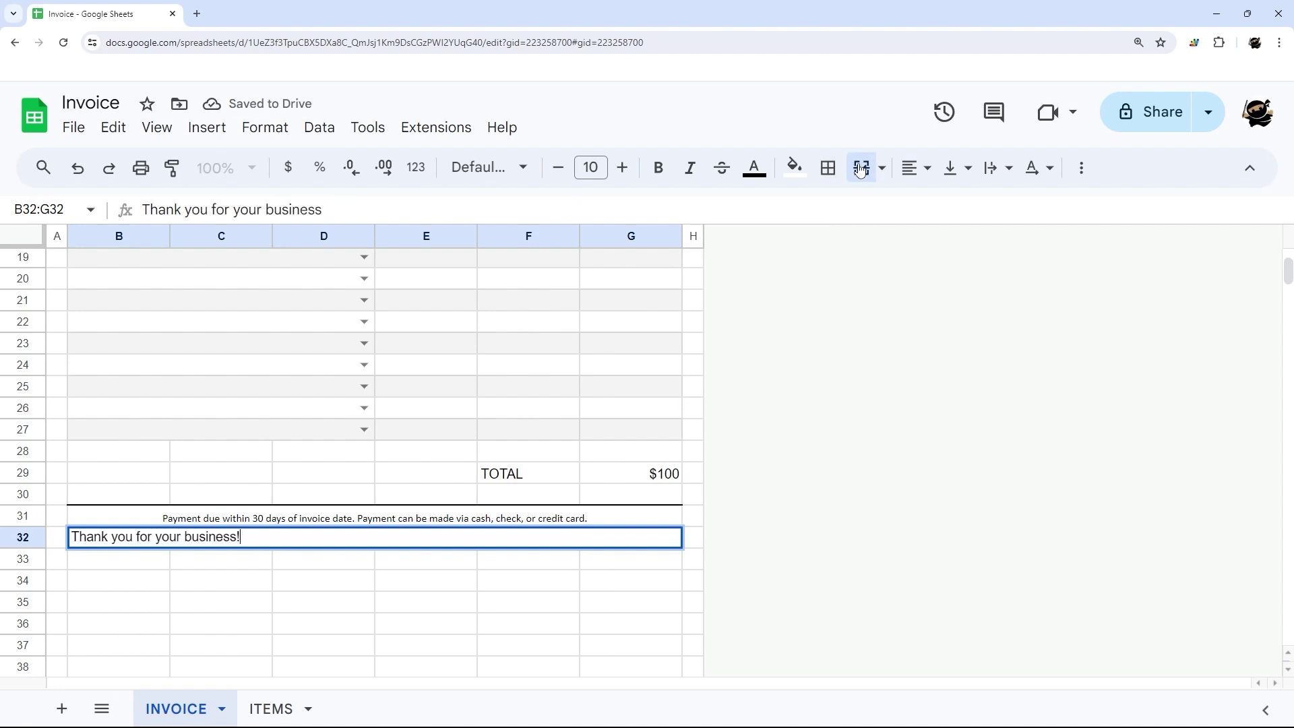
key("Return")
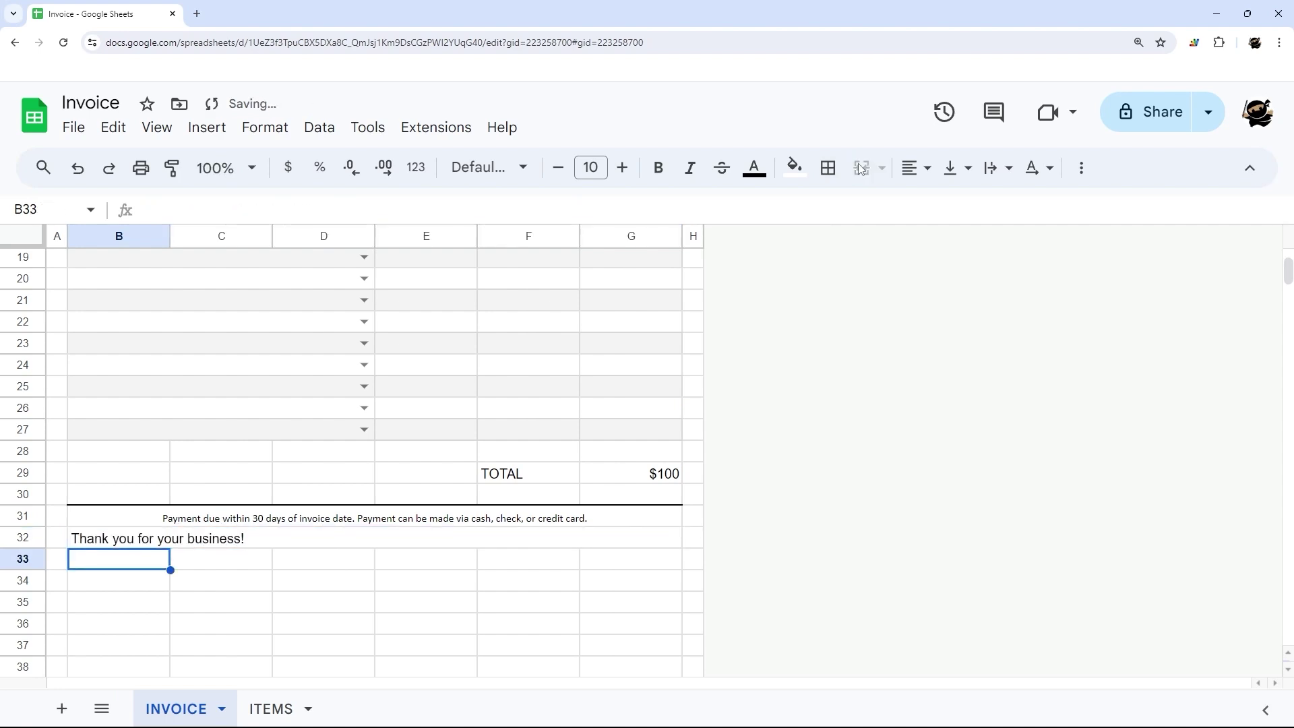
Make the thank-you message in row 32 bold and center it horizontally.
left_click(526, 539)
left_click(916, 167)
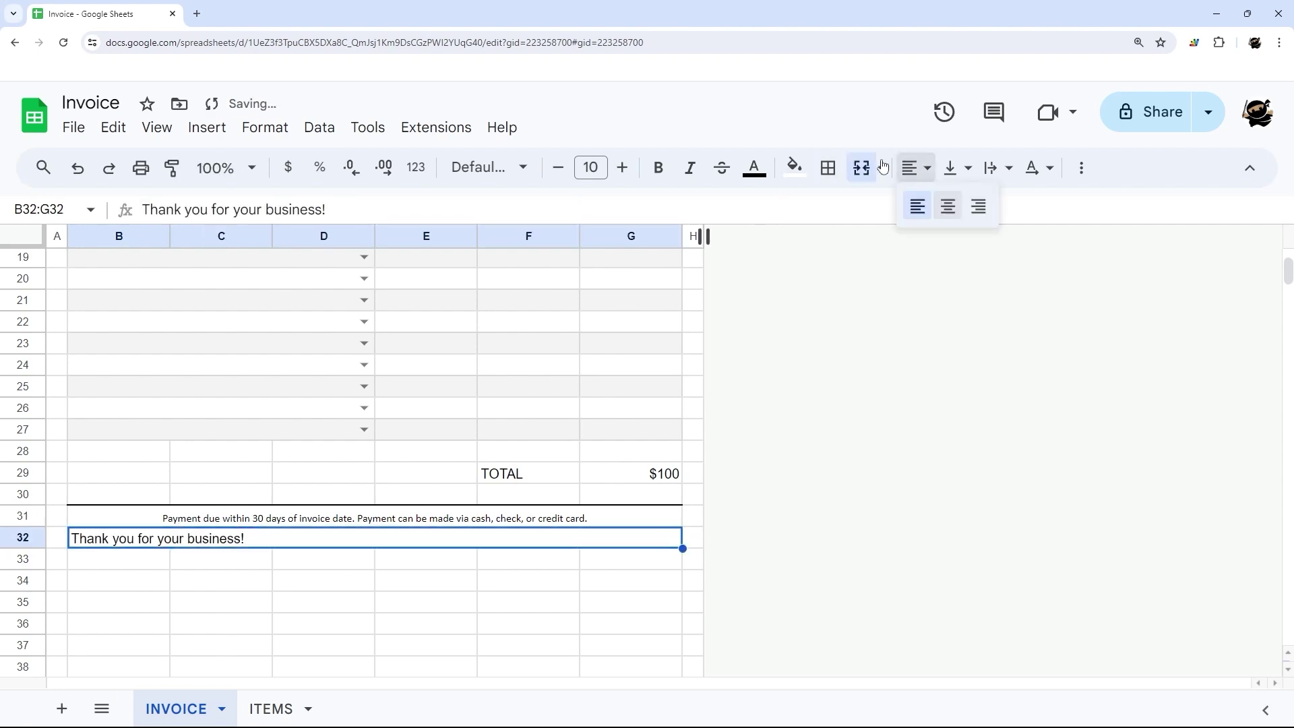
left_click(657, 168)
left_click(928, 168)
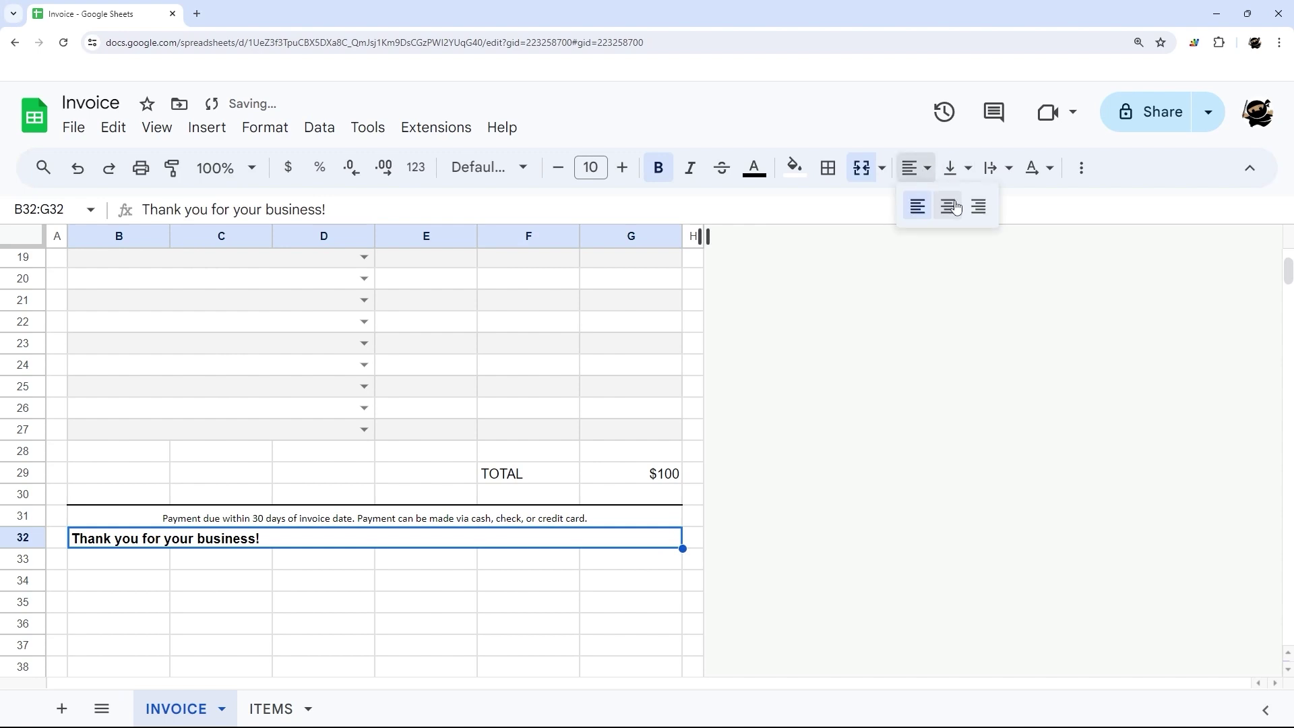
left_click(952, 206)
key("Right")
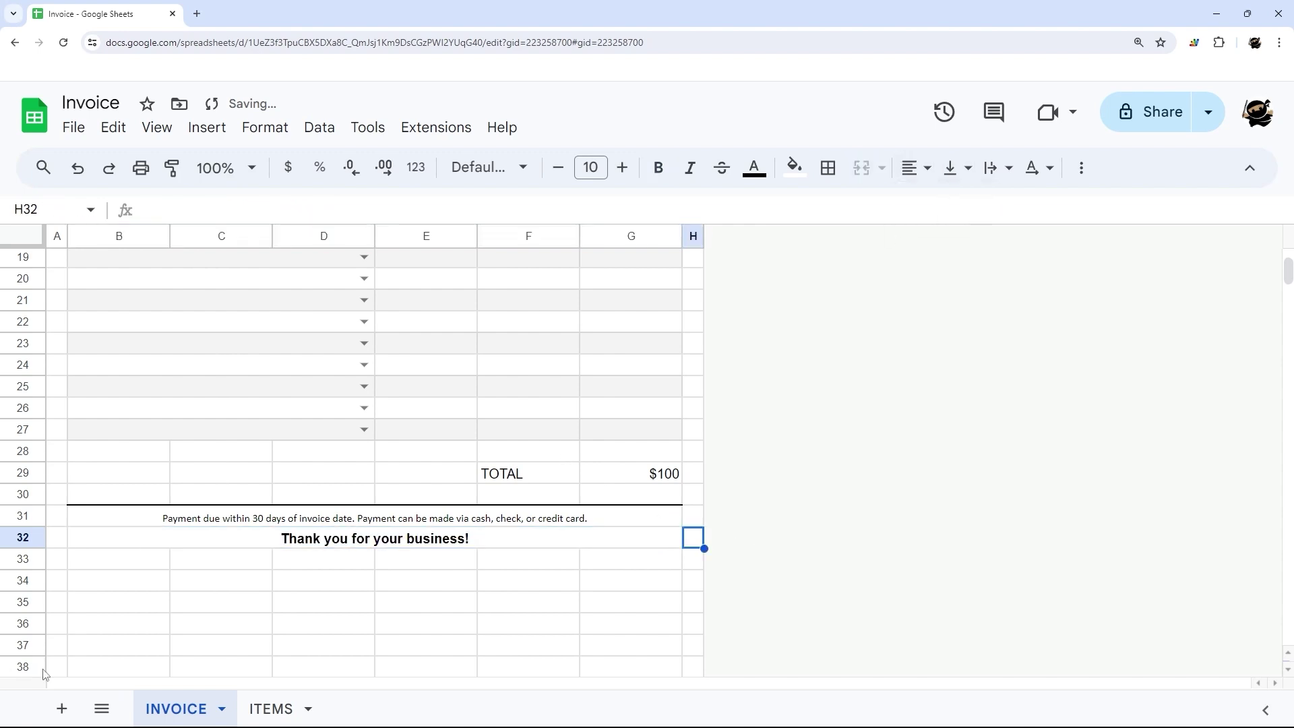
Delete the unused rows 33 through 1000 below the thank-you message.
left_click(30, 556)
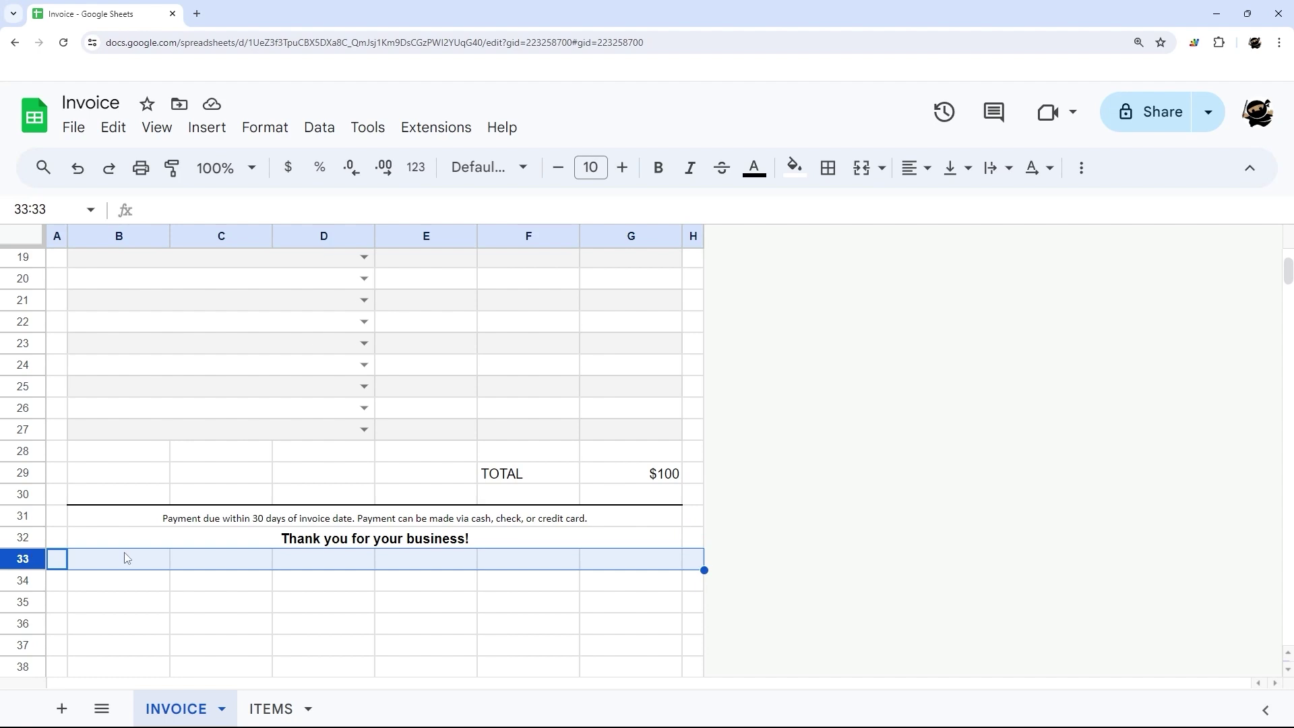
left_click(119, 602)
left_click_drag(22, 558, 35, 497)
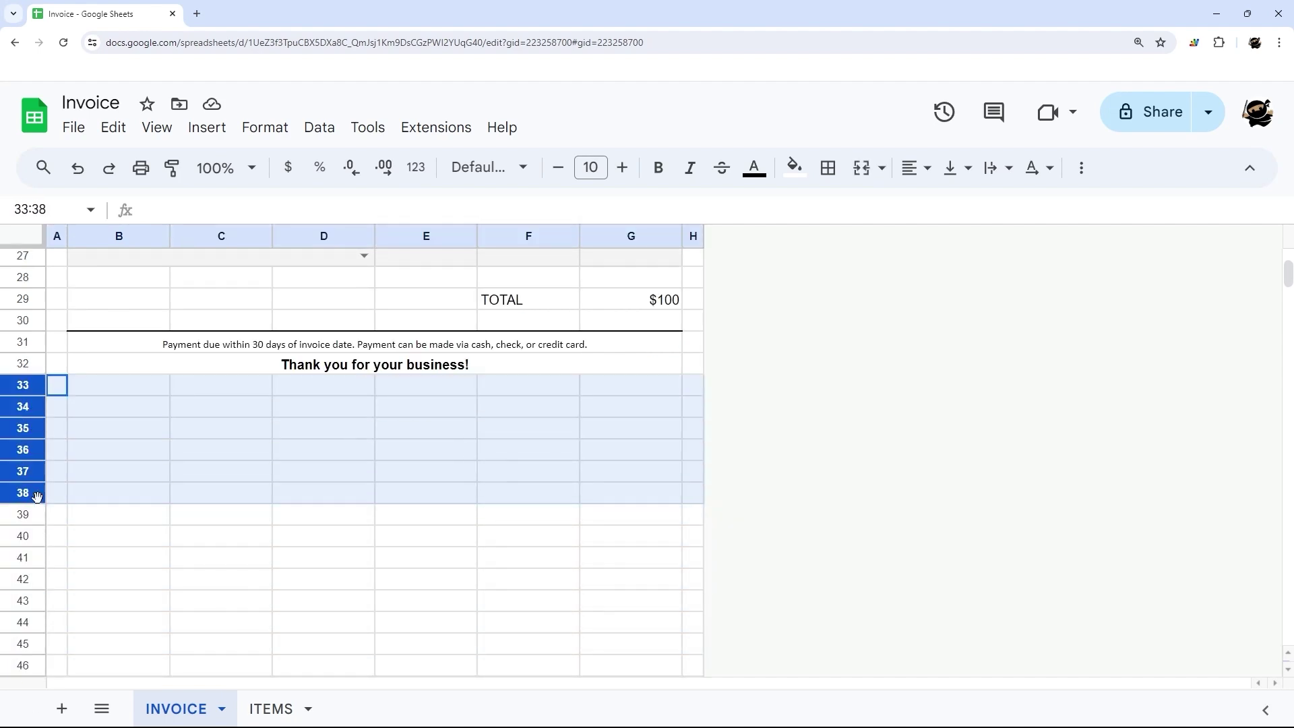
left_click(221, 426)
left_click(24, 384)
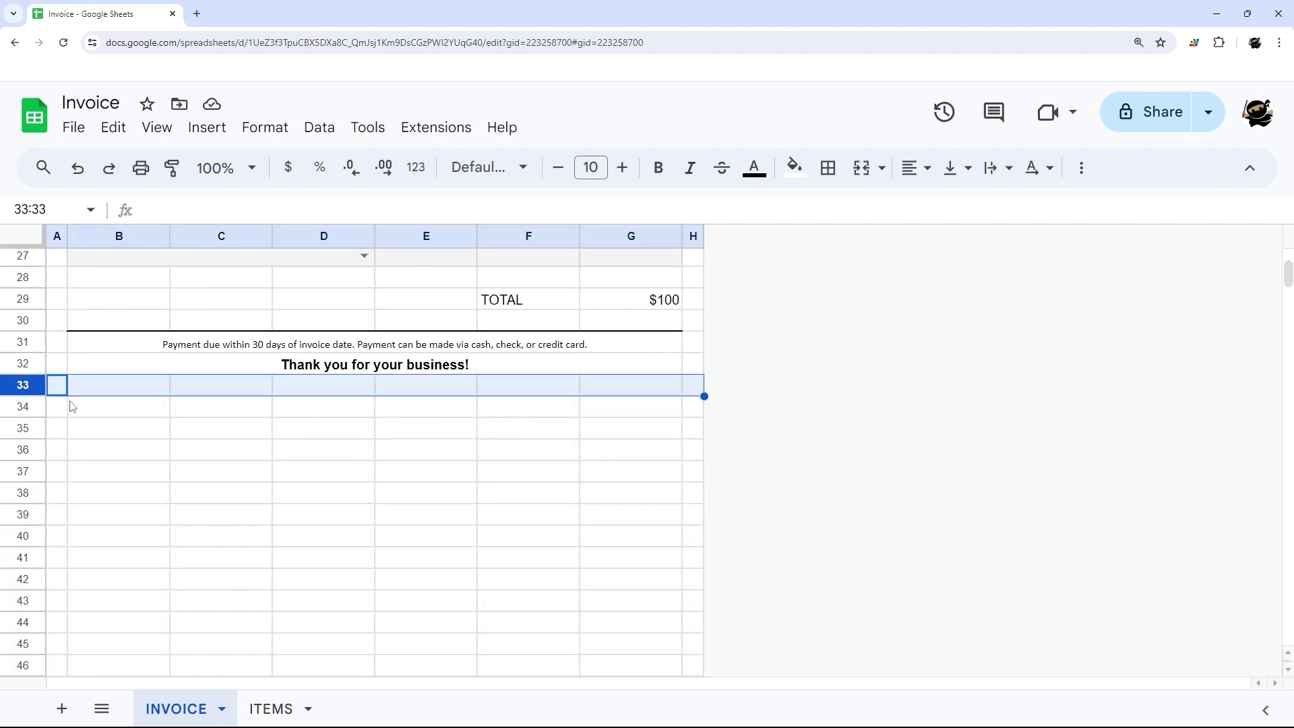
scroll(72, 406, "down", 20)
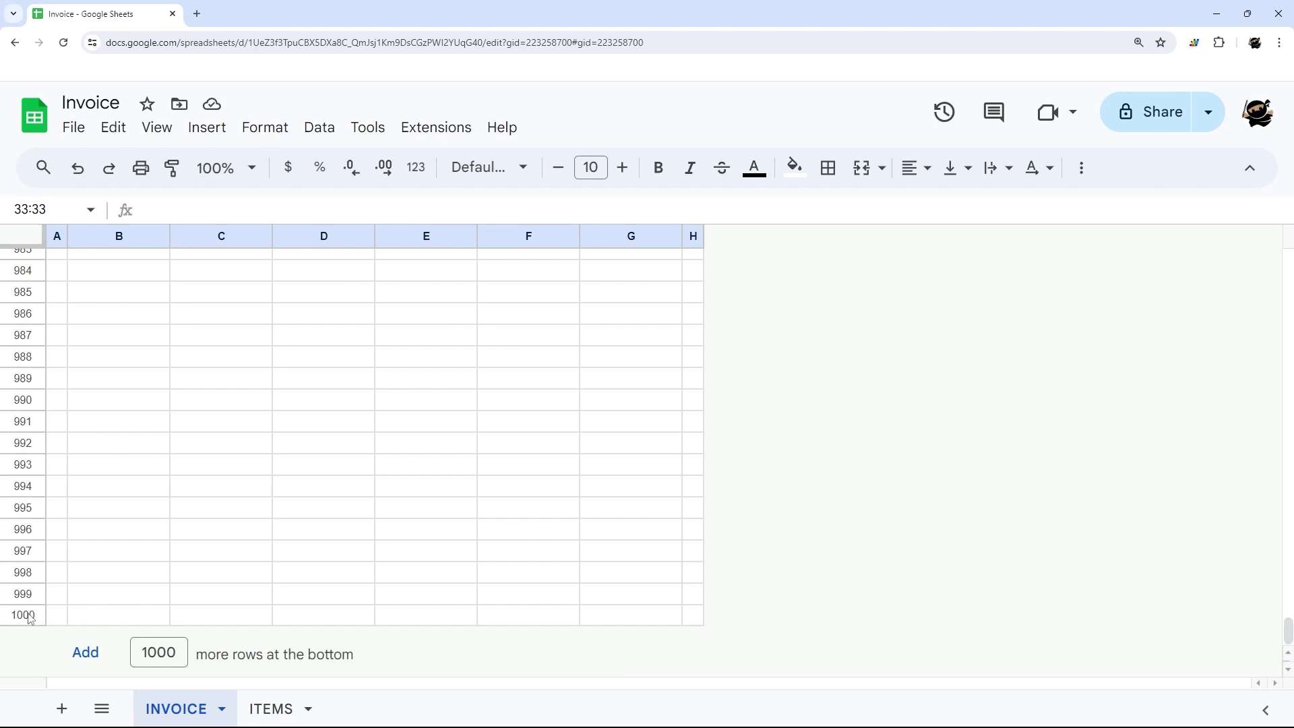
left_click(27, 615, "shift")
right_click(27, 615)
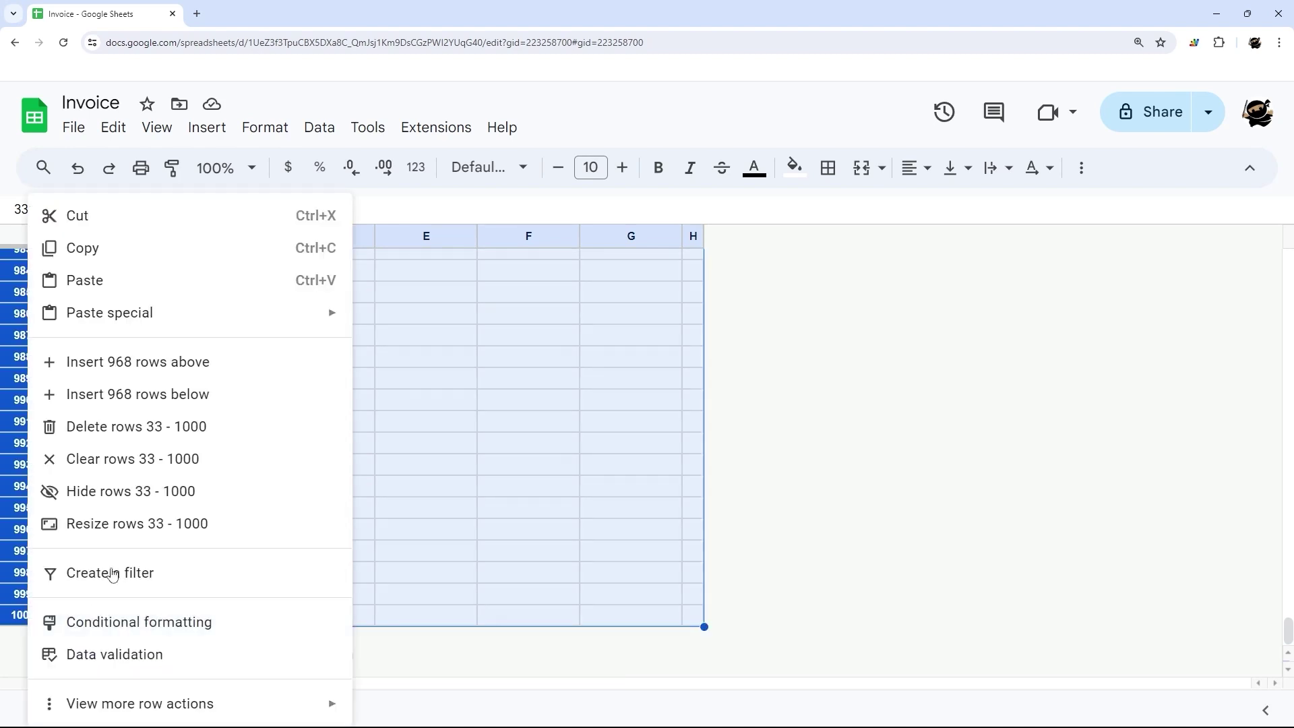
left_click(159, 432)
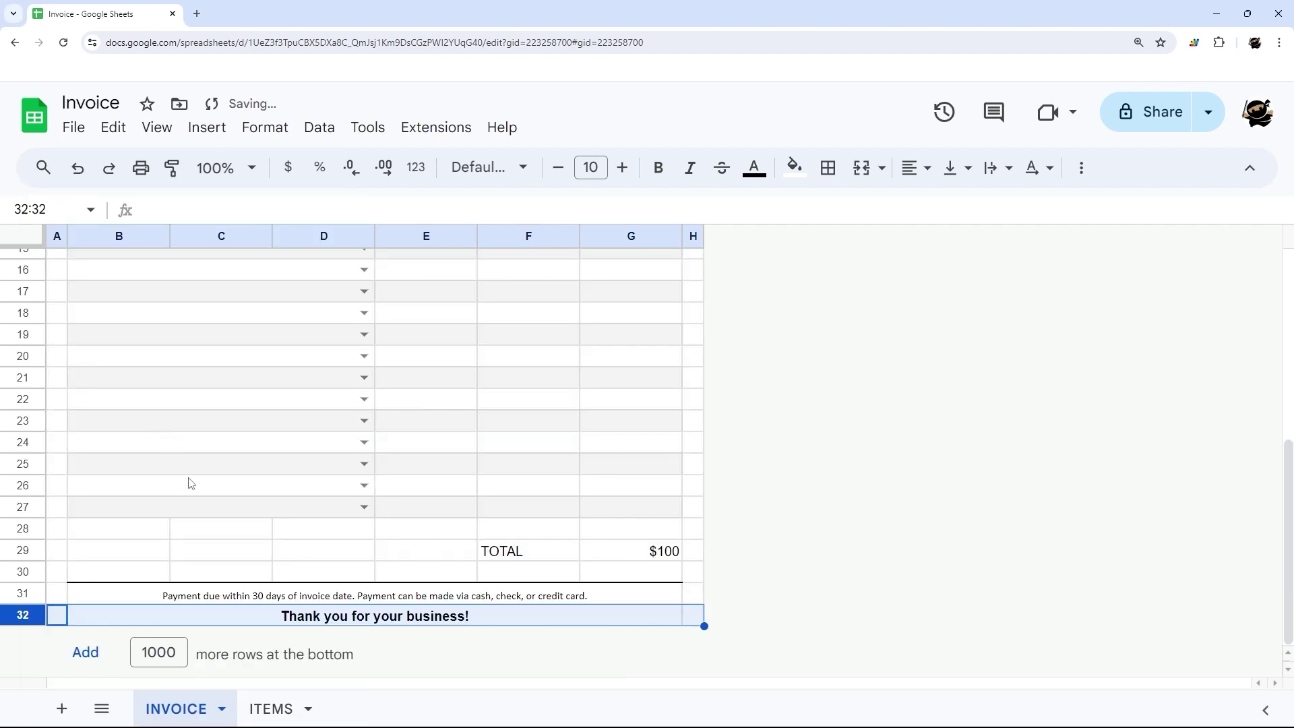
left_click(693, 593)
Hide the gridlines on the INVOICE sheet and look over the whole invoice layout.
scroll(222, 629, "up", 5)
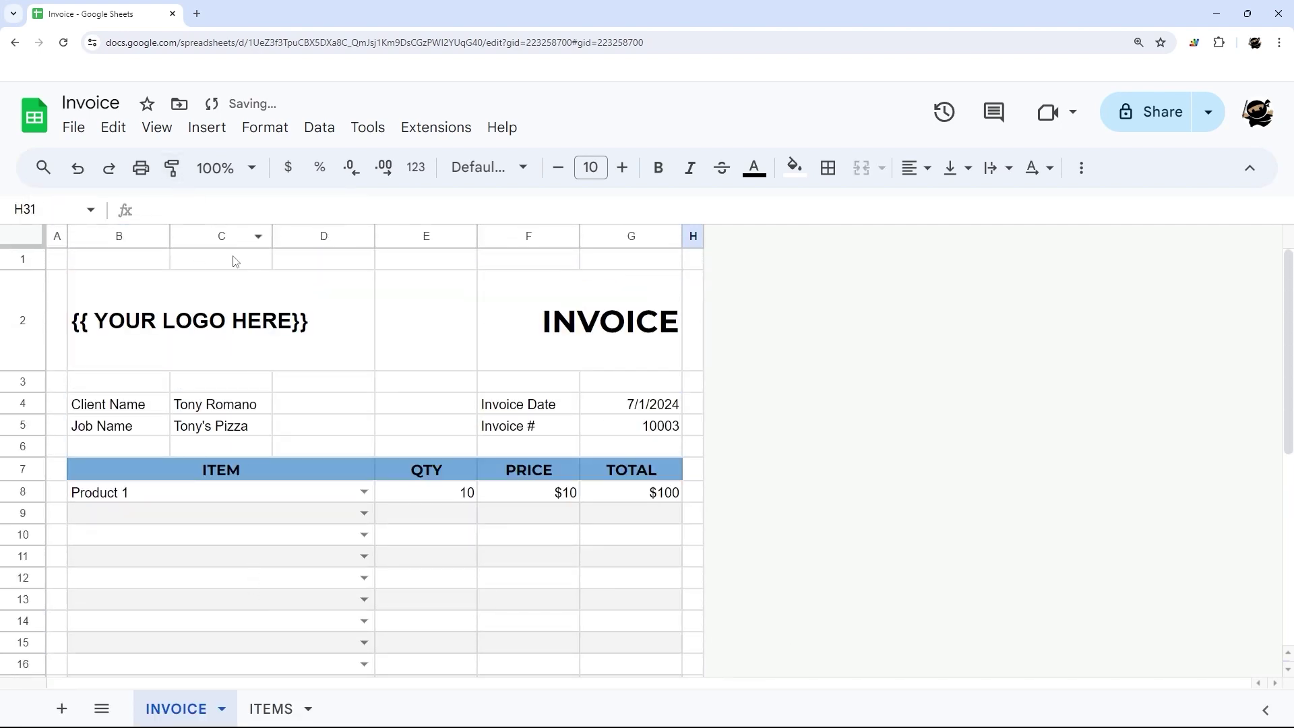
left_click_drag(130, 389, 677, 384)
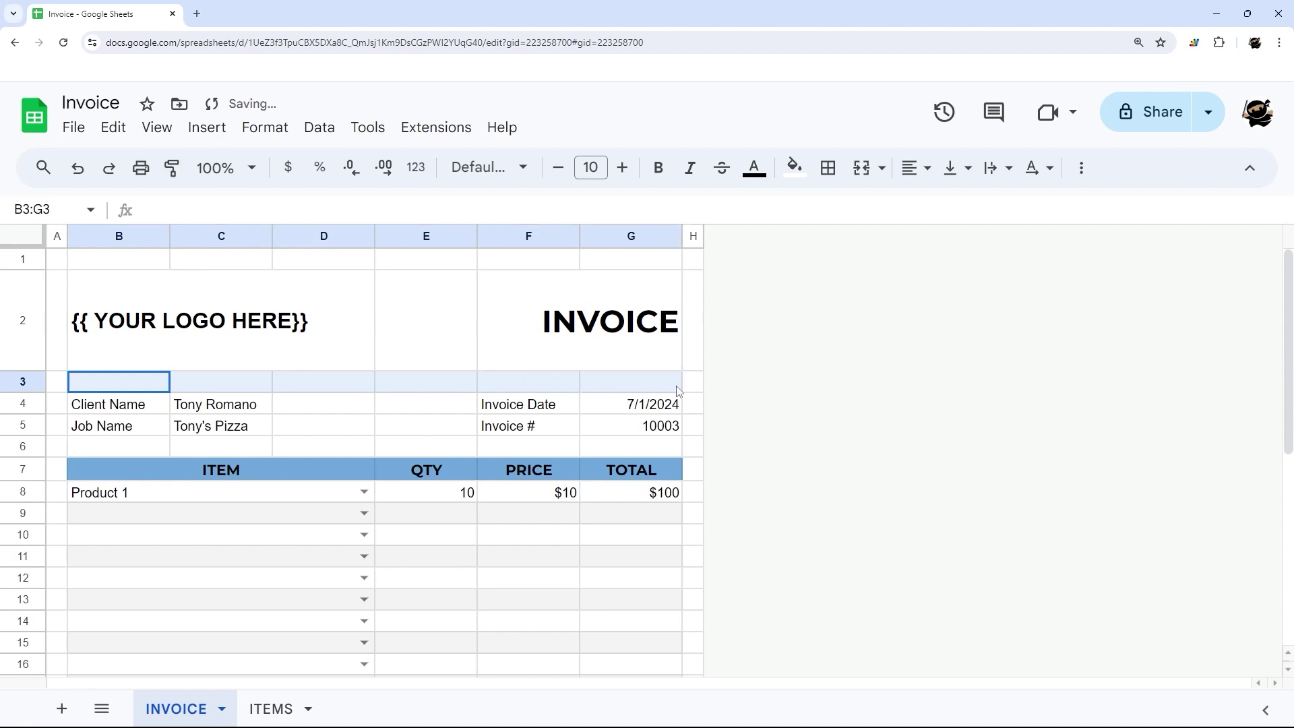
left_click(156, 129)
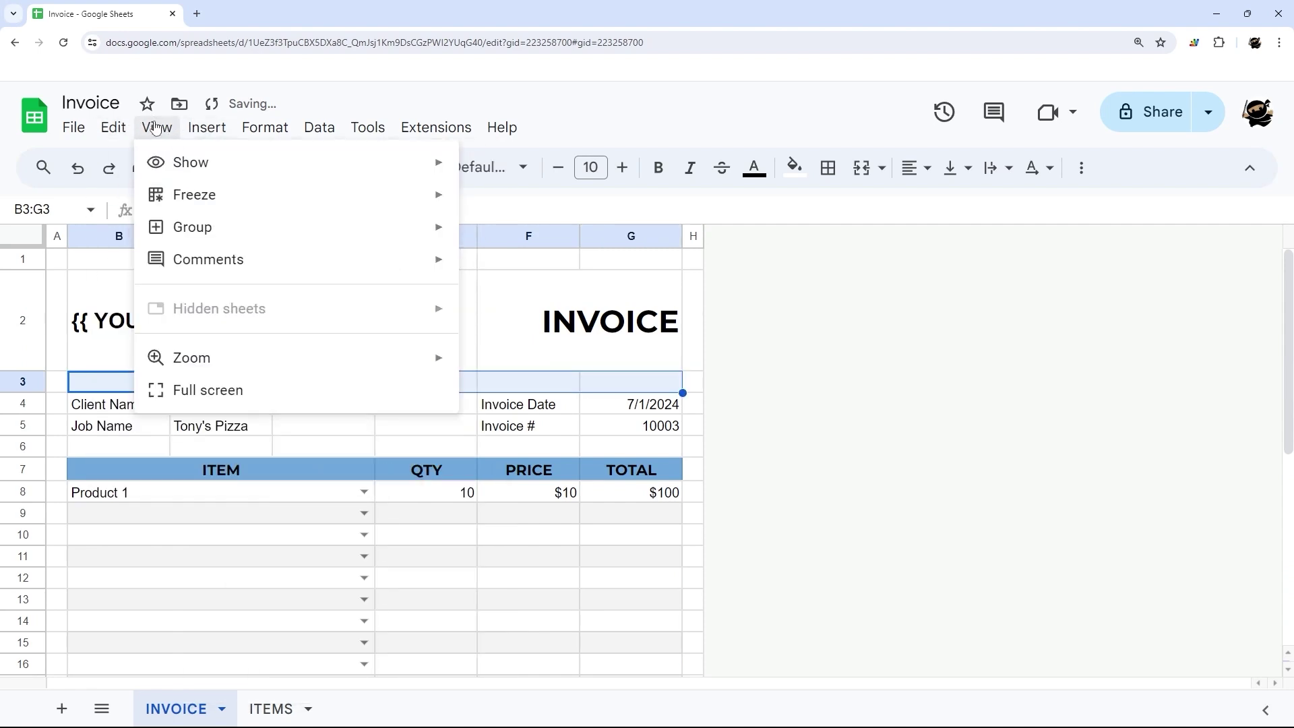
mouse_move(378, 162)
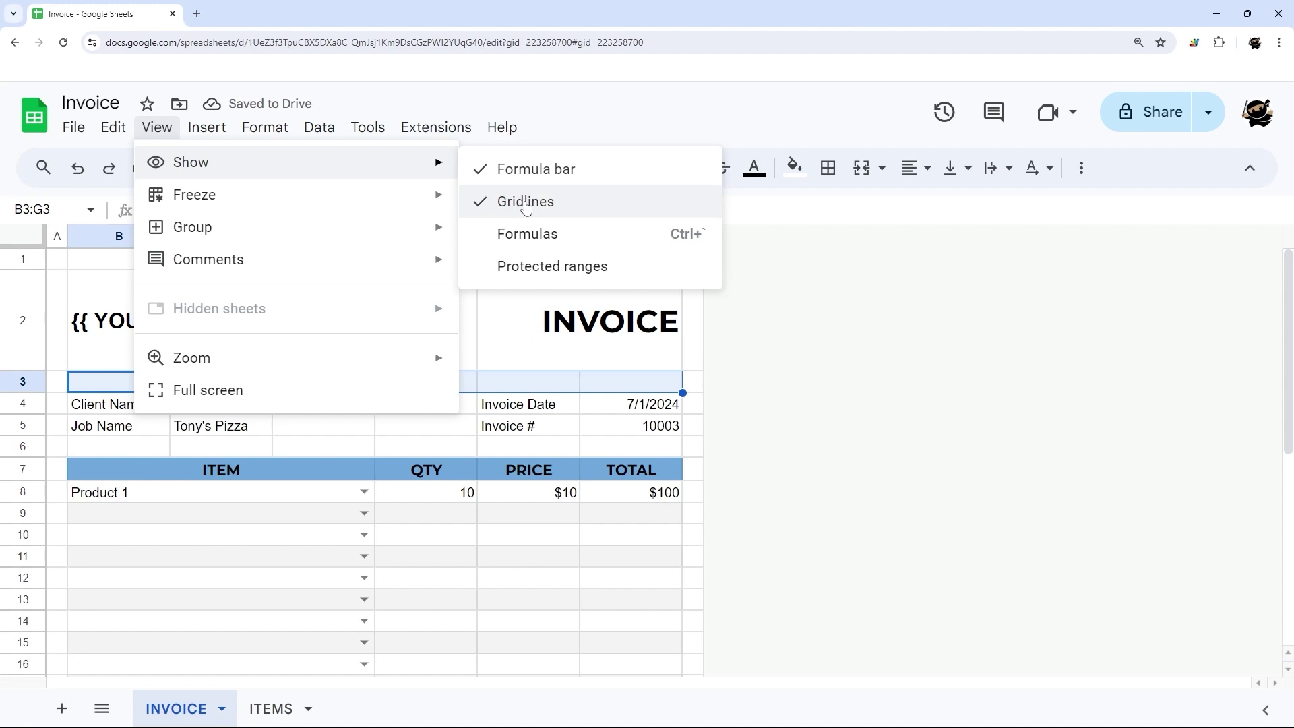
left_click(527, 205)
left_click(418, 315)
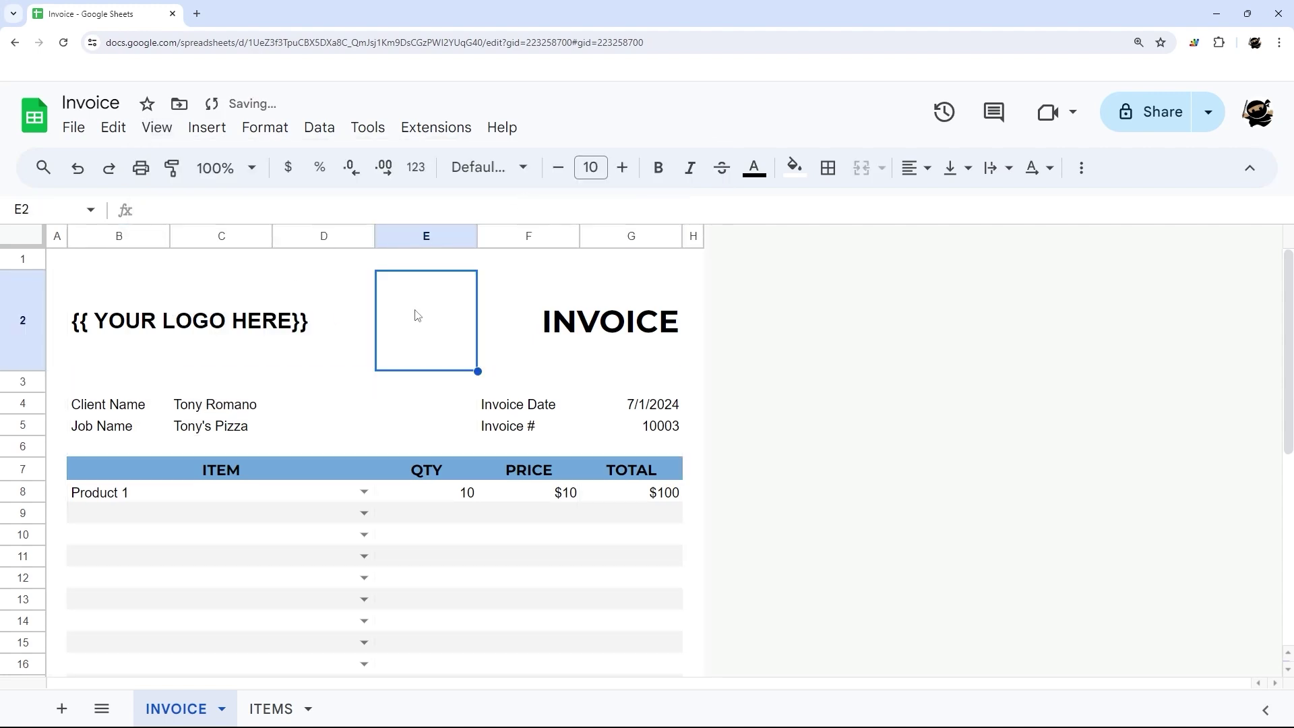
scroll(370, 326, "down", 5)
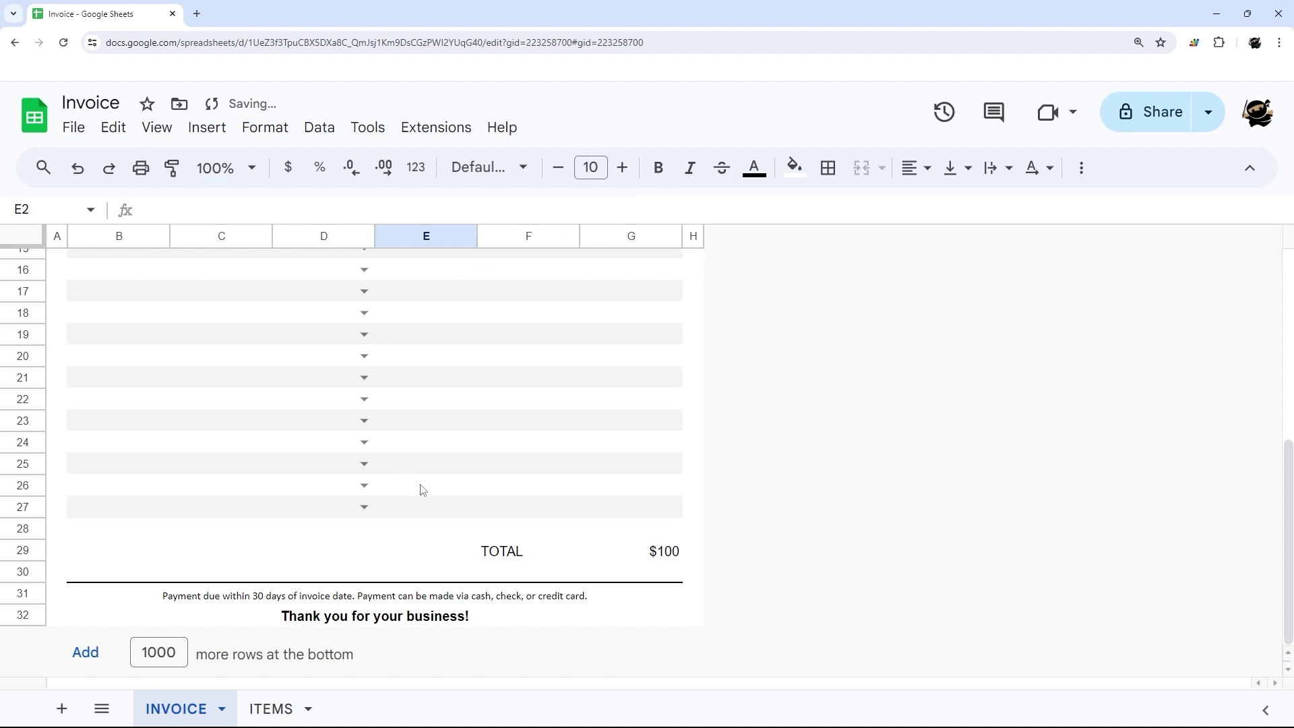
scroll(428, 472, "up", 5)
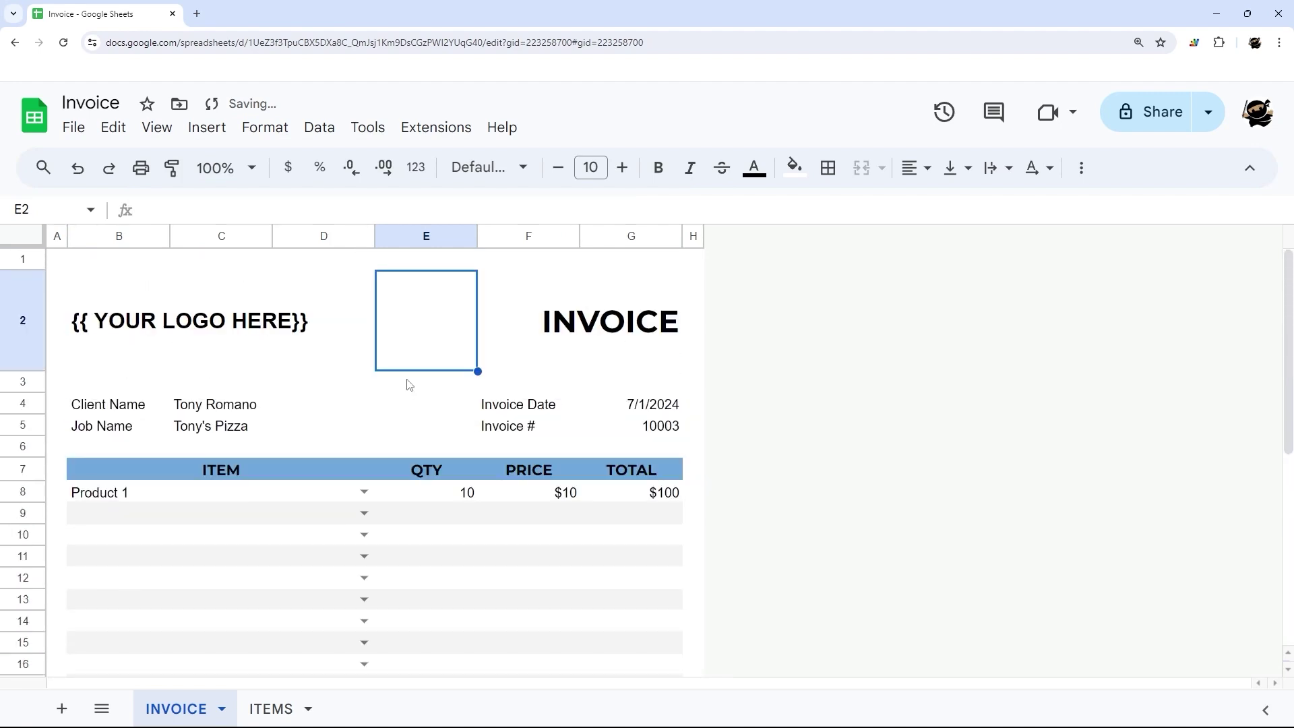
scroll(485, 402, "down", 5)
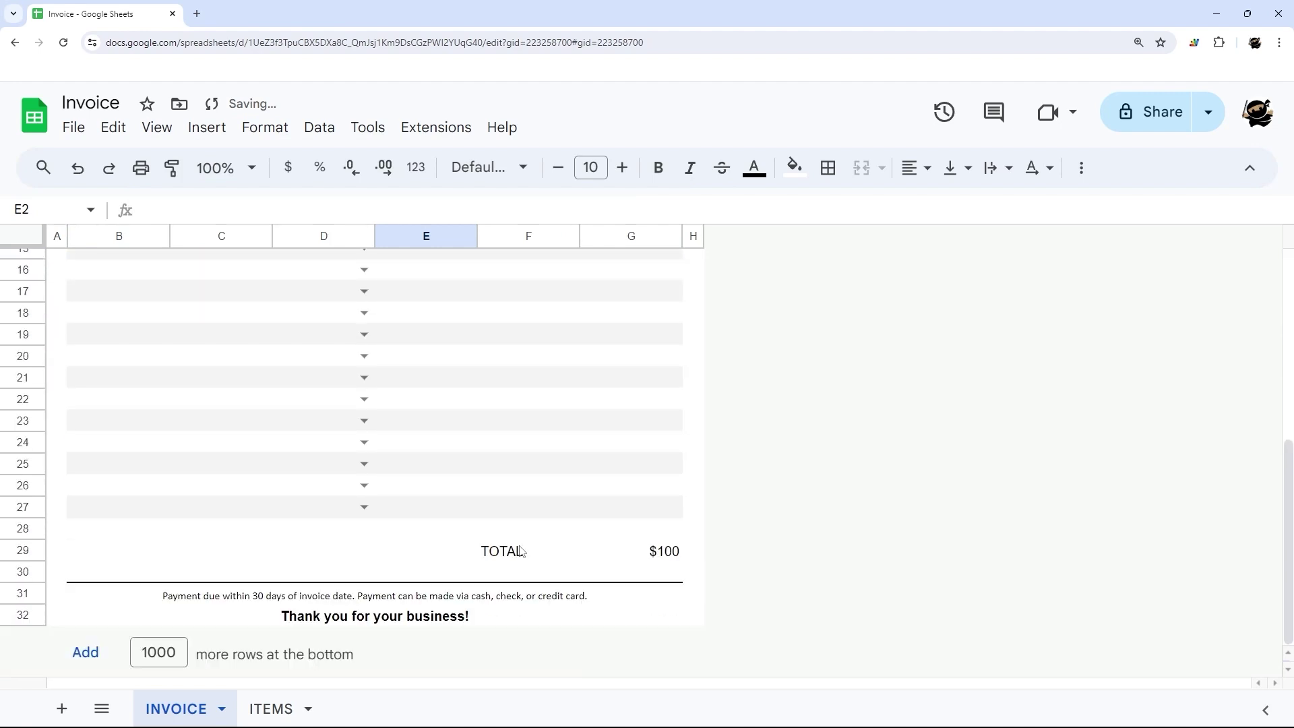
Make the TOTAL label and amount in F29:G29 bold and set their font size to 12.
left_click_drag(521, 551, 671, 552)
left_click(659, 168)
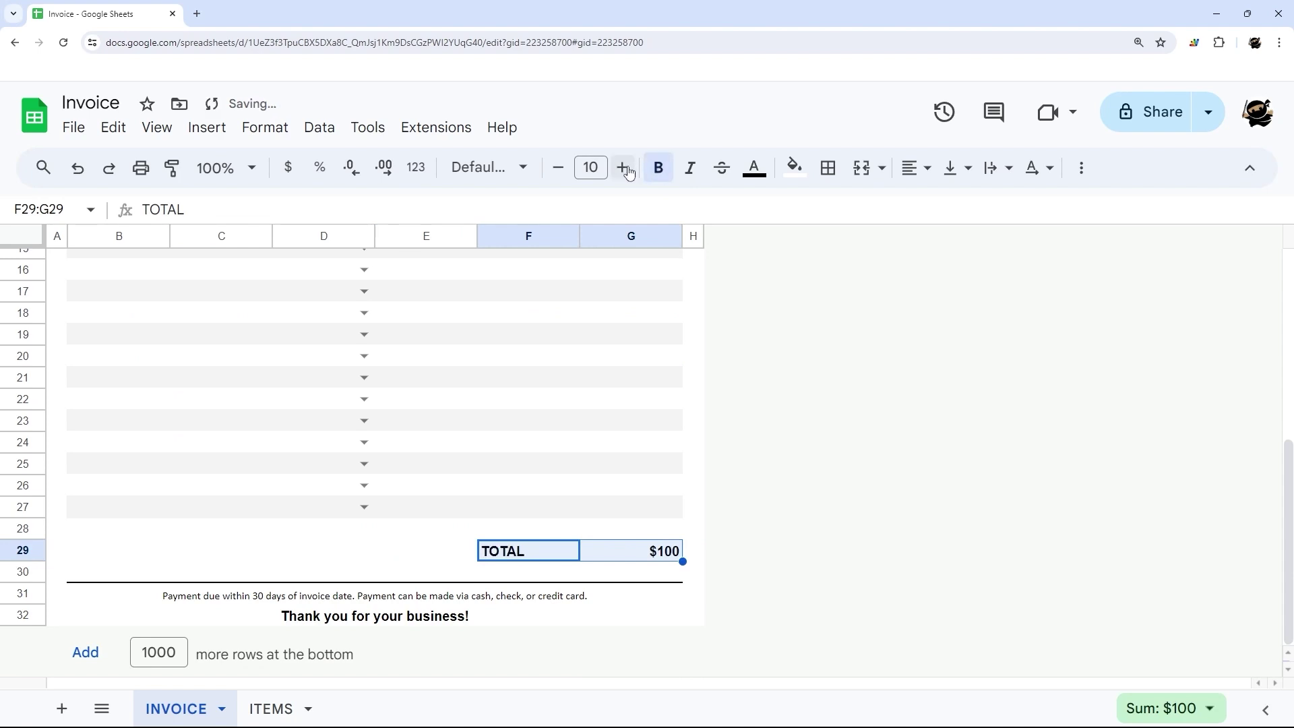
left_click(623, 168)
left_click(624, 168)
Add a thicker black top border above the TOTAL cells F29:G29.
left_click(830, 168)
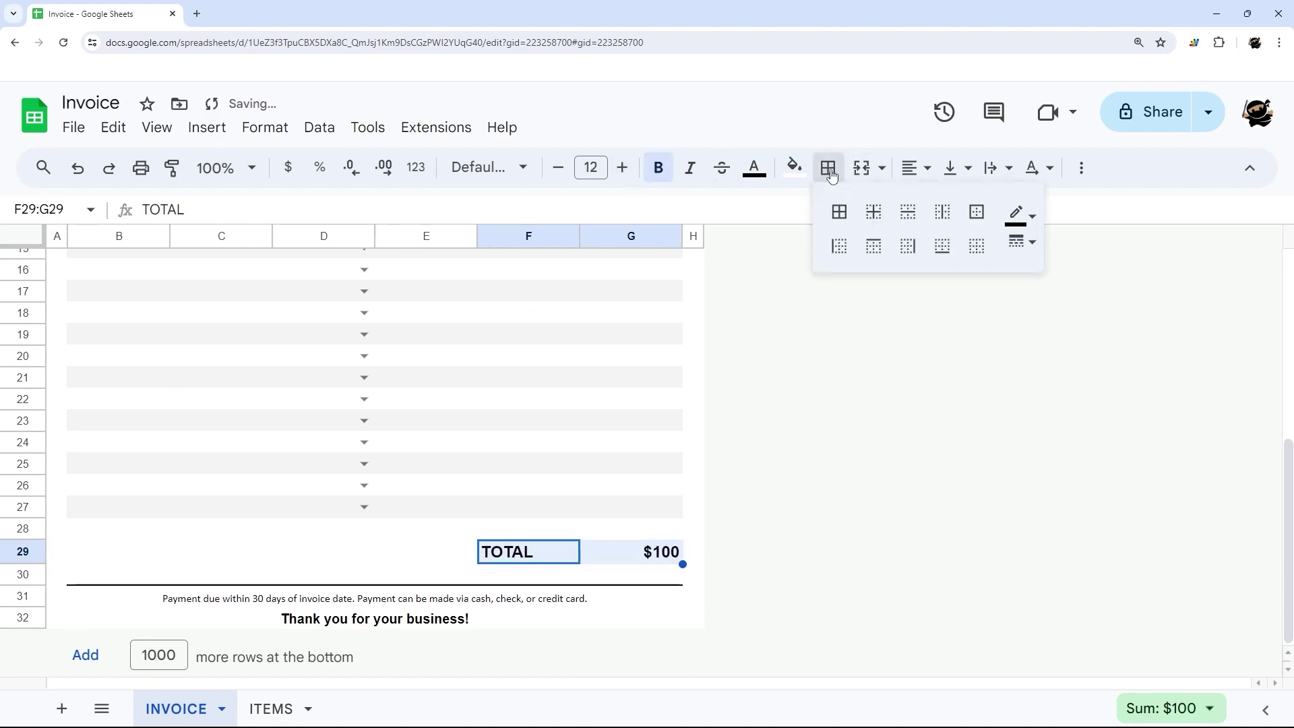
left_click(1022, 242)
left_click(1043, 289)
left_click(874, 247)
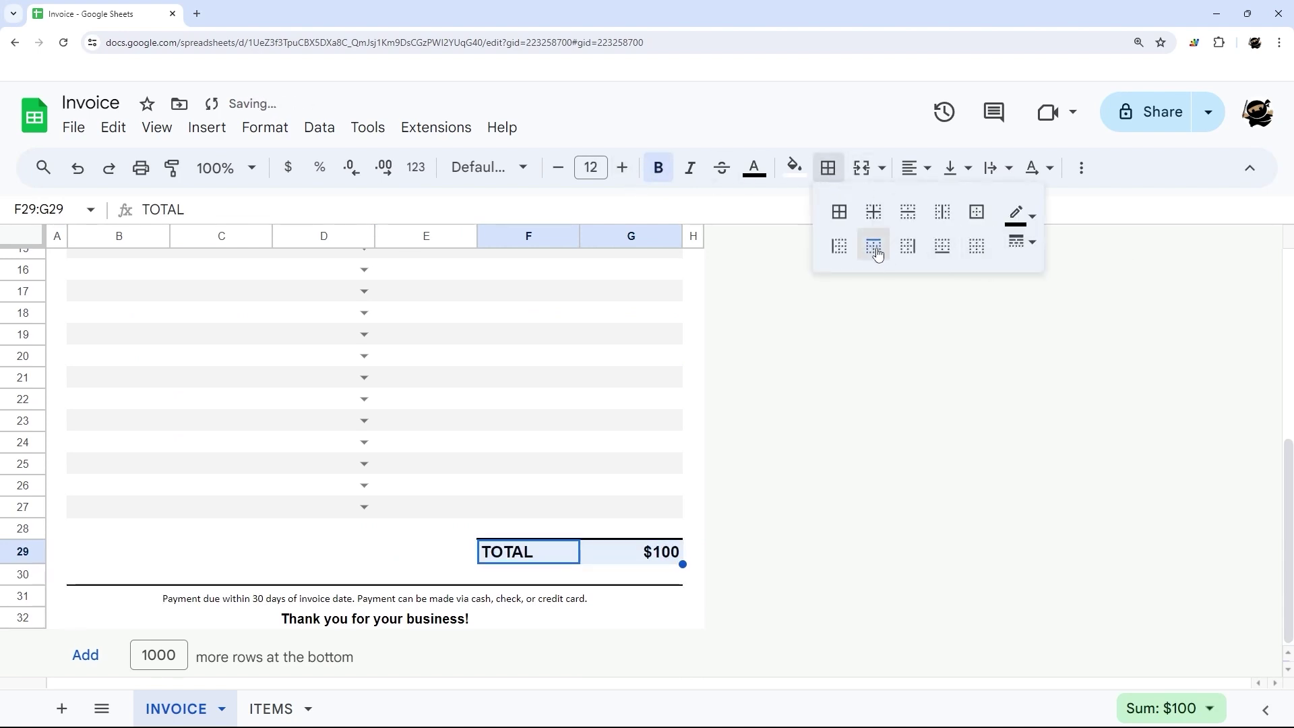
left_click(804, 503)
Try a light green fill on the TOTAL cells F29:G29.
left_click_drag(523, 558, 607, 559)
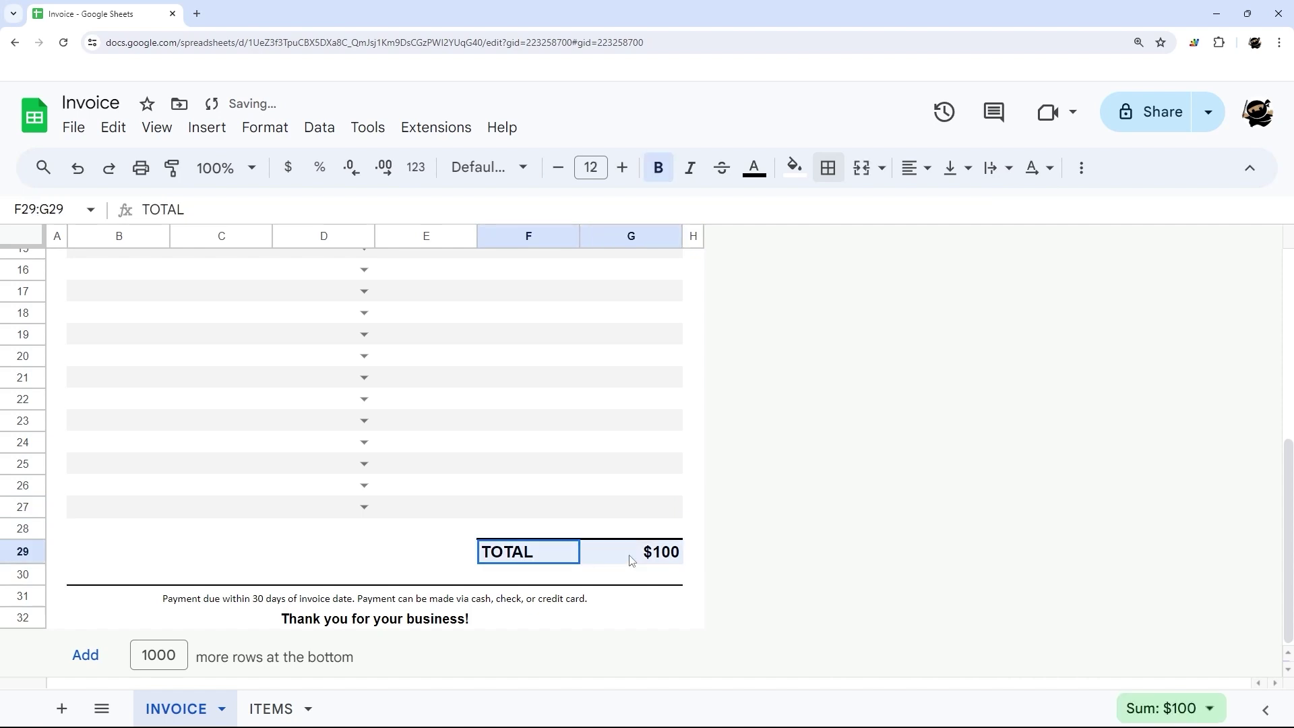
left_click(794, 167)
left_click(881, 283)
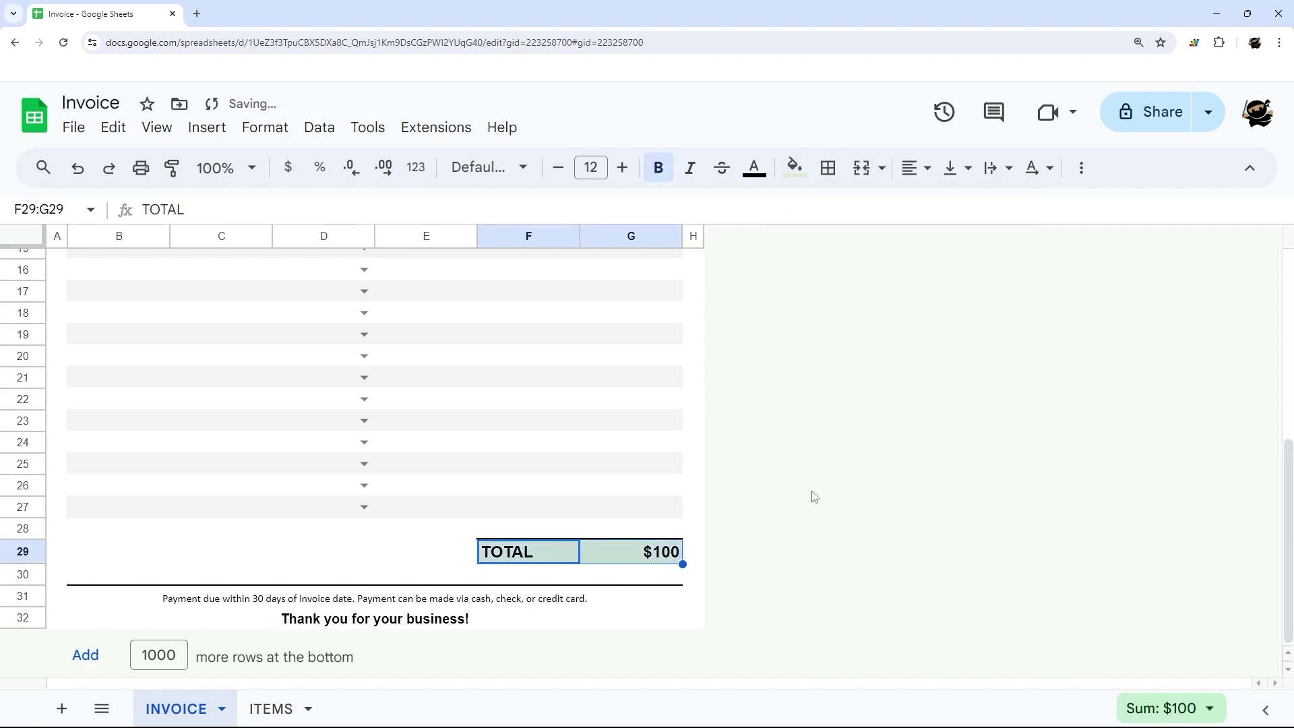
left_click(694, 528)
Fill the TOTAL cells F29:G29 with light gray.
left_click_drag(528, 558, 629, 560)
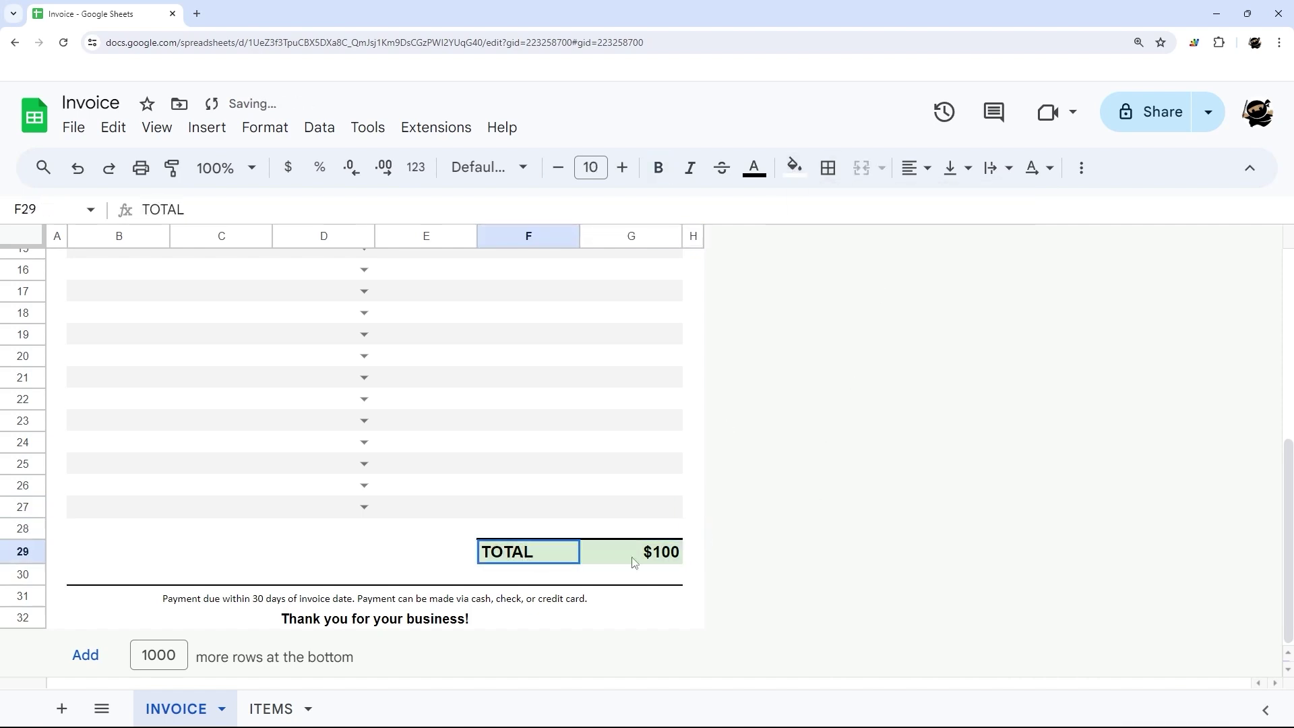
left_click(794, 167)
left_click(976, 238)
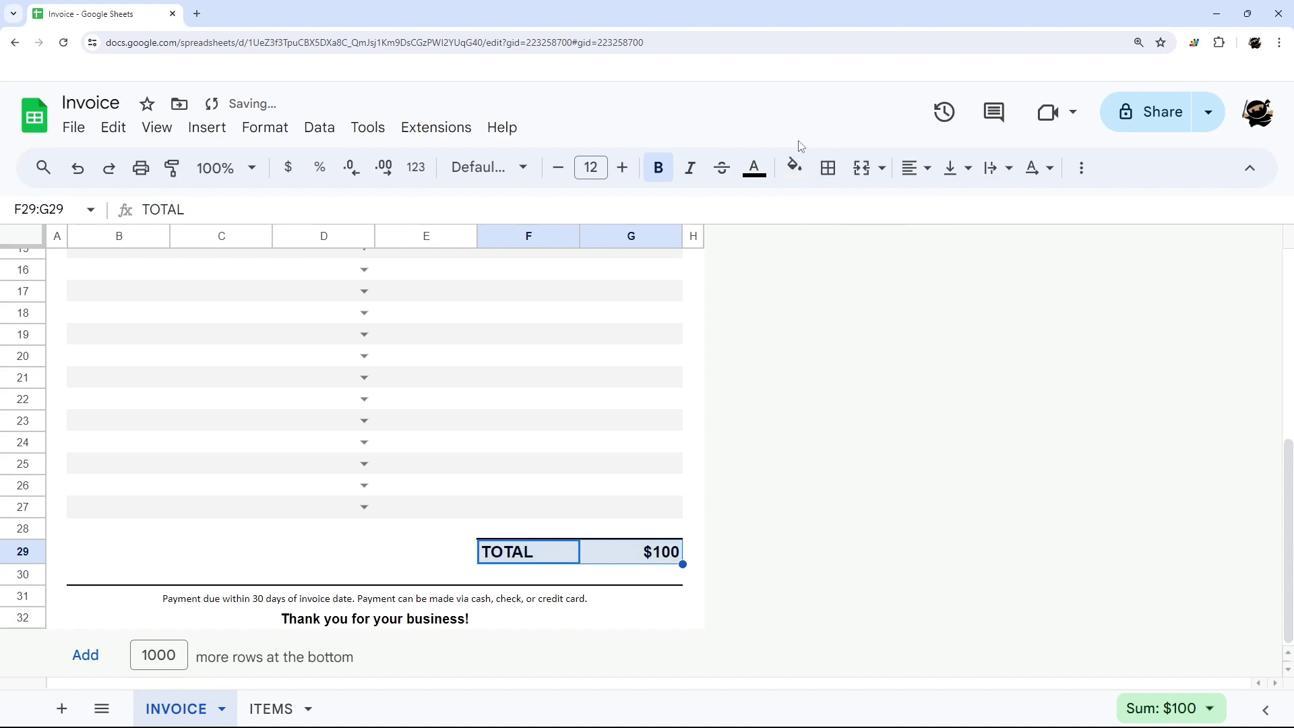
left_click(795, 167)
left_click(694, 399)
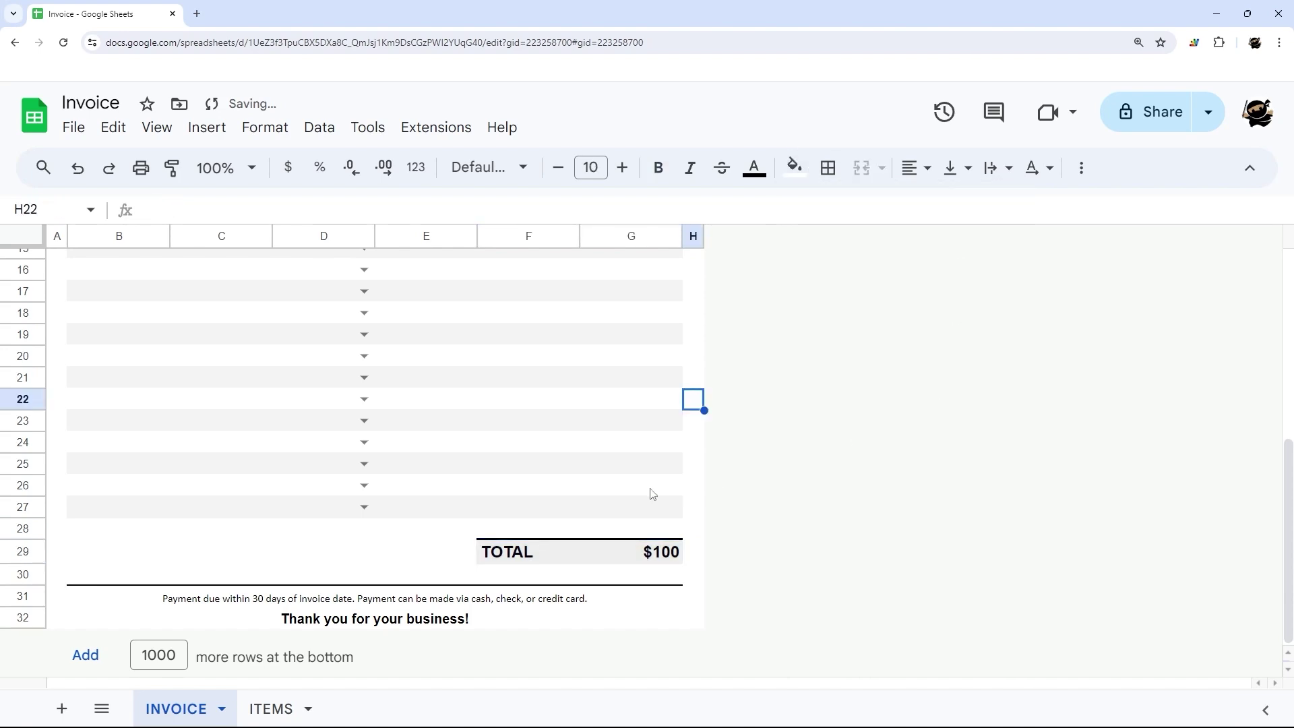
Increase the height of row 29, which holds the invoice total, to 30 pixels.
left_click(37, 551)
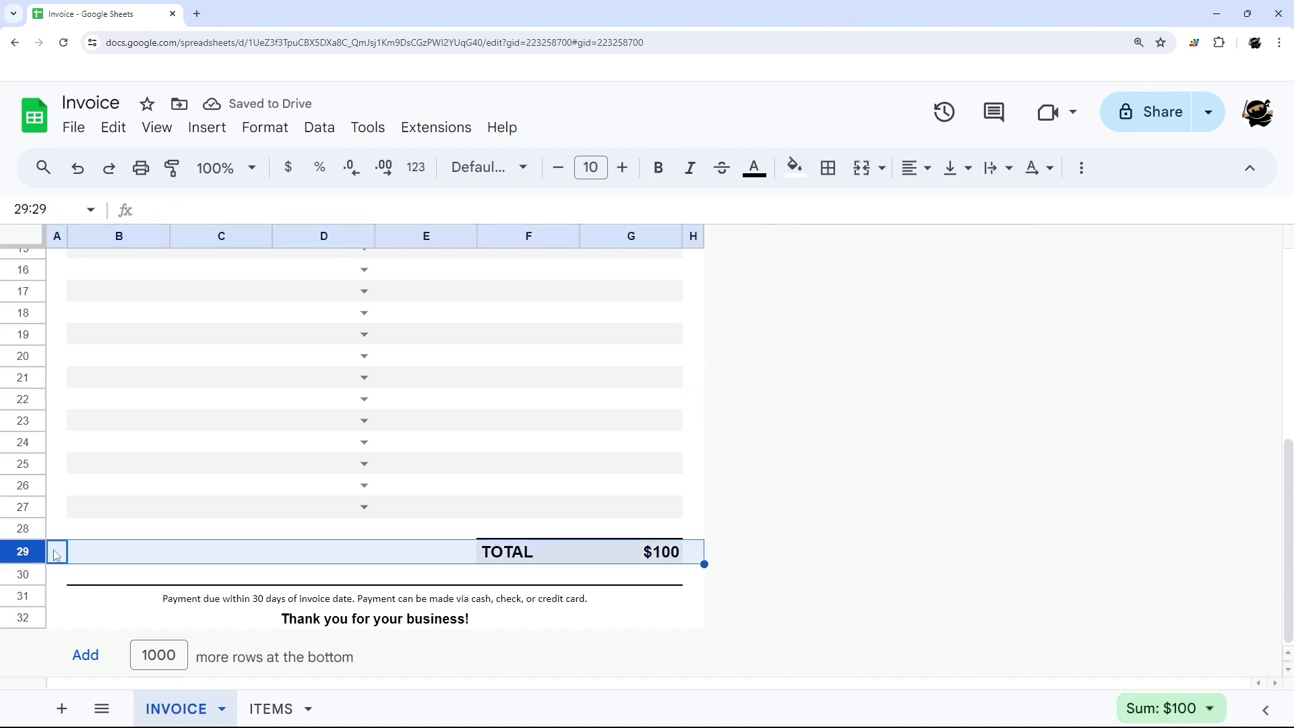
left_click_drag(24, 565, 24, 571)
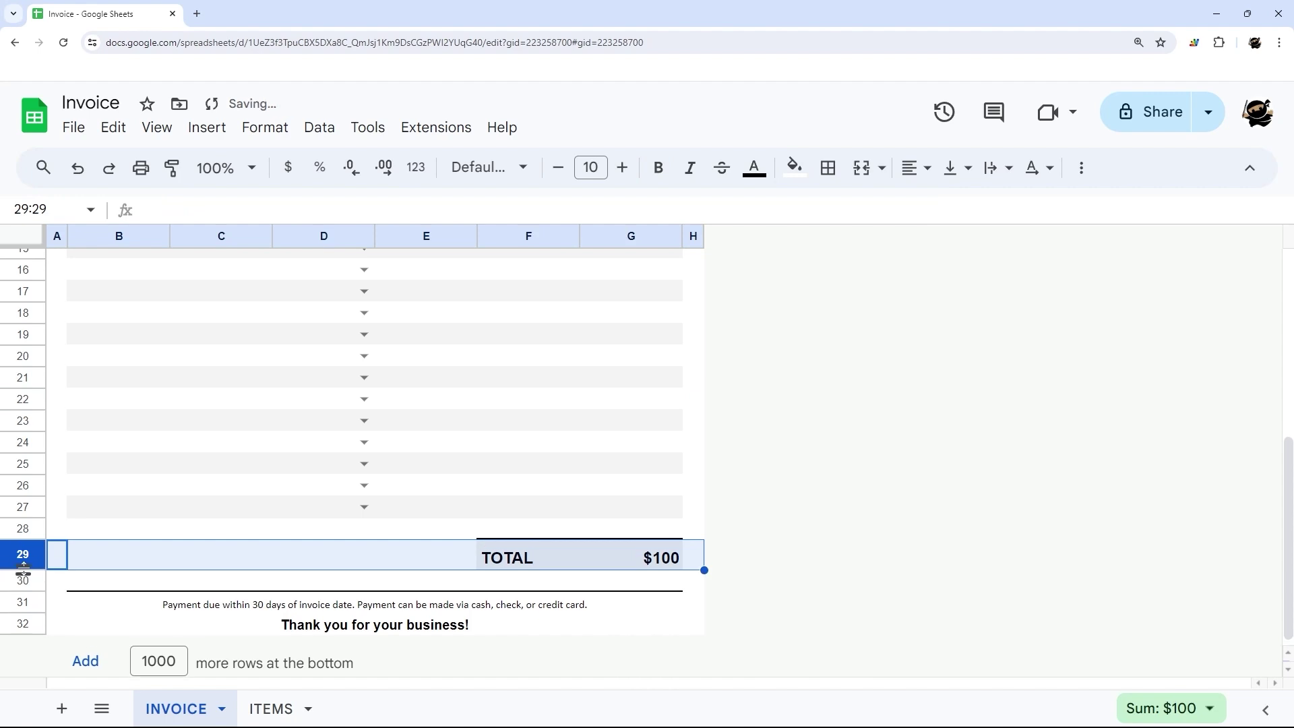
right_click(26, 556)
left_click(88, 526)
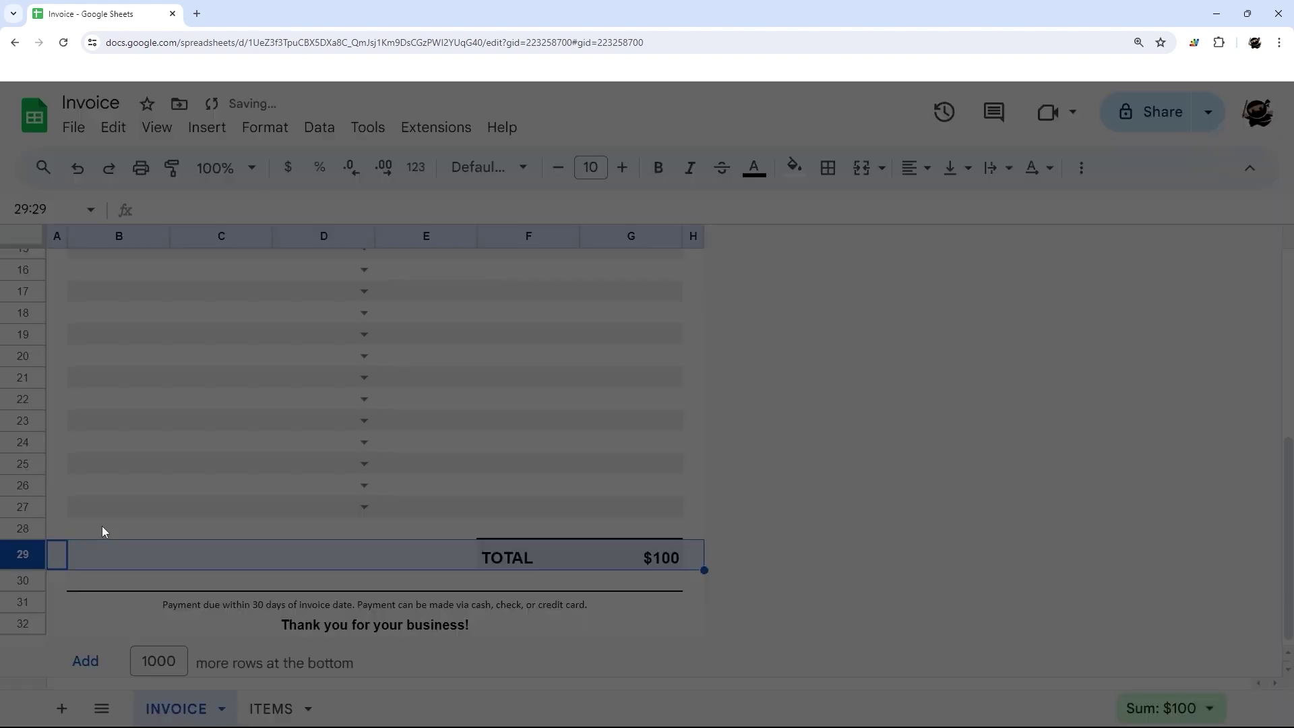
left_click(597, 408)
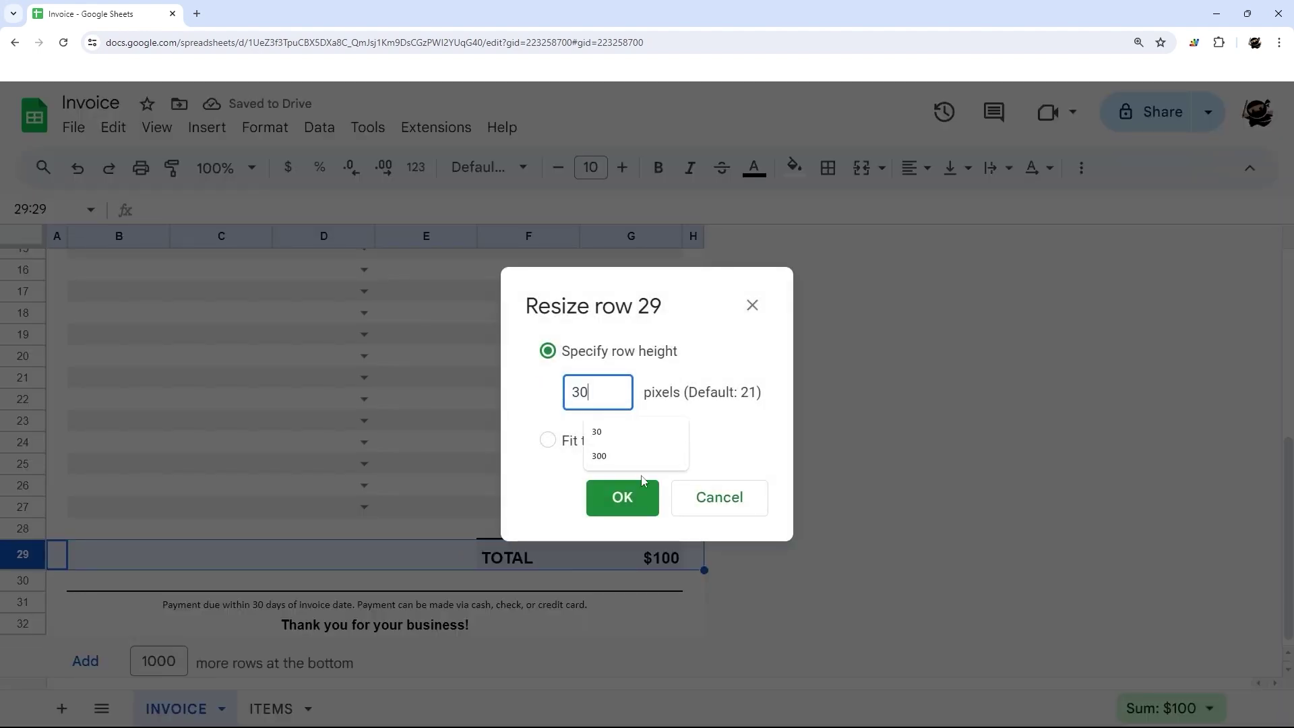
left_click(683, 506)
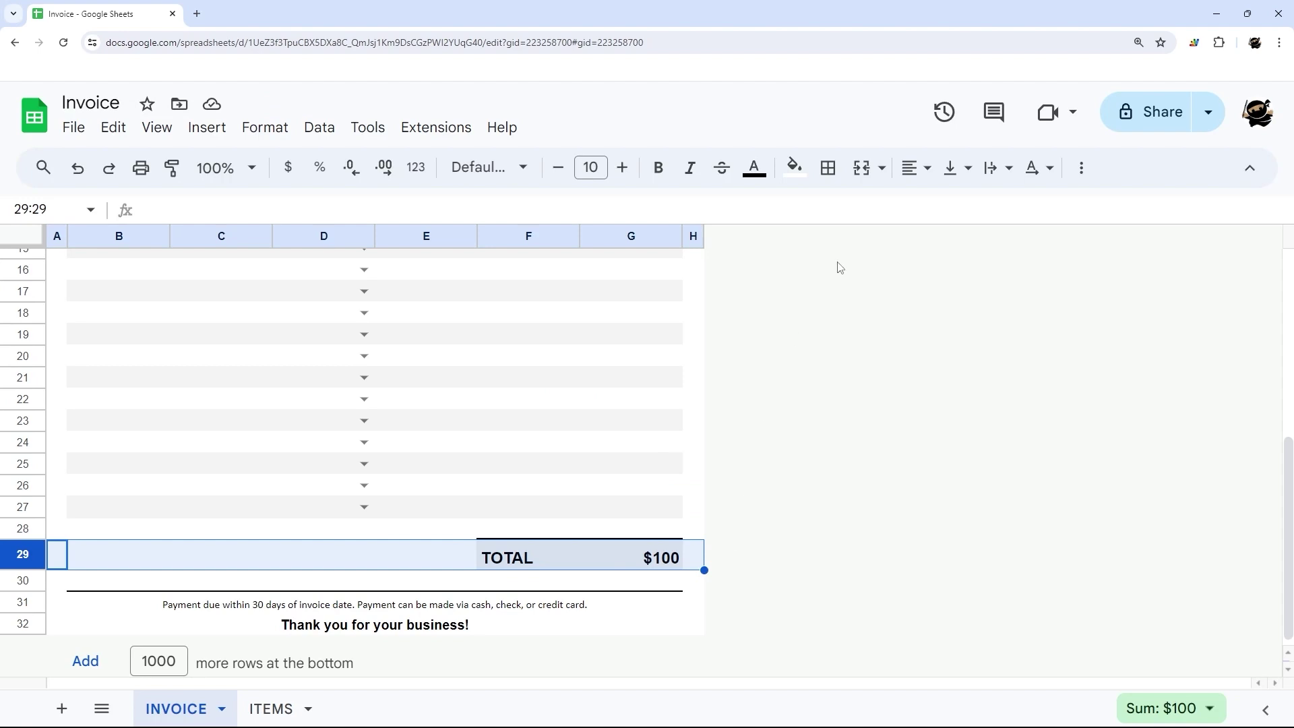
left_click(912, 418)
Try top vertical alignment on the TOTAL cells F29:G29.
left_click_drag(524, 566, 657, 563)
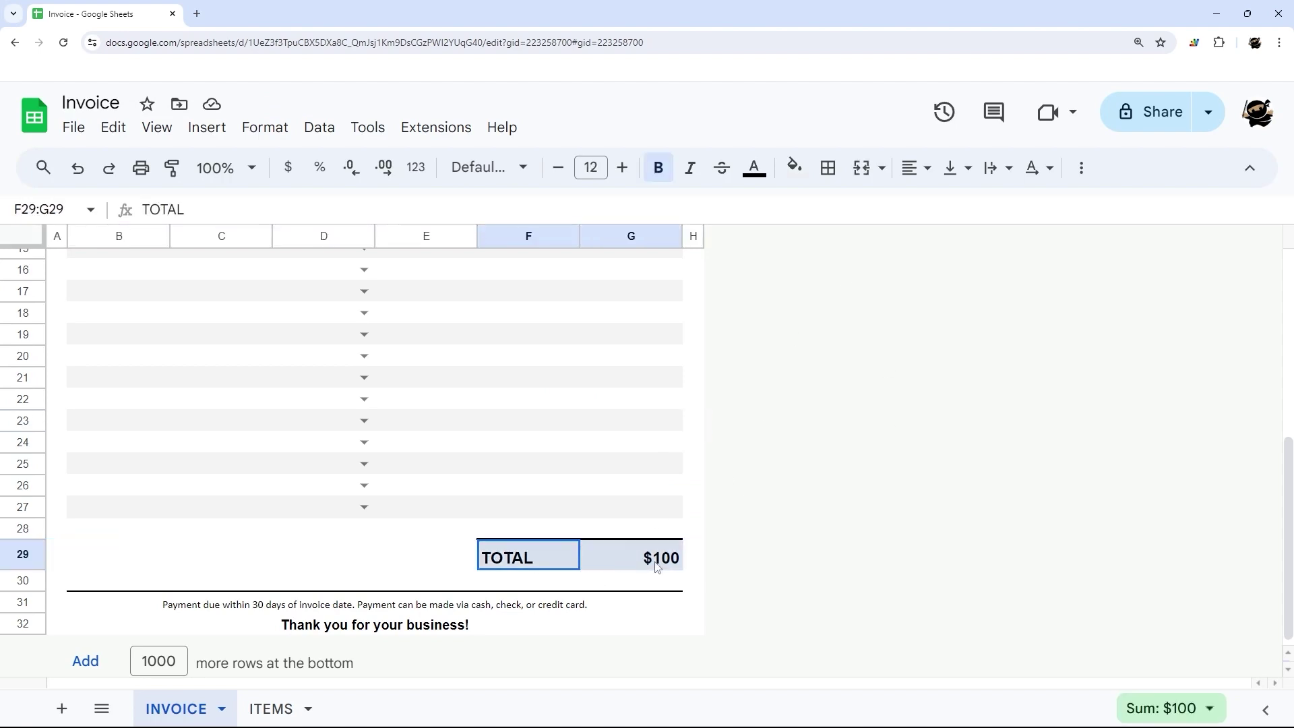
left_click(957, 168)
left_click(956, 206)
left_click(741, 529)
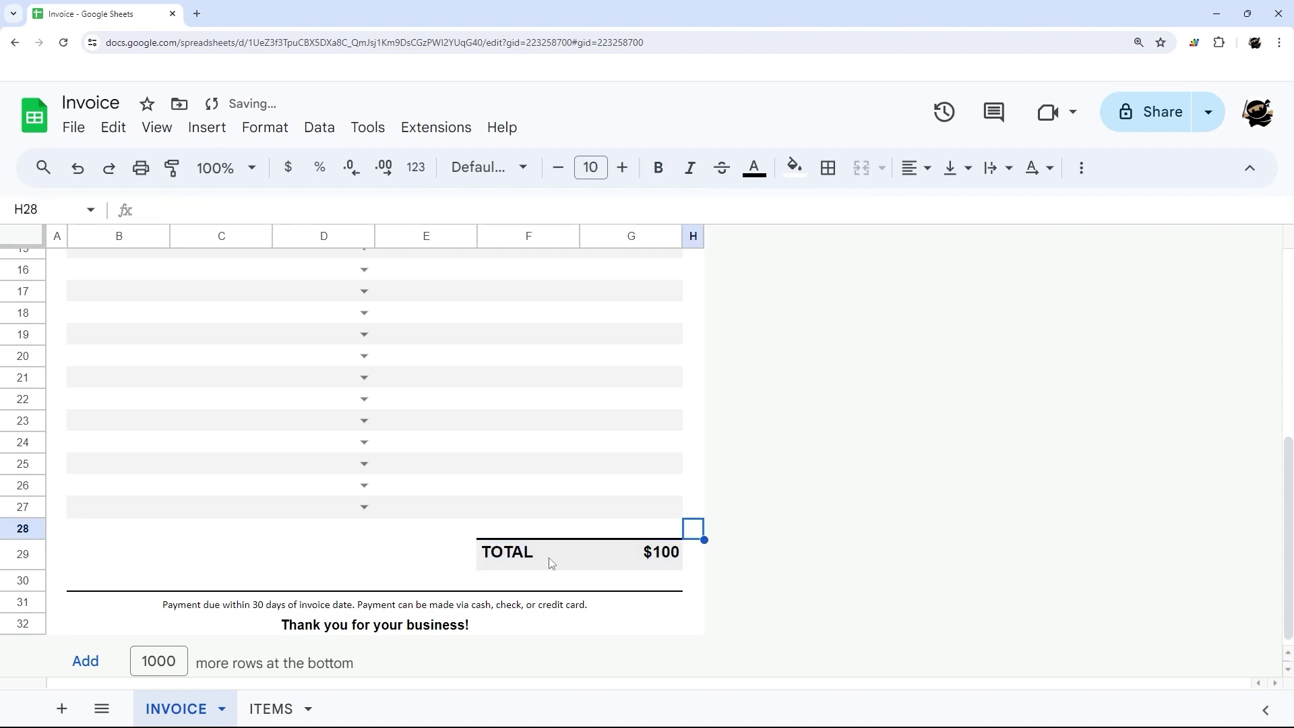
Set the vertical alignment of the TOTAL label and amount in F29:G29 to middle.
left_click_drag(533, 560, 627, 556)
left_click(957, 168)
left_click(989, 206)
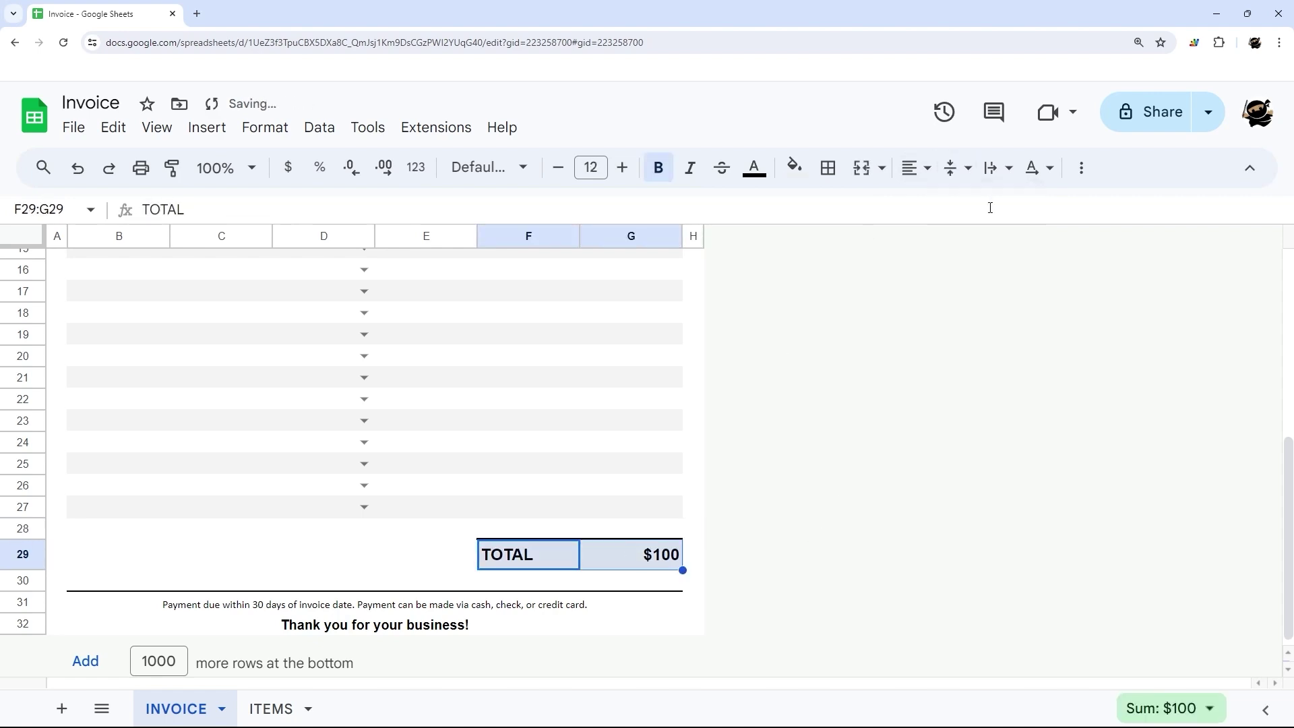
left_click(957, 168)
left_click(1019, 205)
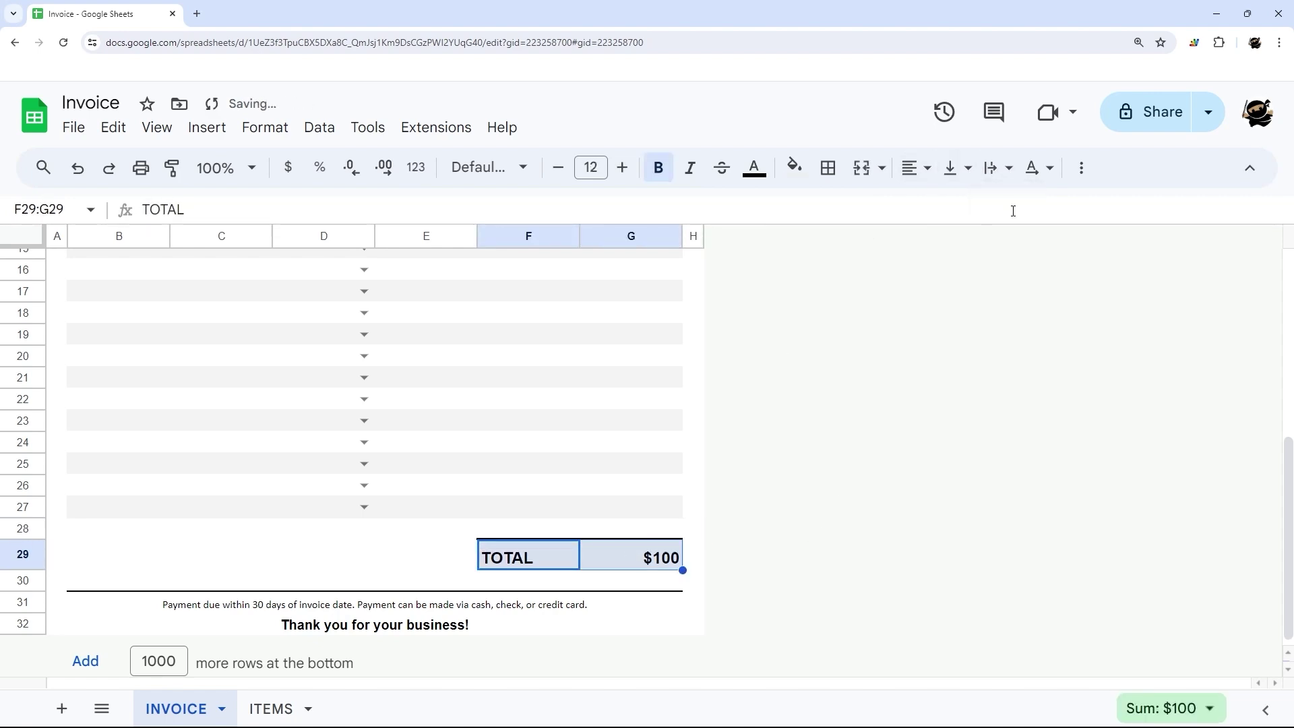
left_click(952, 168)
left_click(988, 205)
left_click(693, 558)
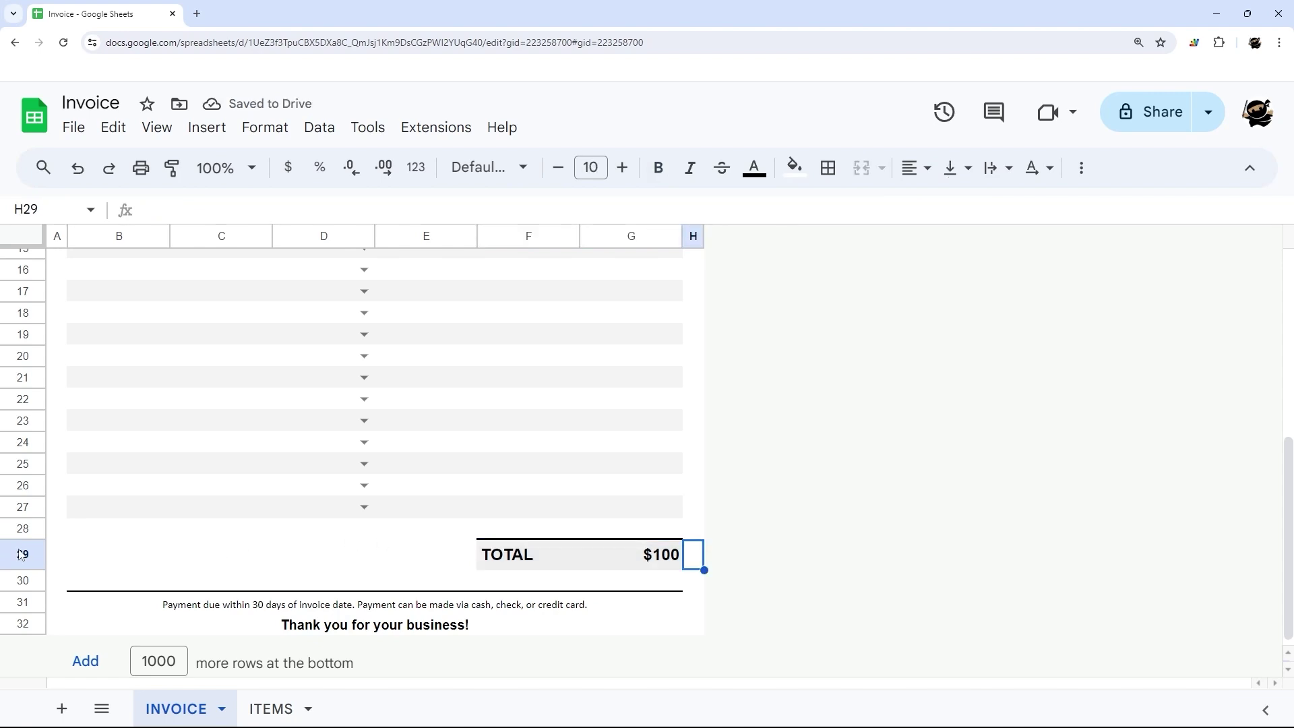
Merge C4 with D4 for the client name and C5 with D5 for the job name.
scroll(625, 390, "up", 5)
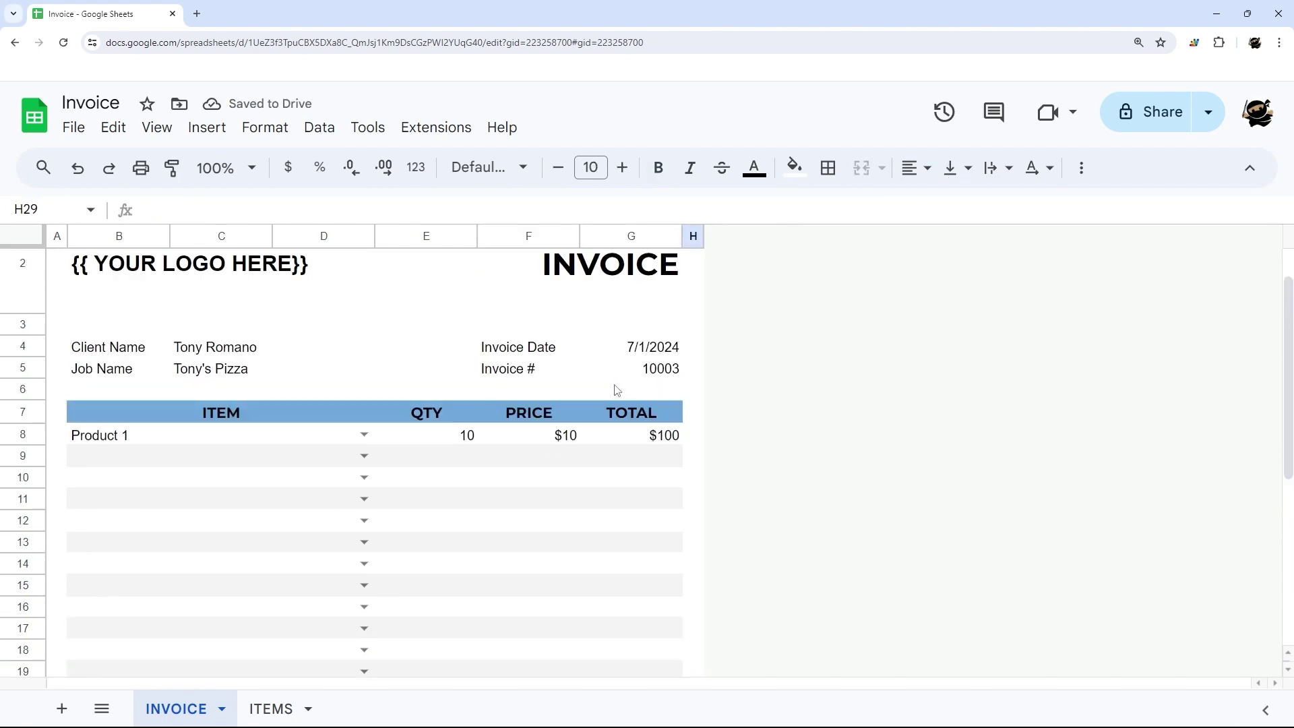
scroll(617, 390, "up", 1)
left_click_drag(127, 413, 232, 435)
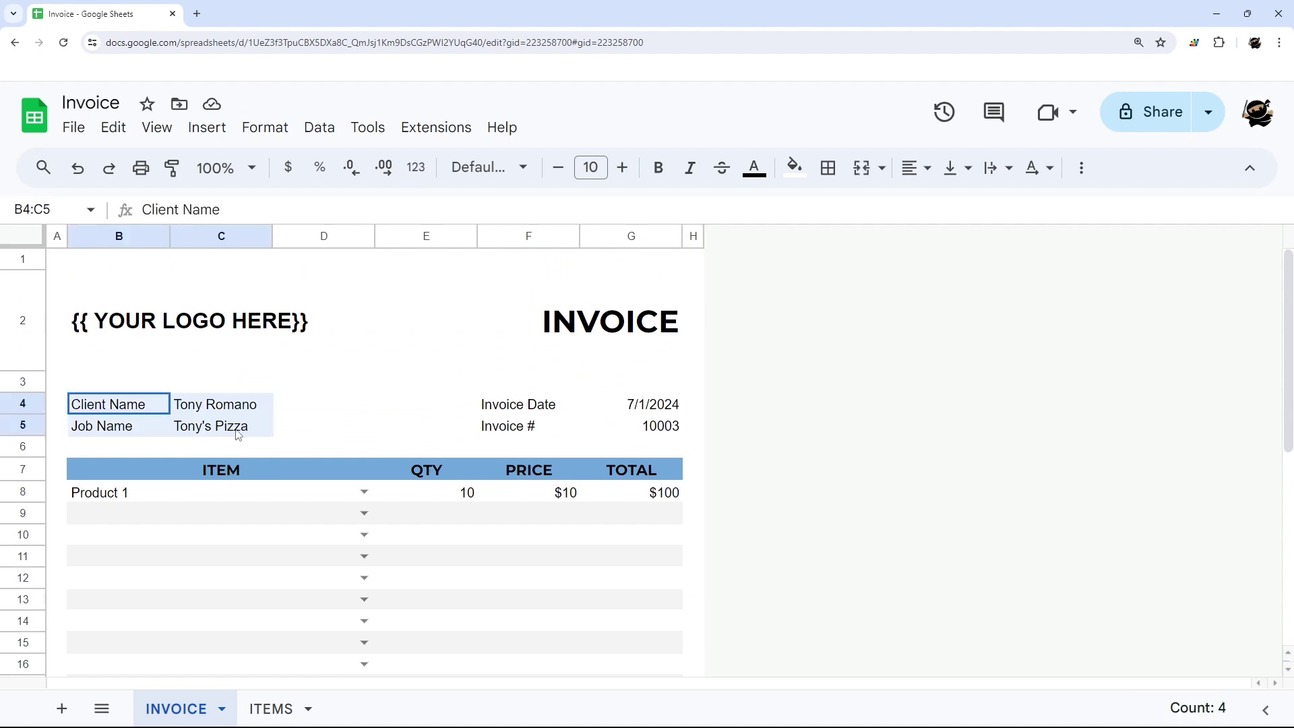
left_click(325, 425)
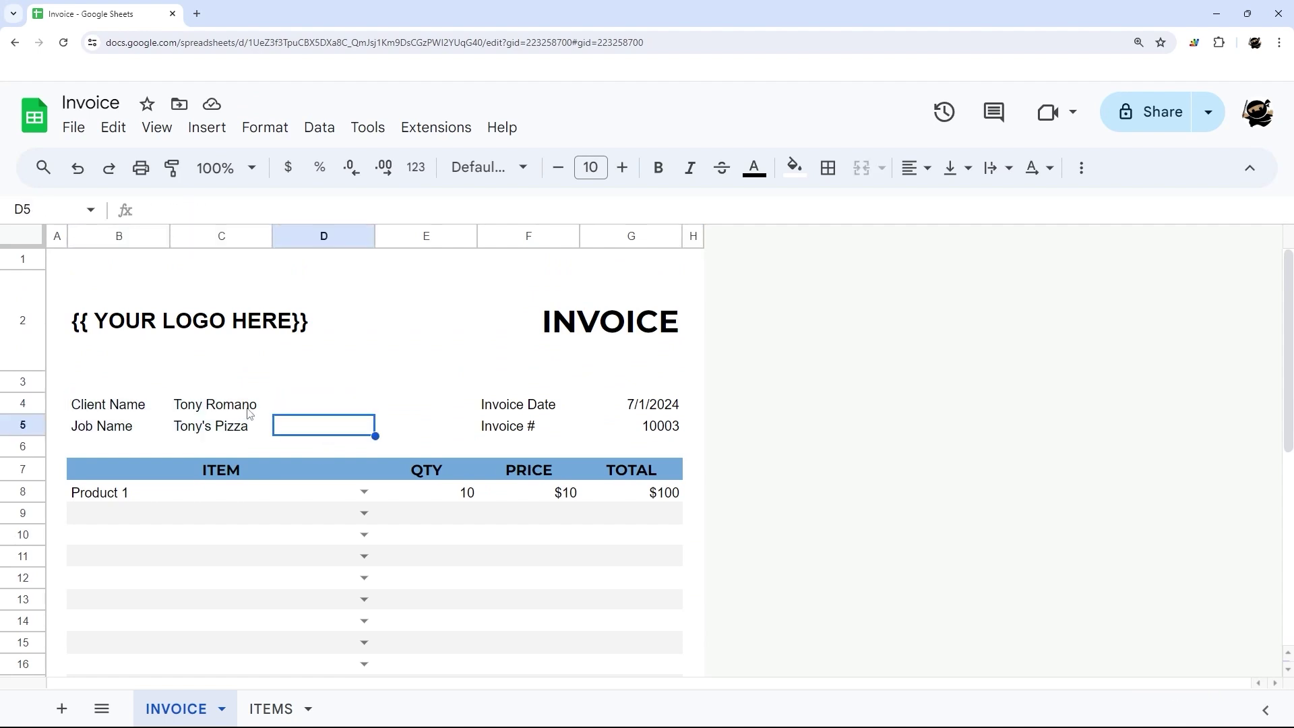
left_click(332, 410)
left_click(280, 435)
left_click_drag(230, 409, 341, 408)
left_click(861, 167)
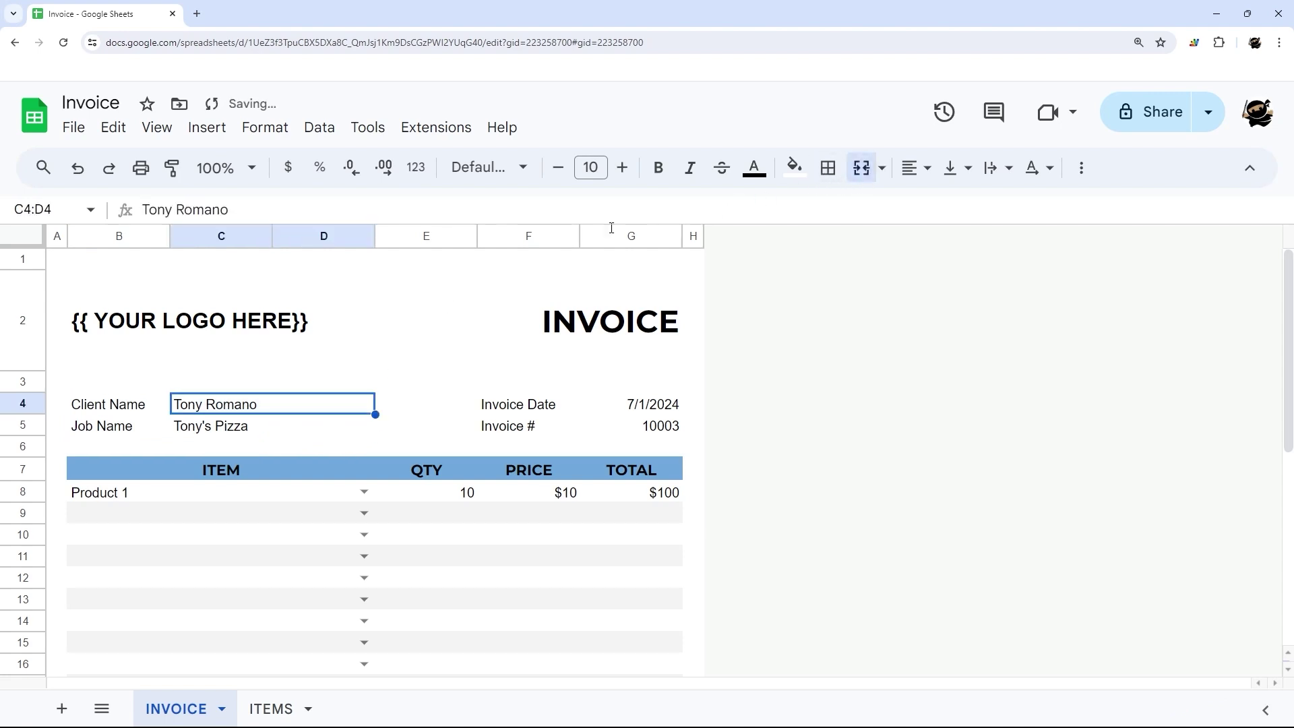
left_click_drag(236, 429, 309, 434)
left_click(861, 167)
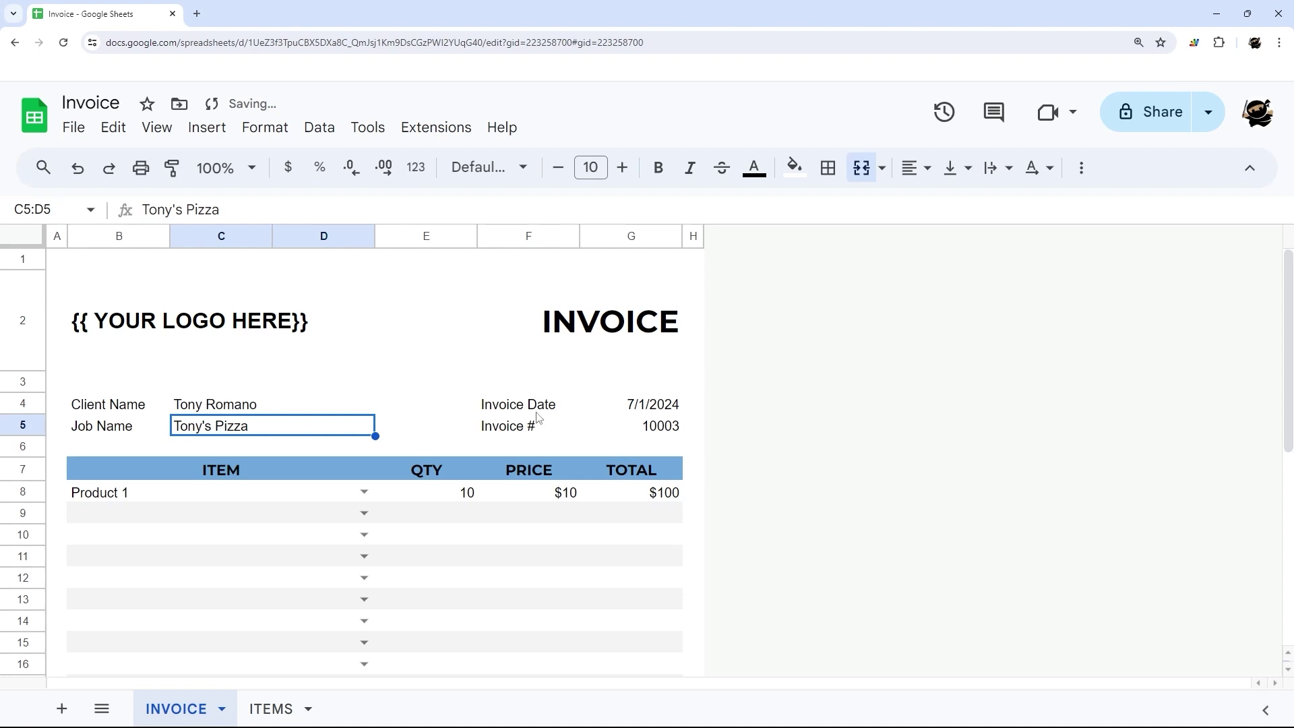
Apply very light gray inner horizontal and bottom borders to the client and job details in B4:D5.
left_click_drag(100, 403, 317, 428)
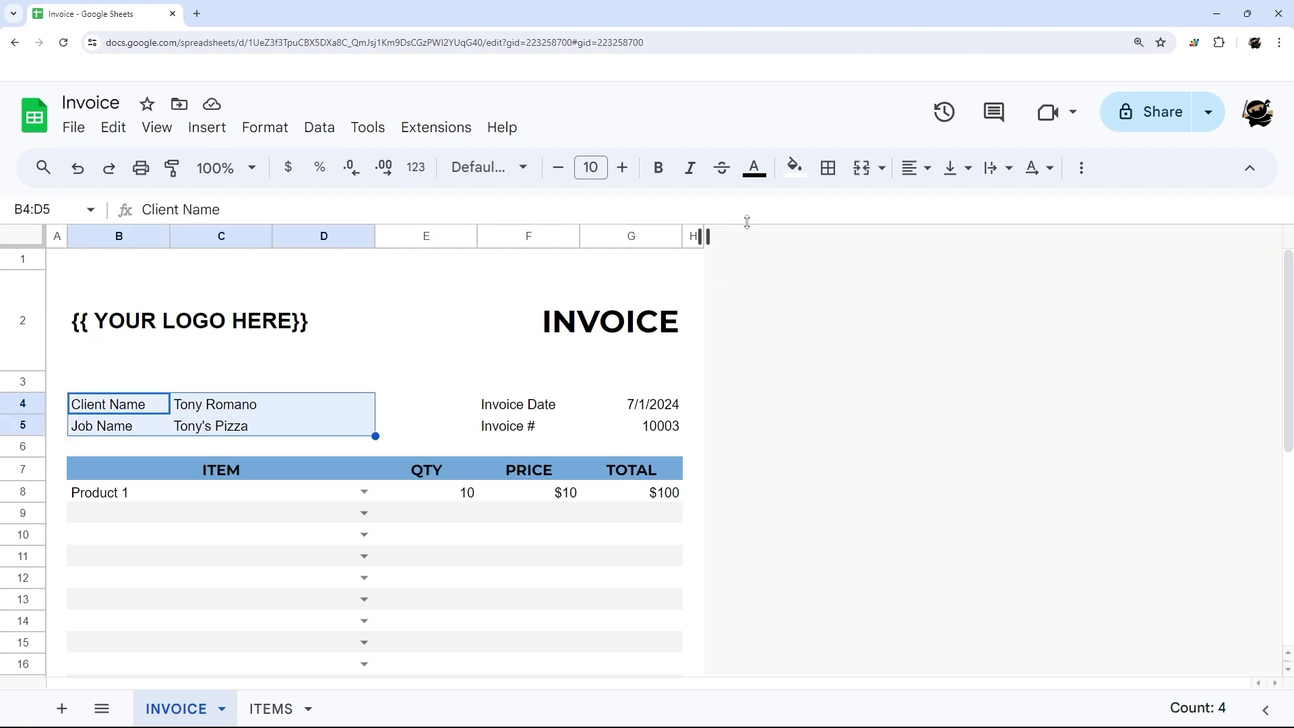
left_click(828, 167)
left_click(1014, 217)
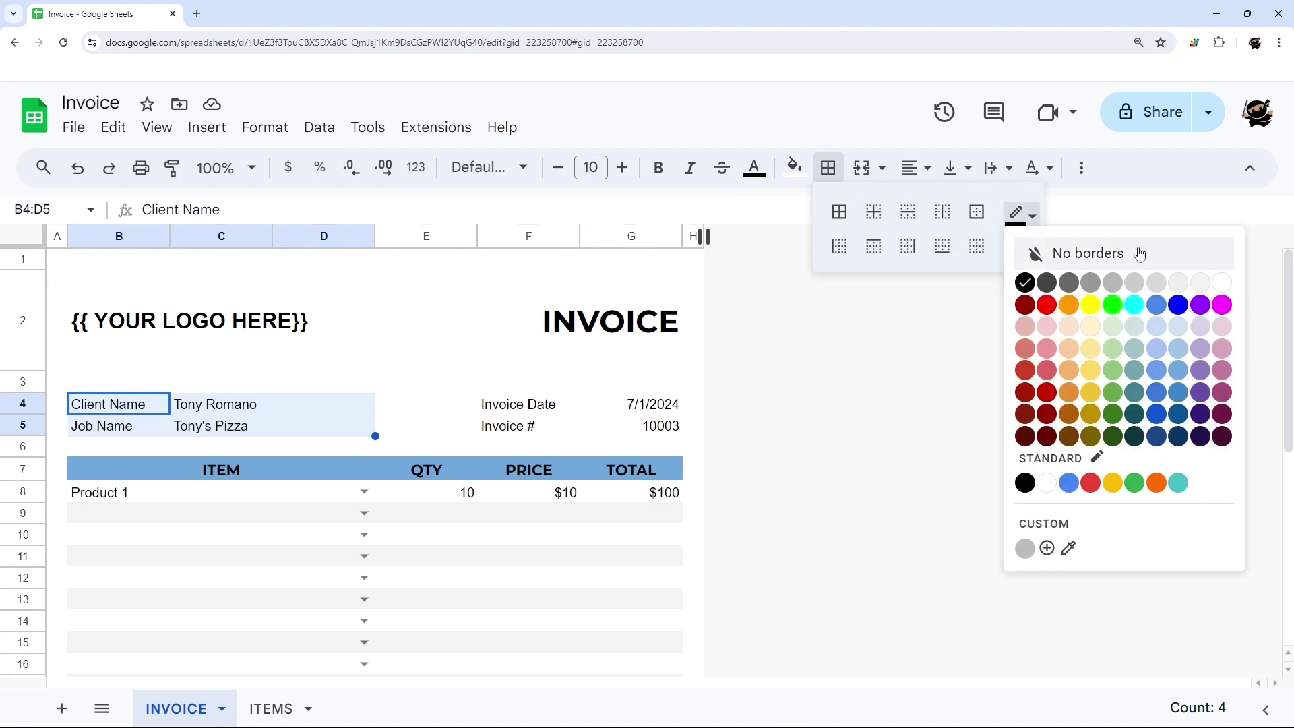
left_click(1200, 283)
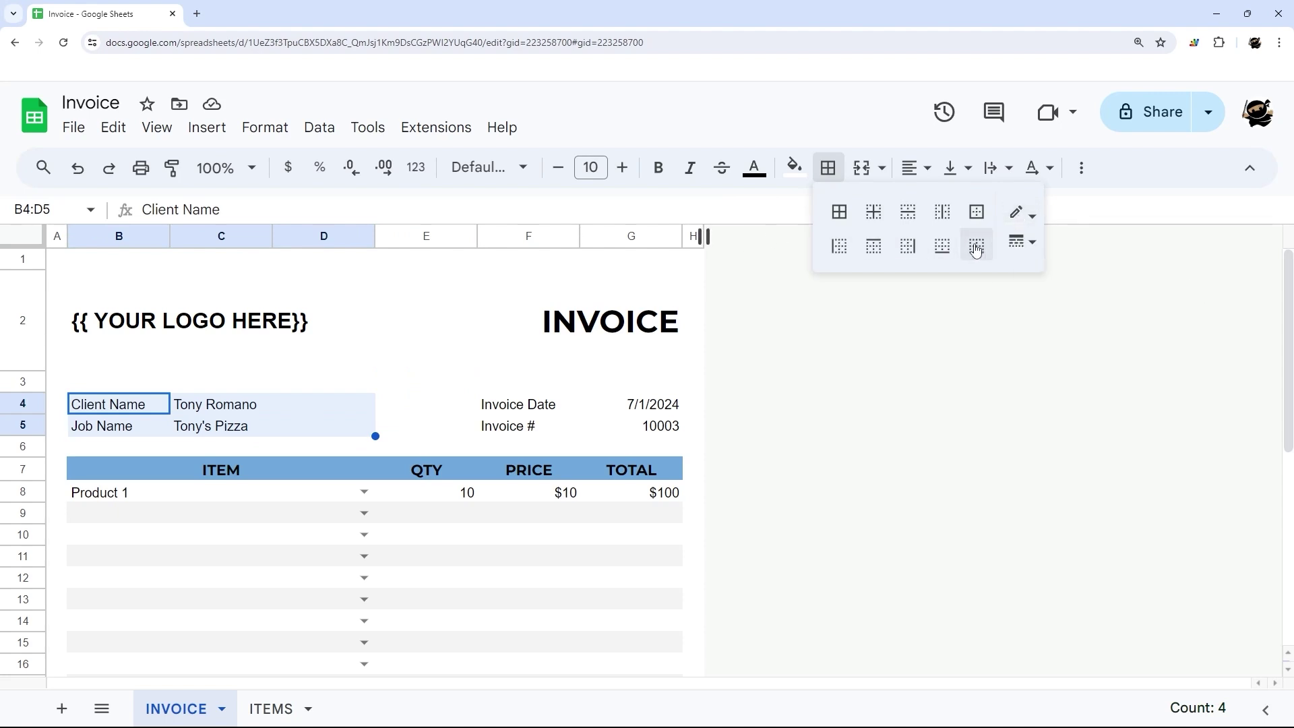
left_click(1021, 242)
left_click(1063, 279)
left_click(913, 215)
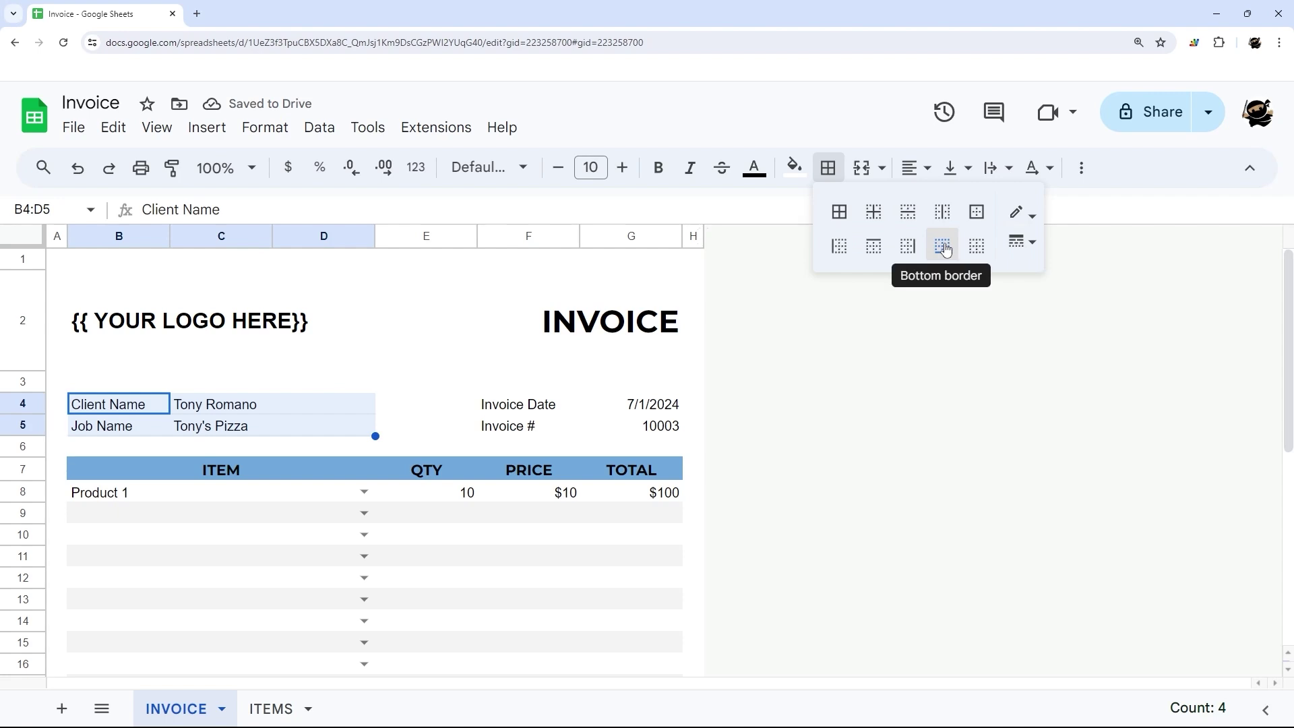
left_click(384, 405)
left_click_drag(109, 414, 254, 427)
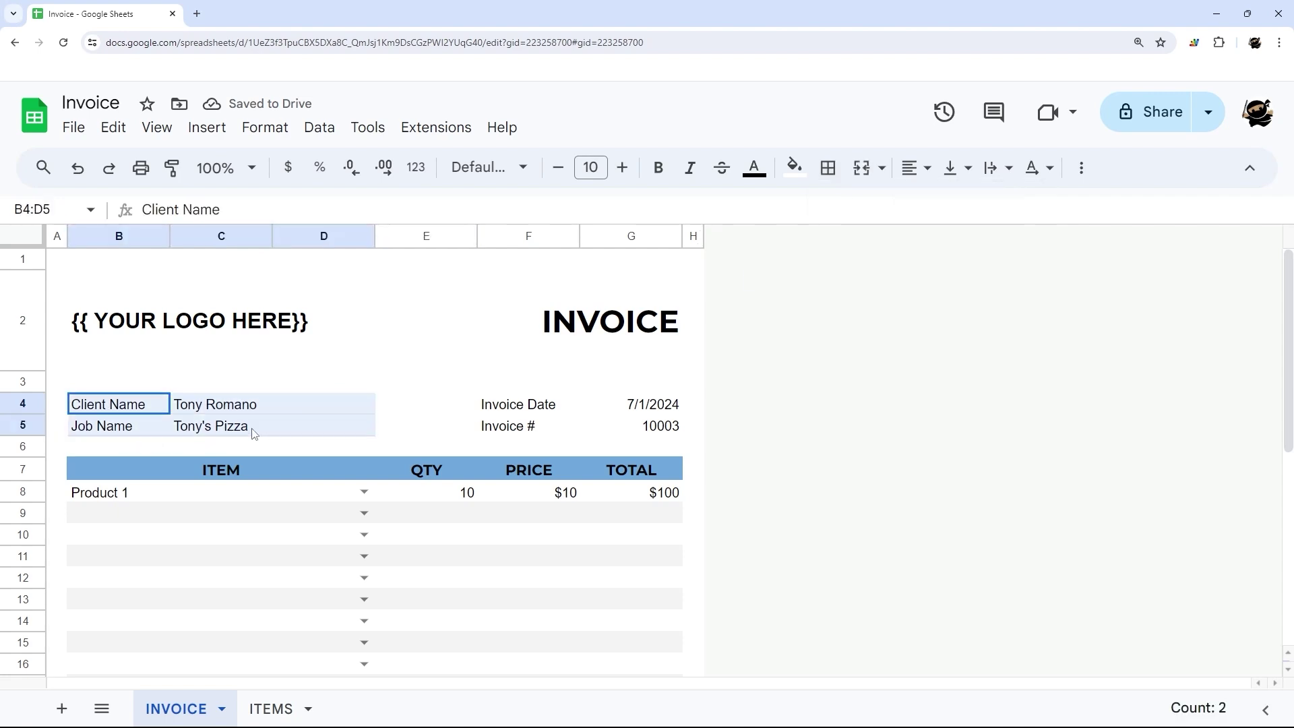
left_click(398, 364)
Add inner horizontal and bottom borders in a darker gray to the client and job rows B4:D5.
left_click_drag(134, 399, 303, 430)
left_click(828, 167)
left_click(1019, 213)
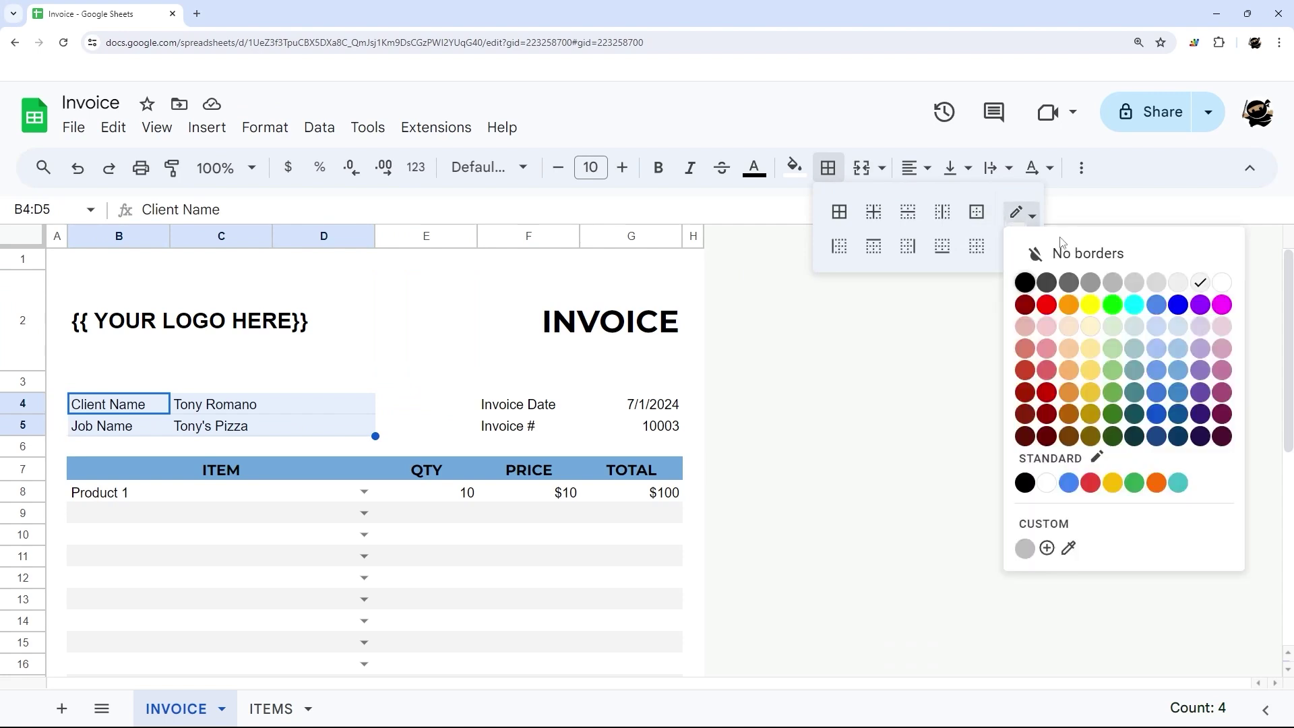
left_click(1133, 282)
left_click(912, 214)
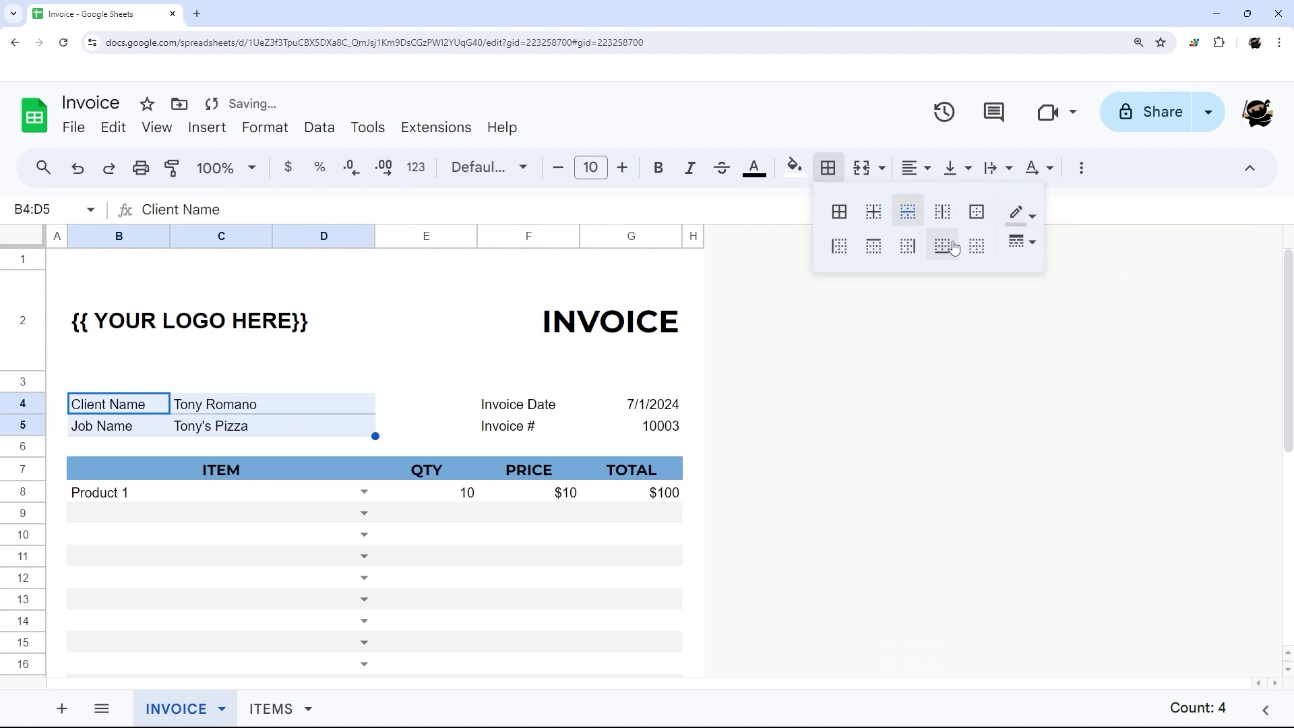
left_click(942, 246)
left_click(423, 437)
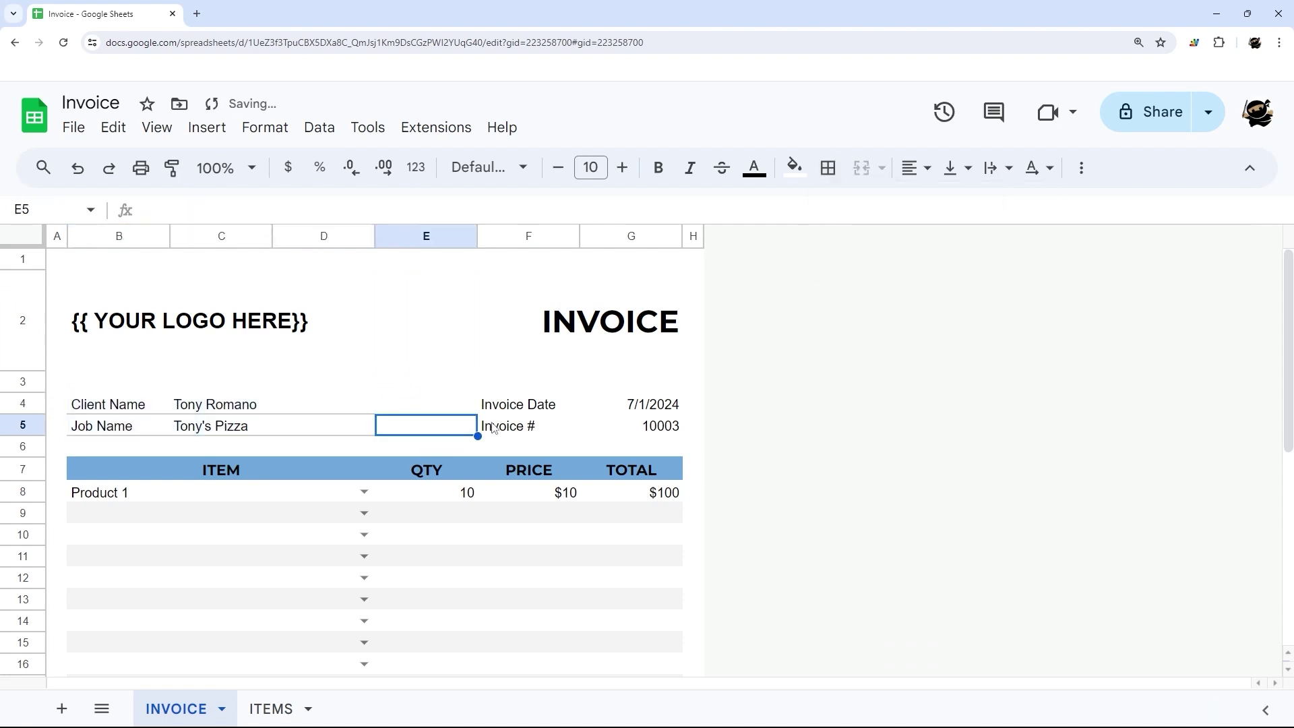
Apply the same gray inner horizontal and bottom borders to the invoice date and number cells F4:G5.
left_click_drag(506, 403, 679, 429)
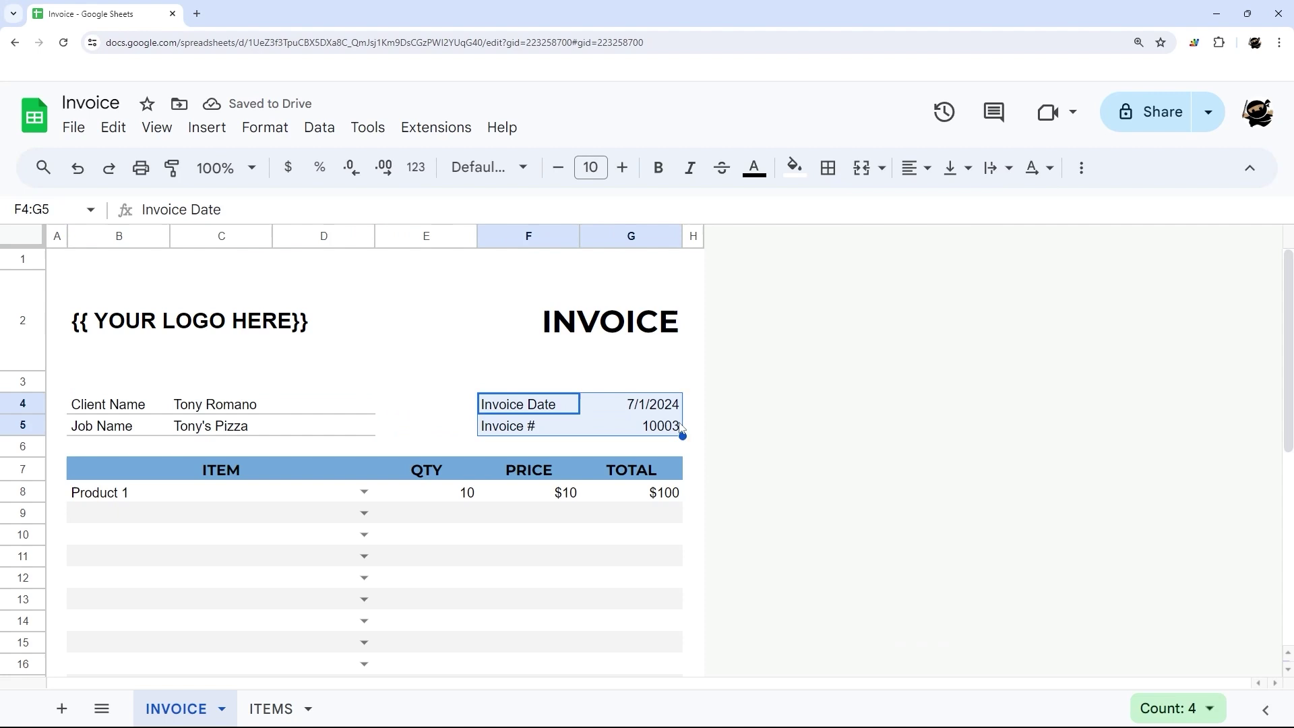
left_click(829, 177)
left_click(942, 244)
left_click(959, 382)
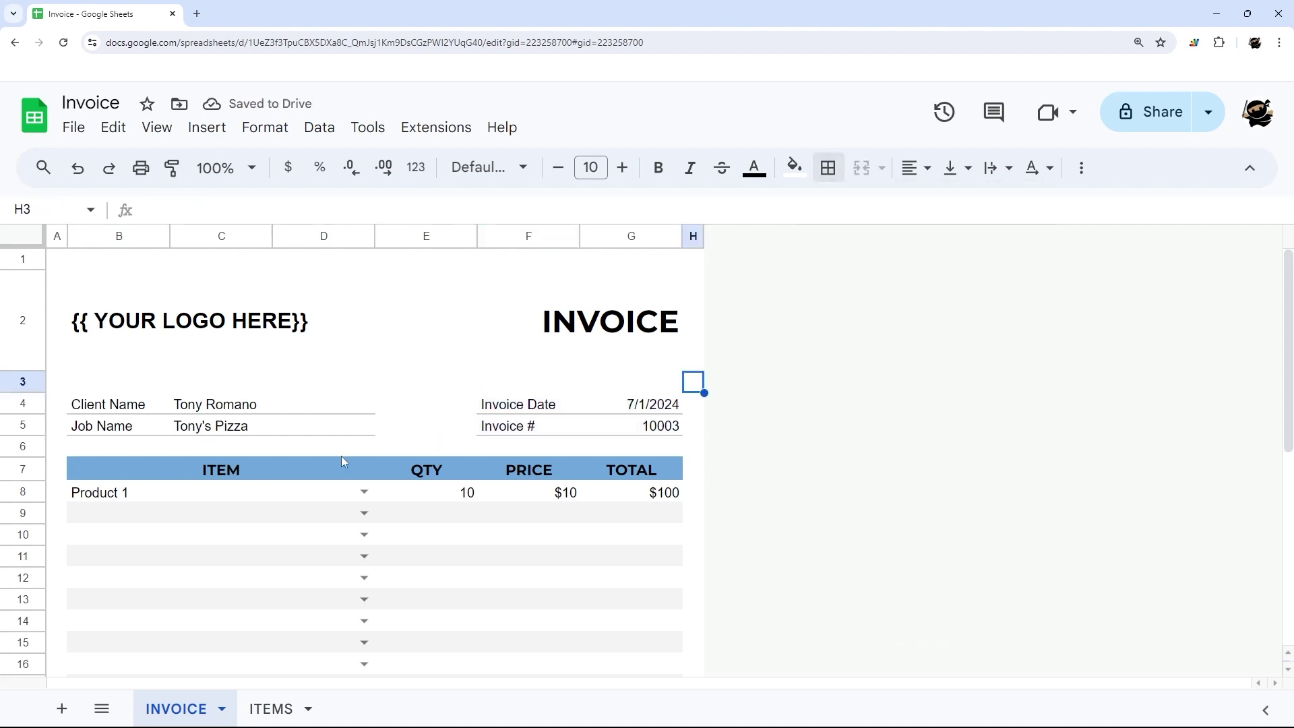
Apply thin white inner vertical borders to the item table B7:G27, including its header row.
scroll(338, 448, "down", 6)
scroll(332, 445, "up", 3)
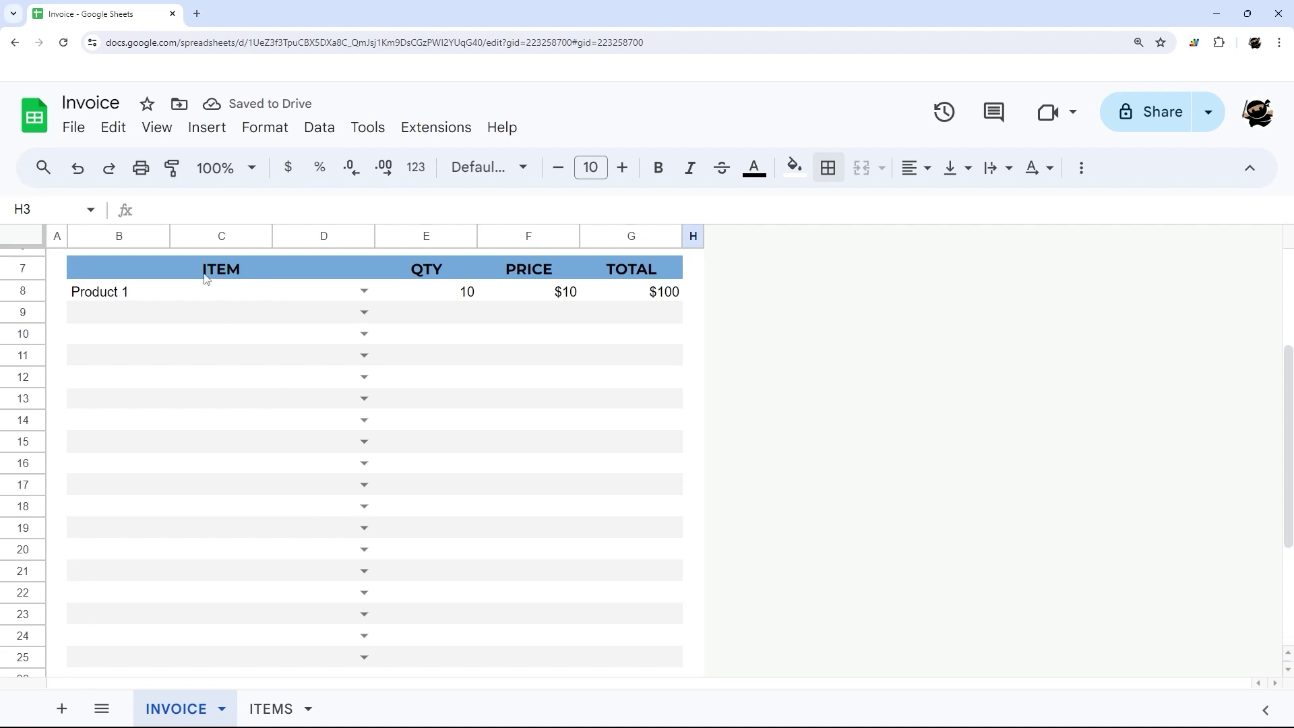
left_click_drag(207, 278, 657, 504)
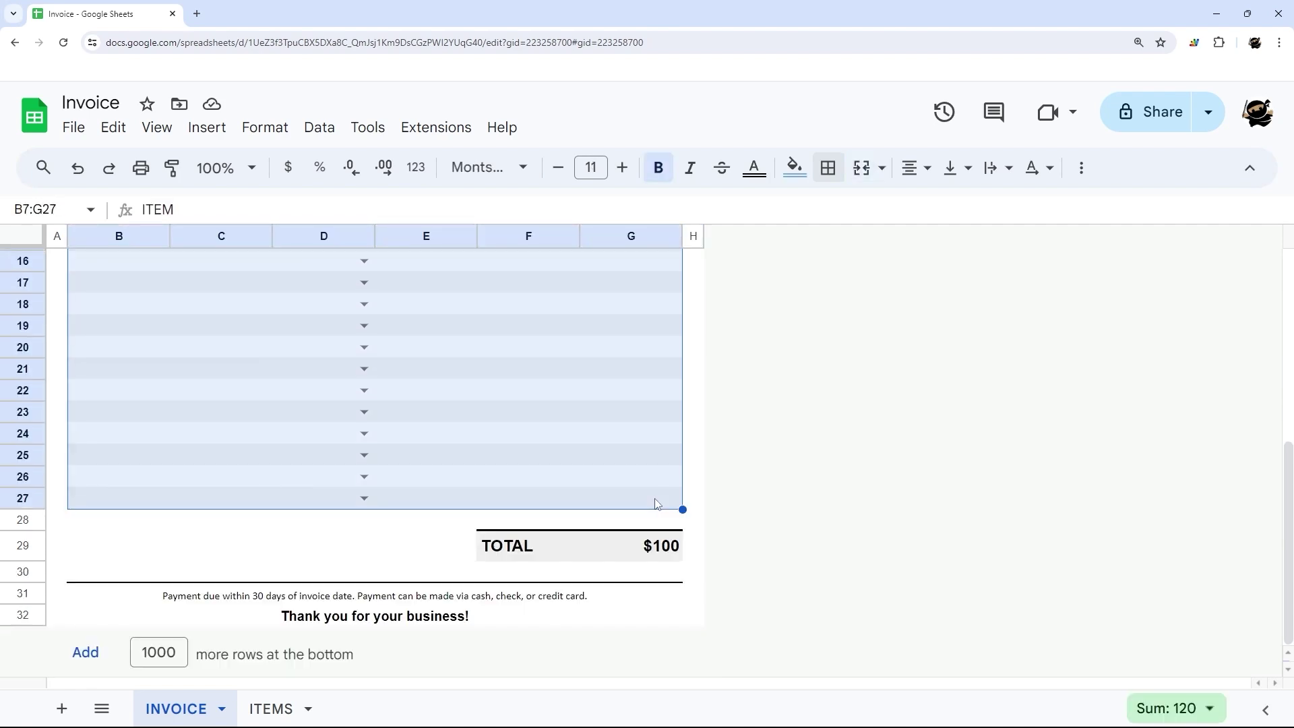
scroll(635, 355, "up", 3)
left_click(829, 167)
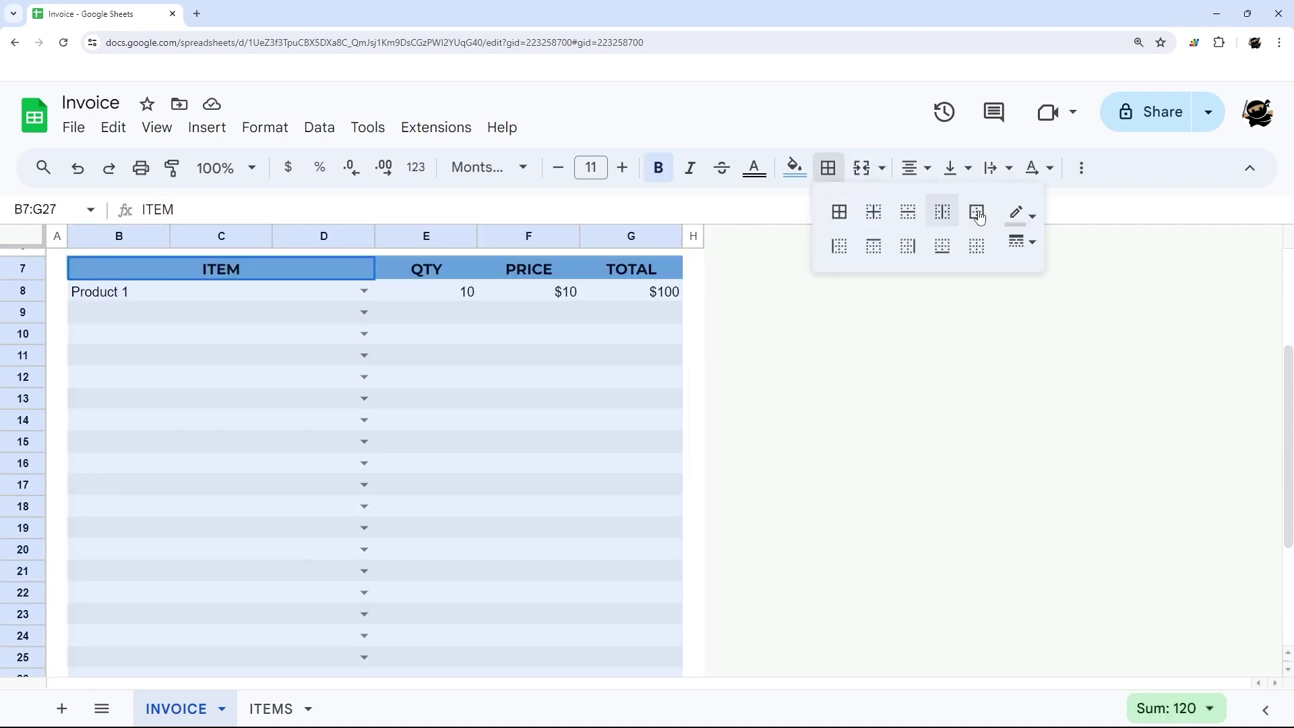
left_click(1022, 224)
left_click(1022, 225)
left_click(1031, 244)
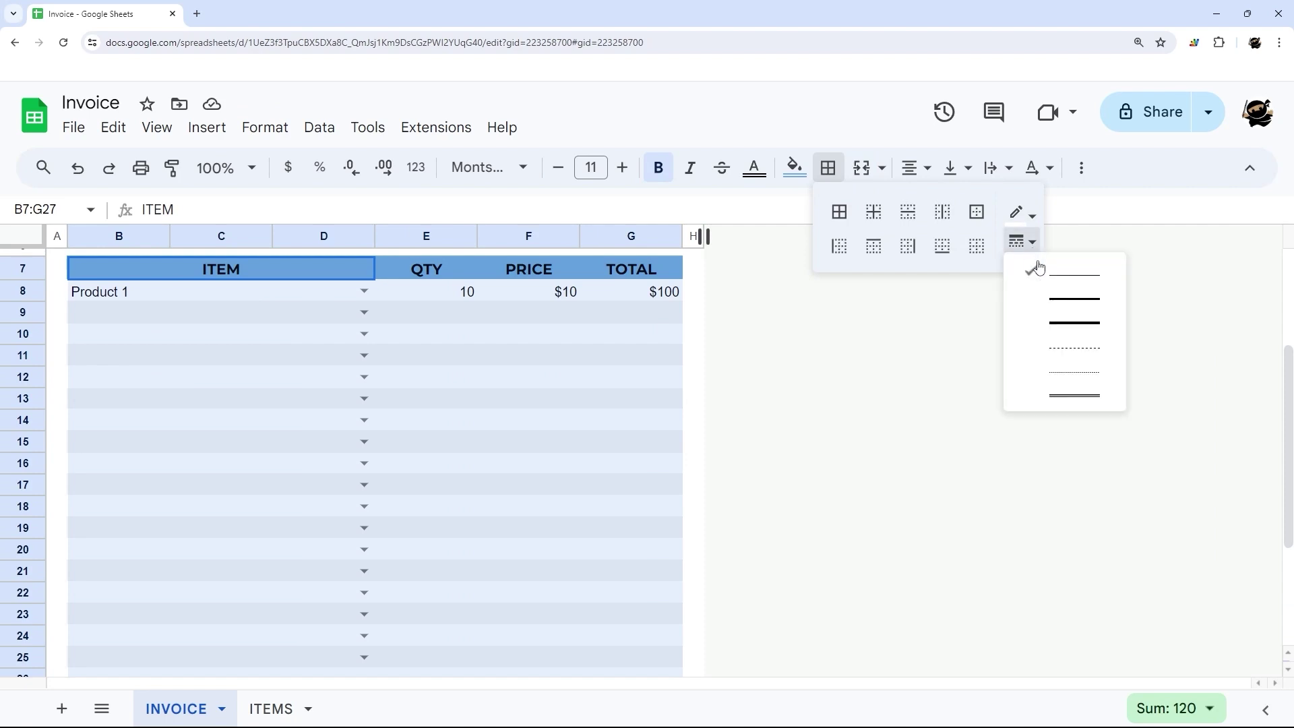
left_click(1039, 268)
left_click(942, 211)
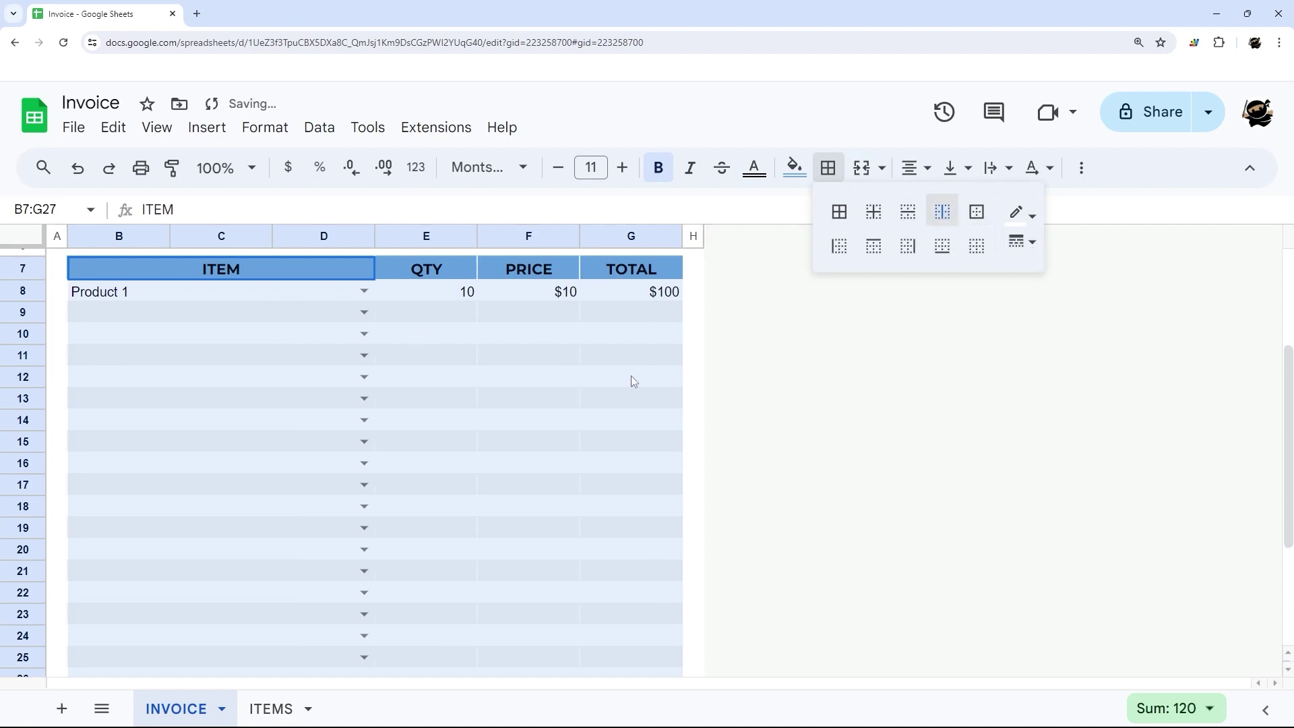
left_click(693, 377)
scroll(322, 372, "up", 1)
scroll(293, 432, "down", 4)
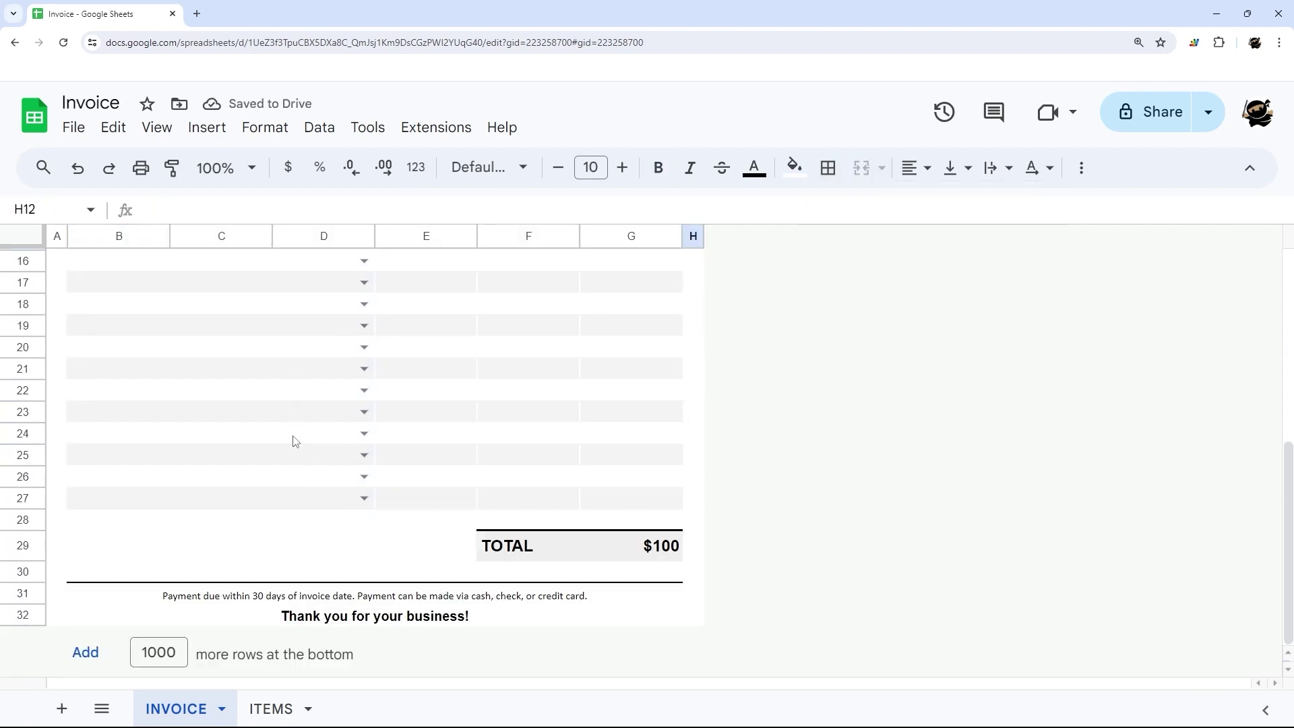
scroll(295, 441, "up", 5)
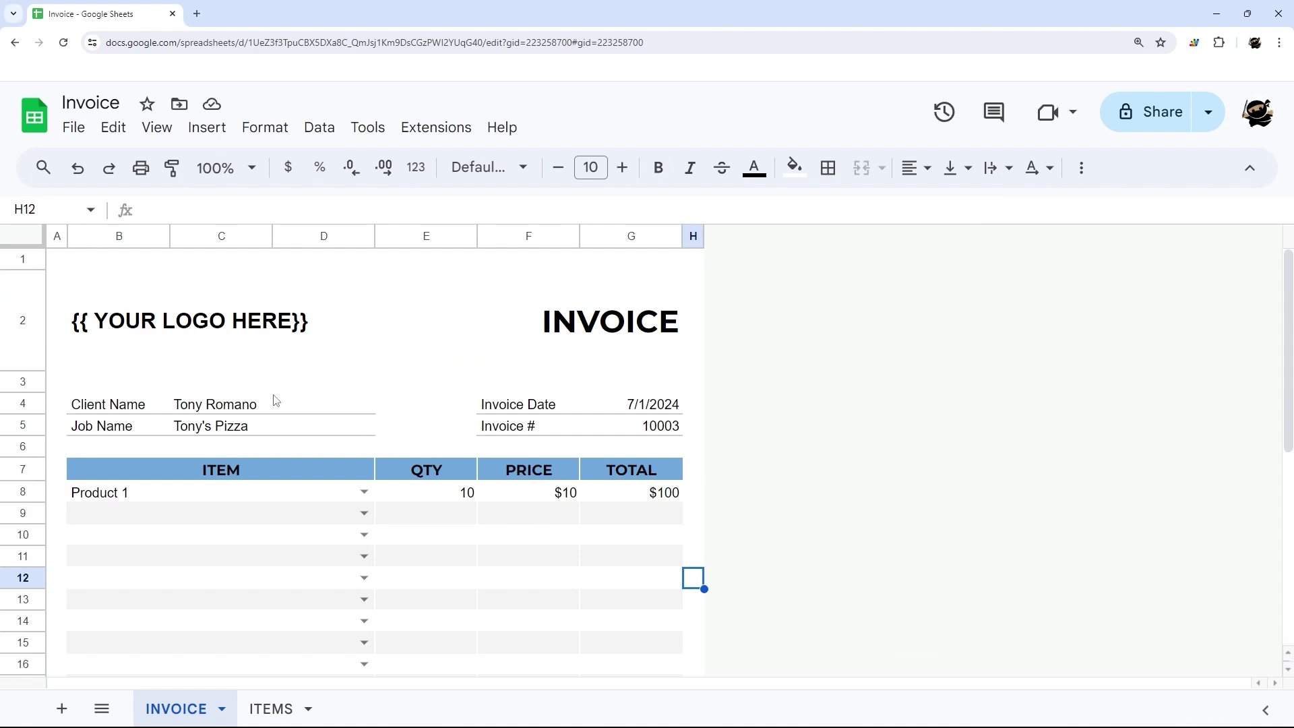
Make the table header row 7 slightly taller and align its text vertically in the middle.
scroll(283, 404, "down", 1)
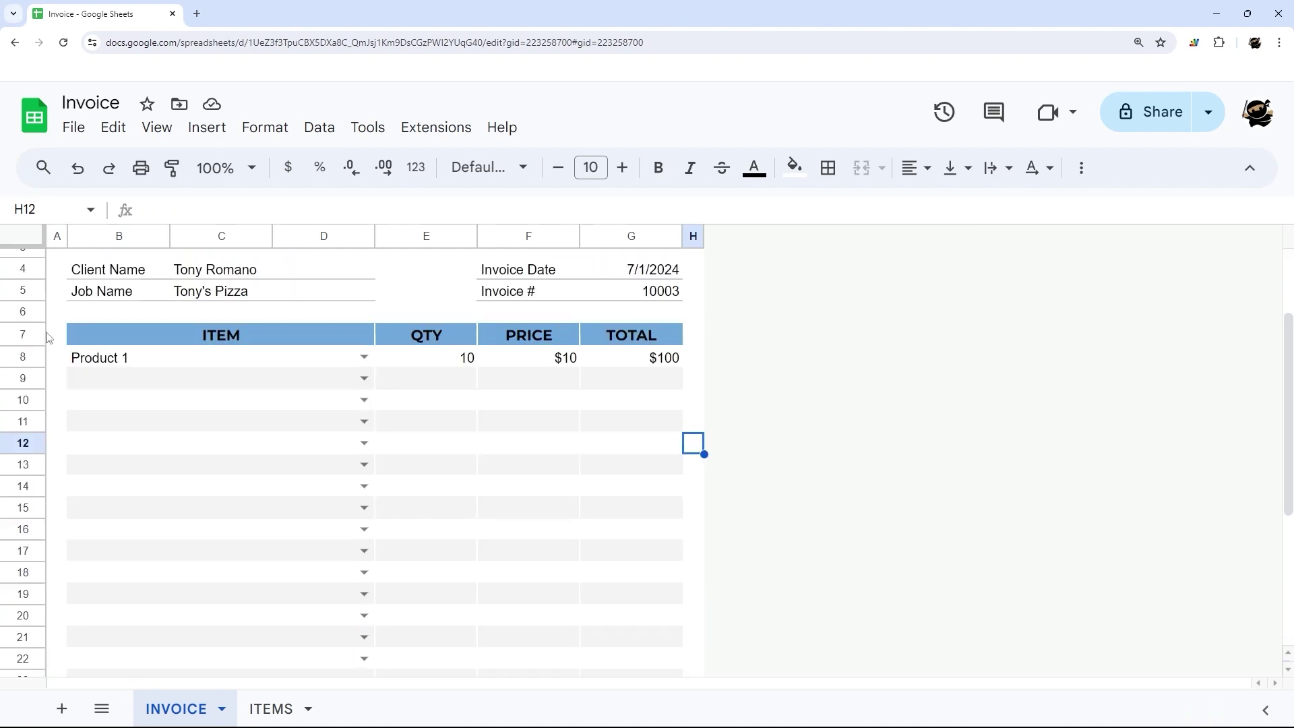
left_click(23, 335)
left_click_drag(23, 346, 23, 356)
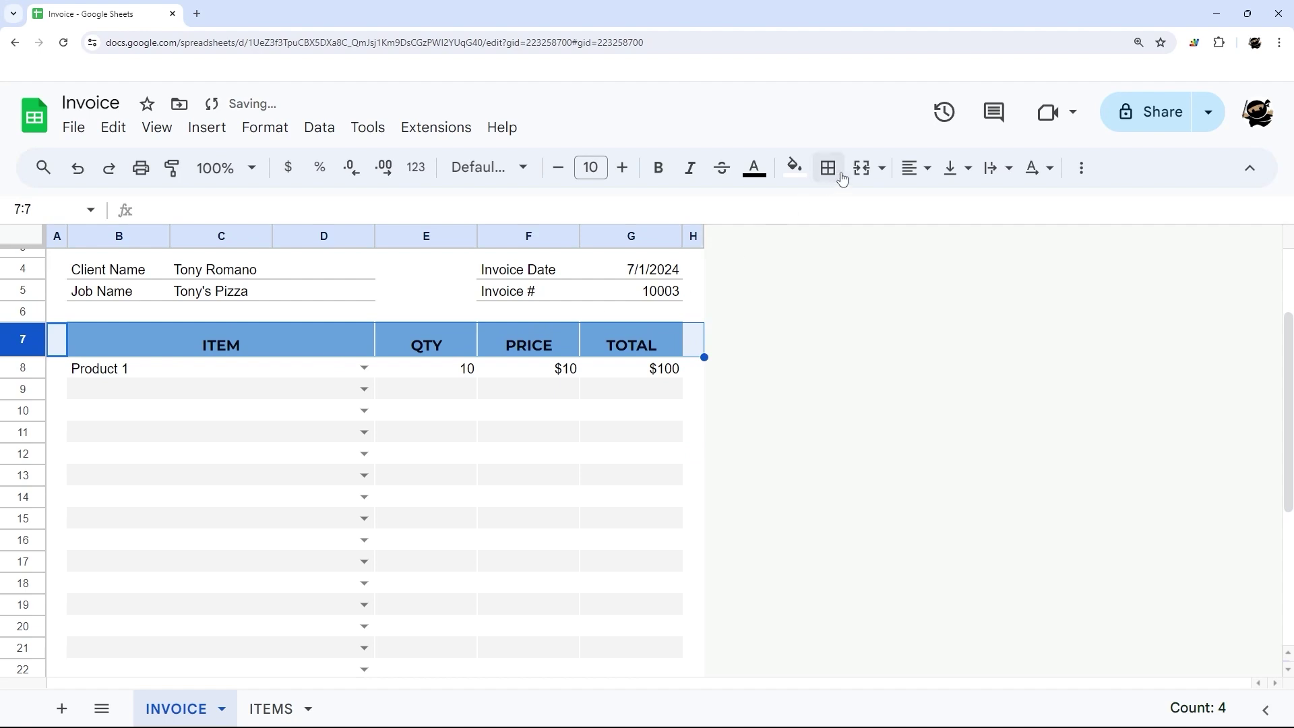
left_click(953, 173)
left_click(990, 205)
left_click(694, 339)
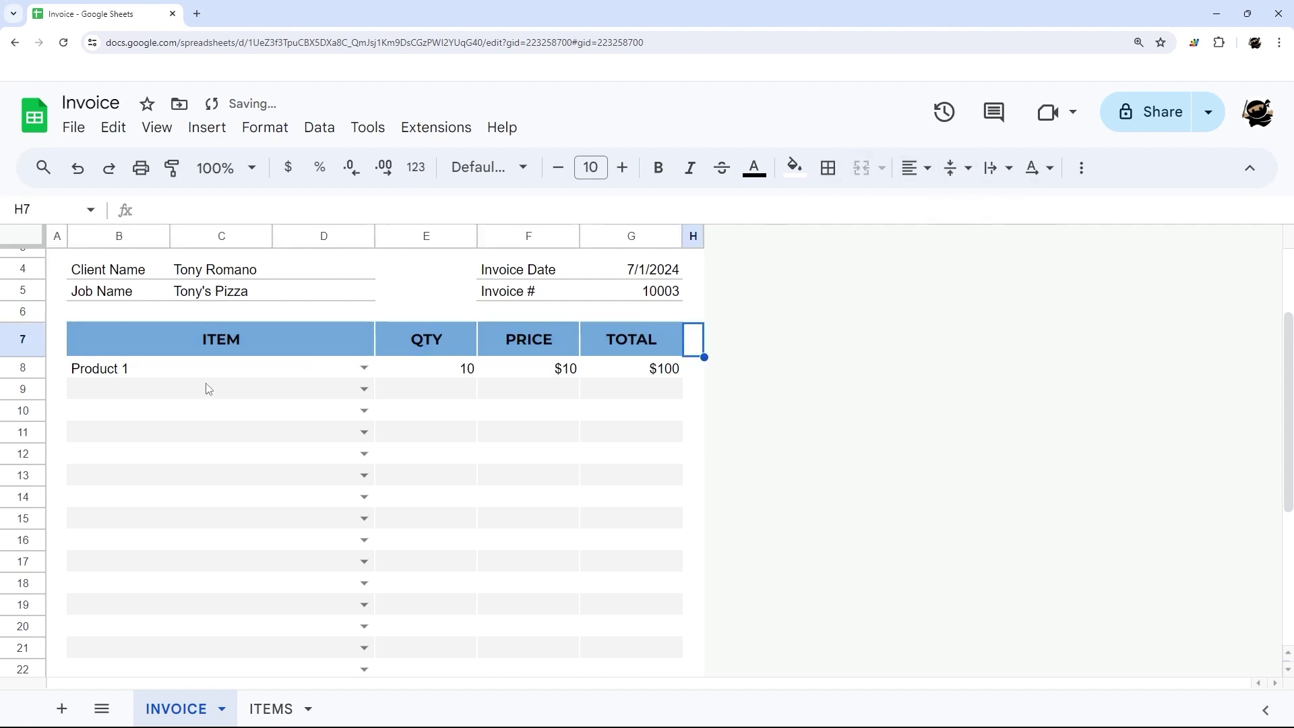
left_click_drag(23, 355, 23, 352)
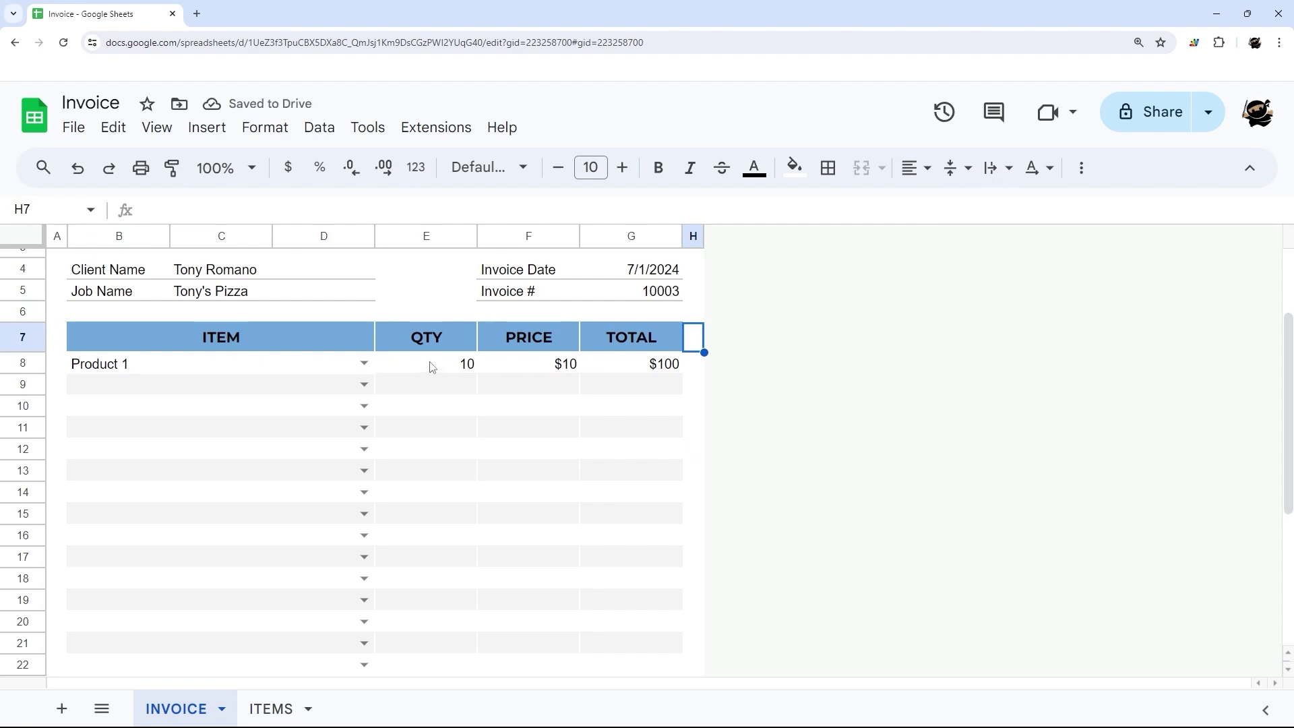
Open the PDF download settings for the invoice and set the page orientation to Portrait.
left_click(73, 127)
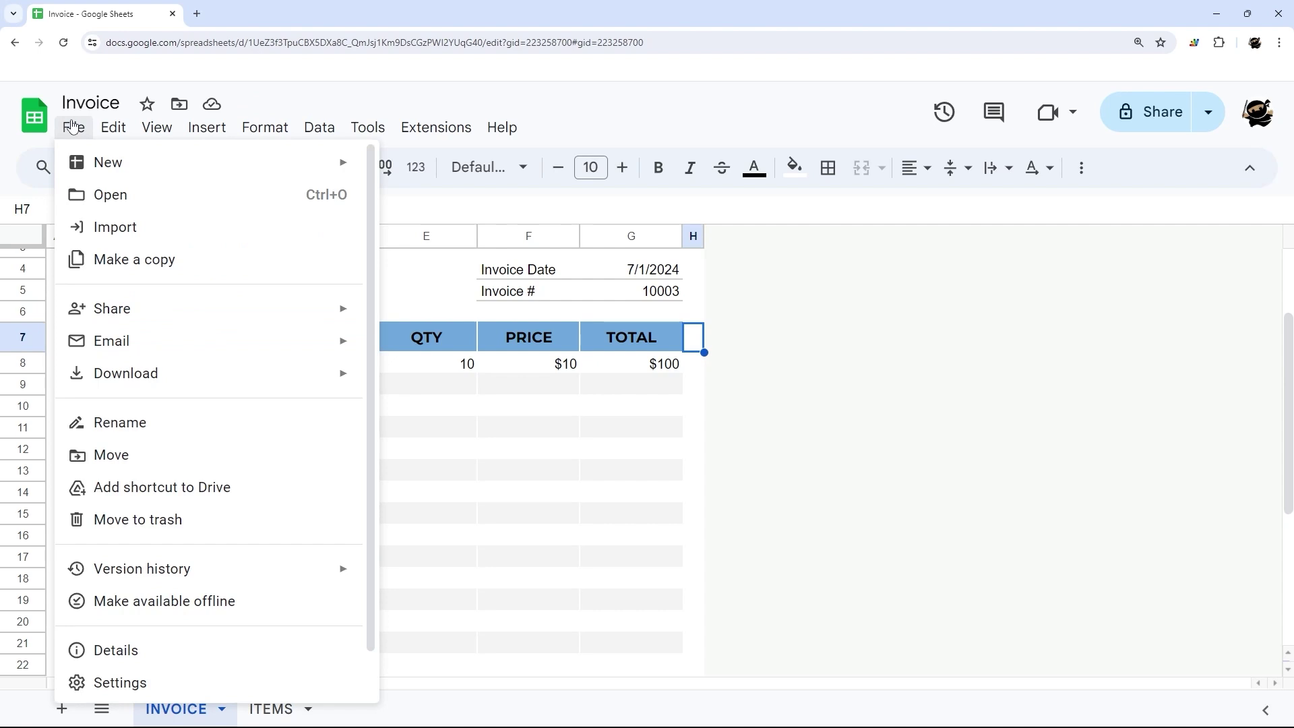
mouse_move(159, 384)
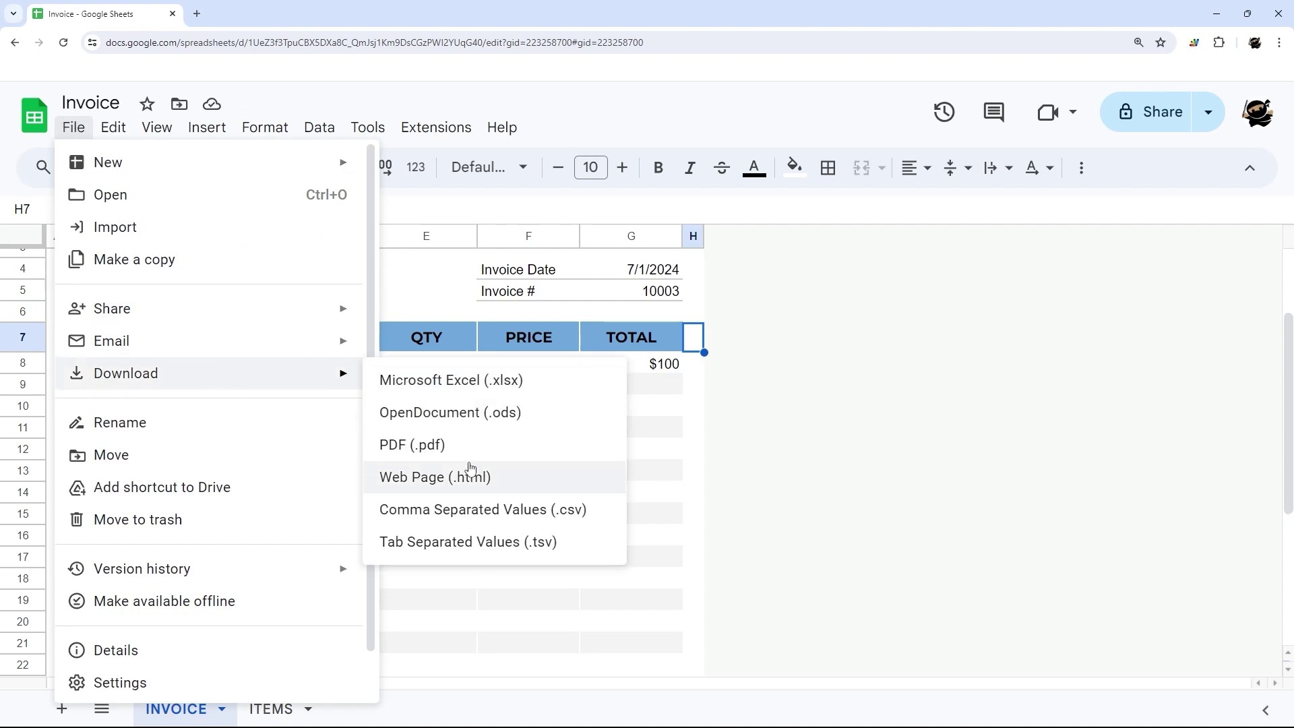
left_click(419, 445)
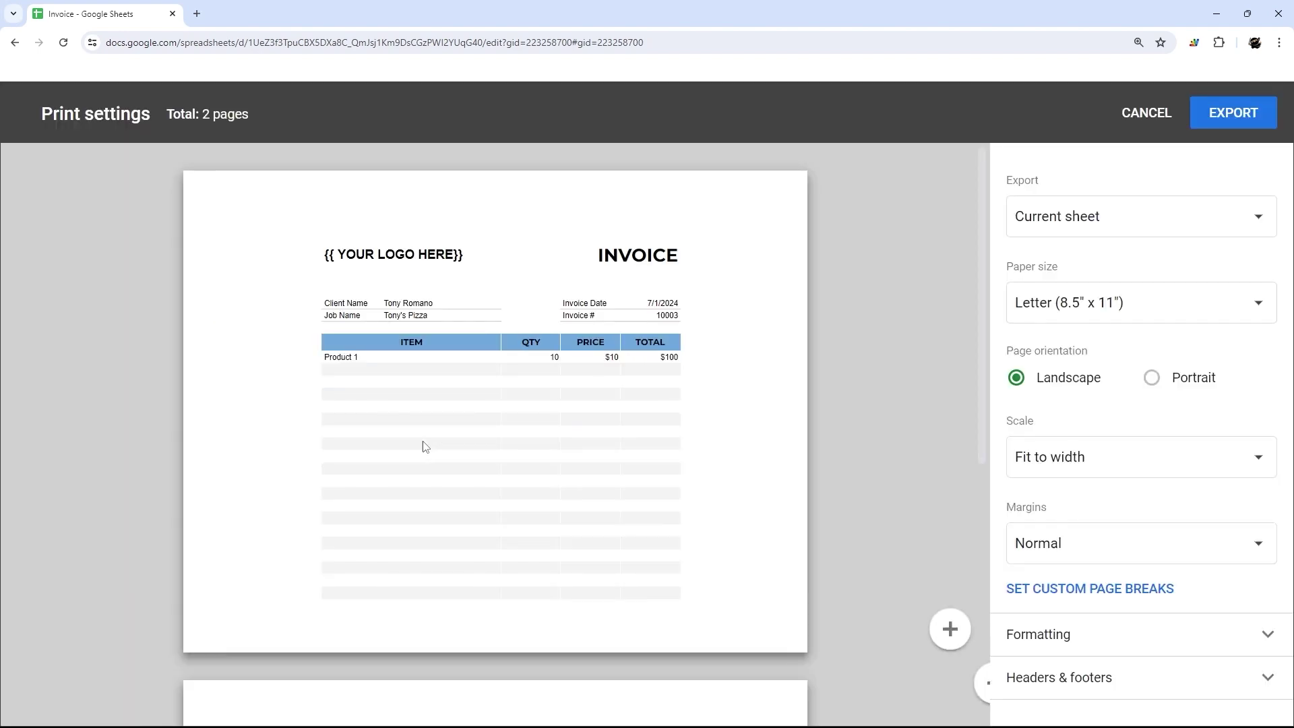
scroll(604, 387, "down", 5)
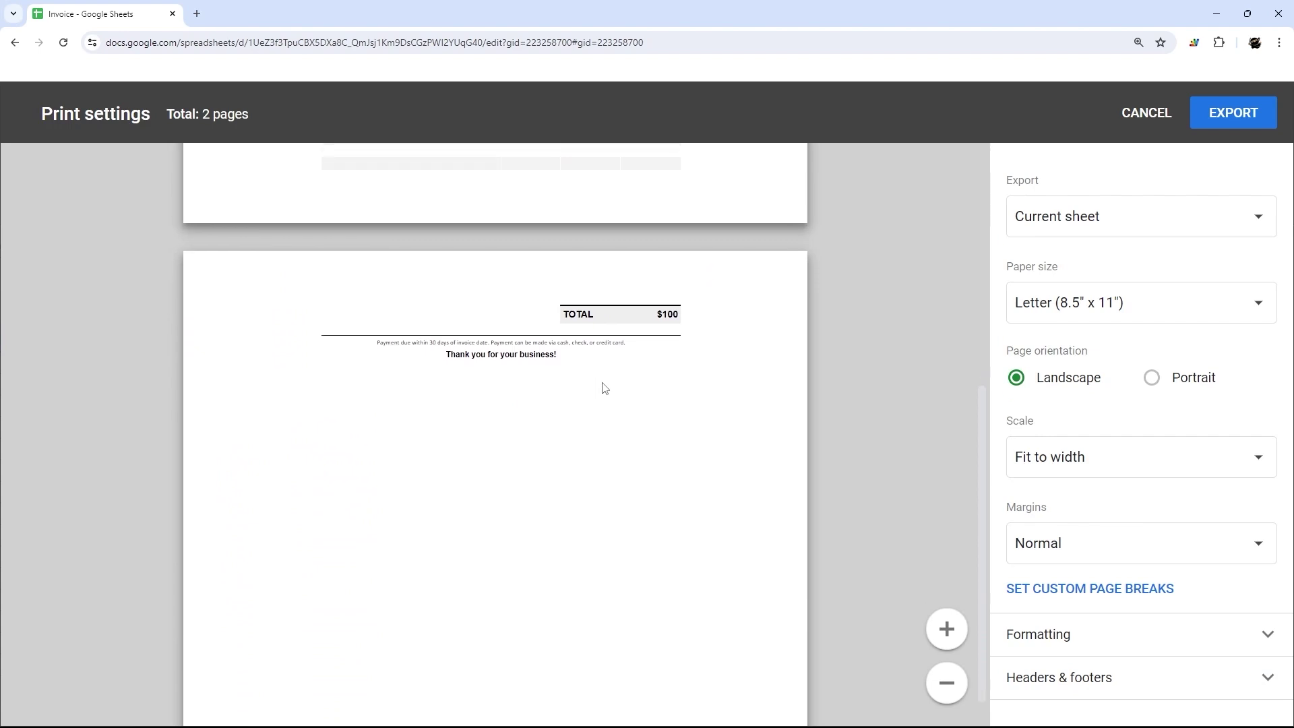
scroll(604, 387, "up", 6)
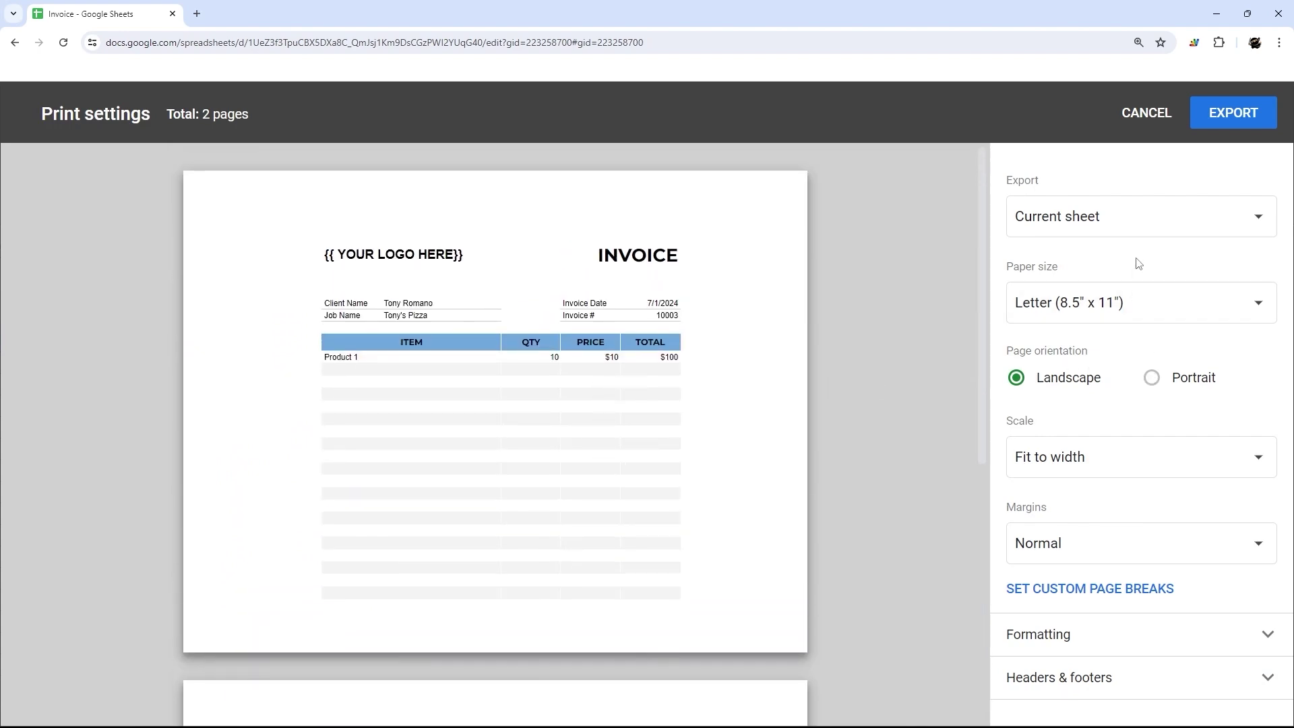
left_click(1152, 379)
Examine the portrait PDF preview from the logo header to the payment footer, and cancel the export.
scroll(728, 382, "down", 4)
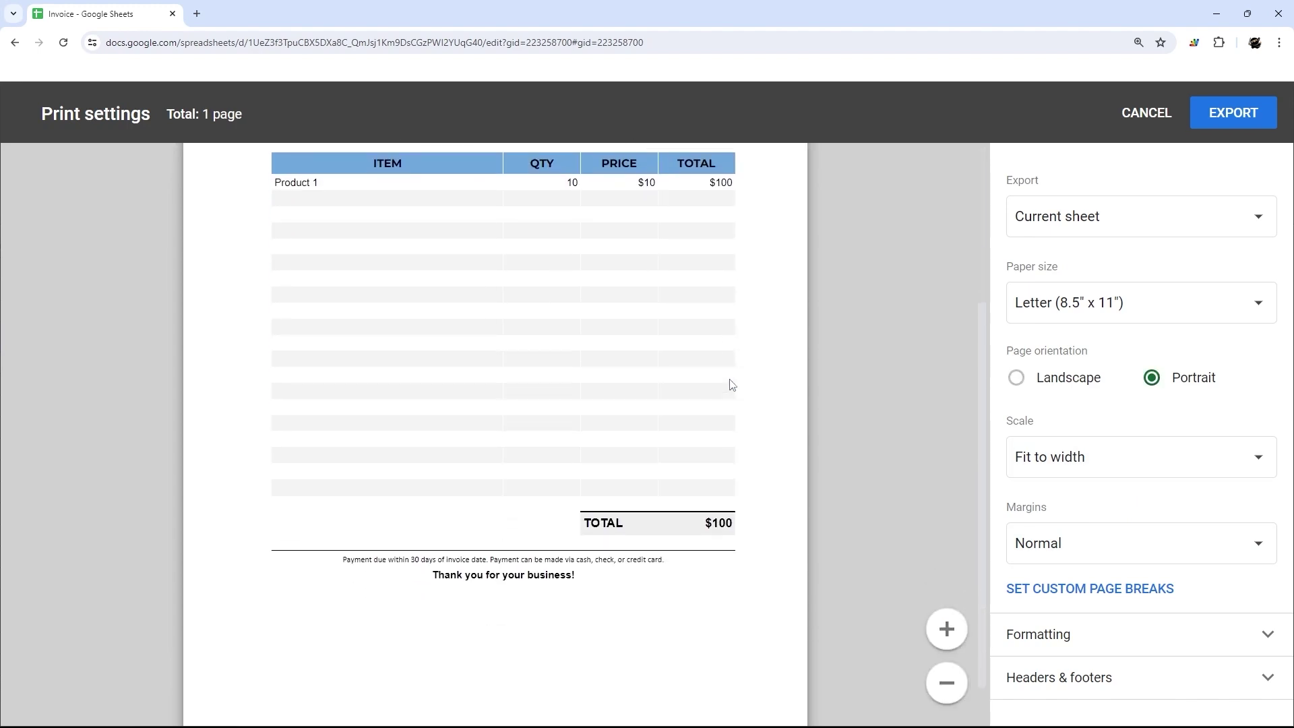
scroll(731, 384, "up", 5)
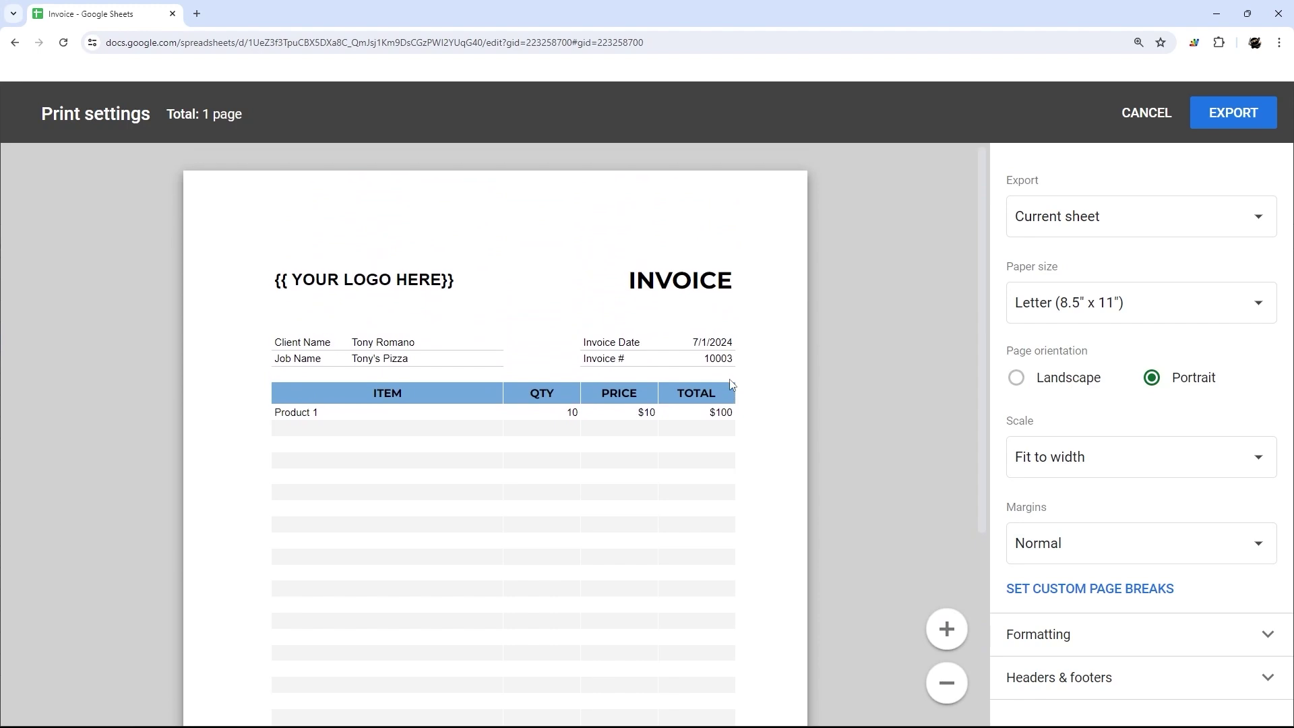
scroll(731, 384, "down", 5)
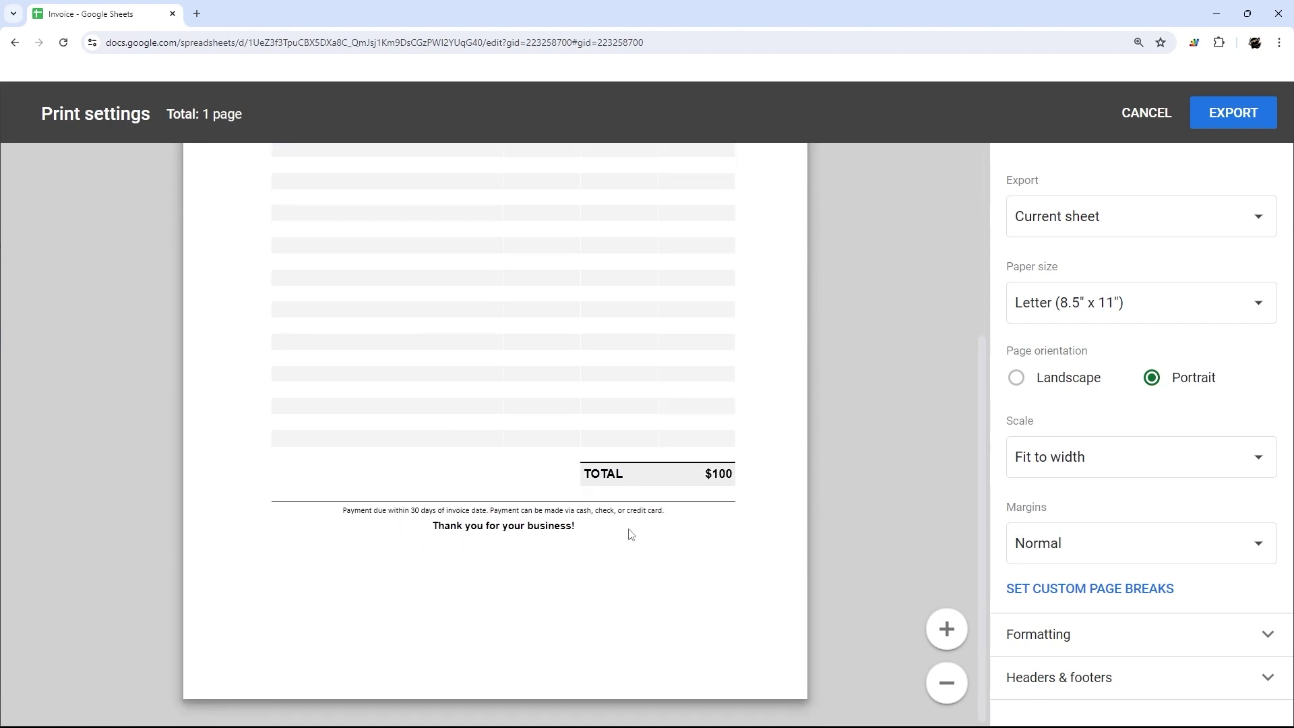
scroll(269, 562, "up", 2)
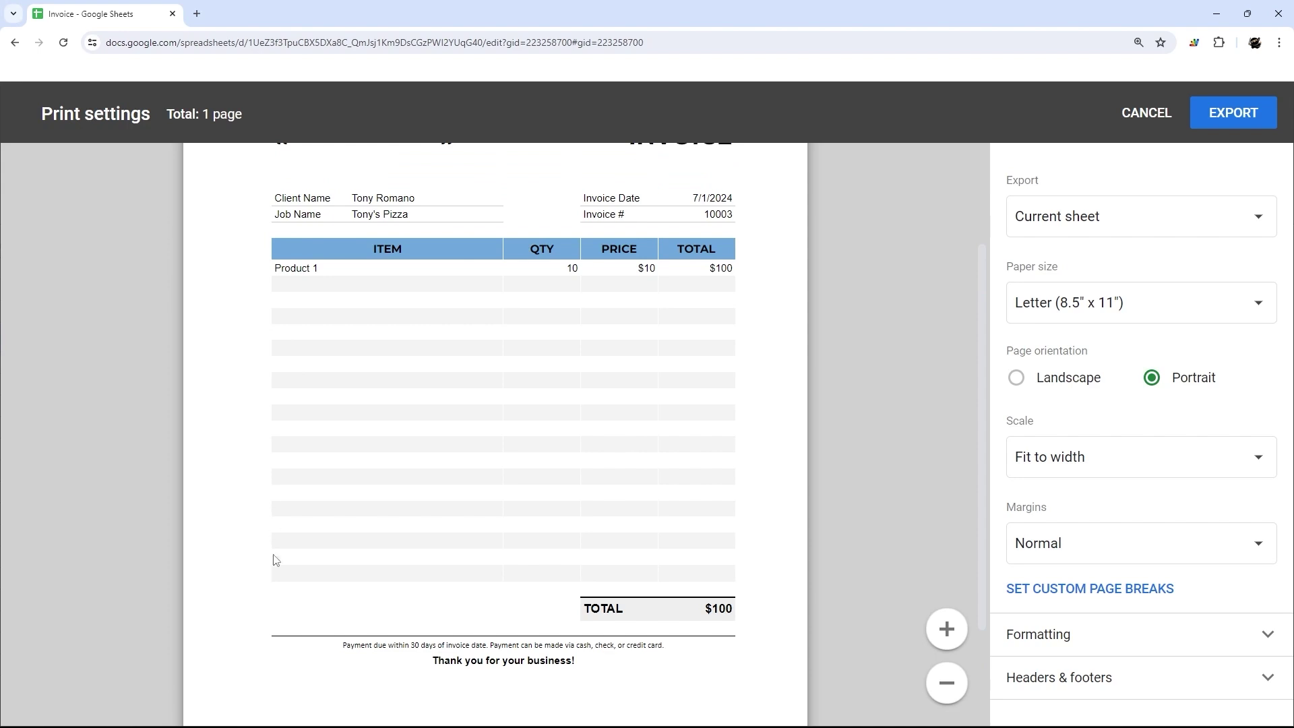
scroll(458, 463, "up", 1)
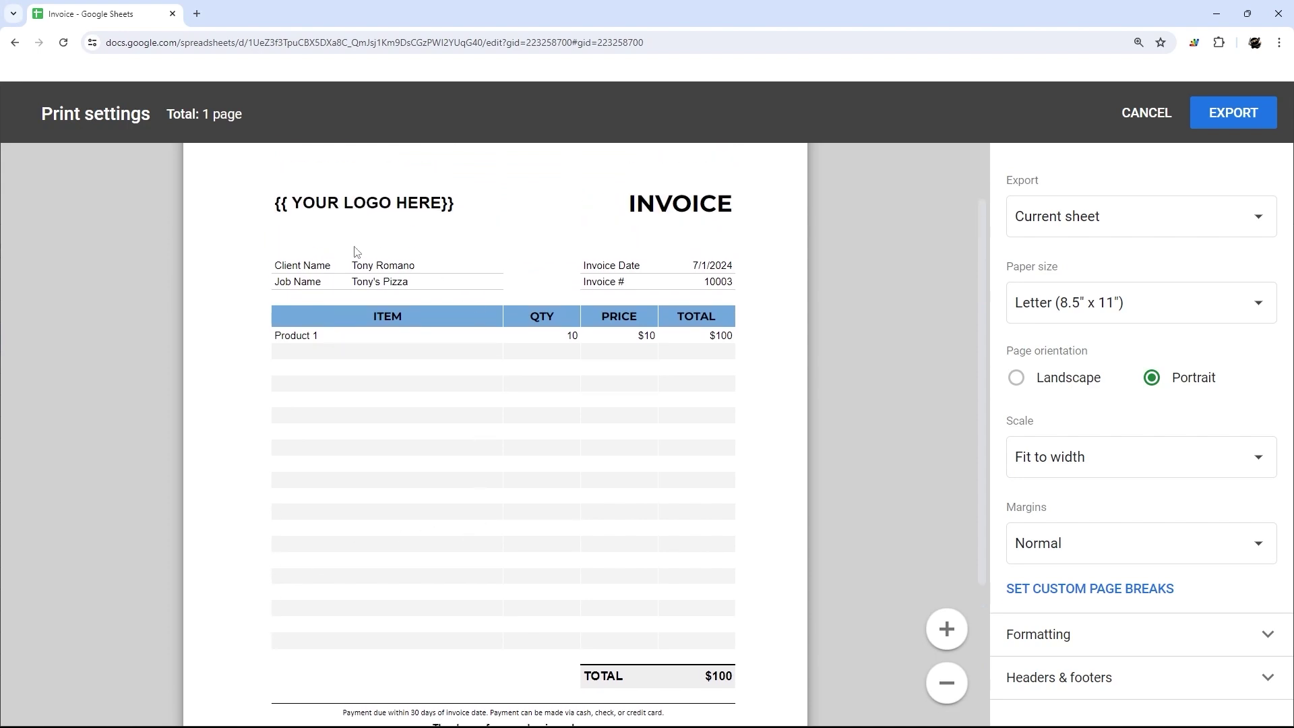
scroll(404, 251, "up", 1)
scroll(496, 385, "down", 4)
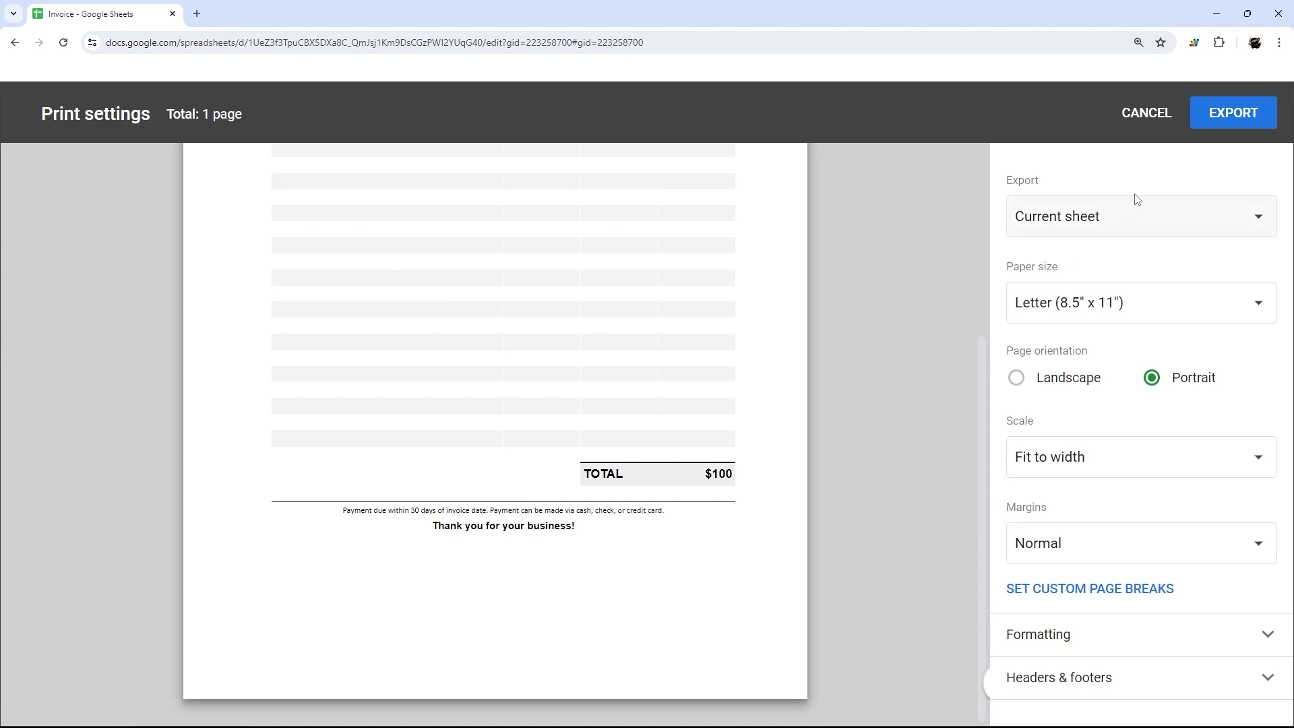
left_click(1158, 116)
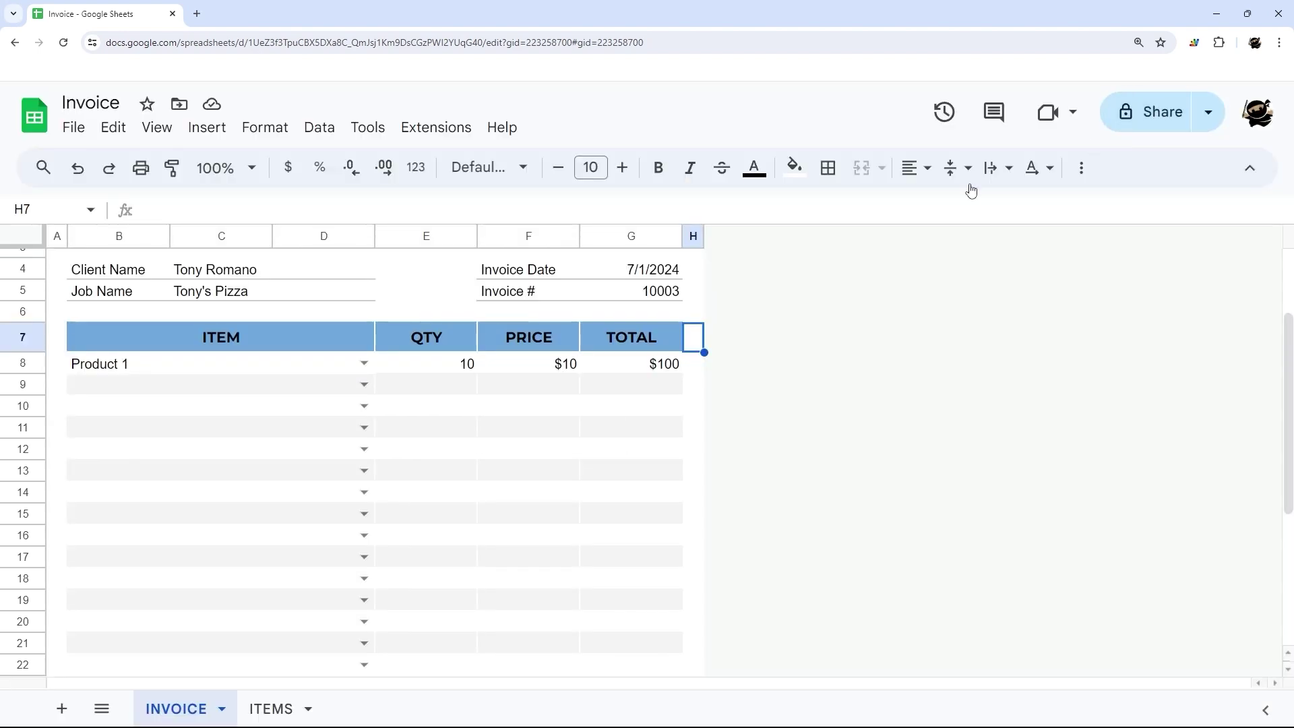
Open the print preview of the invoice sheet, and cancel it without printing.
left_click(76, 134)
scroll(125, 513, "down", 1)
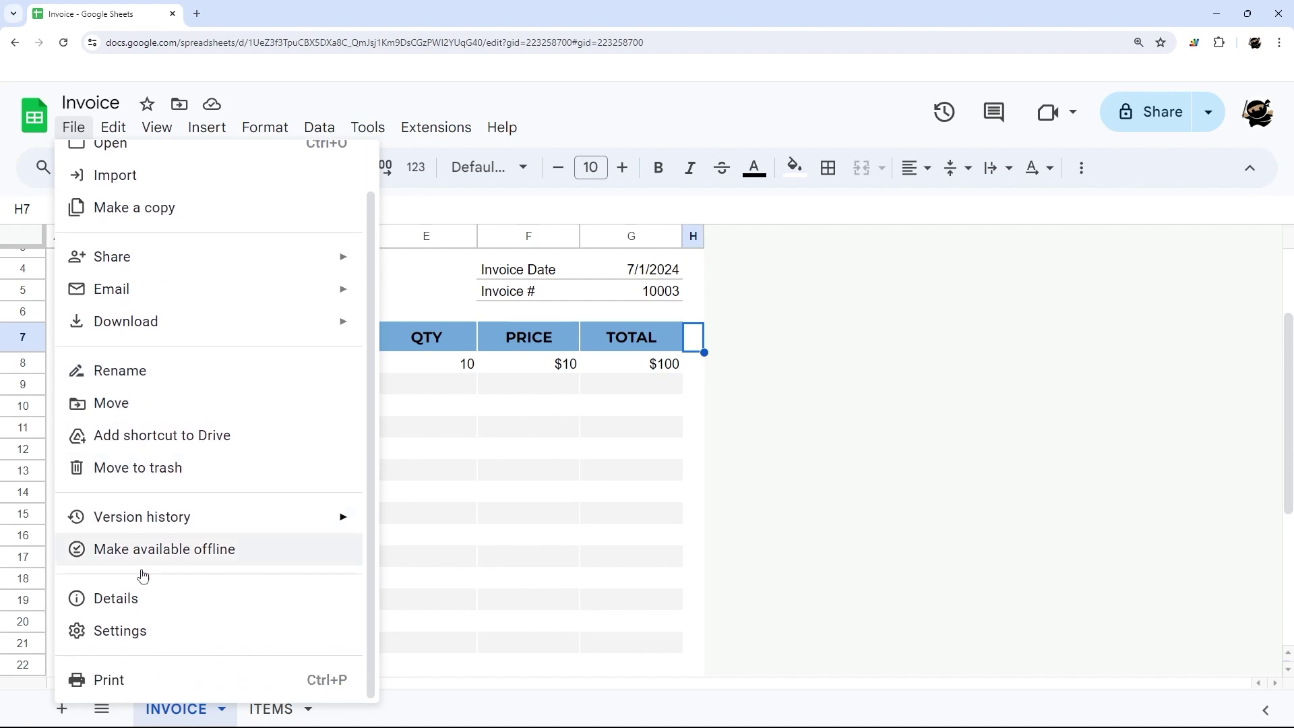
left_click(128, 682)
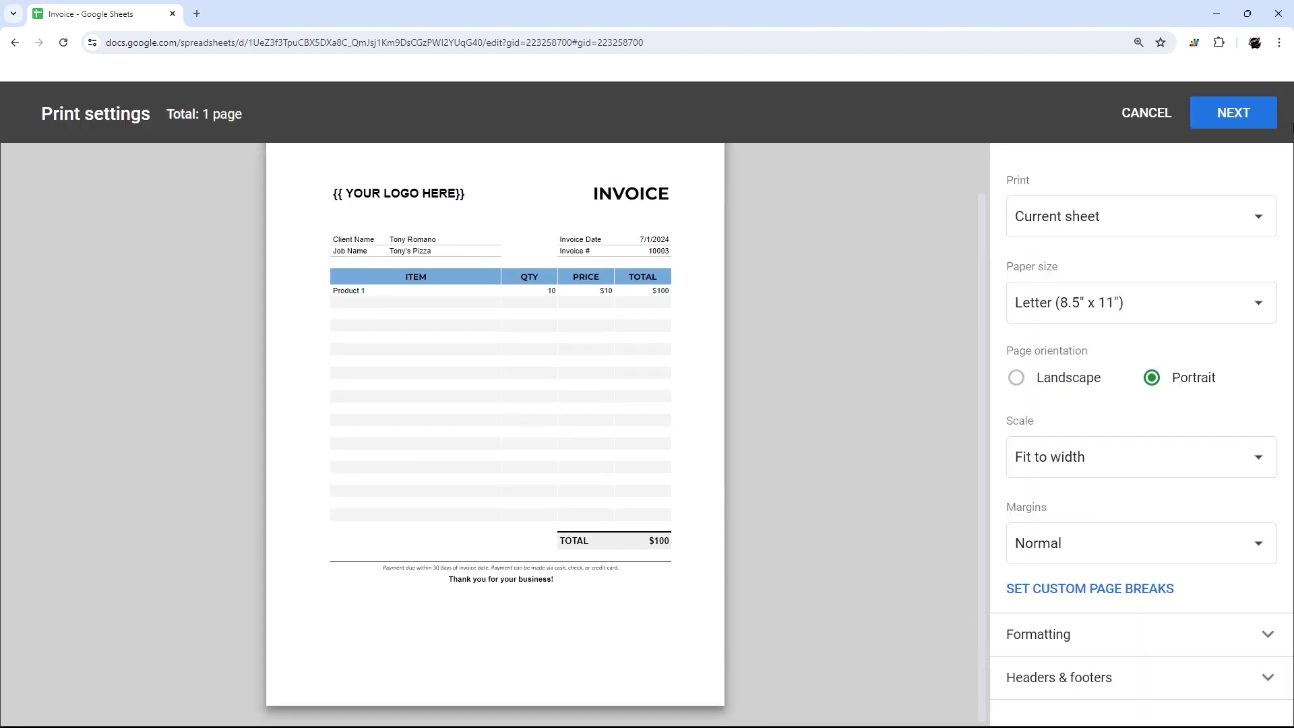
left_click(1135, 126)
scroll(569, 410, "down", 2)
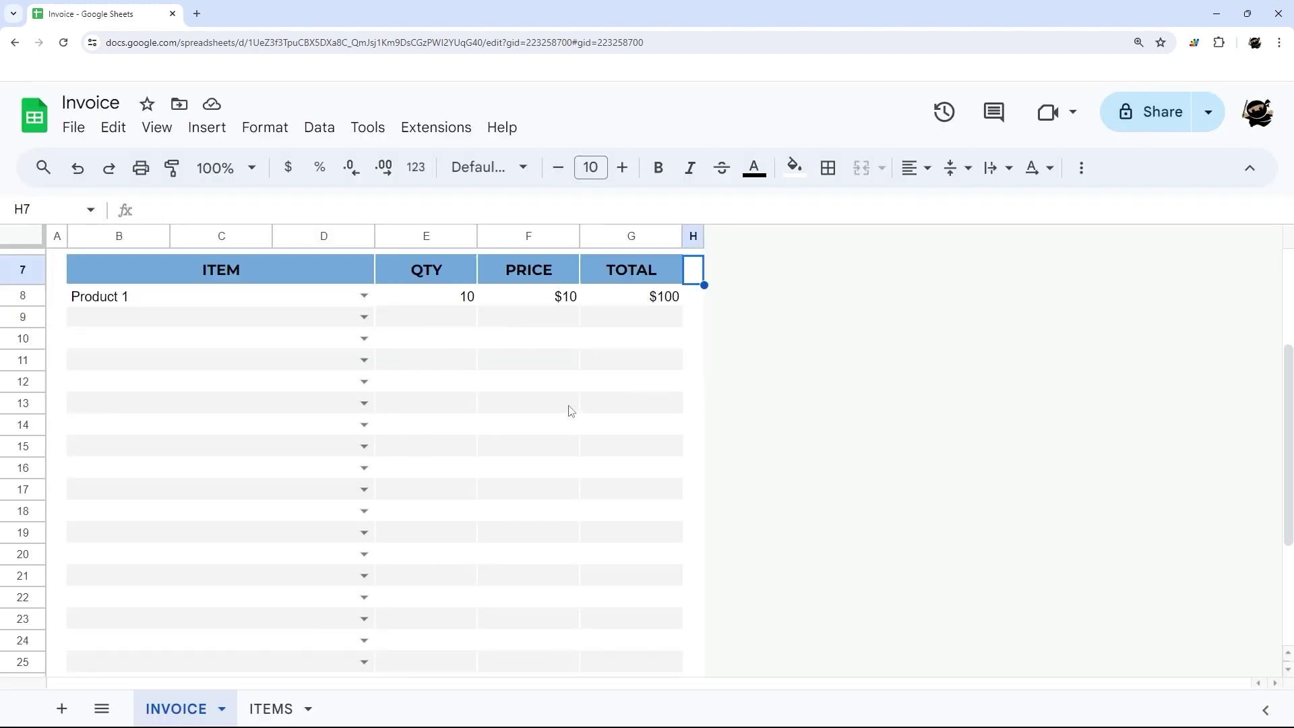
scroll(304, 461, "down", 3)
left_click(23, 501)
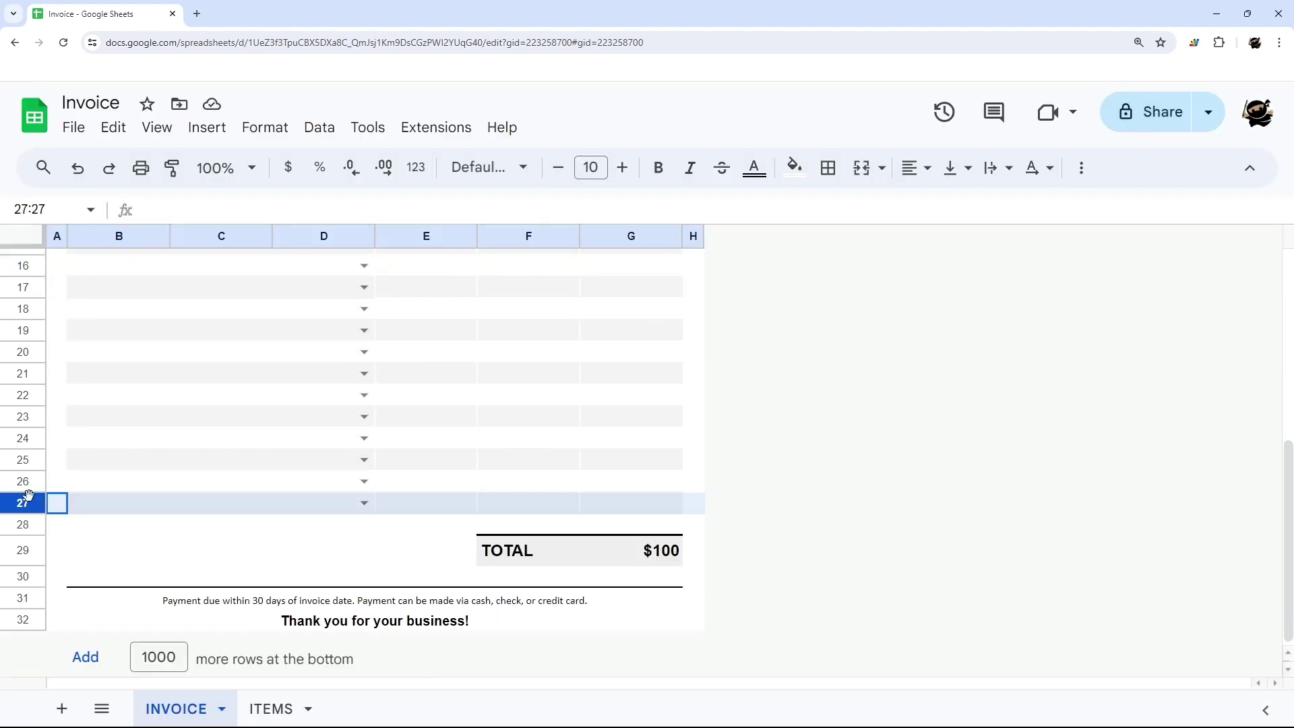
scroll(27, 499, "up", 4)
left_click(32, 441, "shift")
left_click_drag(32, 442, 27, 497)
right_click(26, 496)
left_click(520, 431)
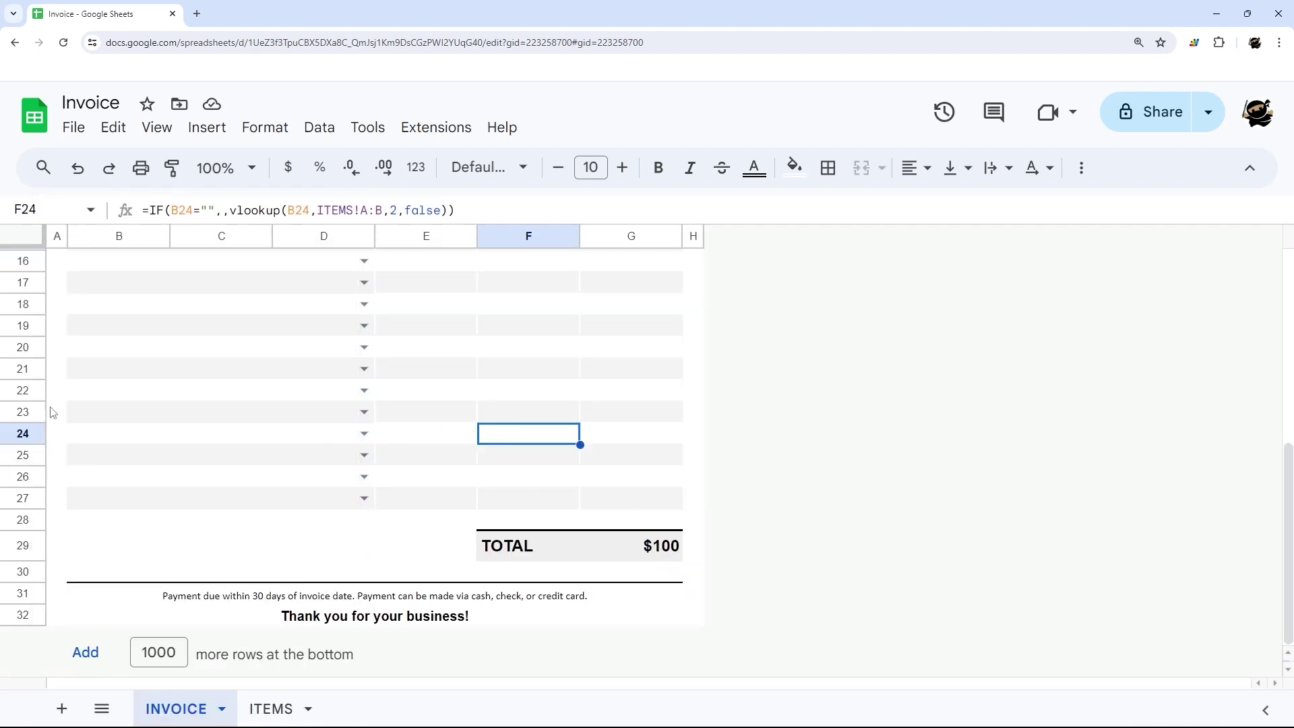
Insert 8 rows above row 20 in the item table.
left_click_drag(34, 347, 29, 496)
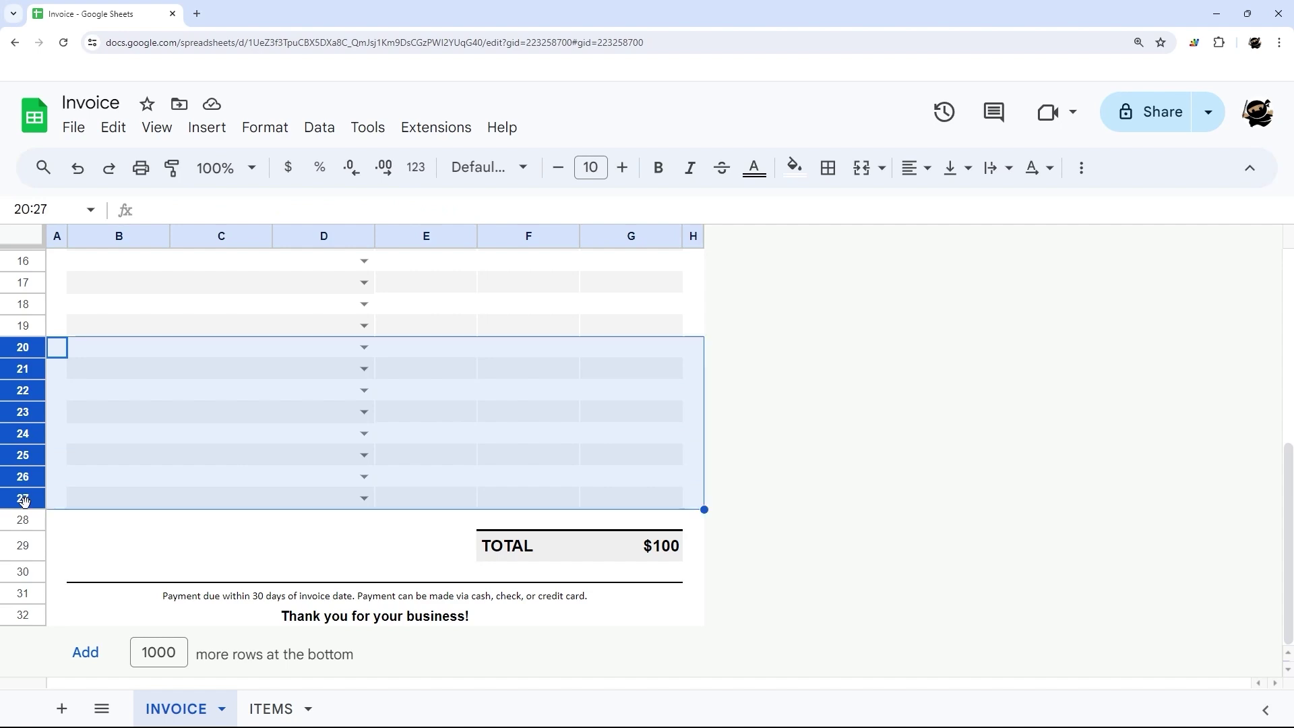
right_click(29, 496)
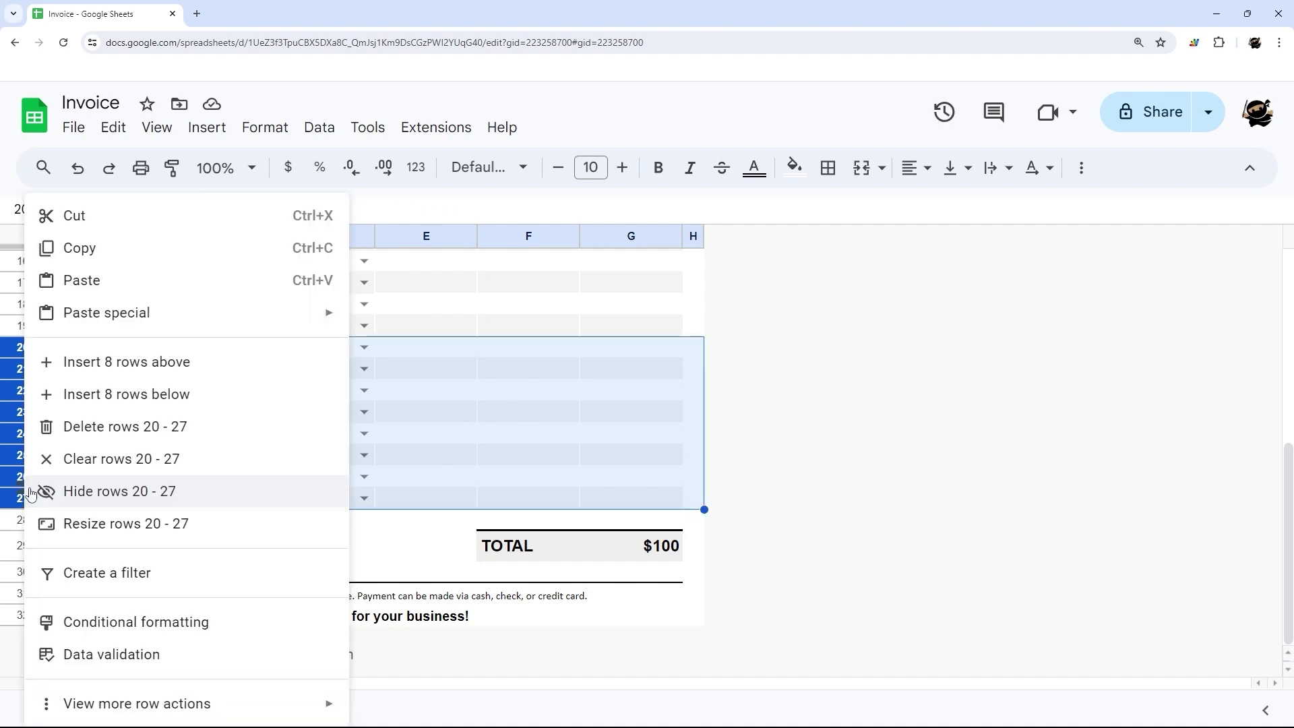
left_click(135, 364)
left_click(817, 466)
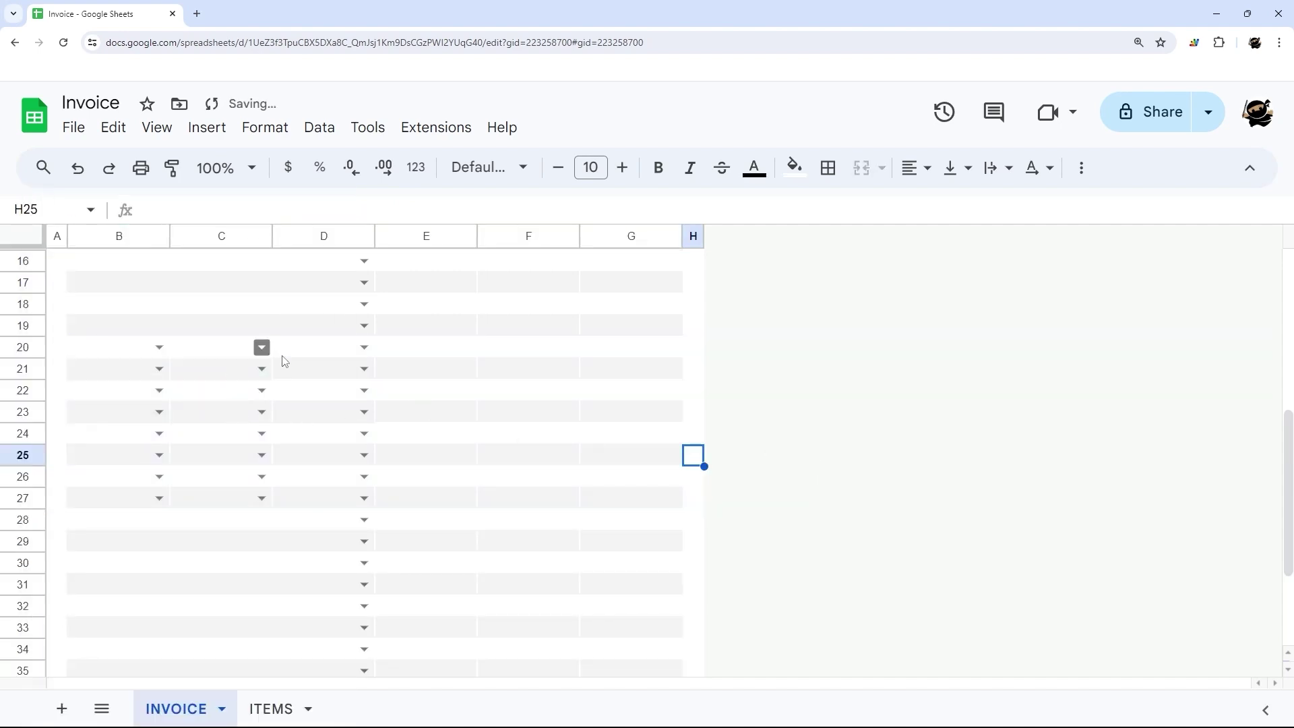
Merge the item cells B20:D27 horizontally in the inserted rows.
scroll(147, 414, "up", 2)
left_click_drag(144, 412, 305, 562)
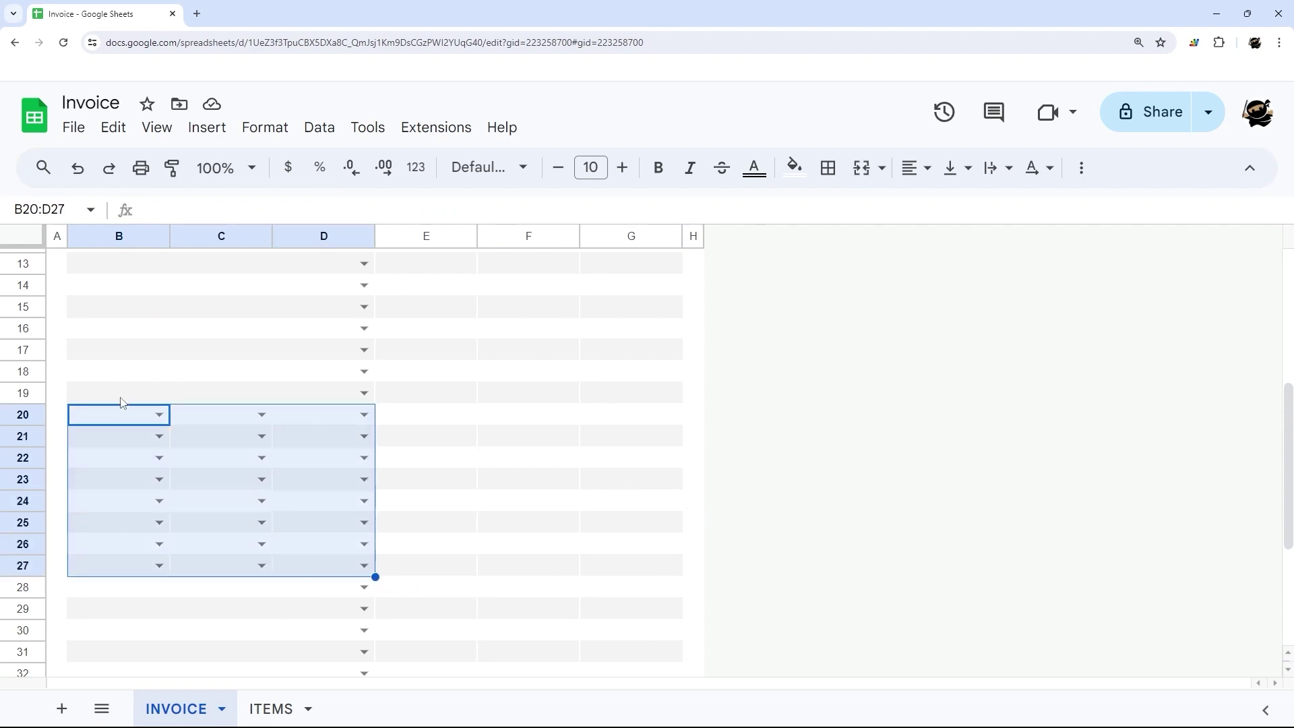
left_click(882, 169)
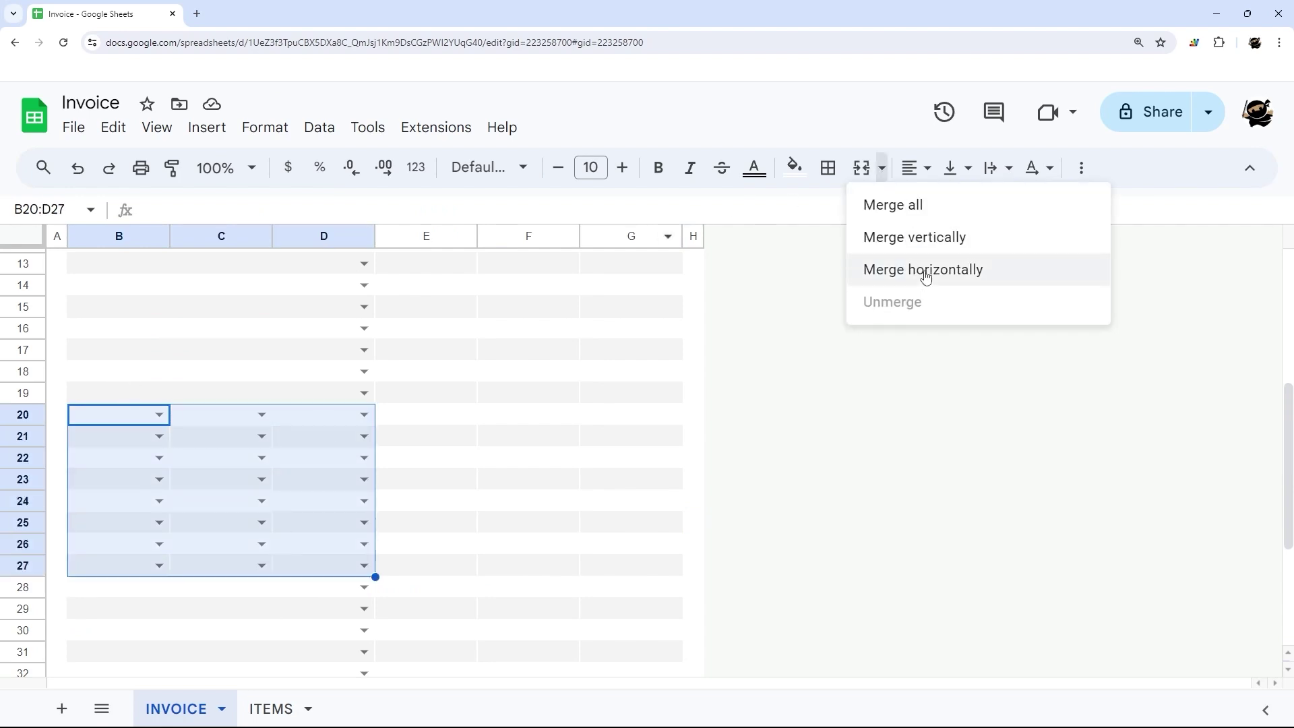
left_click(926, 277)
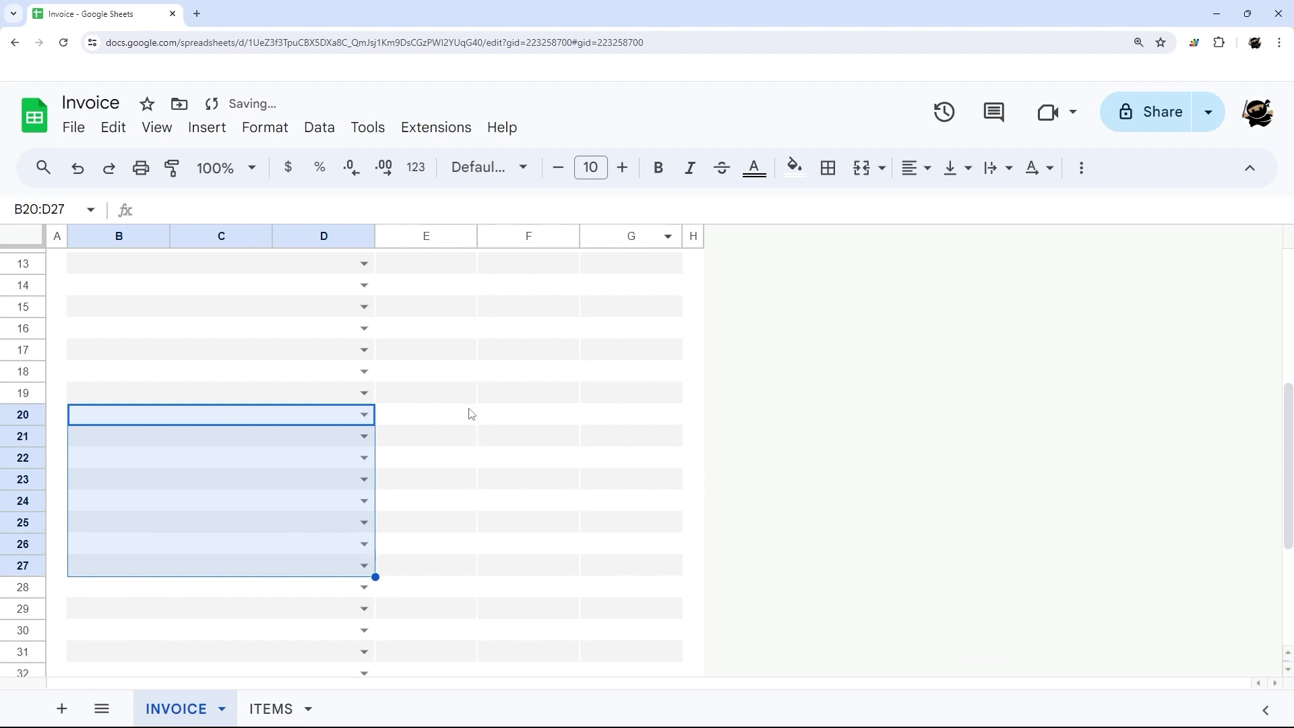
Choose Product 2 as the item in row 21 and check that row's price and total cells for formulas.
left_click(364, 436)
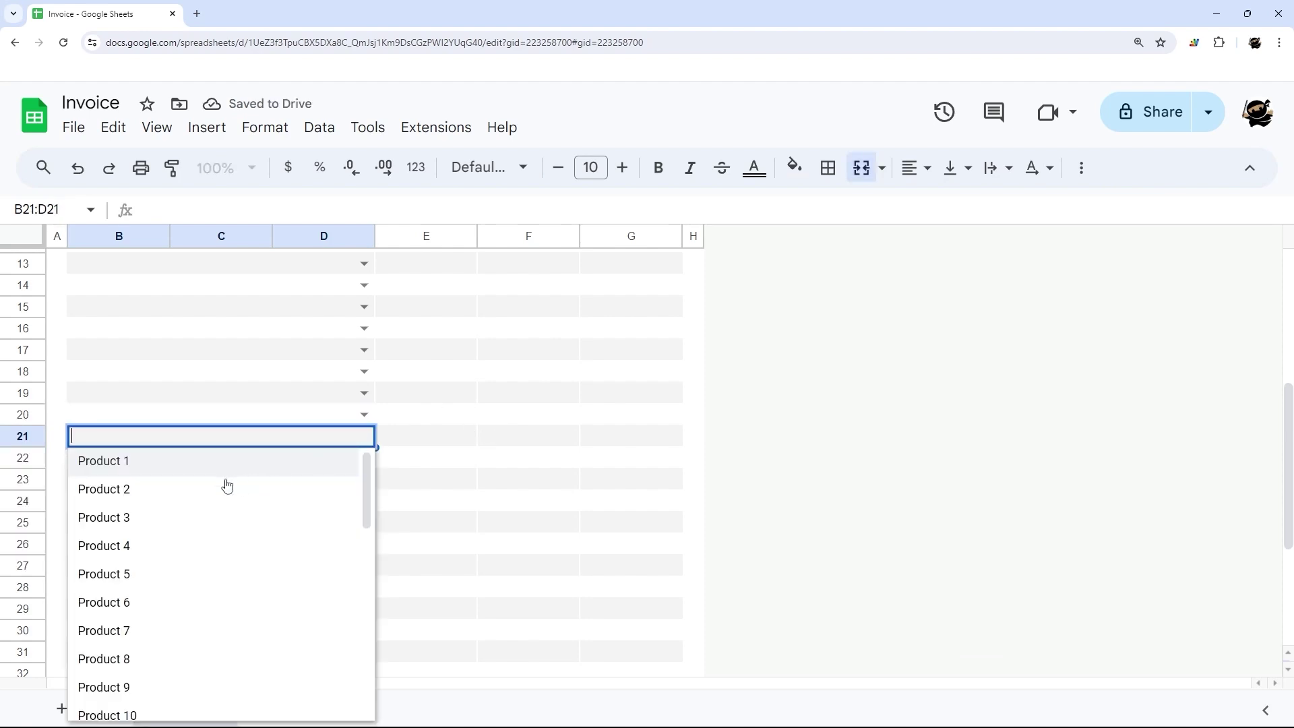
left_click(162, 490)
left_click(539, 438)
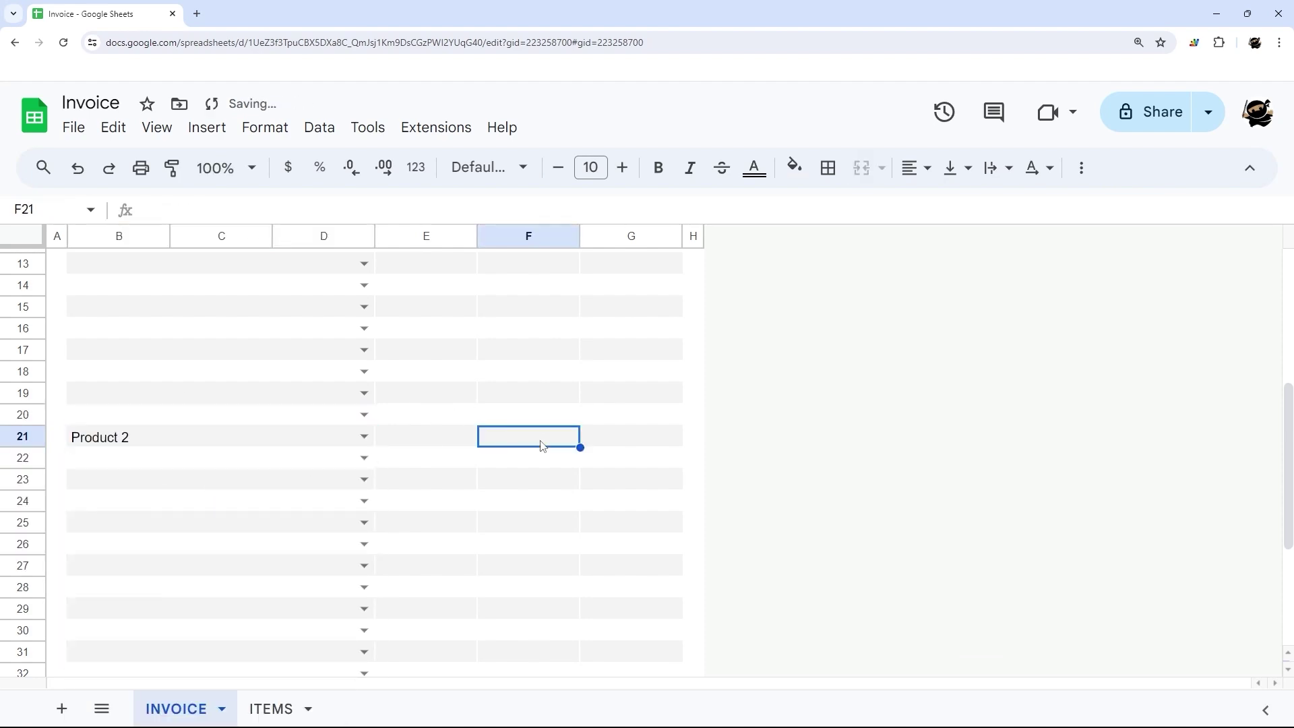
scroll(547, 411, "up", 3)
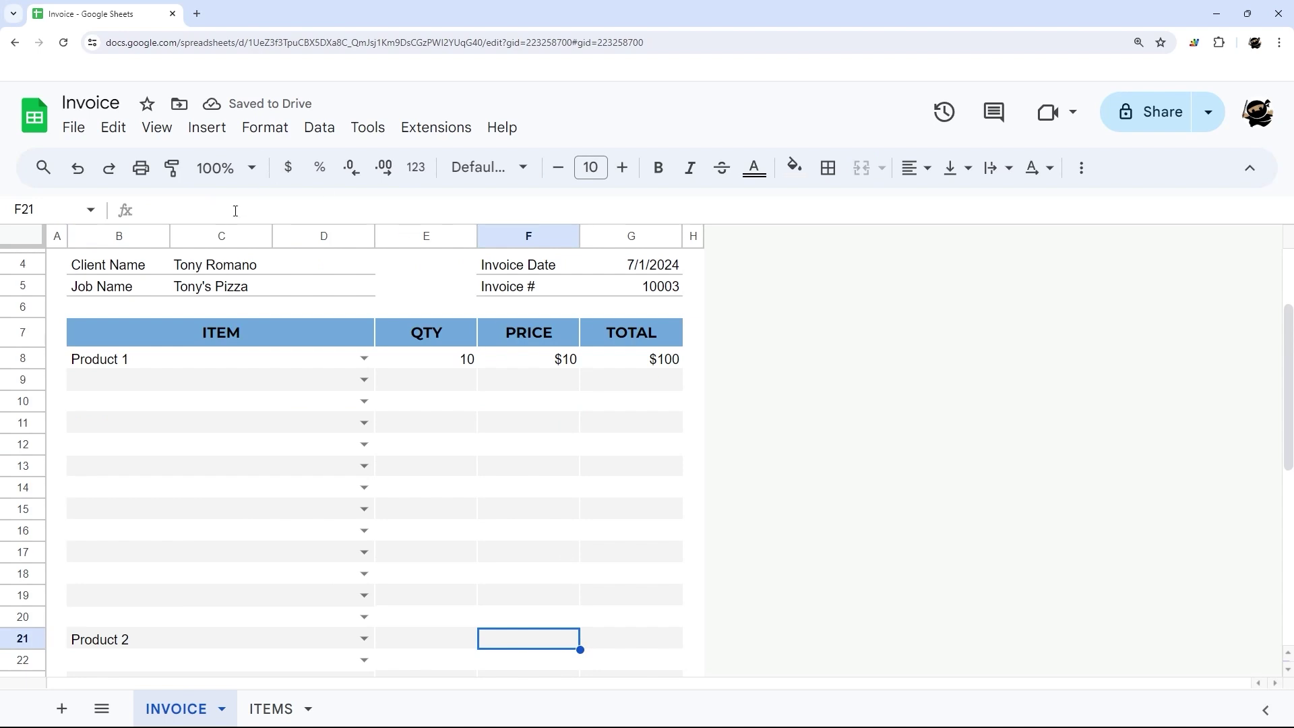
left_click(610, 637)
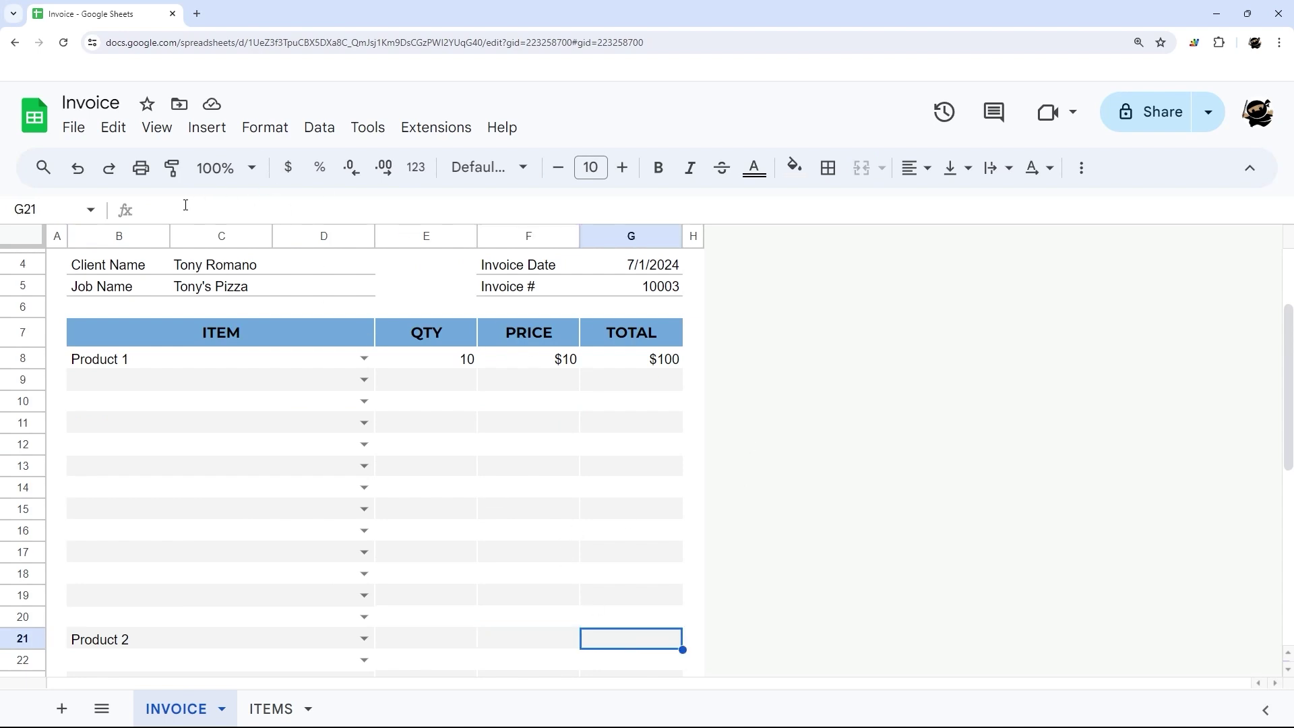
Fill the price and total formulas from F8:G8 down through the item table, including the inserted rows.
left_click(558, 410)
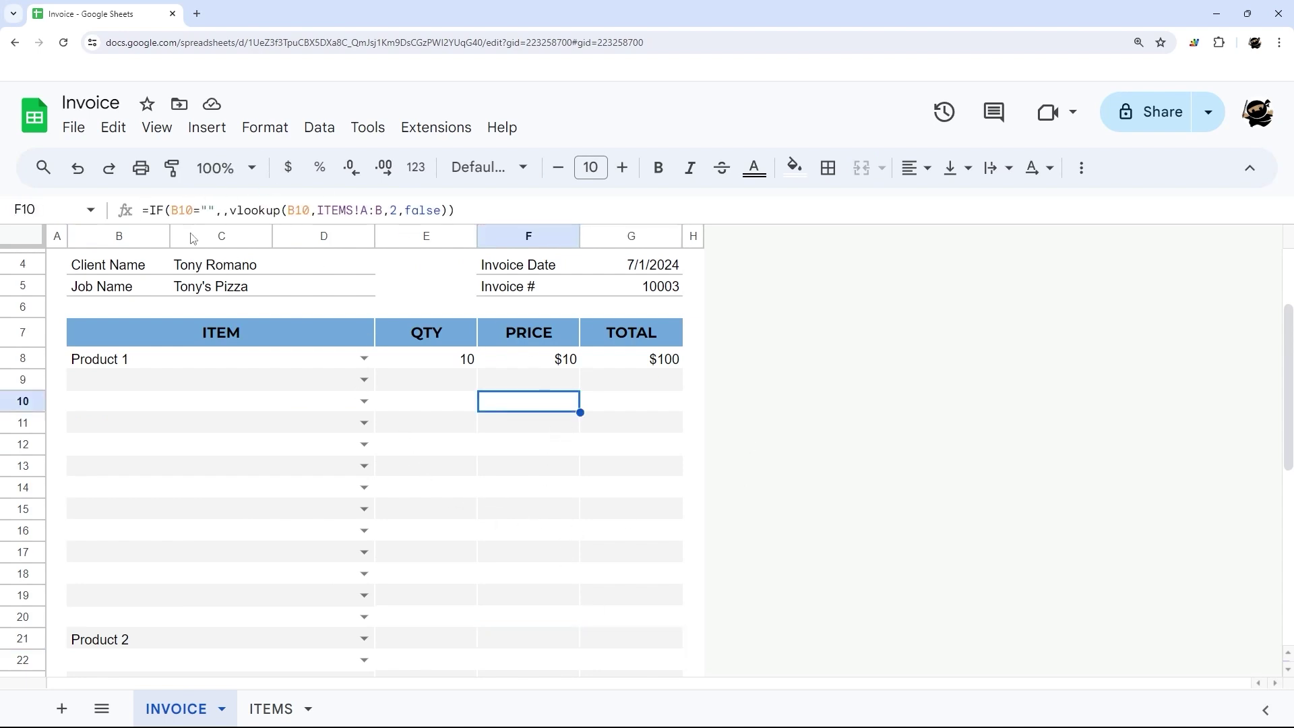
left_click(612, 401)
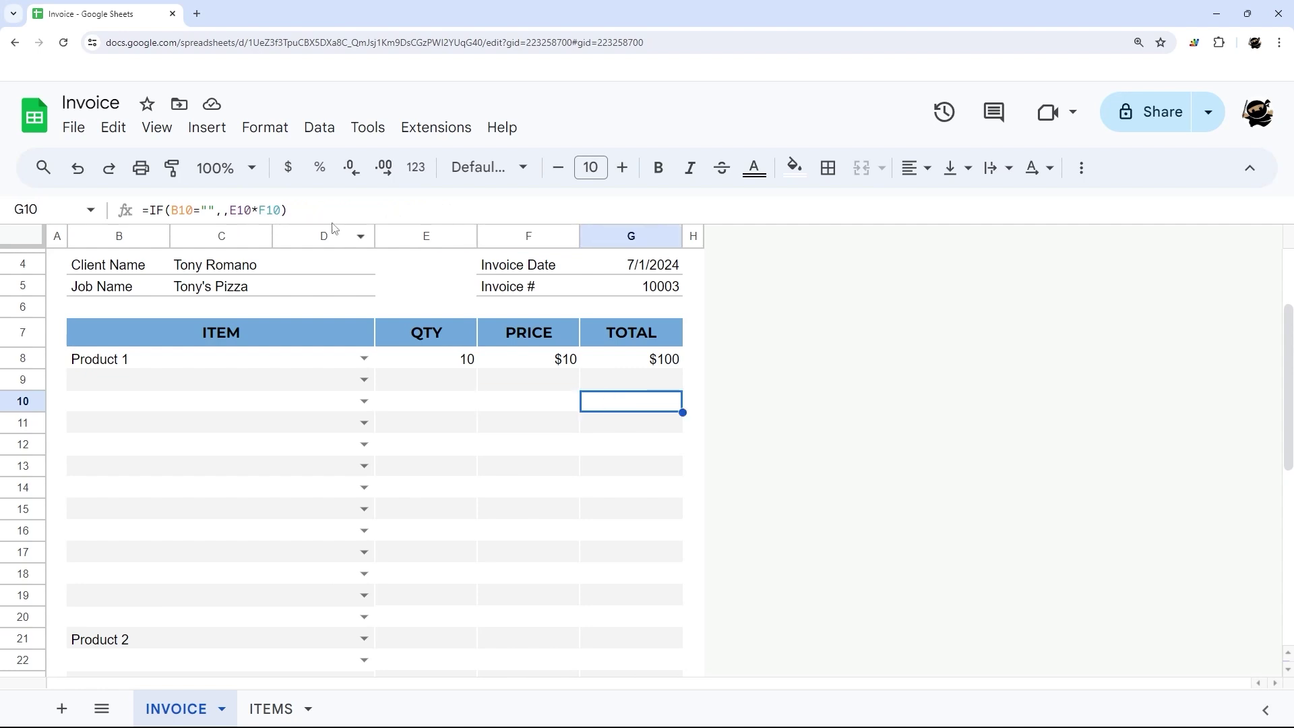
scroll(496, 430, "down", 3)
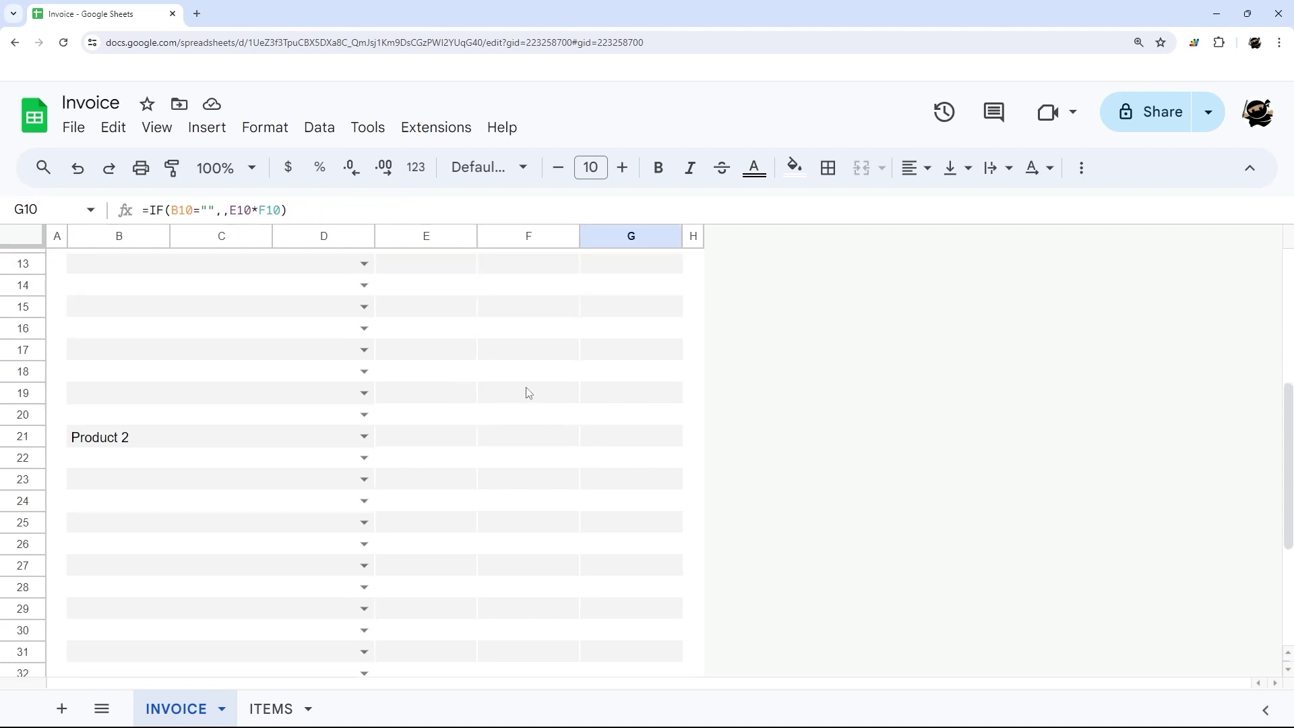
left_click_drag(529, 393, 520, 565)
scroll(523, 471, "up", 3)
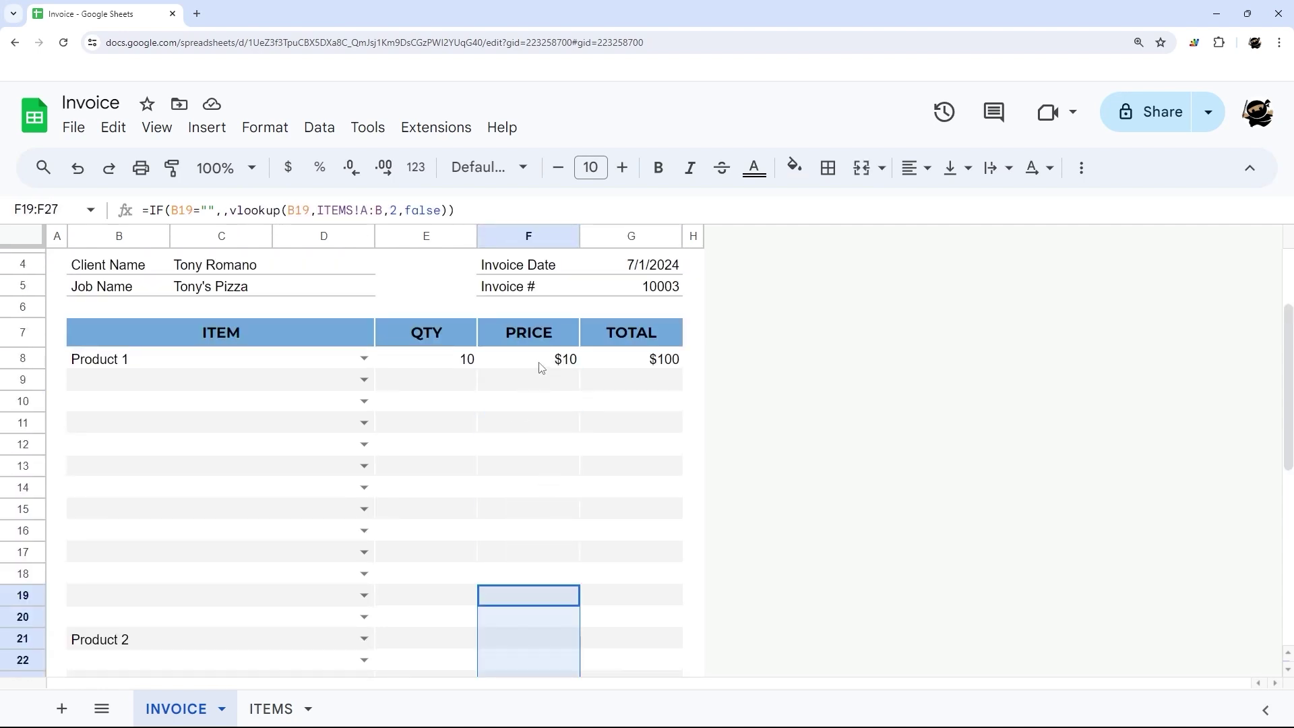
left_click_drag(542, 367, 647, 606)
scroll(533, 464, "up", 3)
left_click(543, 506)
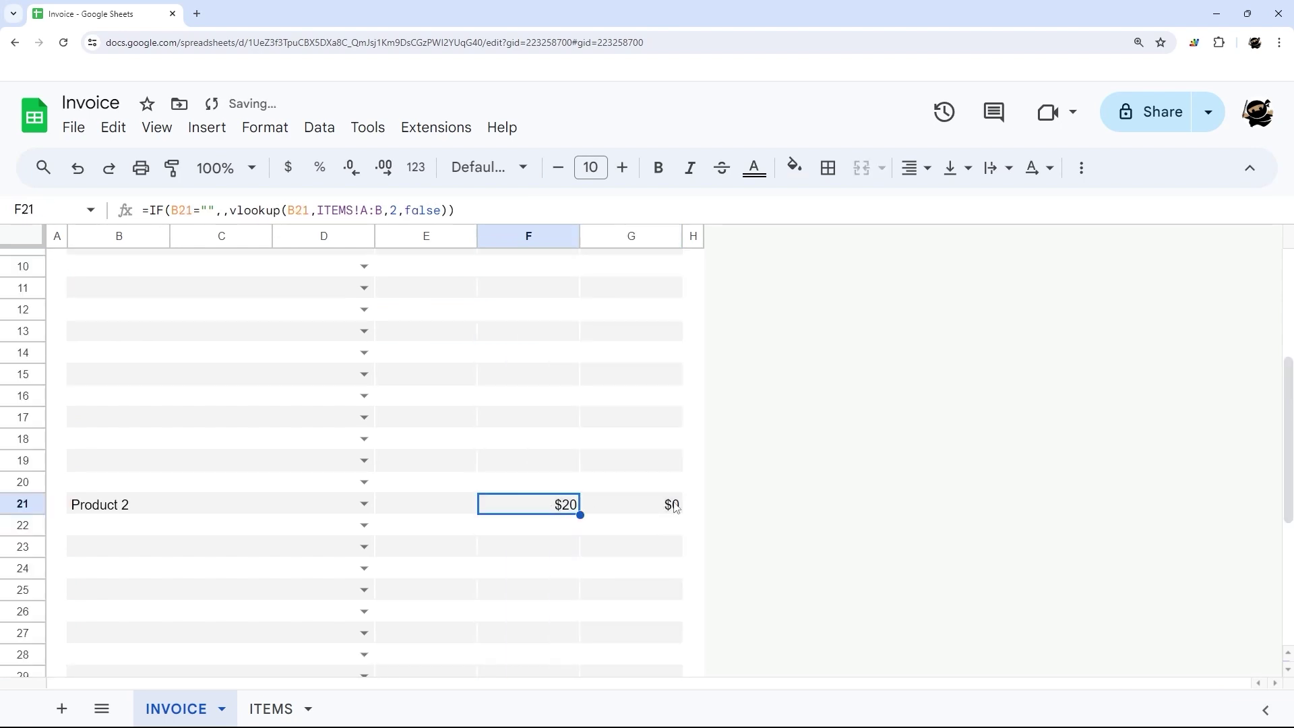
Set the quantity of Product 2 in row 21 to 1.
left_click(427, 511)
type("1")
key("Return")
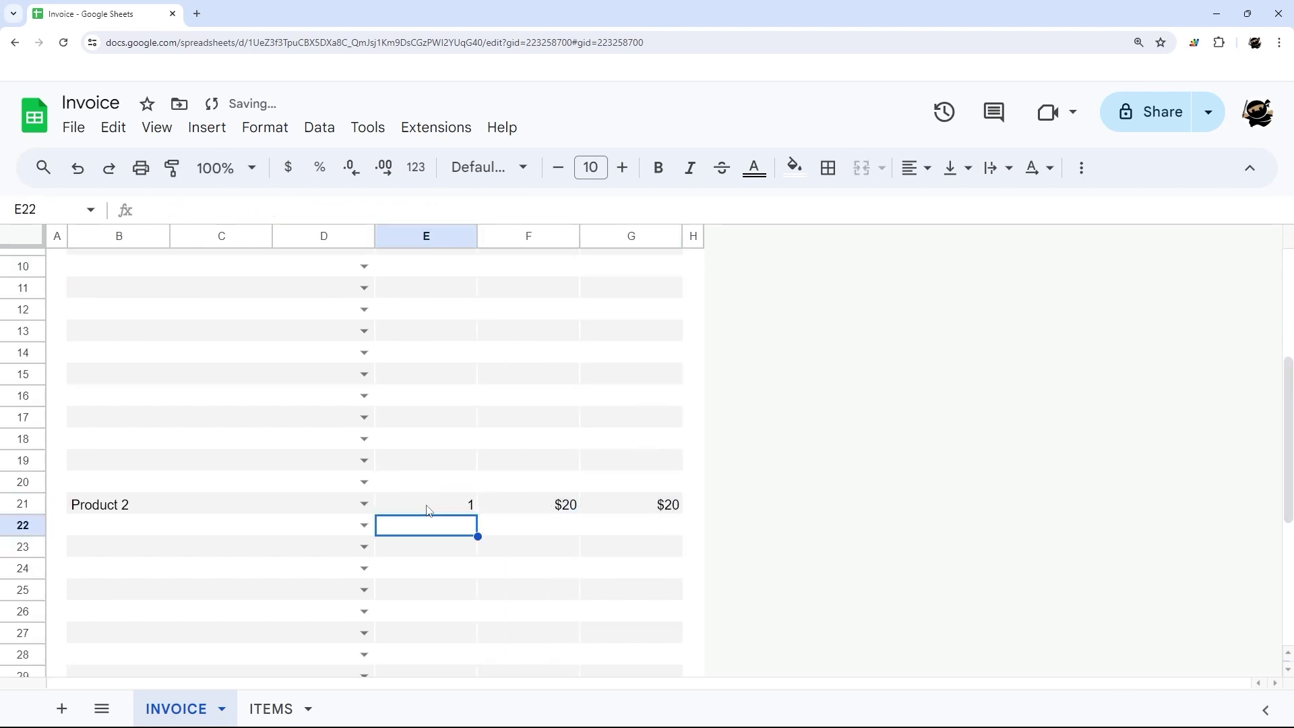
left_click(429, 510)
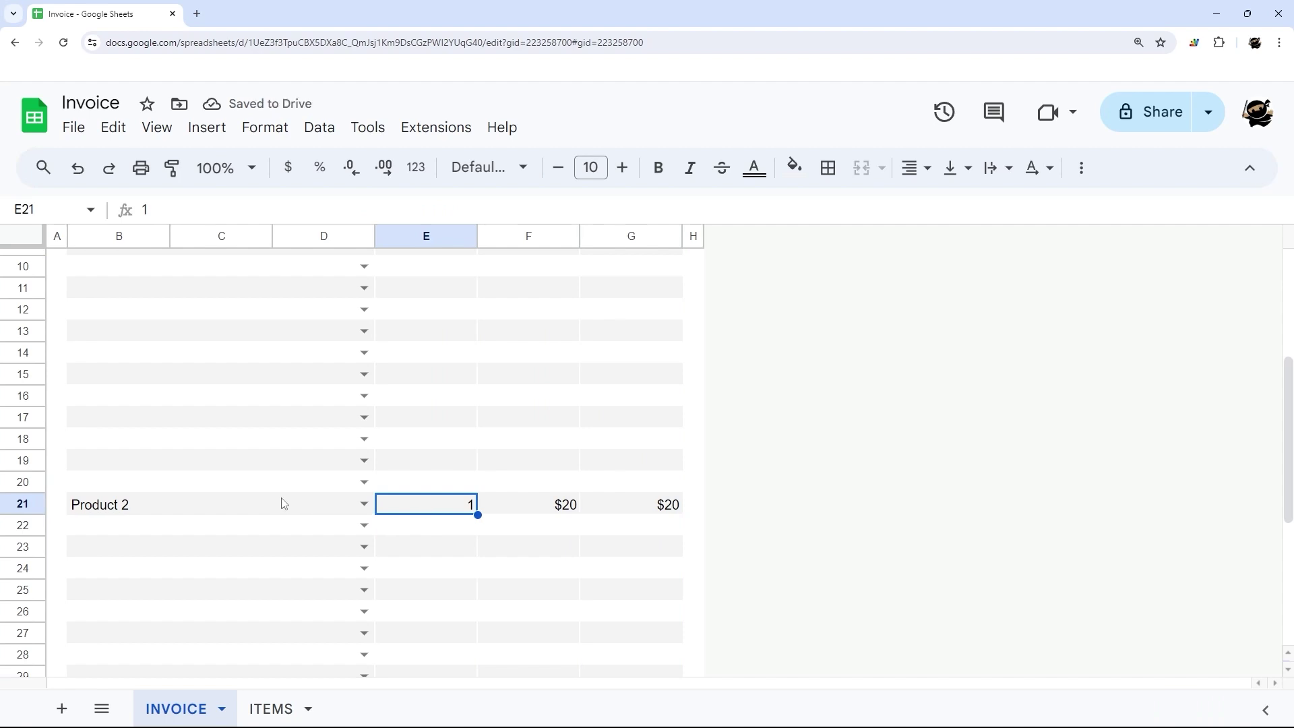
scroll(364, 499, "down", 1)
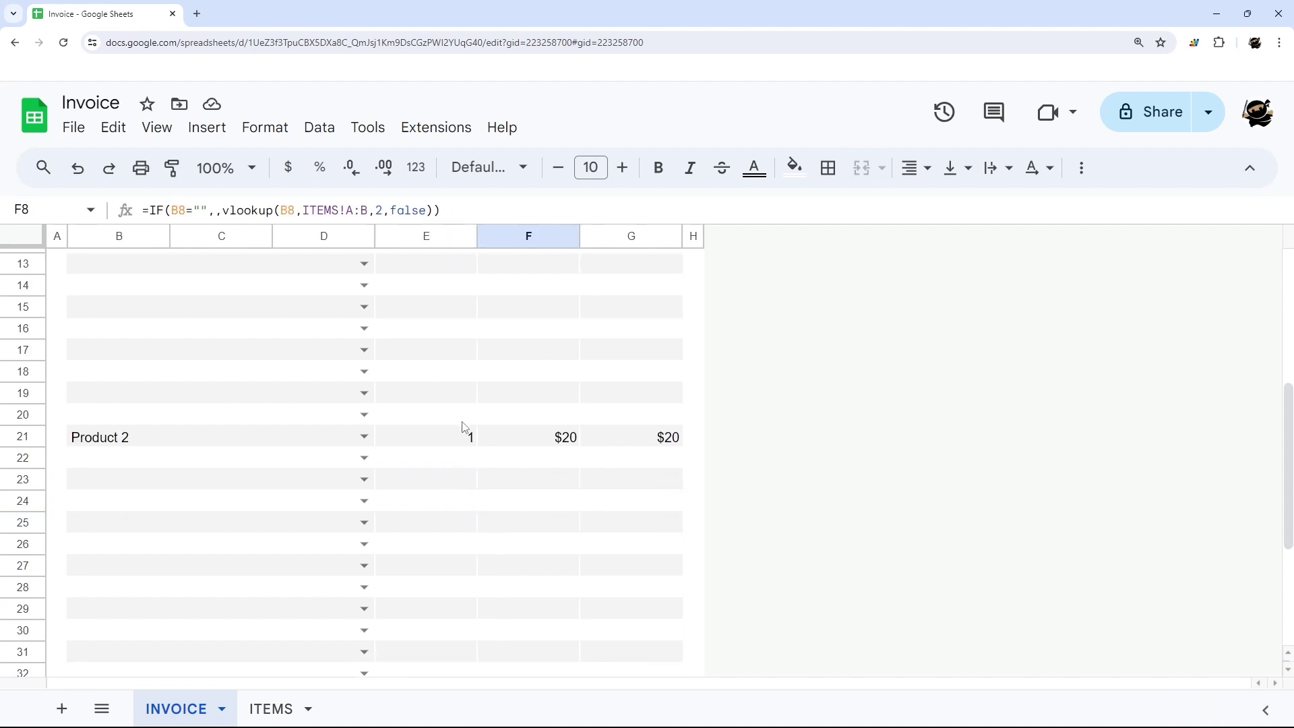
left_click(446, 442)
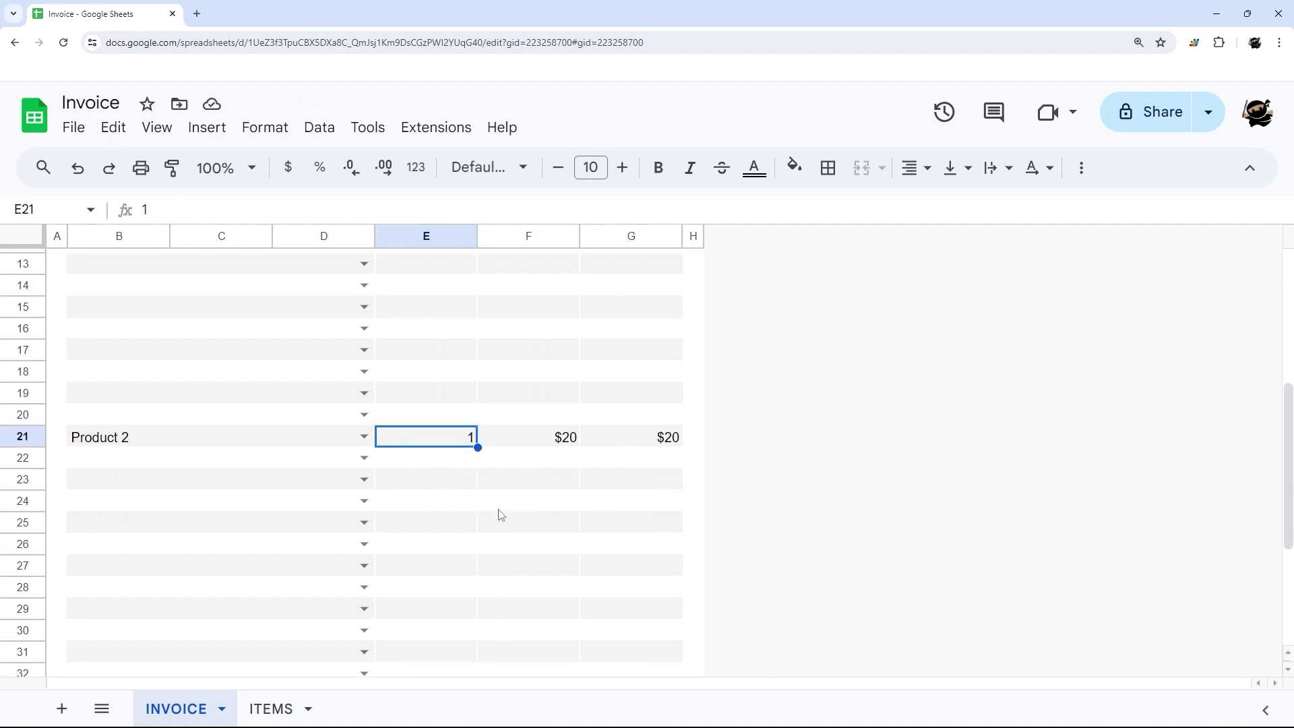
Center the quantities horizontally in E8:E35.
scroll(500, 515, "up", 4)
left_click(450, 424)
scroll(448, 426, "down", 3)
left_click(445, 445, "shift")
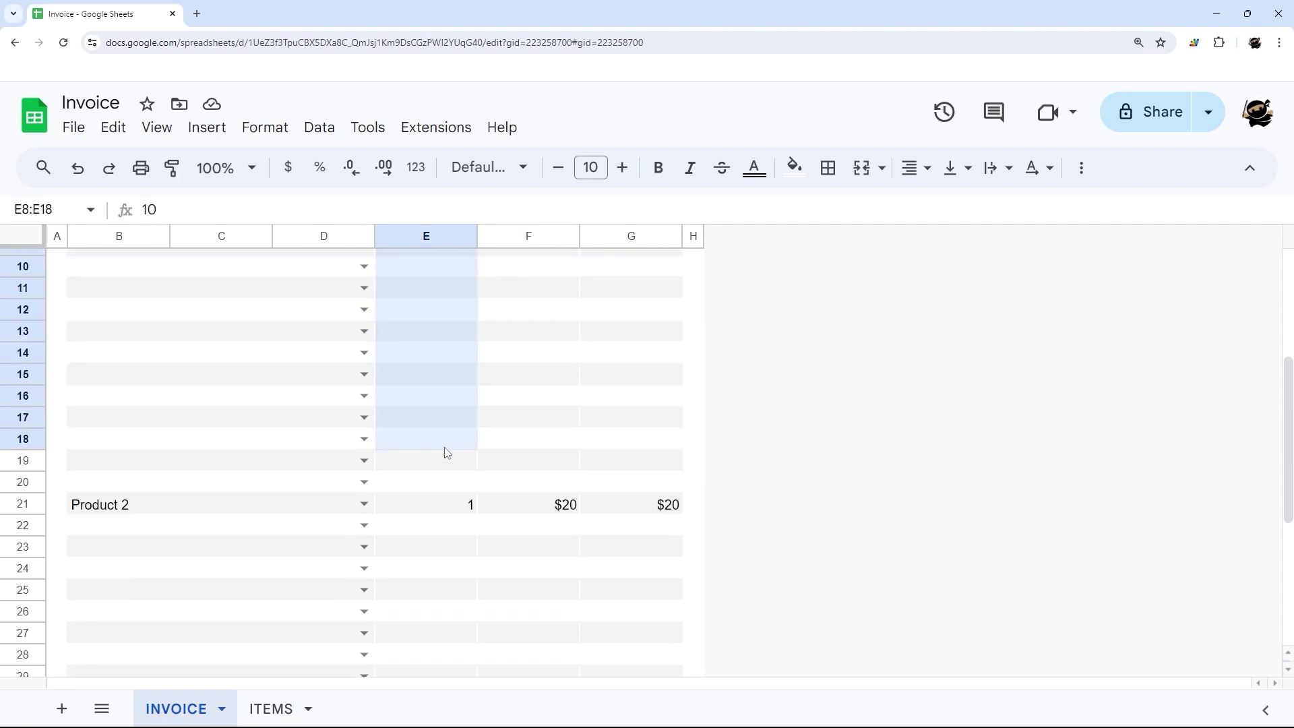
scroll(445, 453, "down", 4)
left_click_drag(445, 453, 454, 529)
scroll(454, 528, "up", 4)
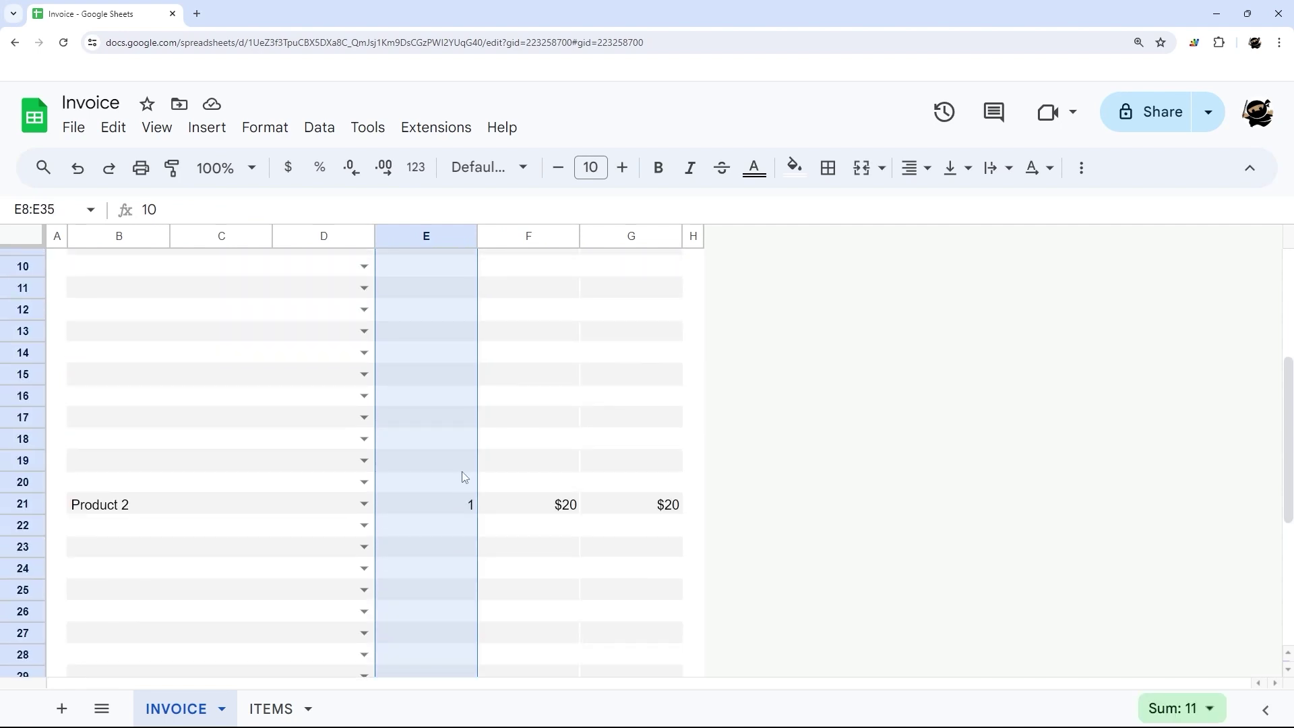
scroll(466, 478, "up", 2)
left_click(916, 167)
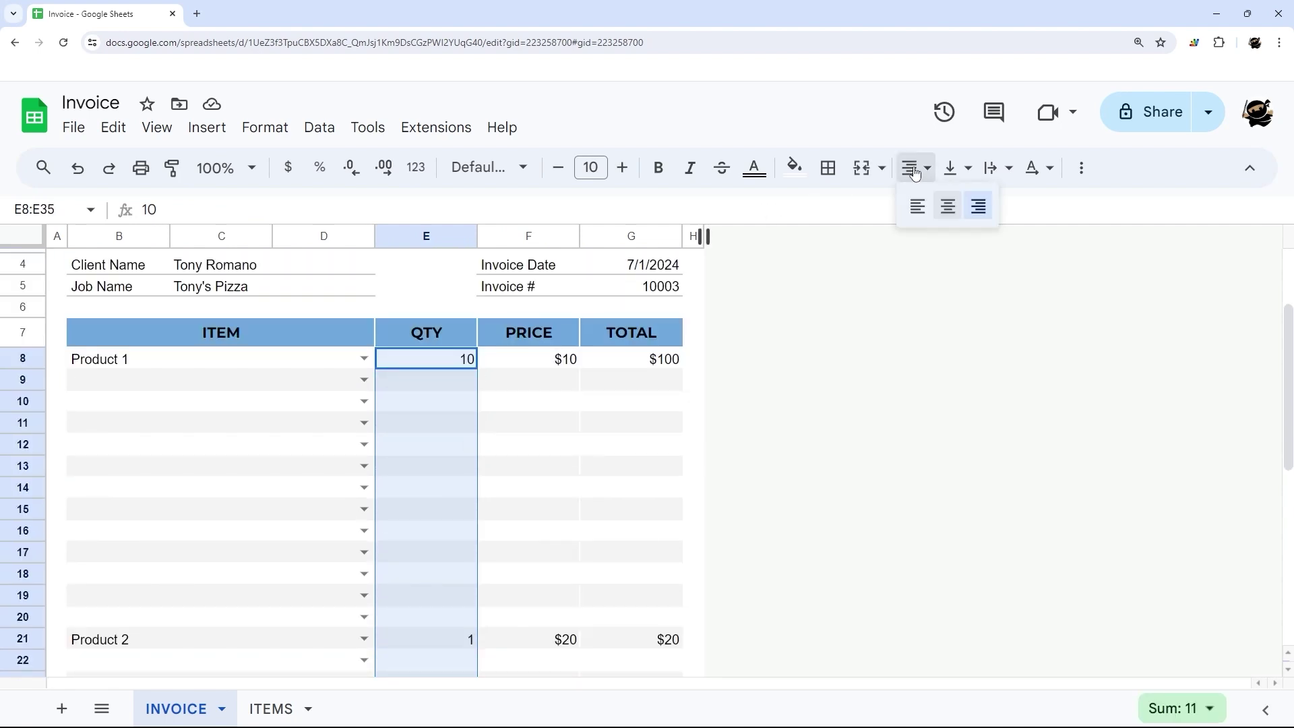
left_click(948, 207)
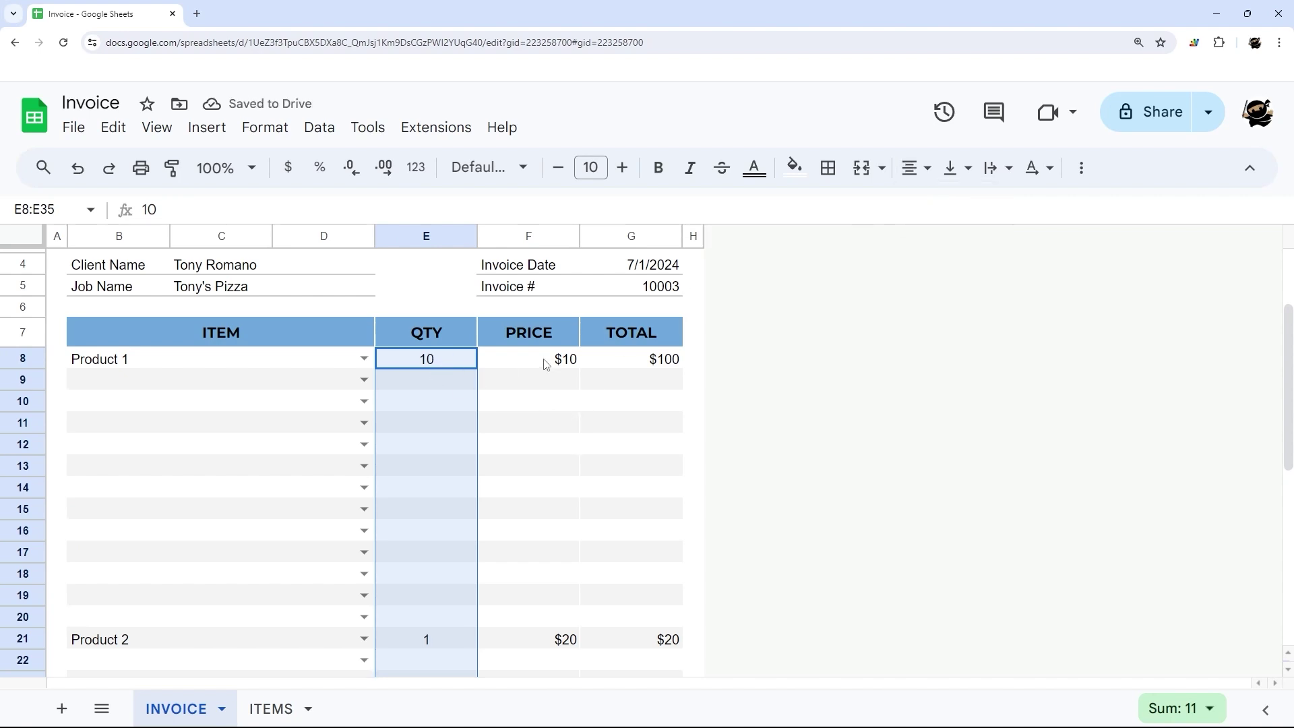
Show two decimal places on the prices and totals in F8:G35, and return them to whole dollars.
left_click_drag(544, 358, 624, 538)
scroll(635, 404, "down", 6)
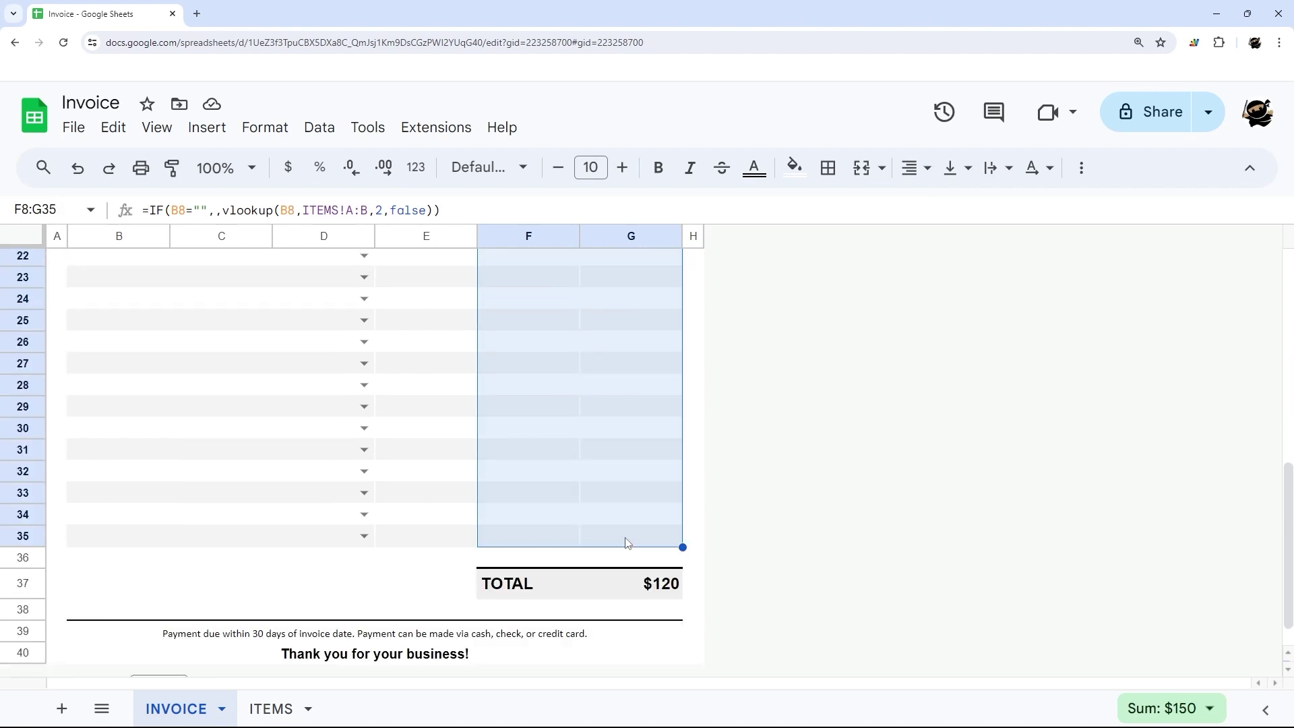
scroll(615, 467, "up", 5)
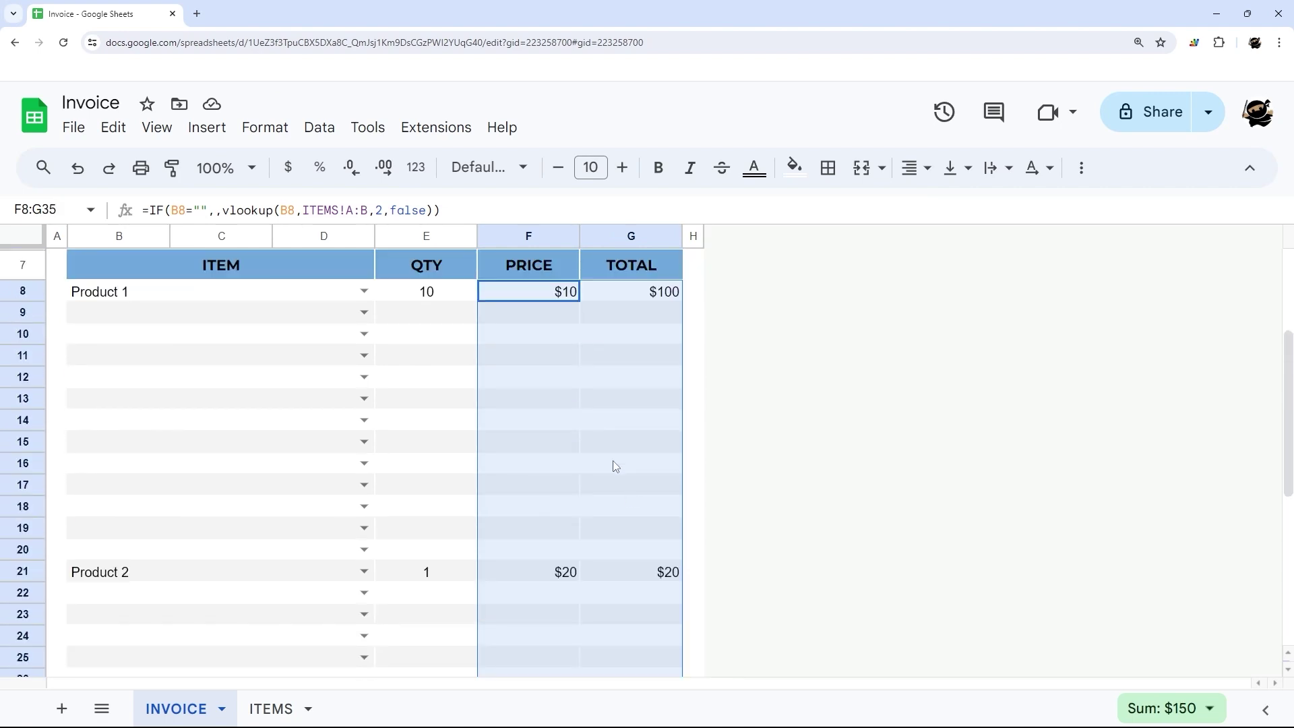
left_click(383, 167)
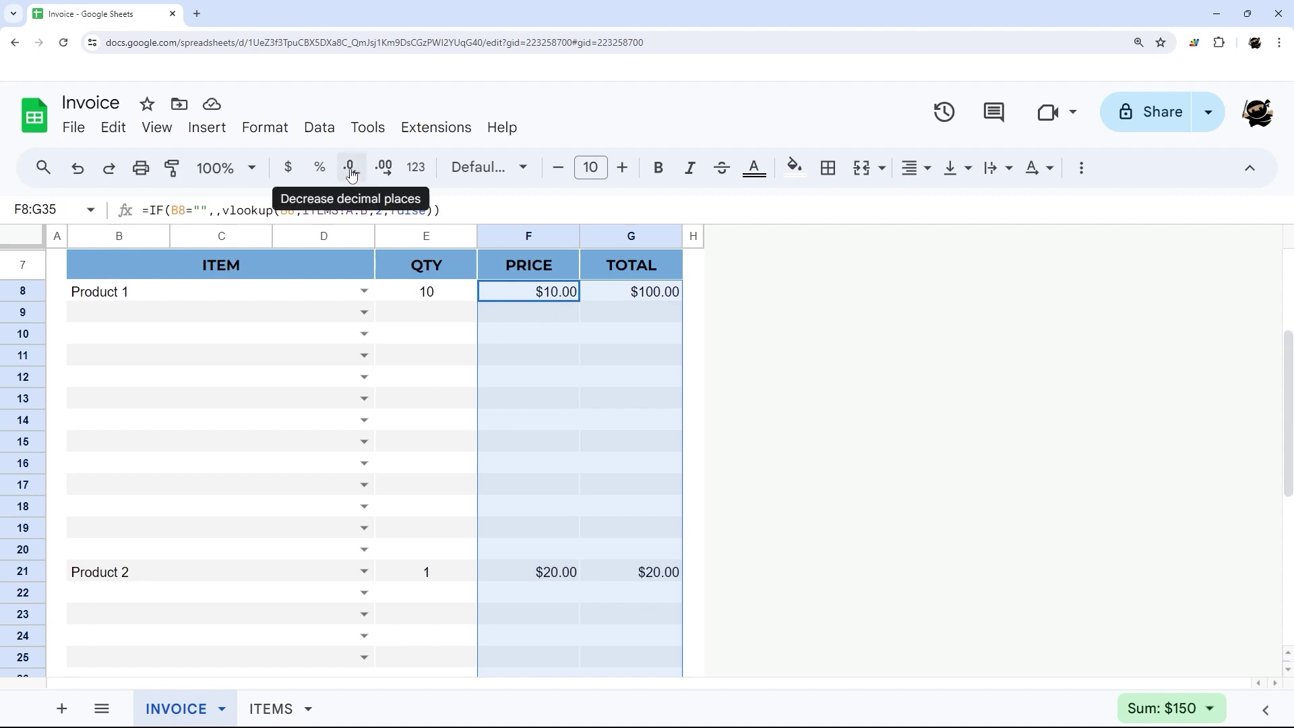
left_click(351, 170)
left_click(351, 169)
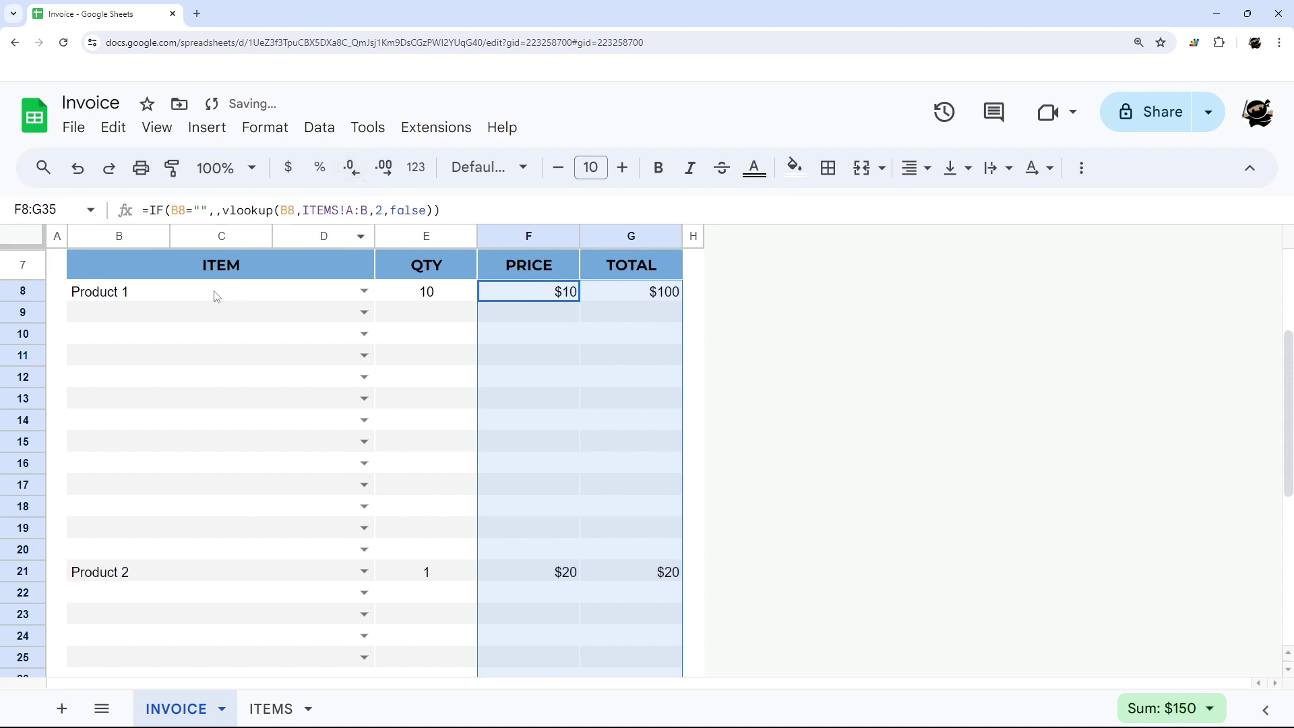
left_click(215, 294)
scroll(217, 305, "up", 3)
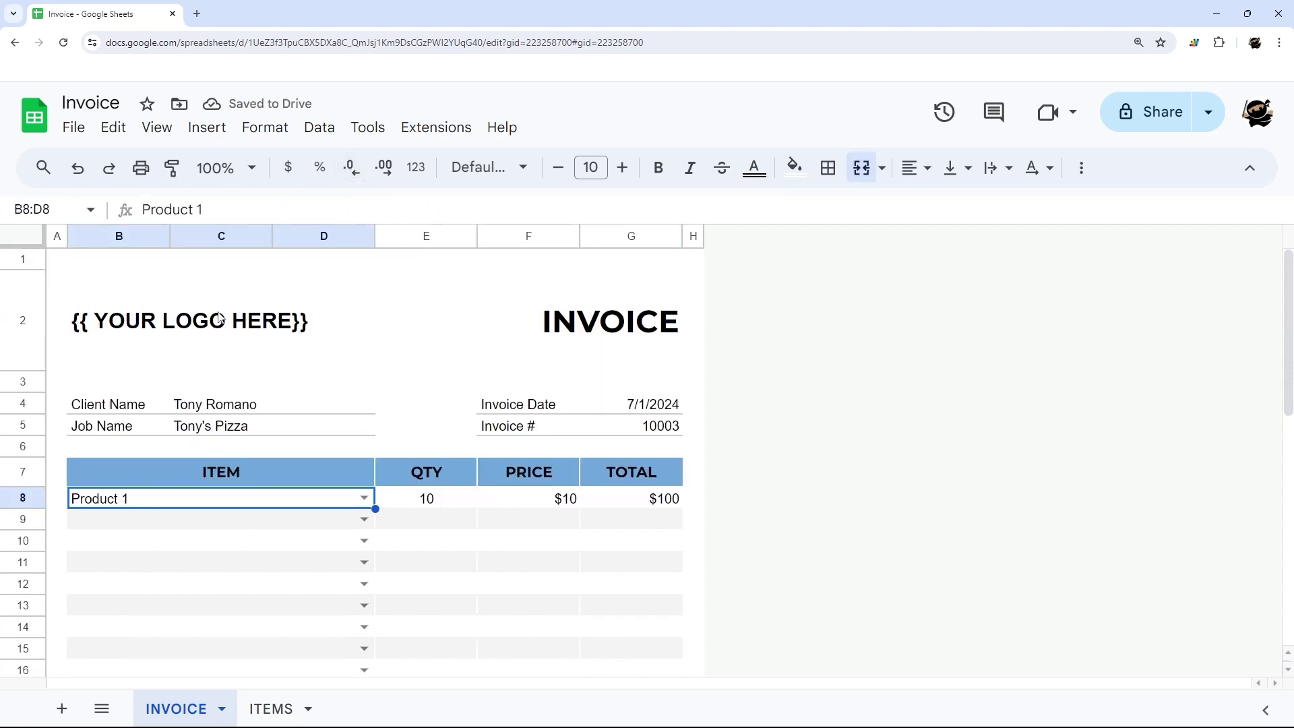